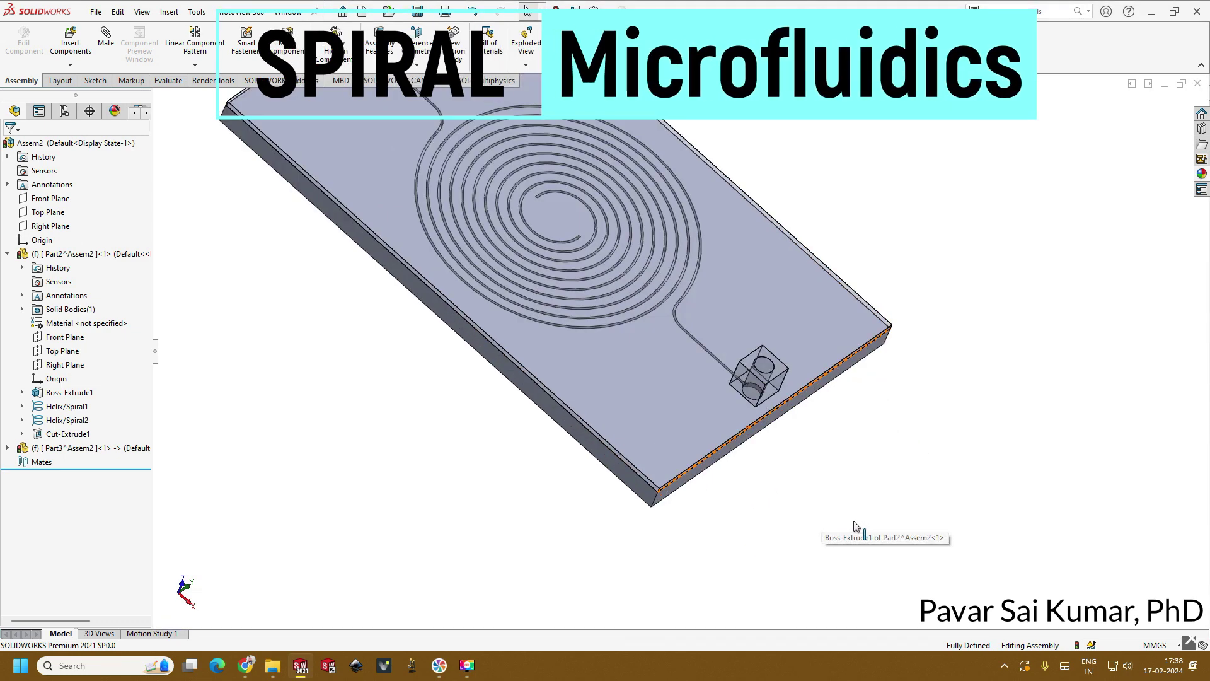
Examine the finished spiral microfluidic chip assembly from several angles, including its channel layer and the cover component with the ports
{"action": "scroll", "coordinate": [847, 517], "scroll_direction": "down", "scroll_amount": 5}
{"action": "scroll", "coordinate": [847, 516], "scroll_direction": "up", "scroll_amount": 1}
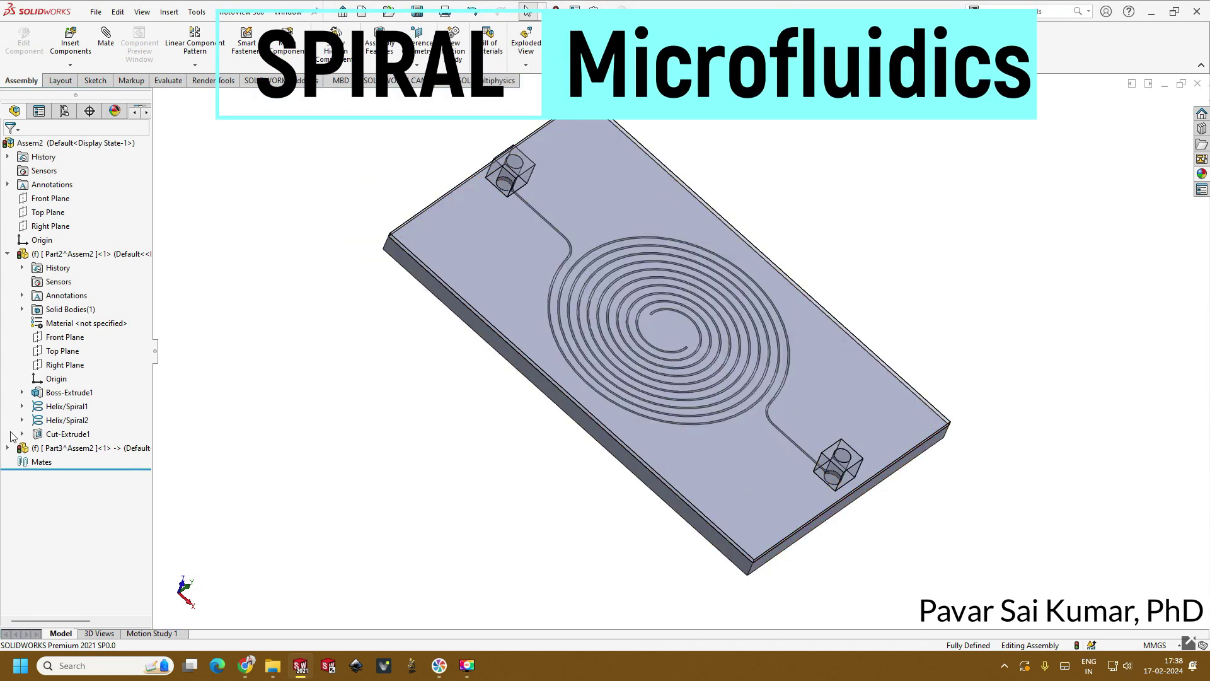
{"action": "middle_click_drag", "start_coordinate": [445, 410], "coordinate": [473, 346]}
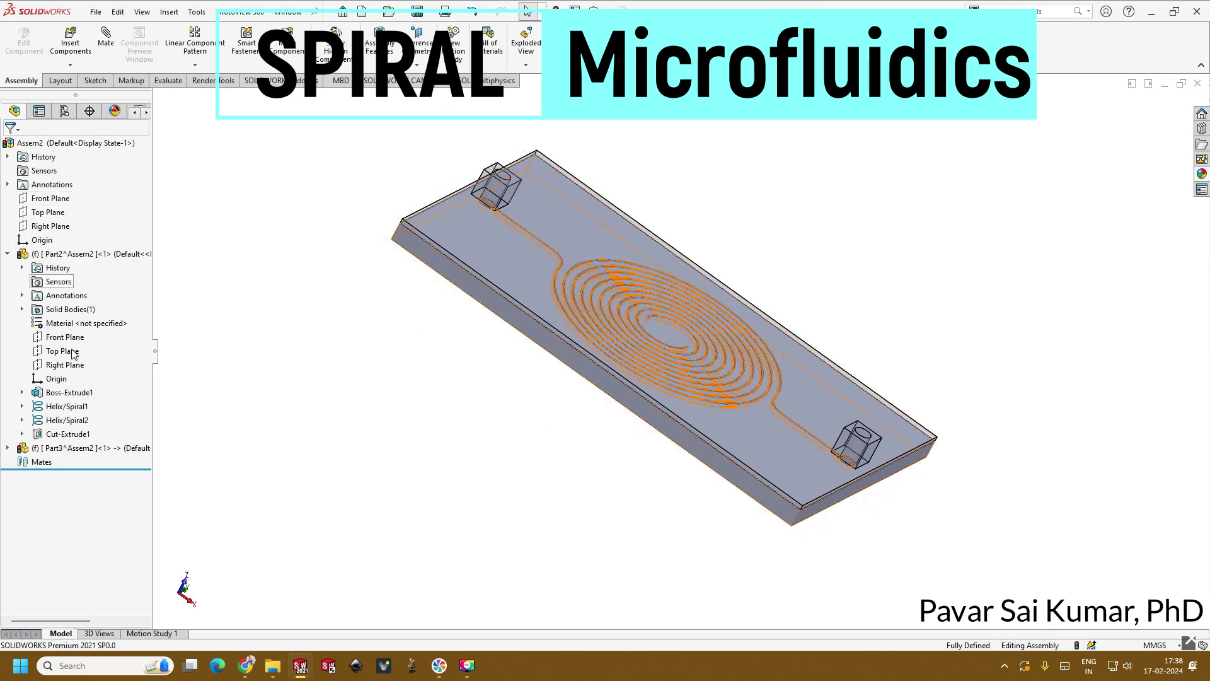
{"action": "middle_click_drag", "start_coordinate": [413, 372], "coordinate": [539, 227]}
{"action": "middle_click_drag", "start_coordinate": [610, 188], "coordinate": [499, 262]}
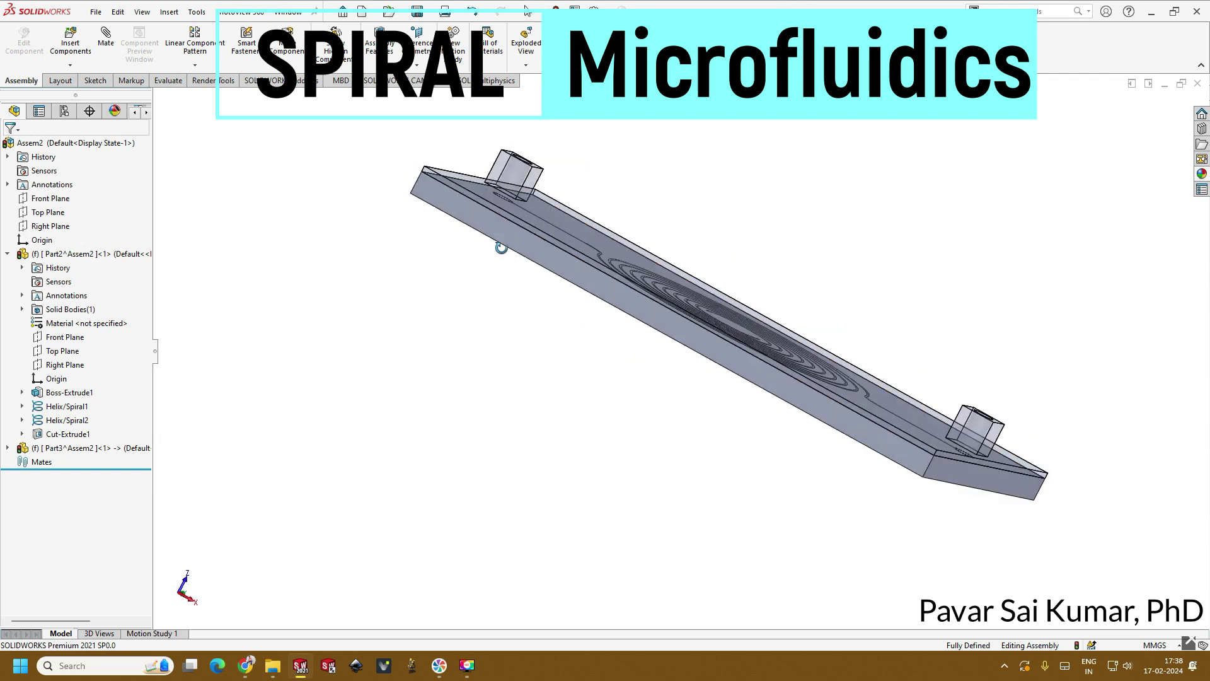
{"action": "left_click", "coordinate": [91, 448]}
{"action": "left_click", "coordinate": [207, 414]}
{"action": "middle_click_drag", "start_coordinate": [405, 343], "coordinate": [432, 397]}
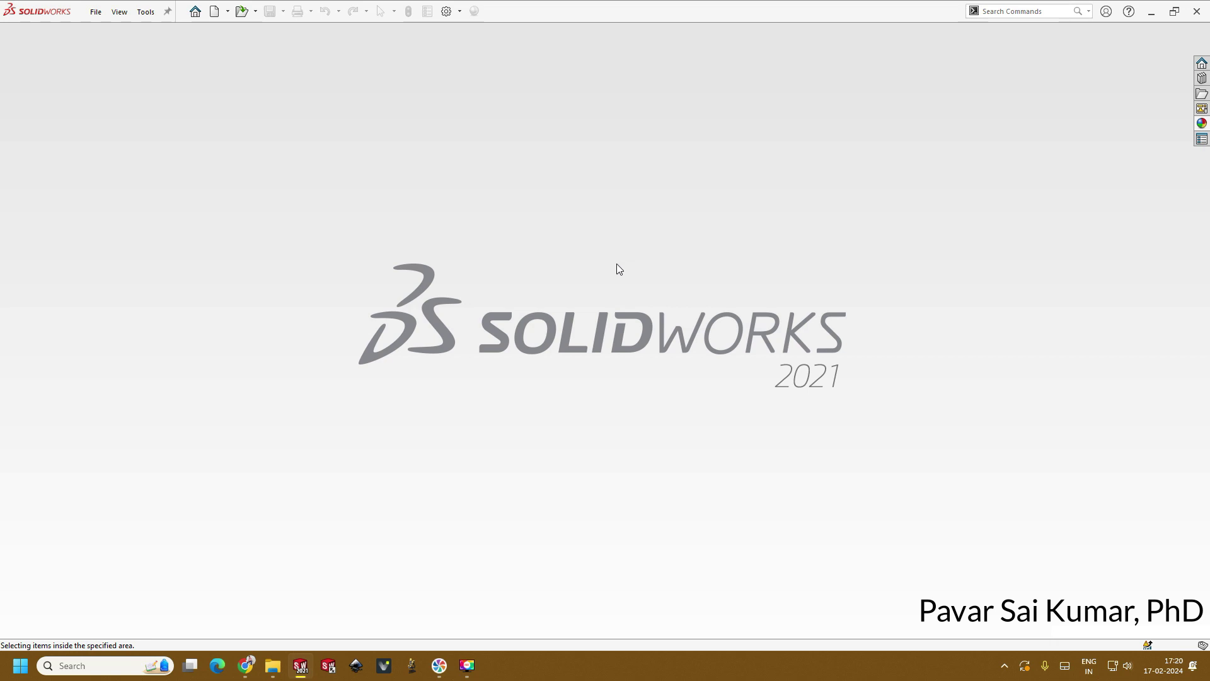
Create a new assembly document without inserting any existing component
{"action": "left_click", "coordinate": [214, 14]}
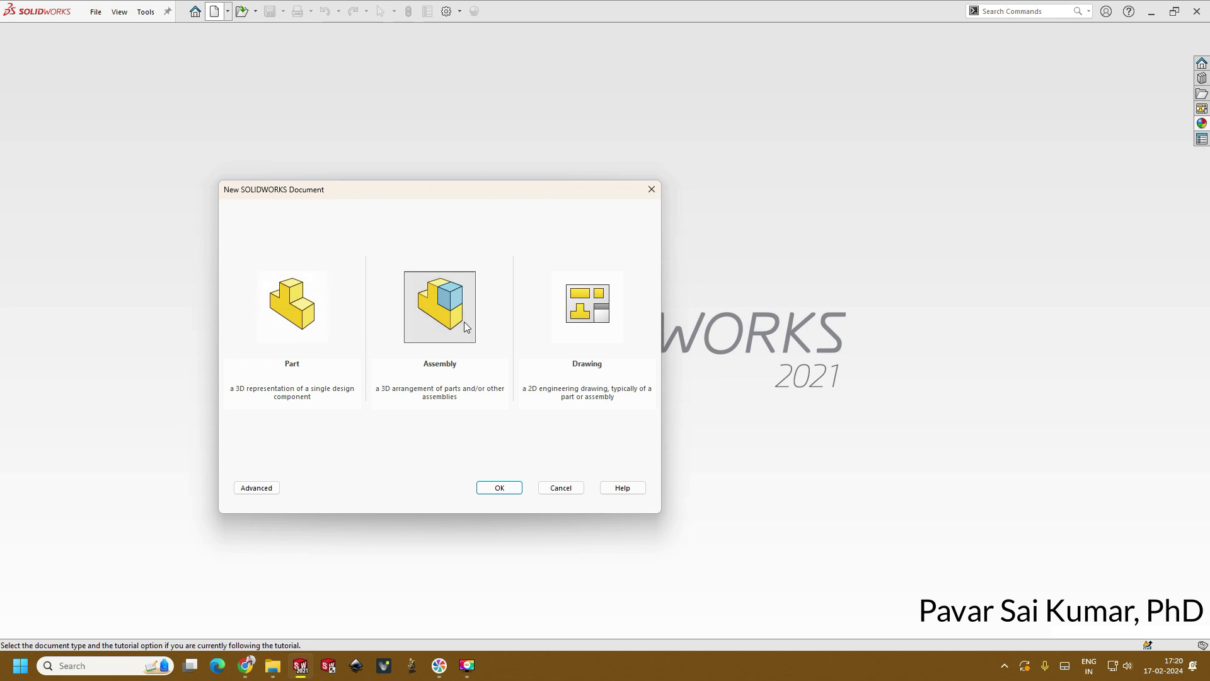
{"action": "left_click", "coordinate": [498, 488]}
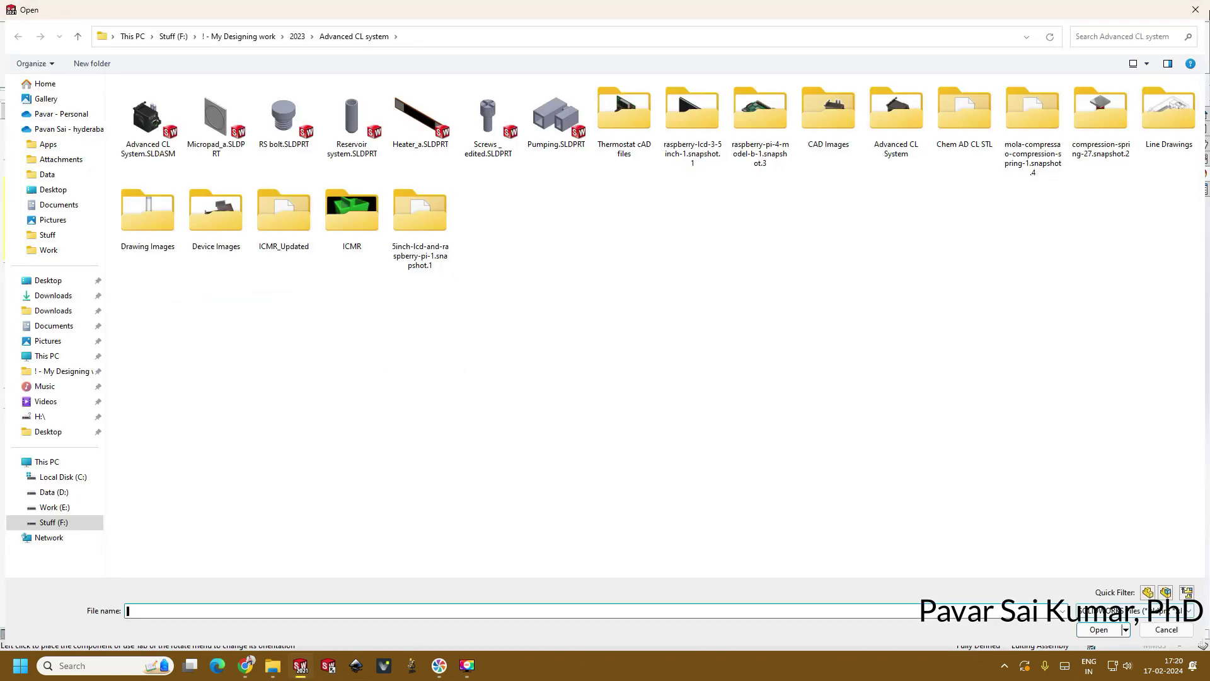
{"action": "left_click", "coordinate": [1194, 10]}
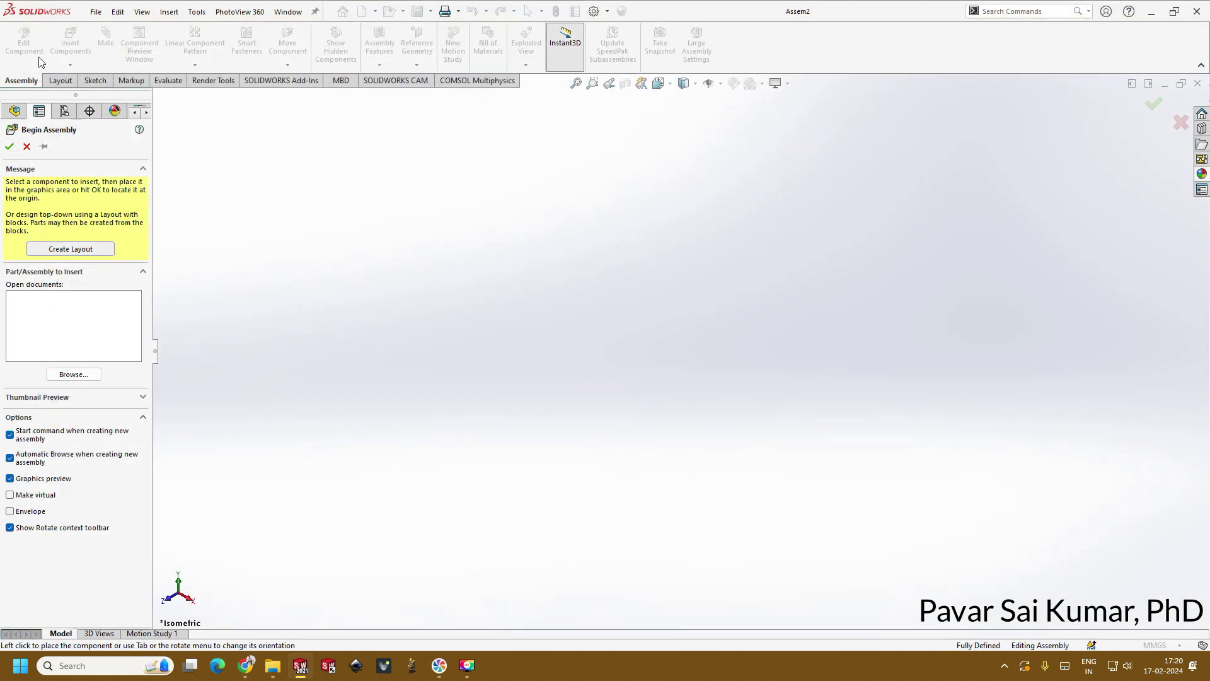
{"action": "left_click", "coordinate": [26, 147]}
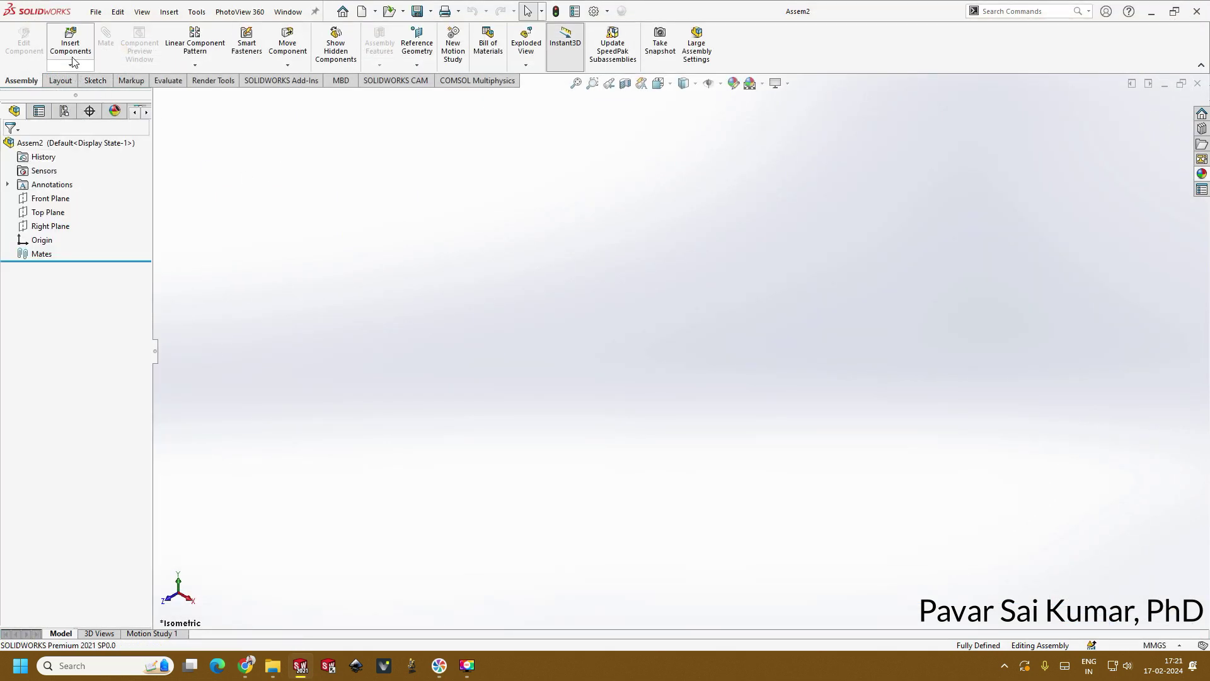
Insert a new virtual part into the empty assembly and open that part for editing in context
{"action": "left_click", "coordinate": [74, 67]}
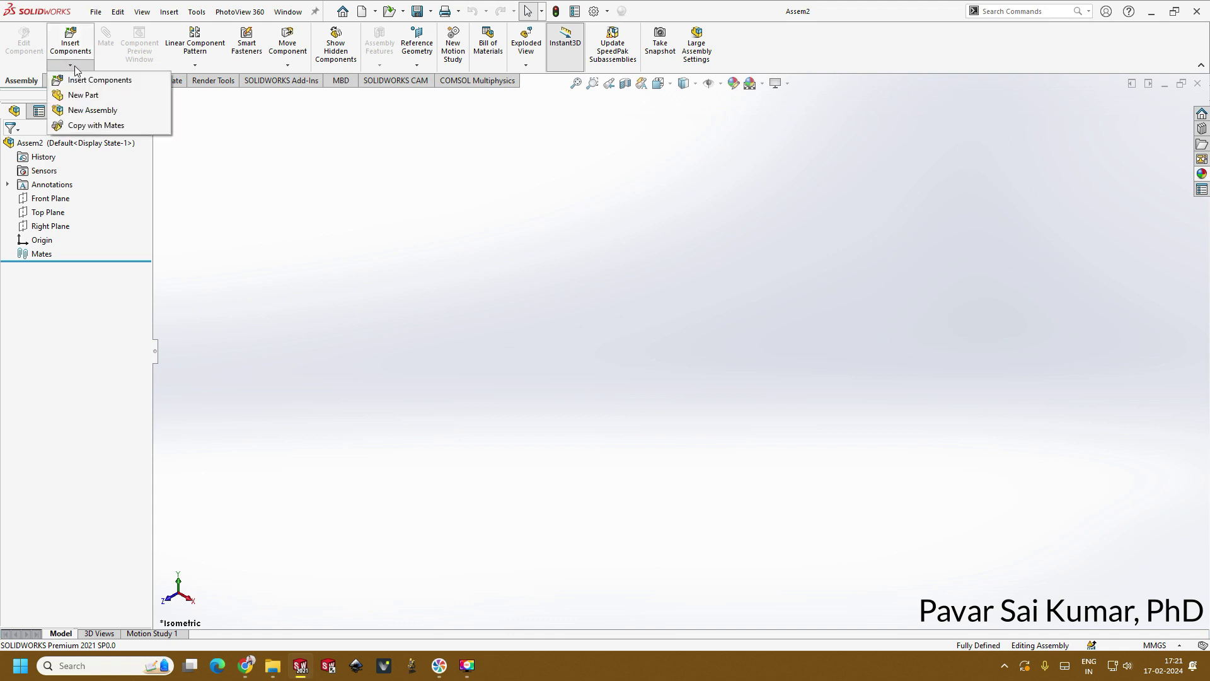
{"action": "left_click", "coordinate": [98, 98]}
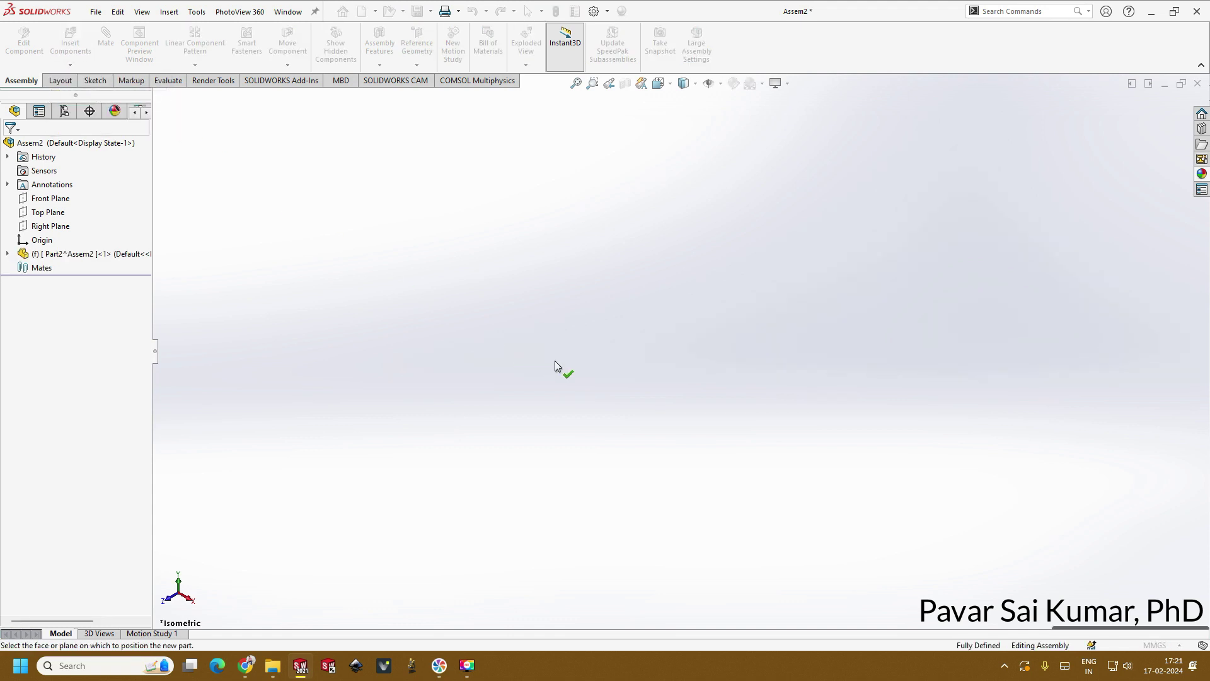
{"action": "left_click", "coordinate": [502, 360]}
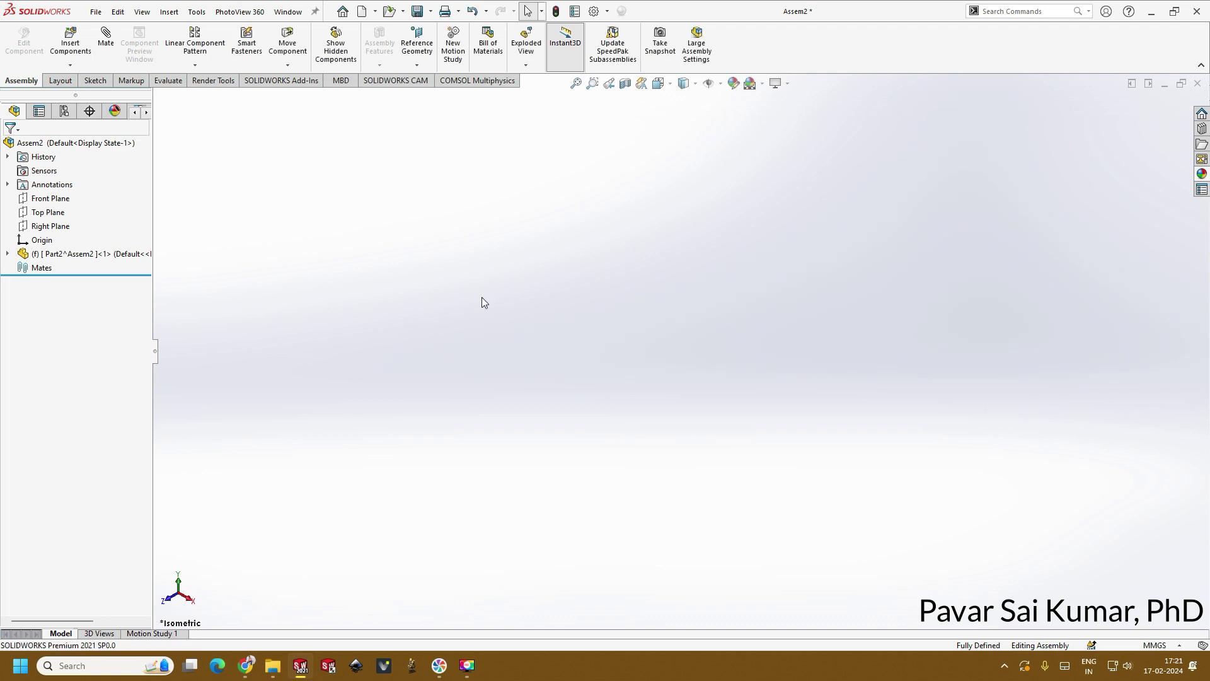
{"action": "left_click", "coordinate": [89, 254]}
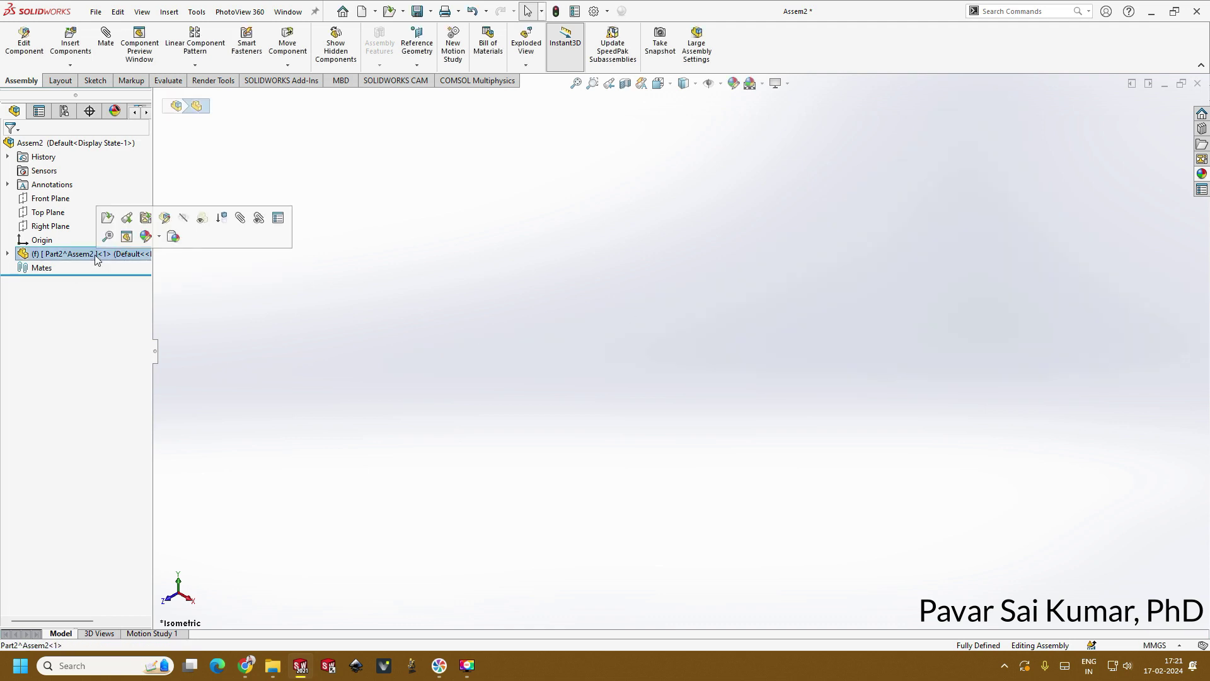
{"action": "left_click", "coordinate": [166, 219]}
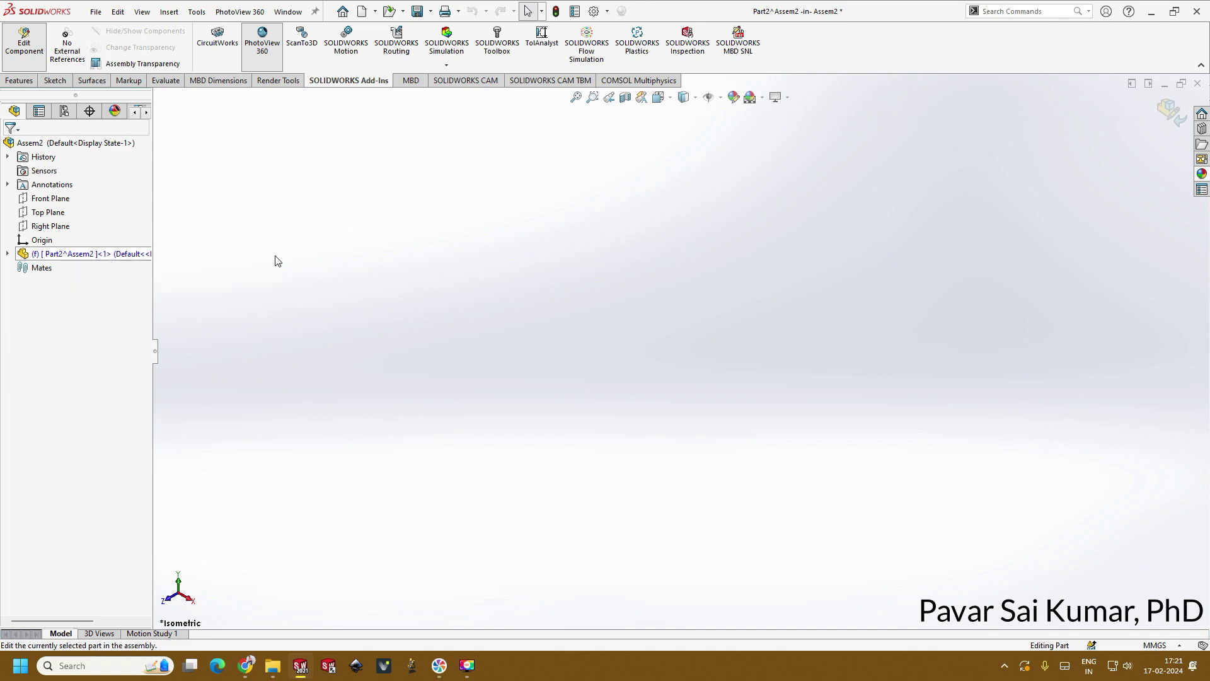
Change the viewport scene to a plain white background
{"action": "left_click", "coordinate": [776, 97]}
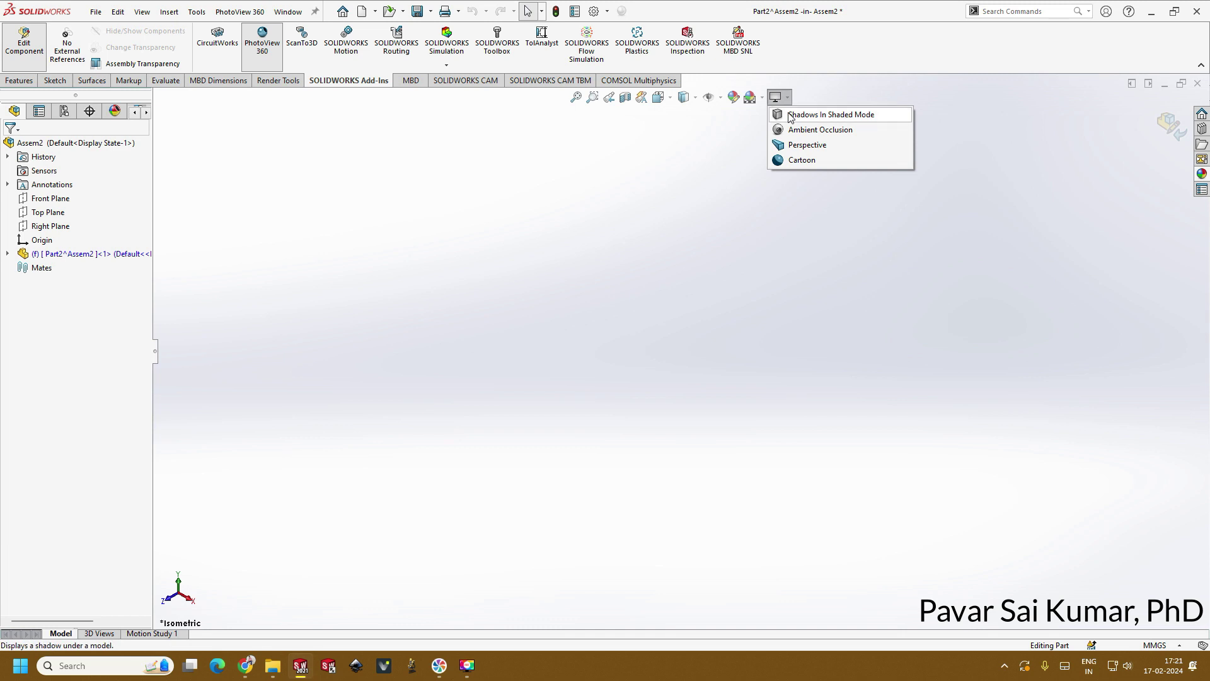
{"action": "left_click", "coordinate": [761, 97]}
{"action": "left_click", "coordinate": [779, 133]}
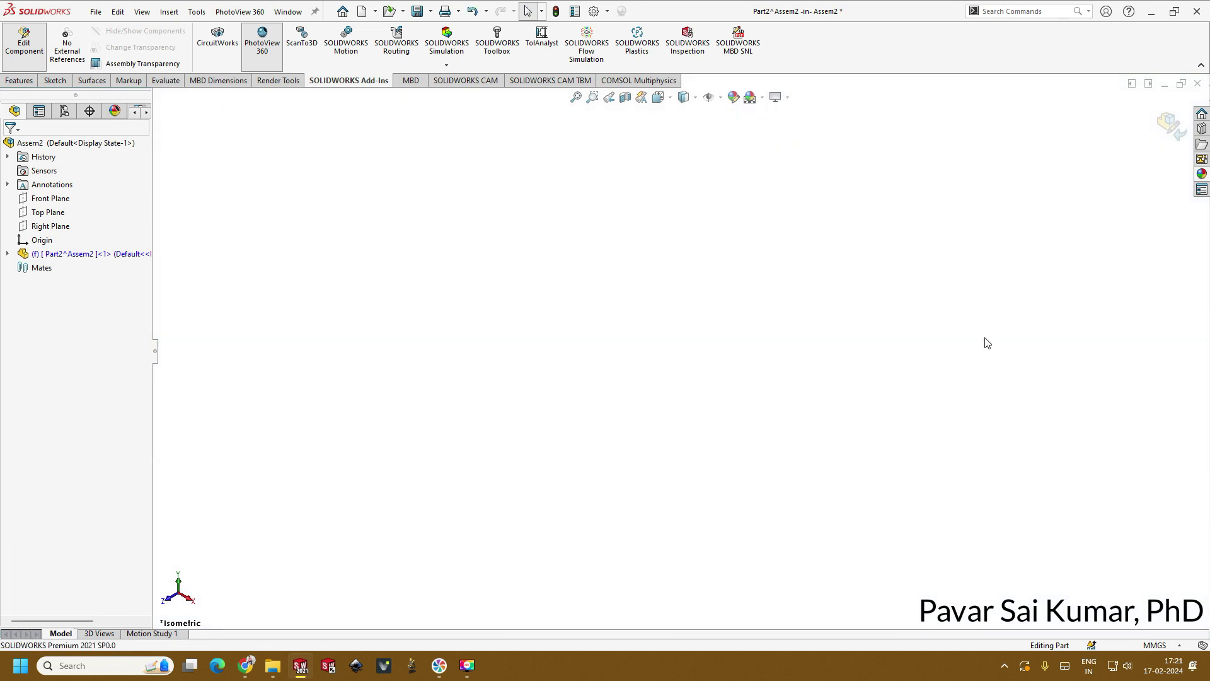
Sketch a center rectangle about 127 by 74 mm around the origin on the new part's Front Plane
{"action": "left_click", "coordinate": [8, 254]}
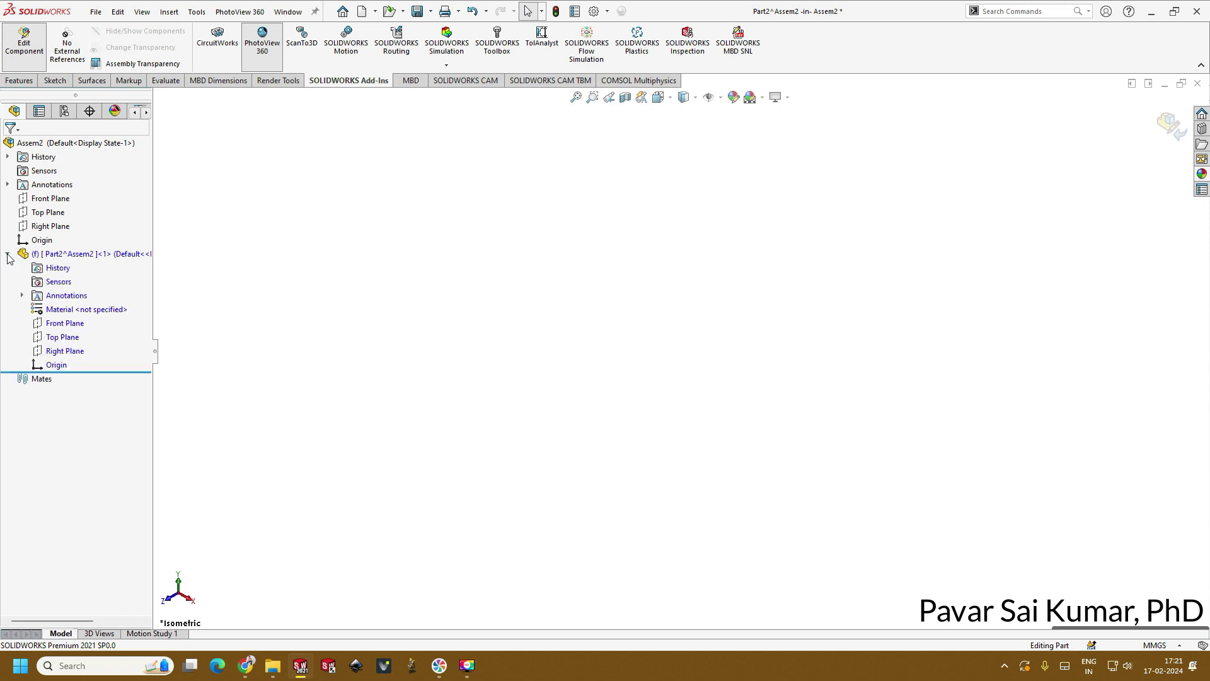
{"action": "left_click", "coordinate": [64, 324]}
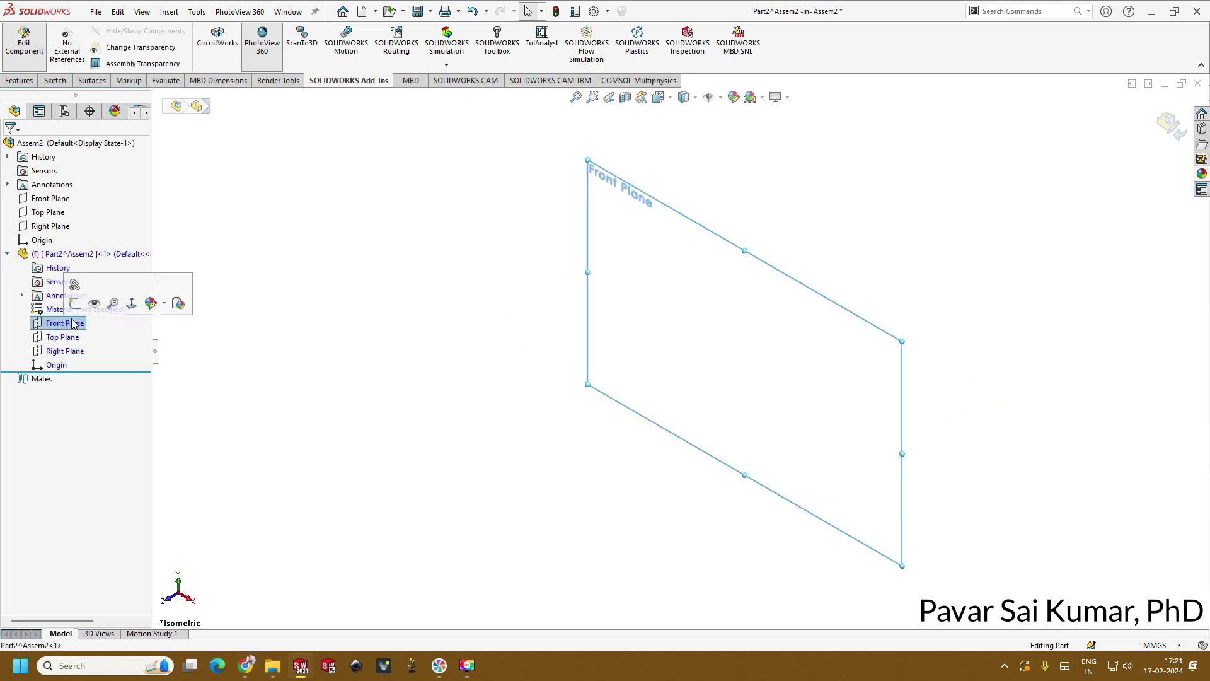
{"action": "left_click", "coordinate": [161, 298]}
{"action": "left_click", "coordinate": [373, 305]}
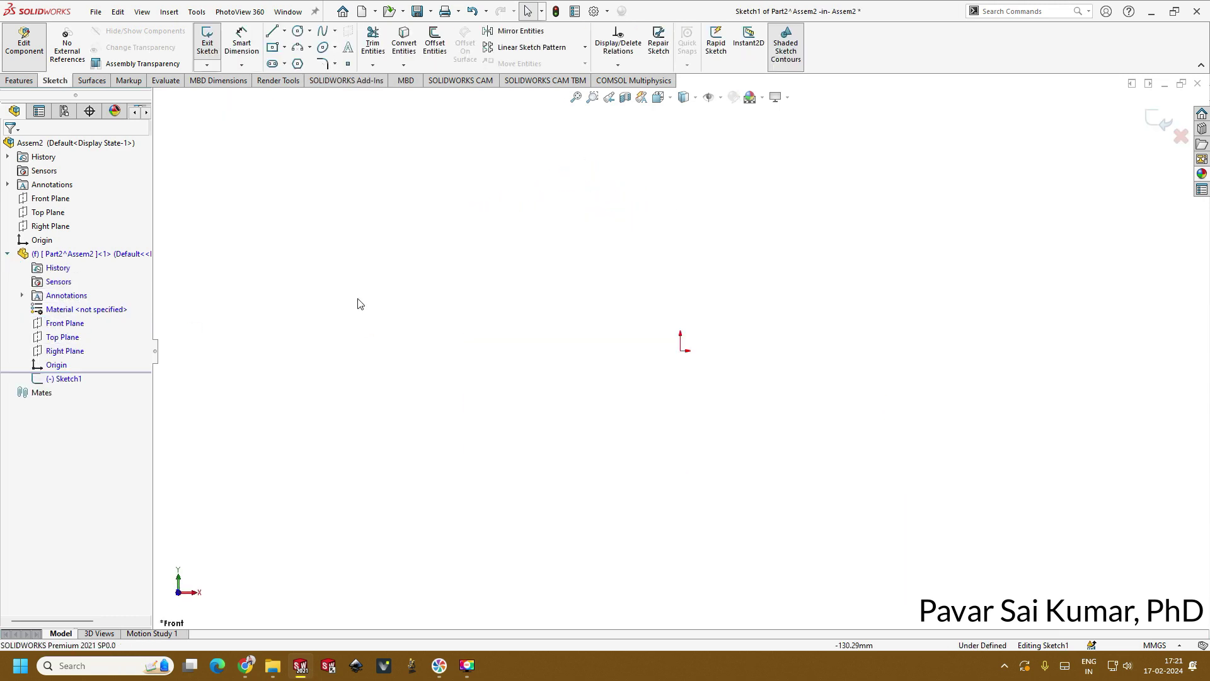
{"action": "left_click", "coordinate": [273, 50]}
{"action": "left_click", "coordinate": [680, 347]}
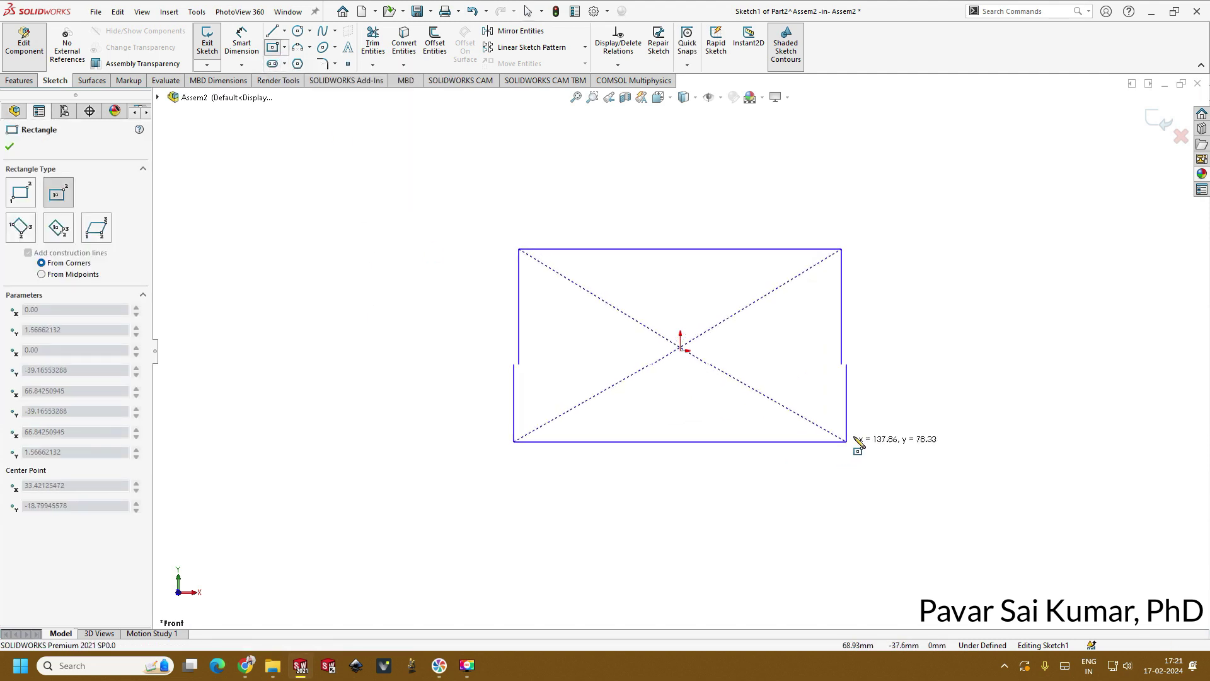
{"action": "left_click", "coordinate": [834, 437]}
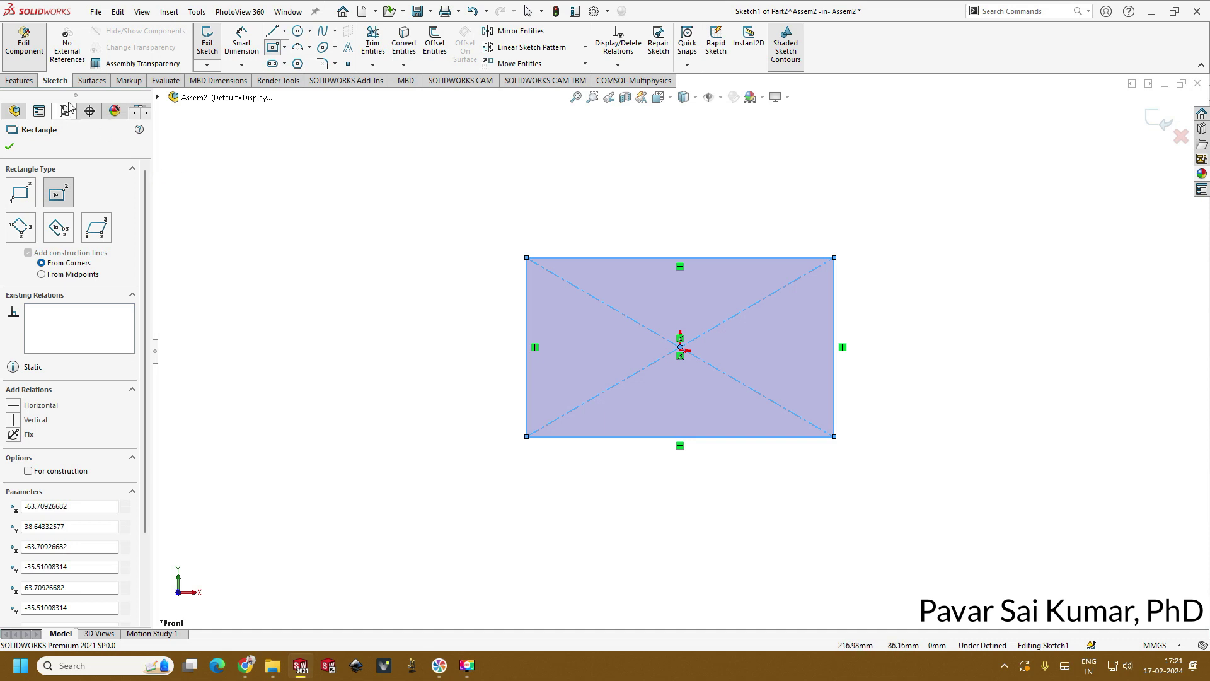
Dimension the rectangle to 50 mm wide and 30 mm high
{"action": "left_click", "coordinate": [241, 43]}
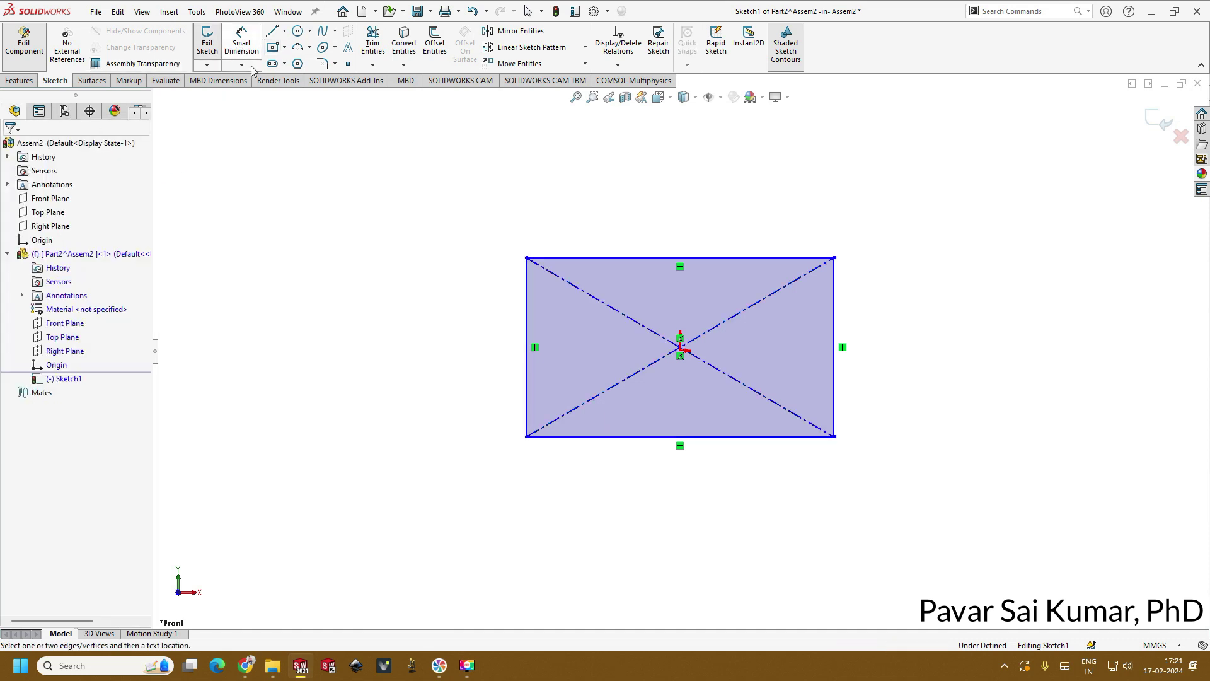
{"action": "left_click", "coordinate": [721, 258]}
{"action": "left_click", "coordinate": [720, 198]}
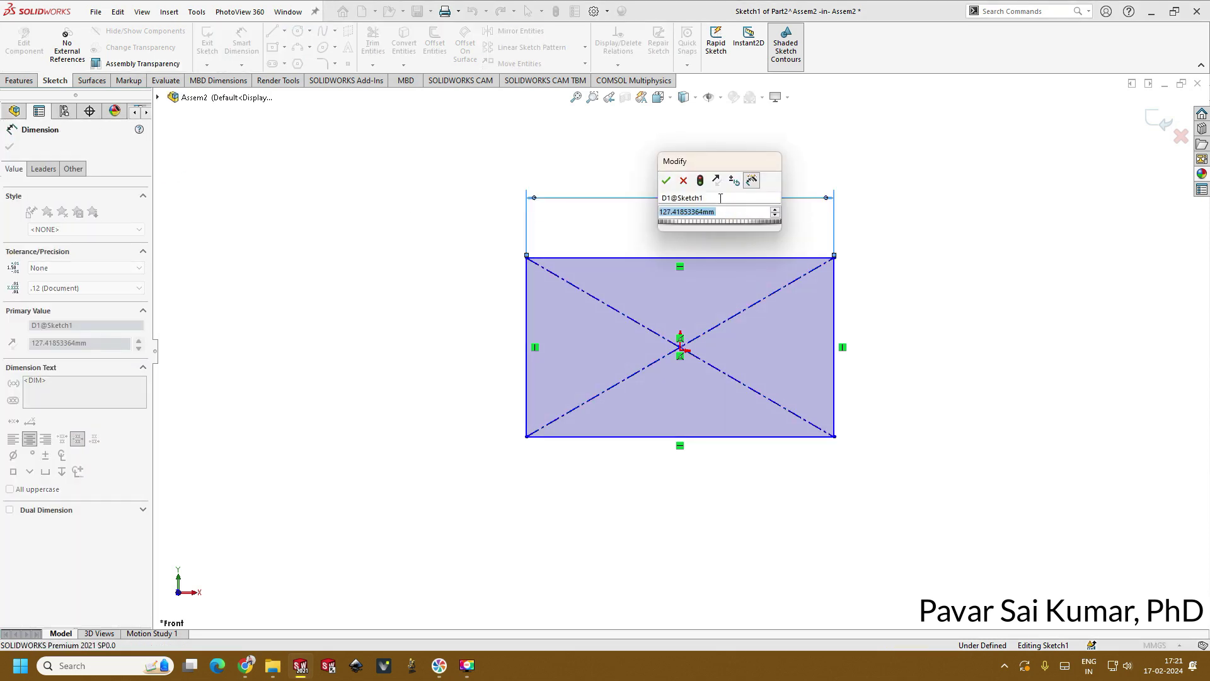
{"action": "type", "text": "50"}
{"action": "key", "text": "Return"}
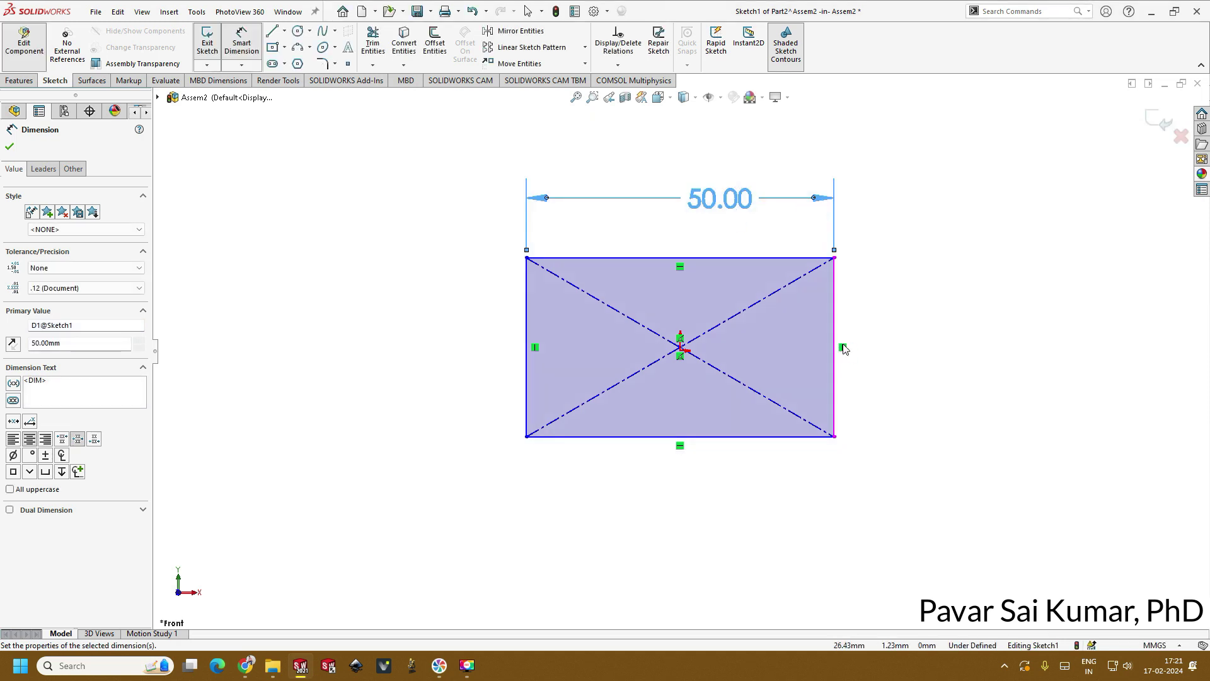
{"action": "left_click", "coordinate": [842, 343]}
{"action": "left_click", "coordinate": [889, 334]}
{"action": "type", "text": "30"}
{"action": "key", "text": "Return"}
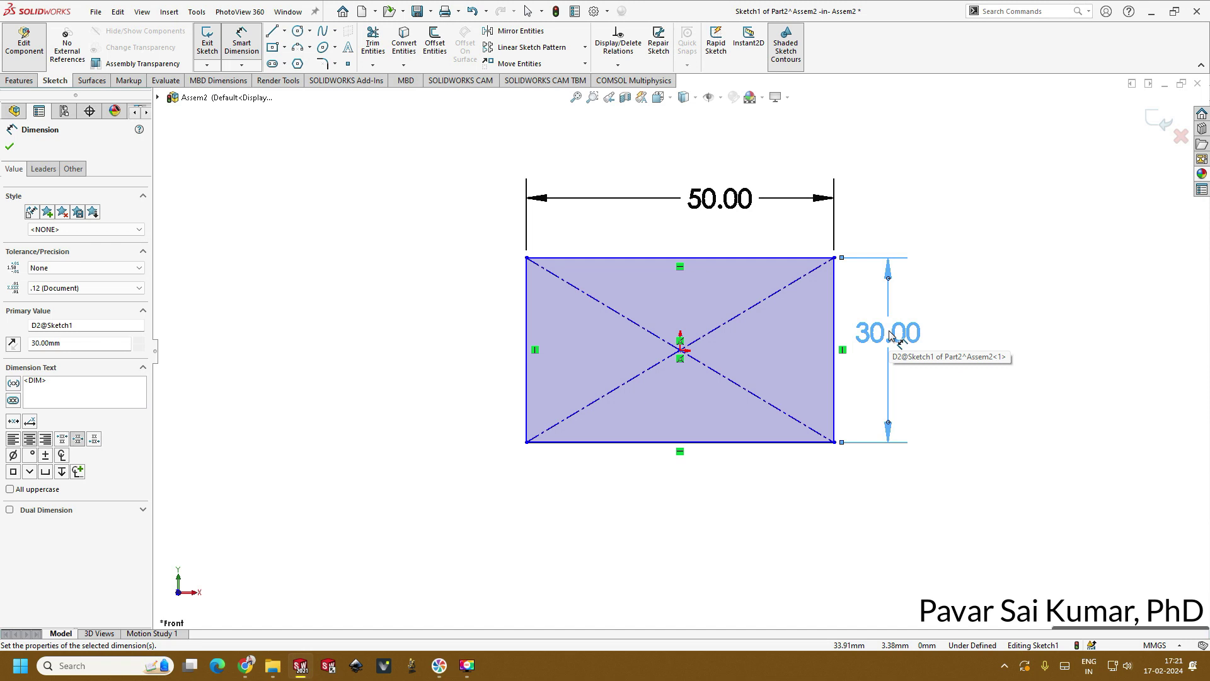
{"action": "left_click", "coordinate": [9, 146]}
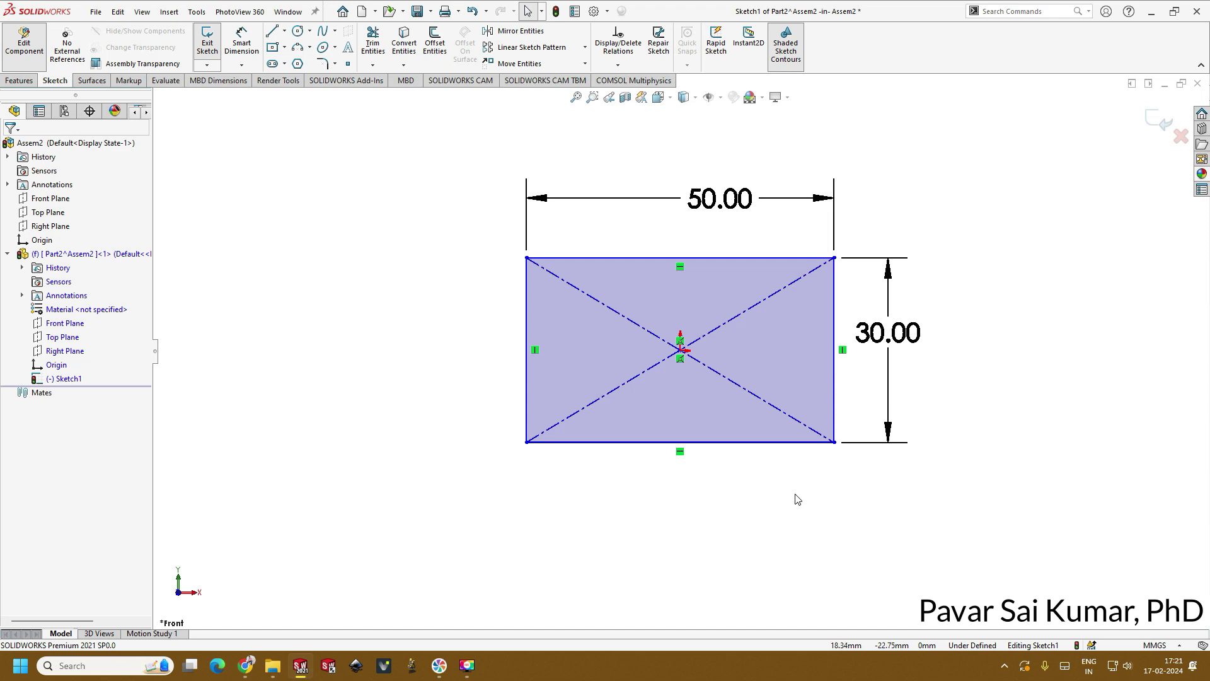
Pull the rectangle away from the origin and add a Coincident relation between its center point and the part origin
{"action": "mouse_move", "coordinate": [835, 441]}
{"action": "left_mouse_down"}
{"action": "mouse_move", "coordinate": [610, 353]}
{"action": "mouse_move", "coordinate": [1070, 418]}
{"action": "mouse_move", "coordinate": [888, 340]}
{"action": "mouse_move", "coordinate": [1021, 351]}
{"action": "mouse_move", "coordinate": [1017, 402]}
{"action": "left_mouse_up"}
{"action": "left_click", "coordinate": [860, 309]}
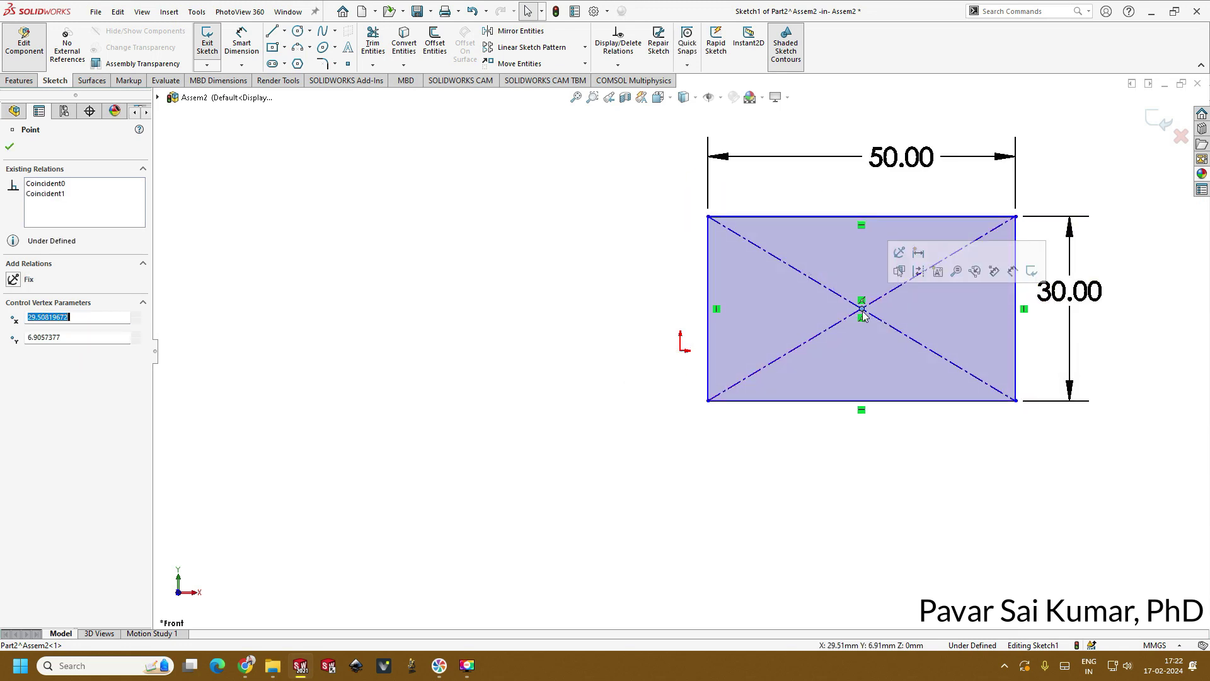
{"action": "left_click", "coordinate": [681, 355], "text": "ctrl"}
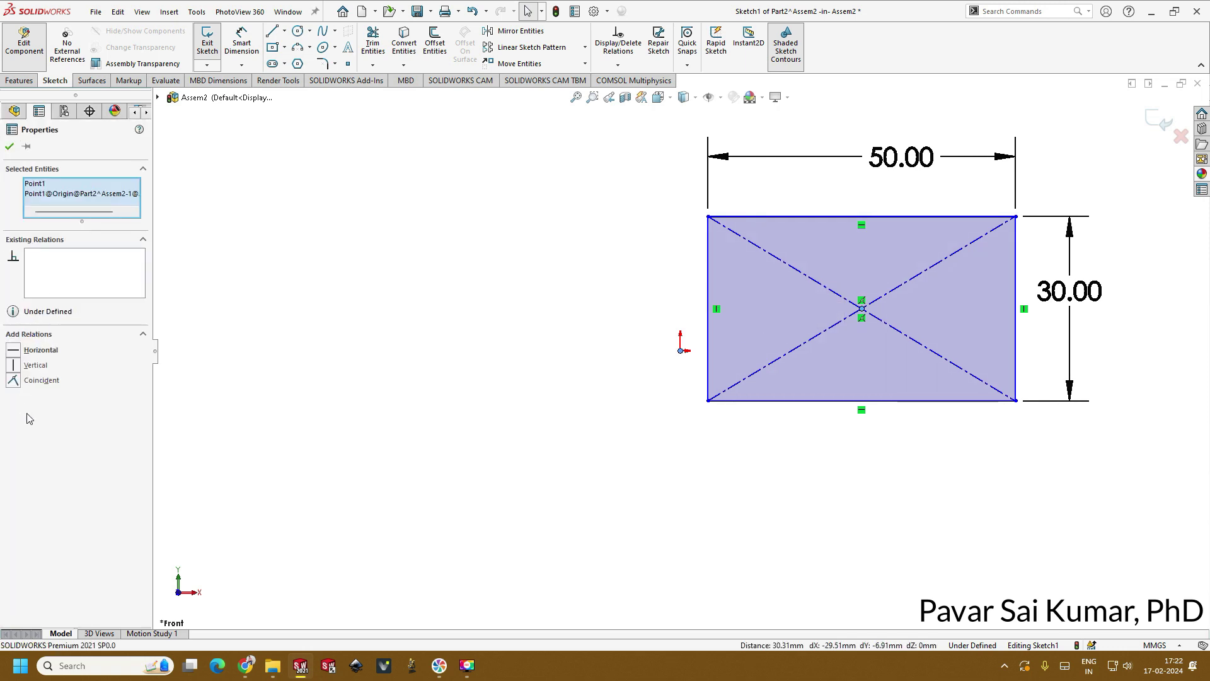
{"action": "left_click", "coordinate": [14, 381]}
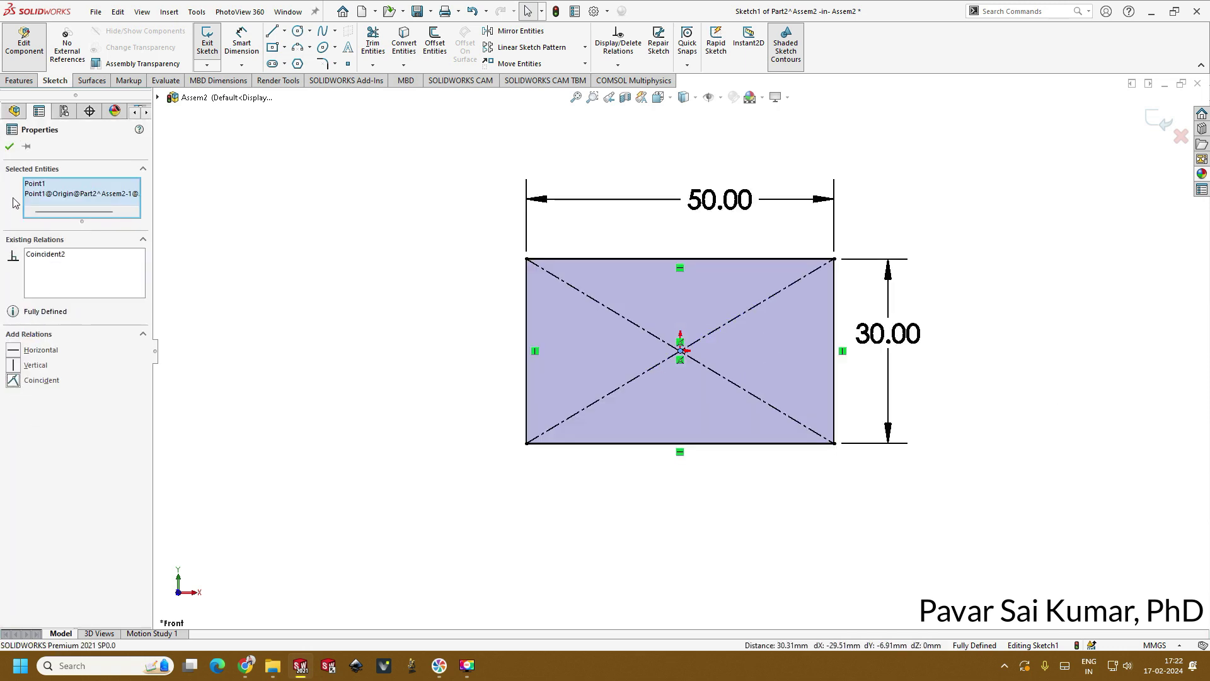
{"action": "left_click", "coordinate": [9, 146]}
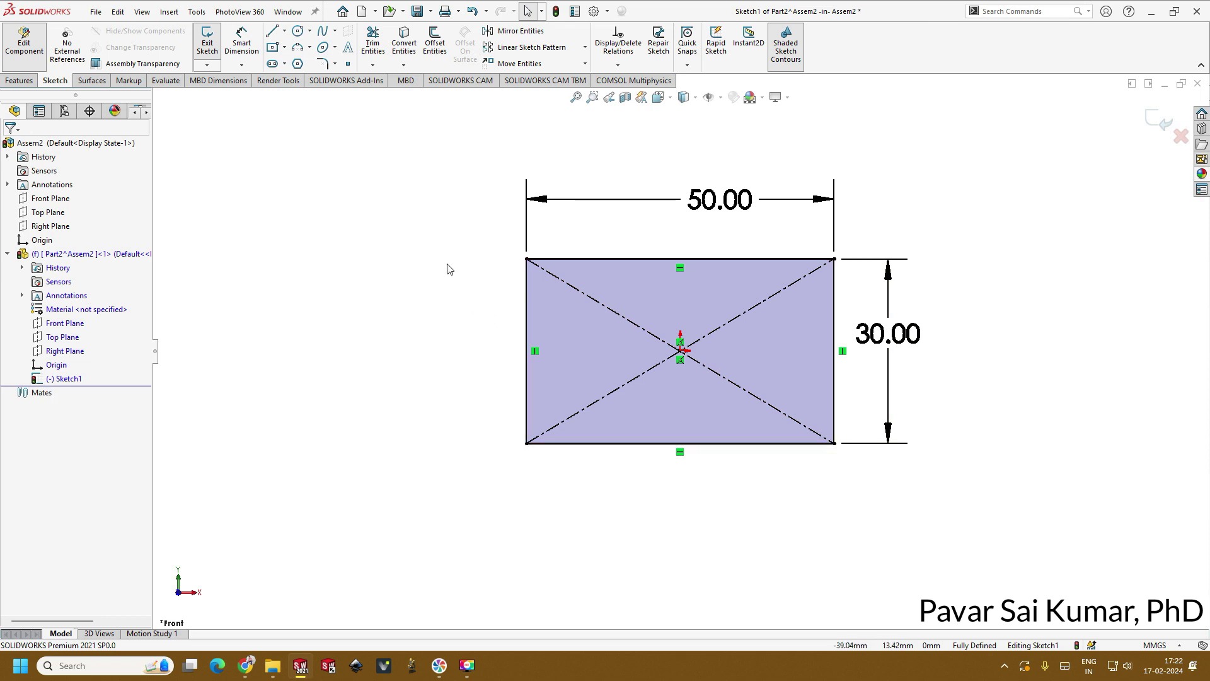
Extrude the rectangle as a blind boss with a depth of 2 mm from the sketch plane
{"action": "left_click", "coordinate": [19, 81]}
{"action": "left_click", "coordinate": [213, 41]}
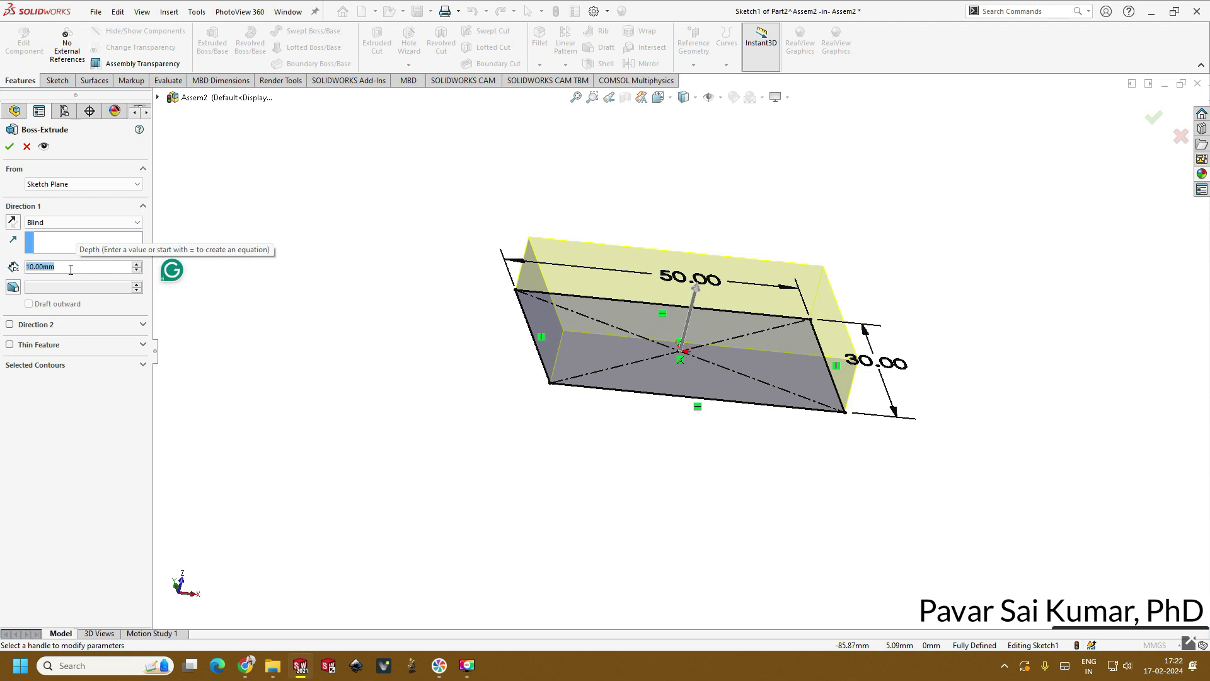
{"action": "type", "text": "1"}
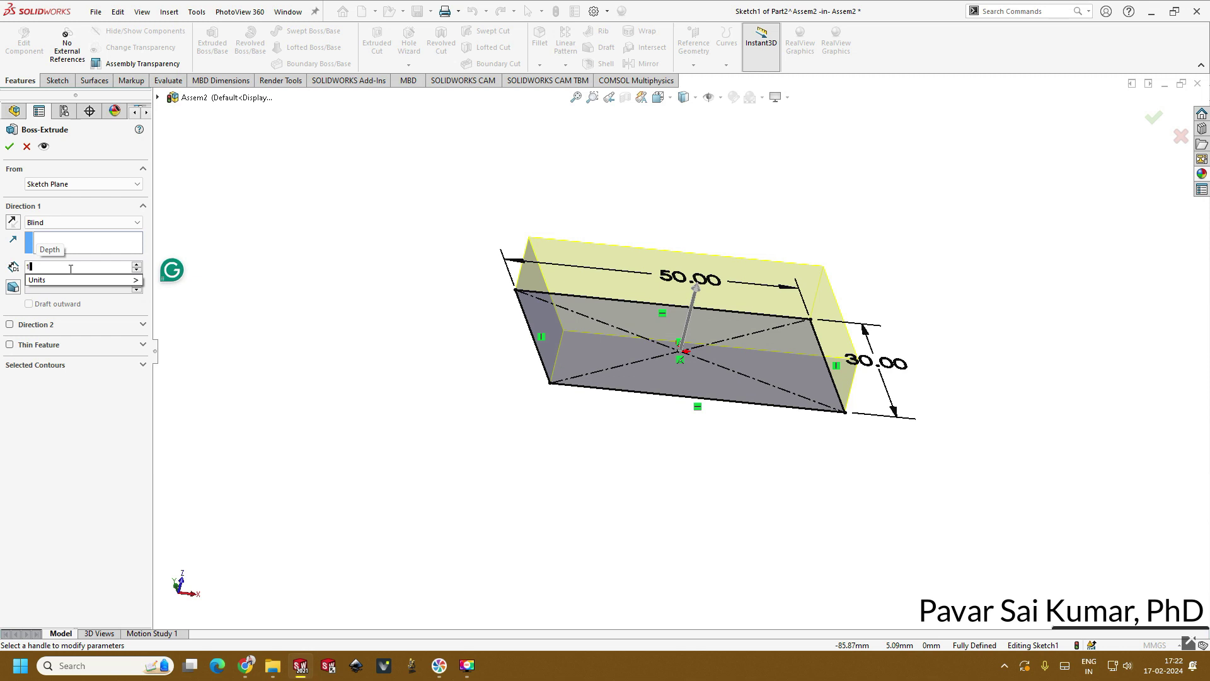
{"action": "key", "text": "Return"}
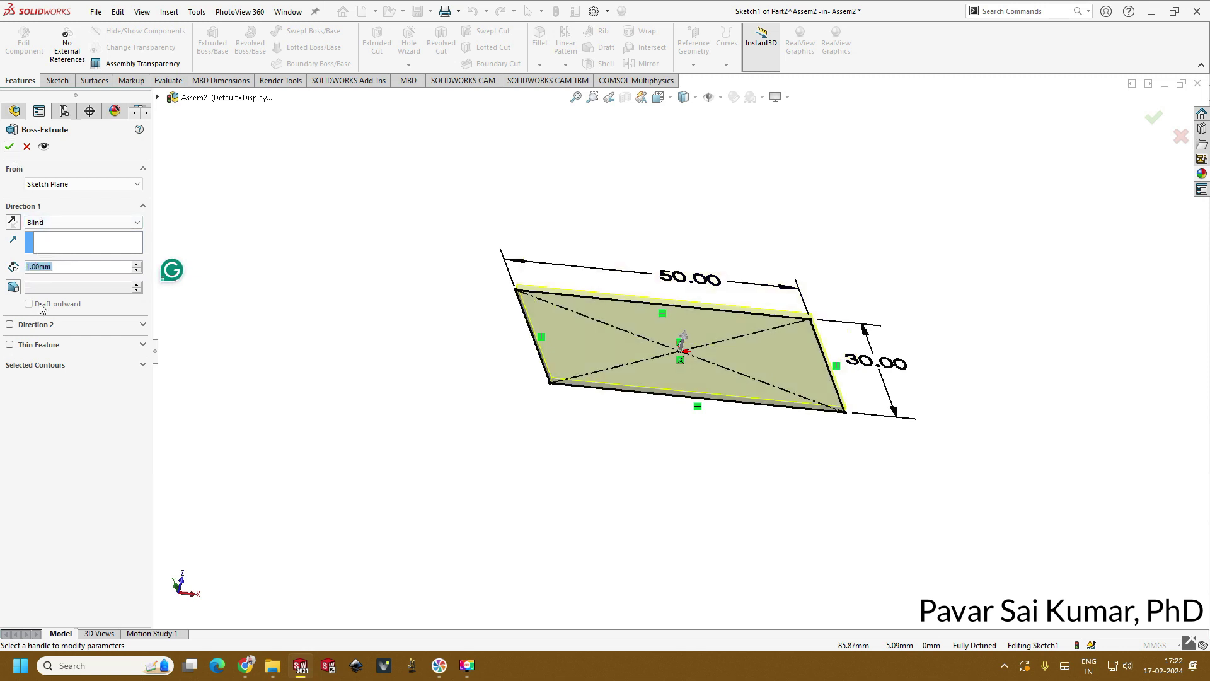
{"action": "left_click", "coordinate": [56, 269]}
{"action": "type", "text": "2"}
{"action": "key", "text": "Return"}
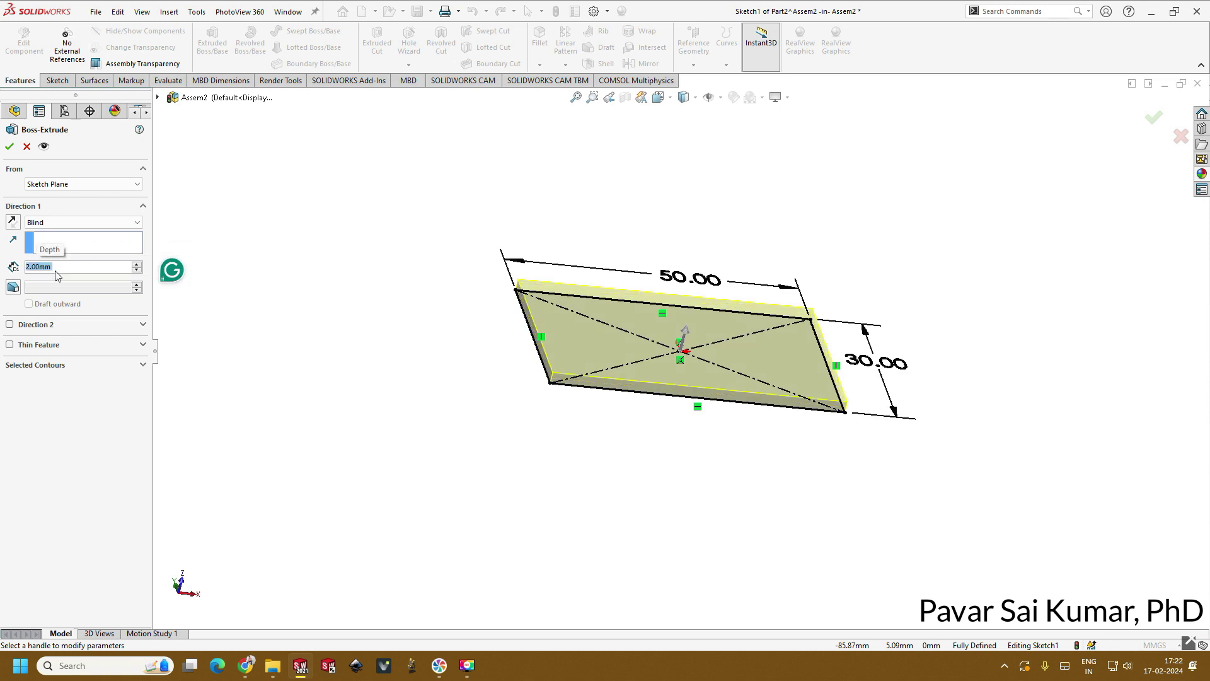
{"action": "key", "text": "Return"}
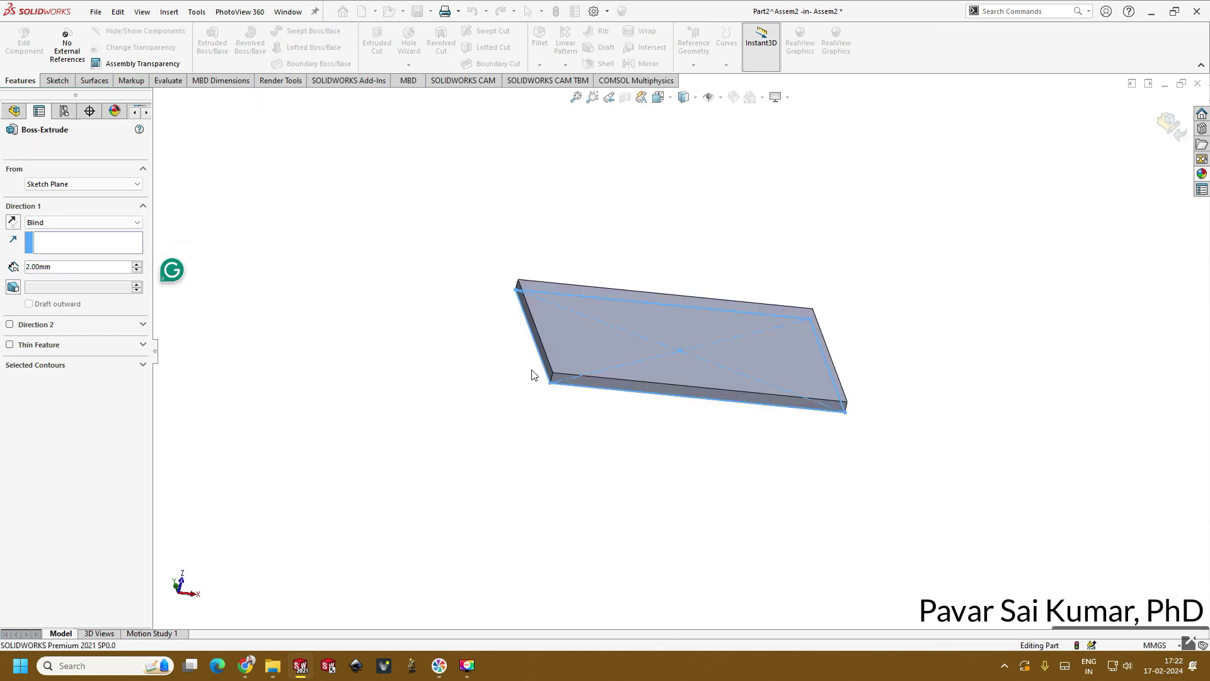
{"action": "middle_click_drag", "start_coordinate": [633, 465], "coordinate": [521, 535]}
{"action": "left_click", "coordinate": [476, 418]}
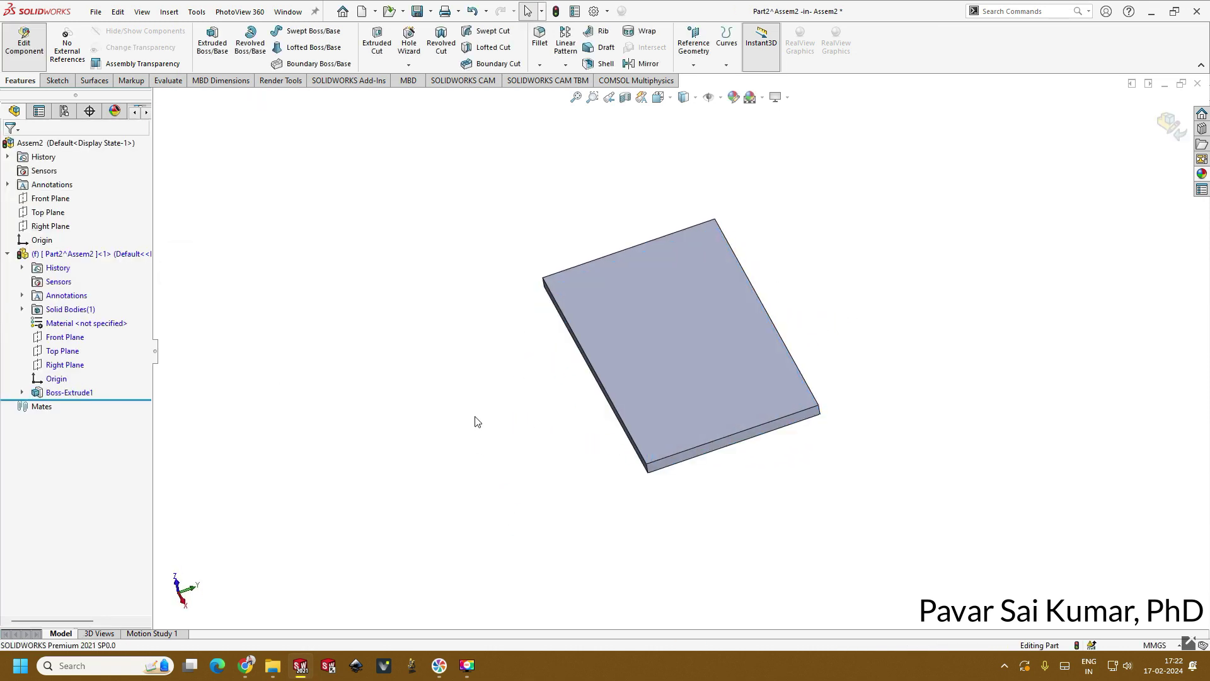
Start a sketch on the plate's large face and draw a circle about 8.8 mm in diameter centred on the origin
{"action": "left_click", "coordinate": [724, 339]}
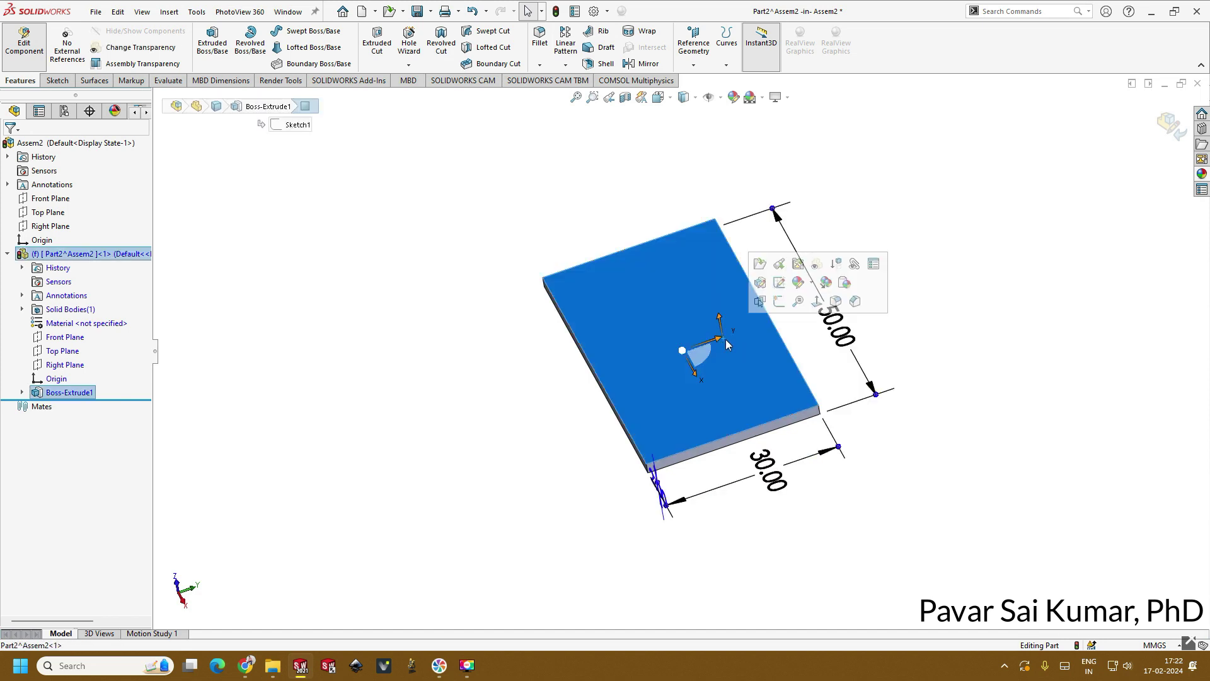
{"action": "left_click", "coordinate": [441, 381]}
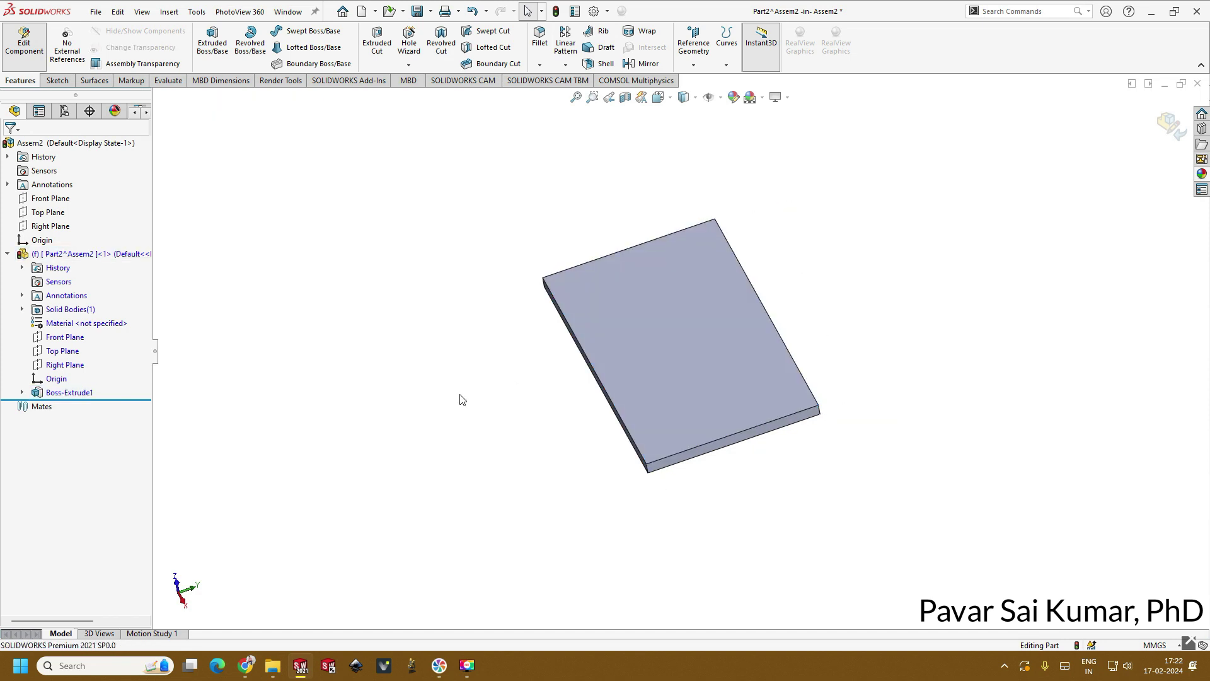
{"action": "left_click", "coordinate": [652, 345]}
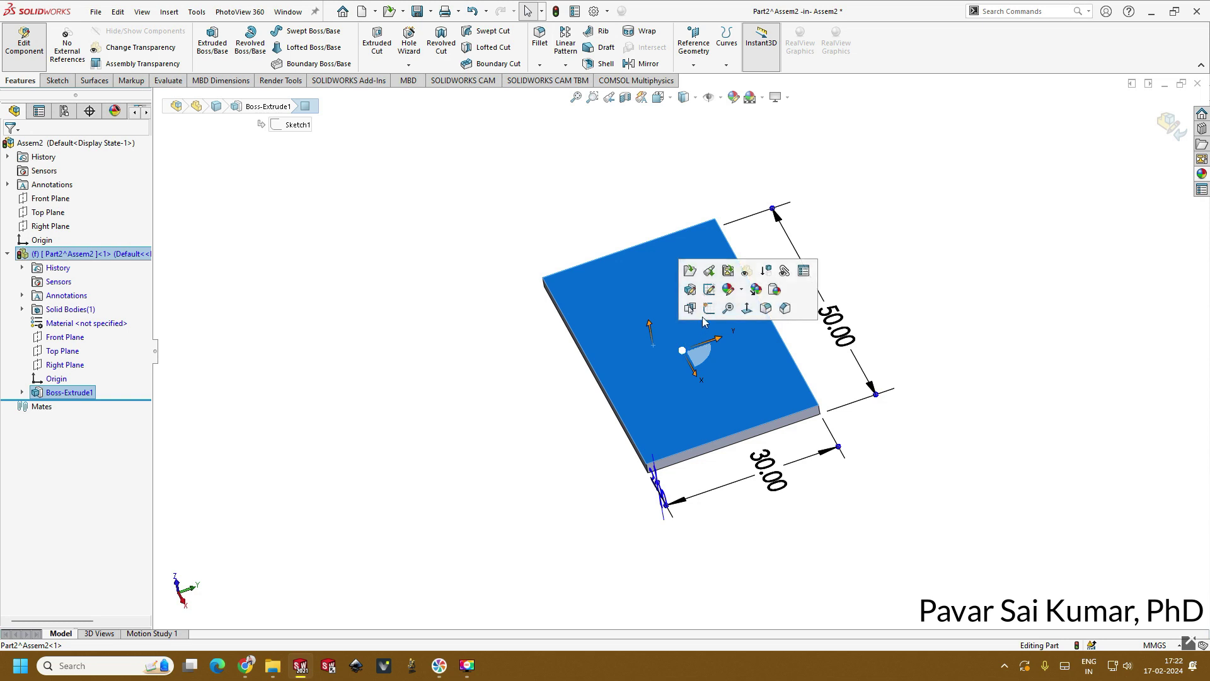
{"action": "left_click", "coordinate": [709, 307]}
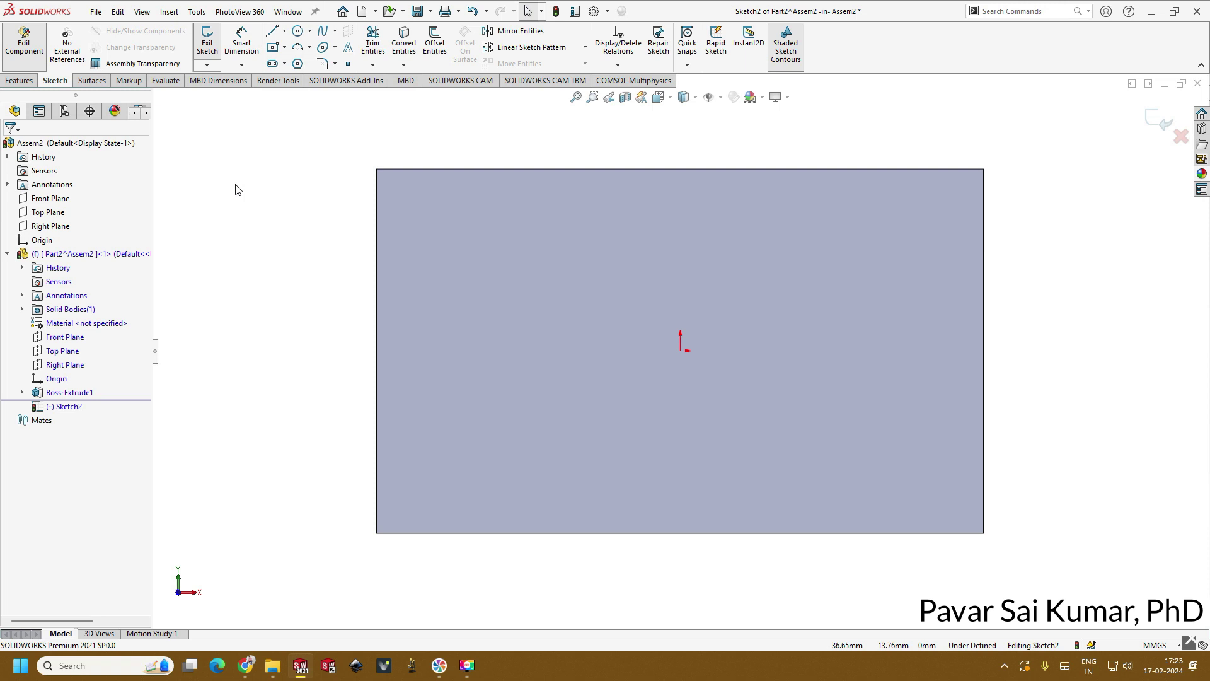
{"action": "left_click", "coordinate": [309, 31]}
{"action": "left_click", "coordinate": [331, 59]}
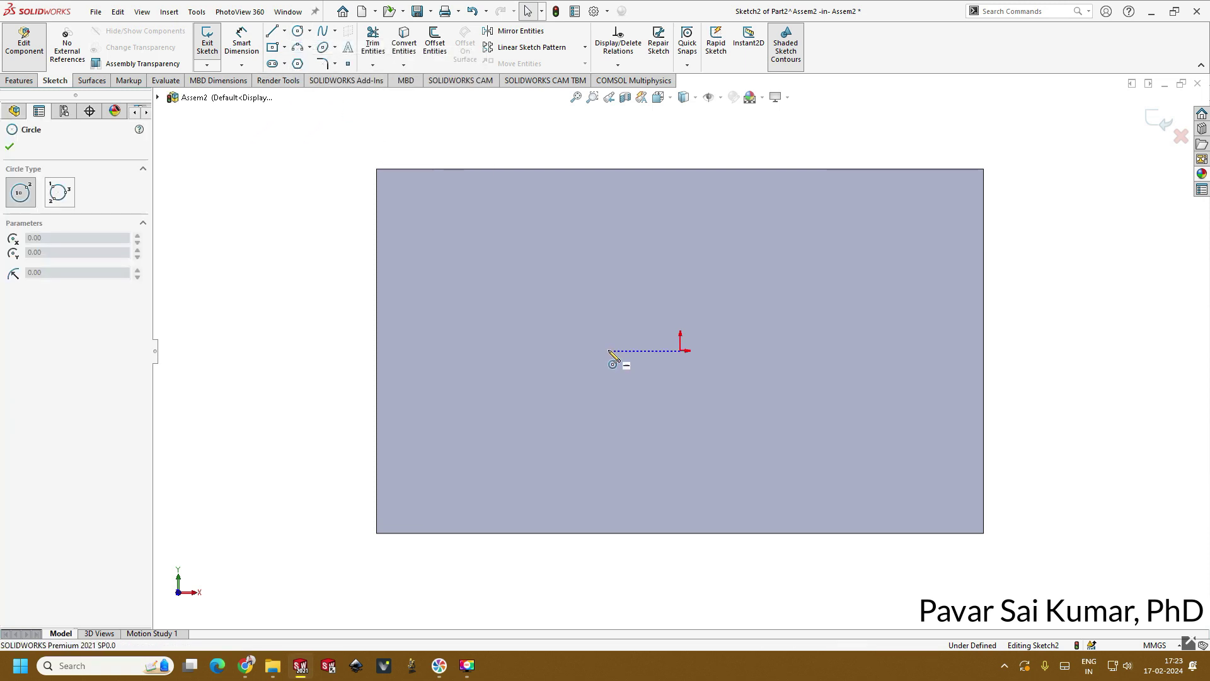
{"action": "left_click", "coordinate": [680, 351]}
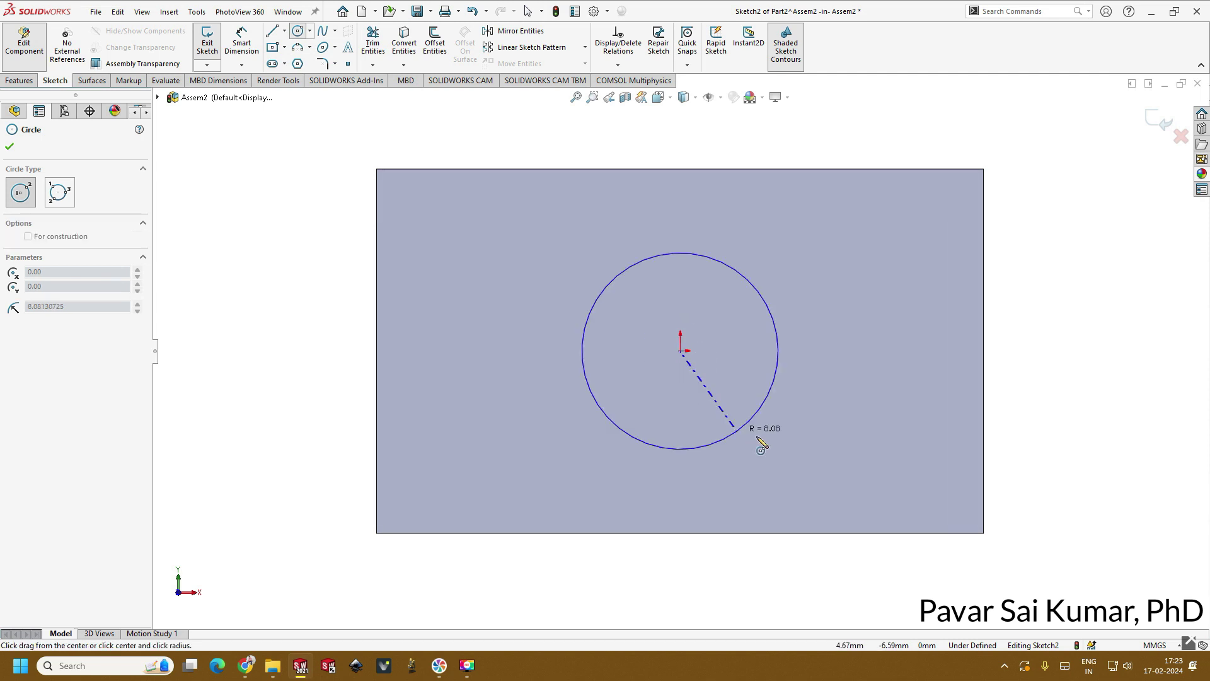
{"action": "left_click", "coordinate": [734, 353]}
{"action": "key", "text": "Escape"}
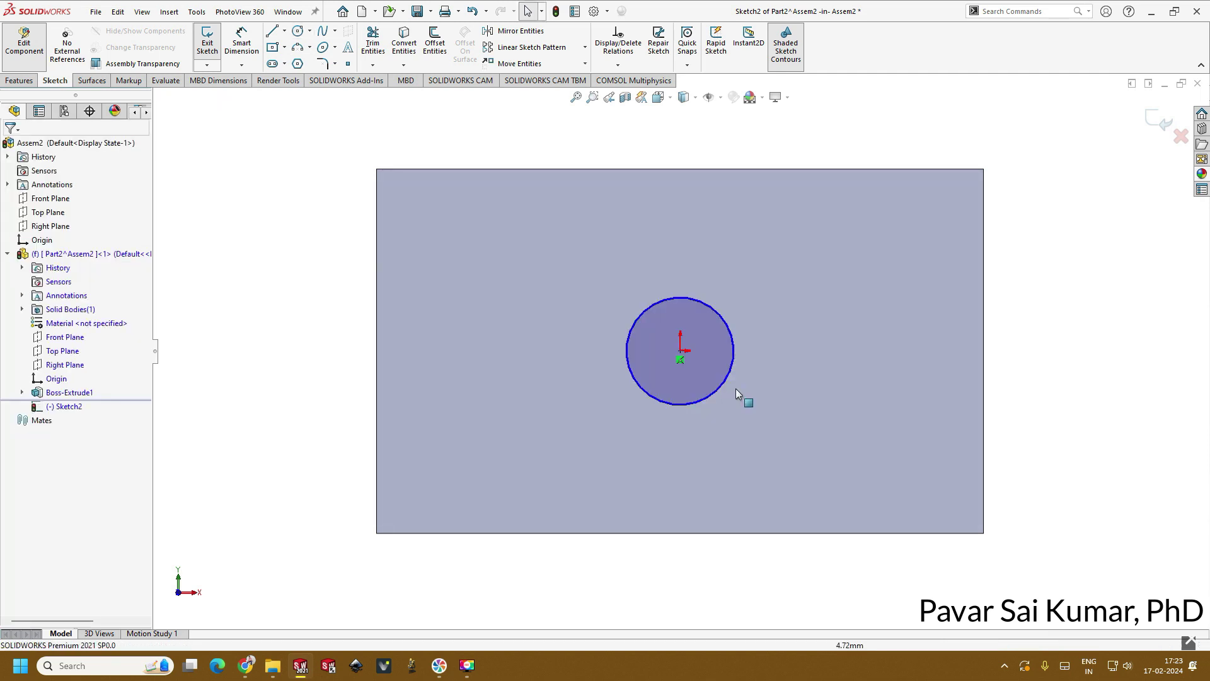
Dimension the circle's diameter to 5 mm
{"action": "left_click", "coordinate": [243, 44]}
{"action": "left_click", "coordinate": [699, 299]}
{"action": "left_click", "coordinate": [693, 259]}
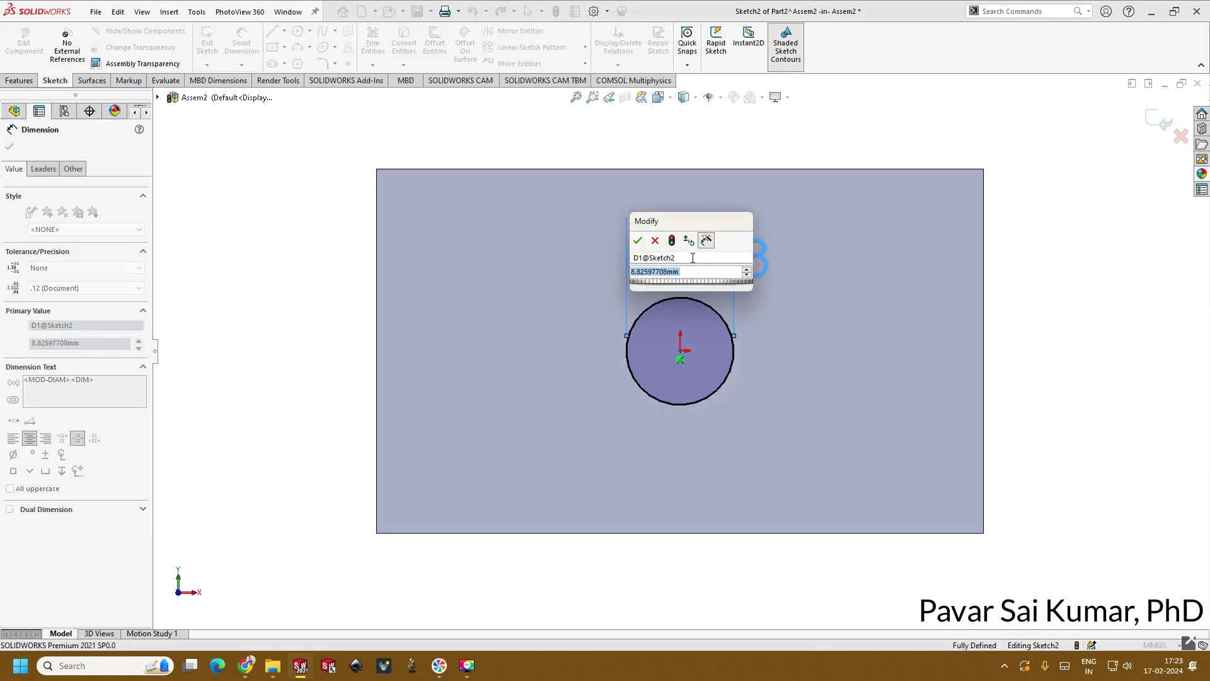
{"action": "type", "text": "5"}
{"action": "key", "text": "Return"}
{"action": "key", "text": "Escape"}
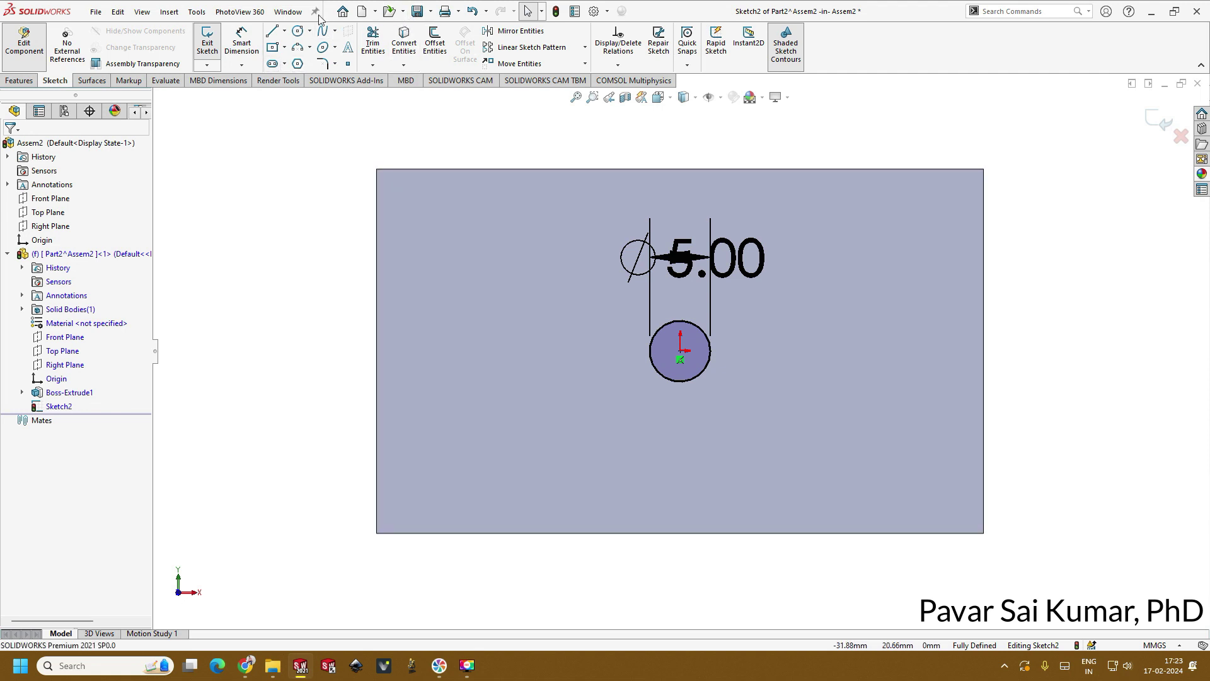
Start a Helix/Spiral curve from the 5 mm circle, try pitches of 1 mm and 5 mm, and settle on 2 mm
{"action": "left_click", "coordinate": [180, 13]}
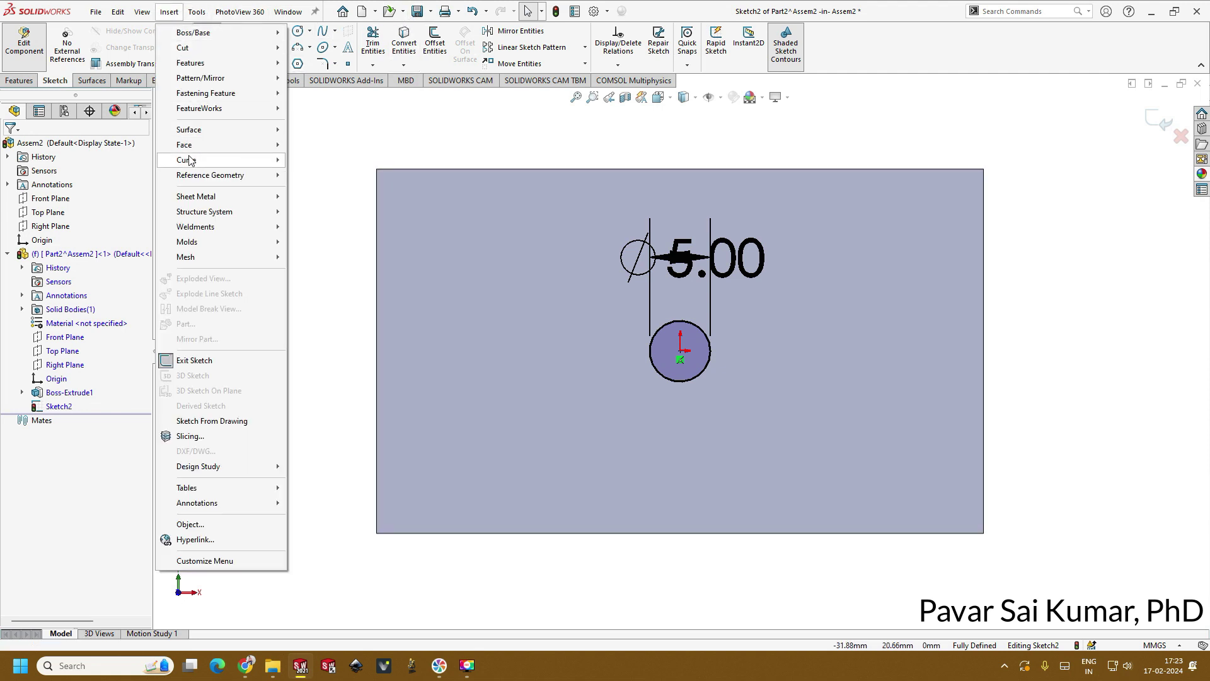
{"action": "mouse_move", "coordinate": [190, 160]}
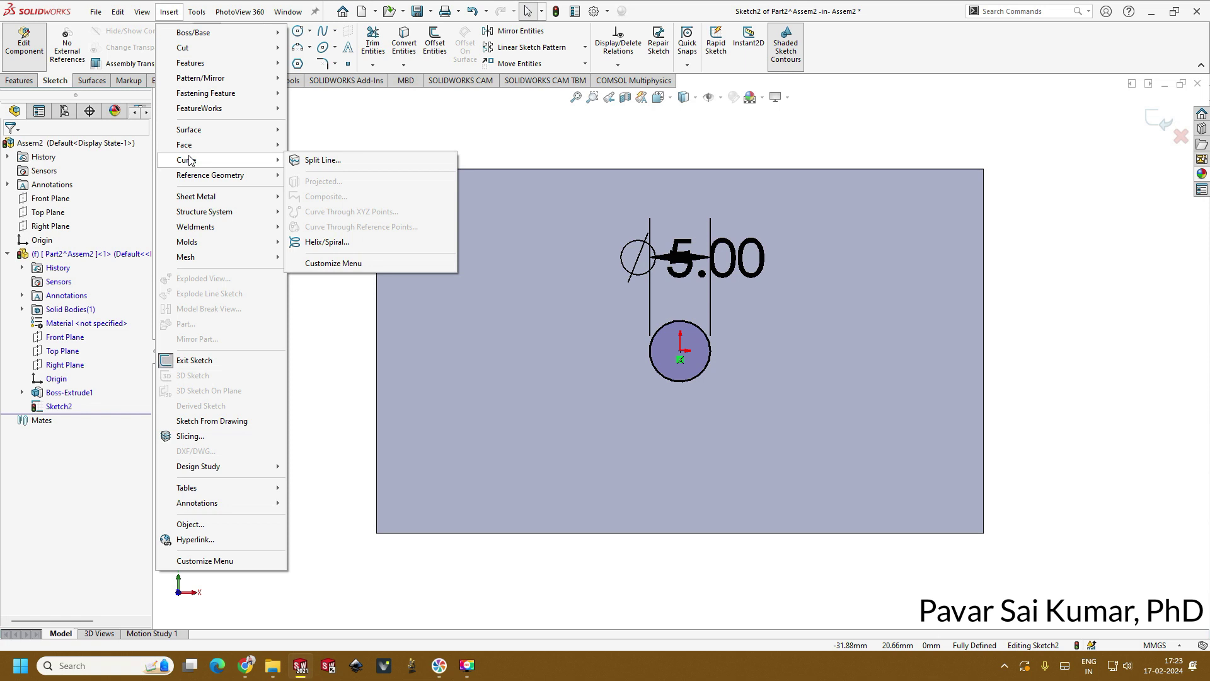
{"action": "left_click", "coordinate": [351, 245]}
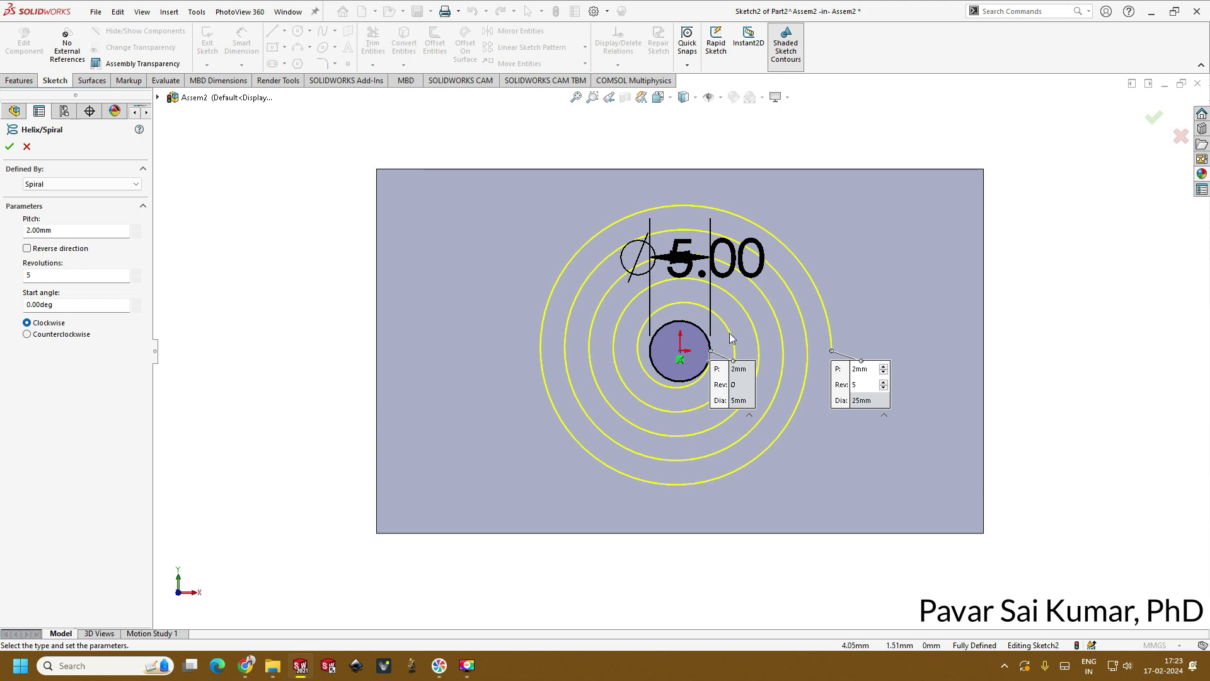
{"action": "double_click", "coordinate": [78, 234]}
{"action": "type", "text": "1"}
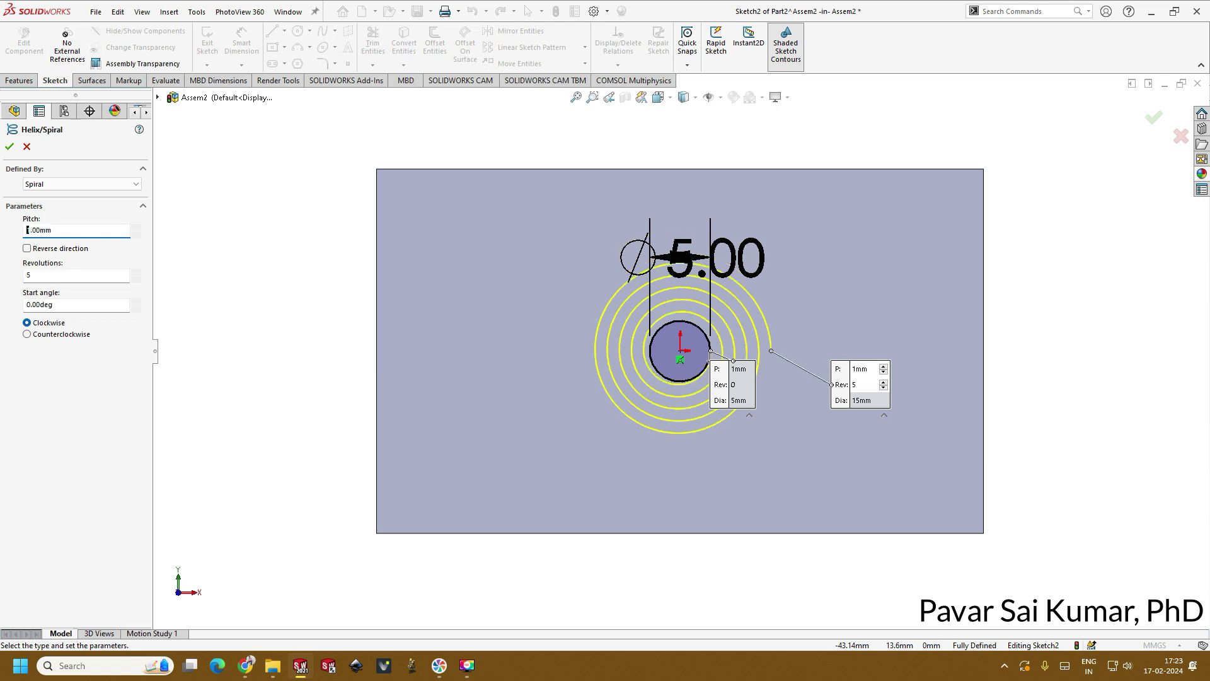
{"action": "double_click", "coordinate": [94, 231]}
{"action": "type", "text": "5"}
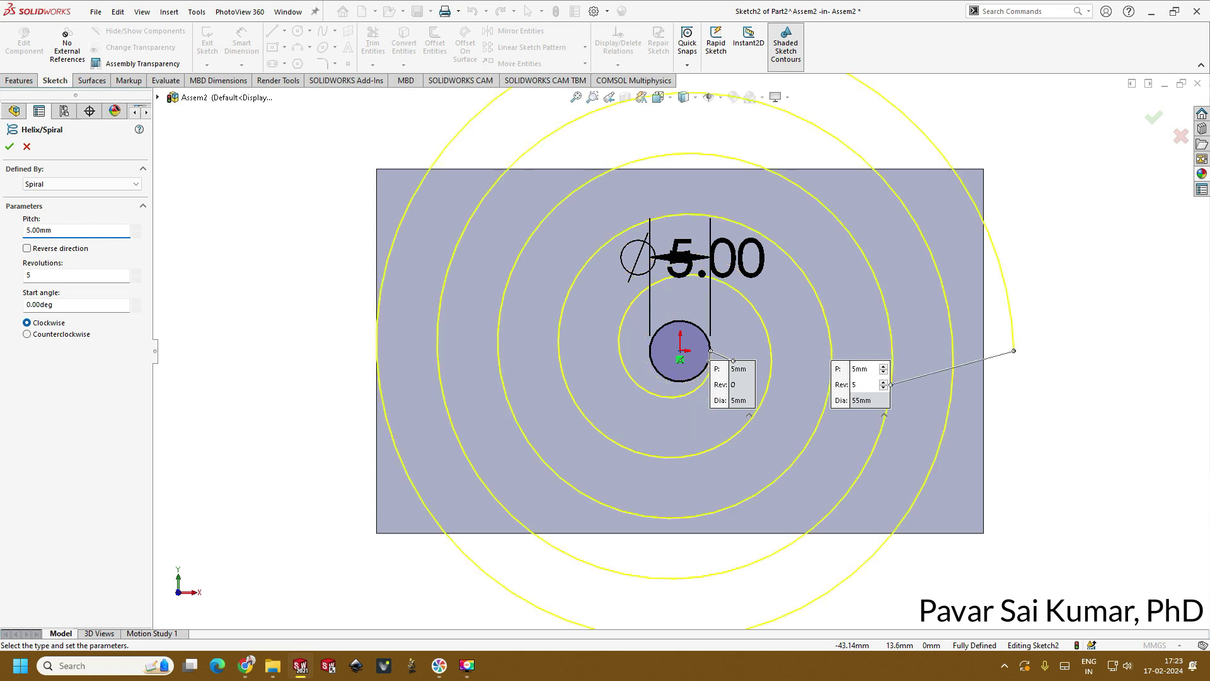
{"action": "double_click", "coordinate": [104, 234]}
{"action": "type", "text": "2"}
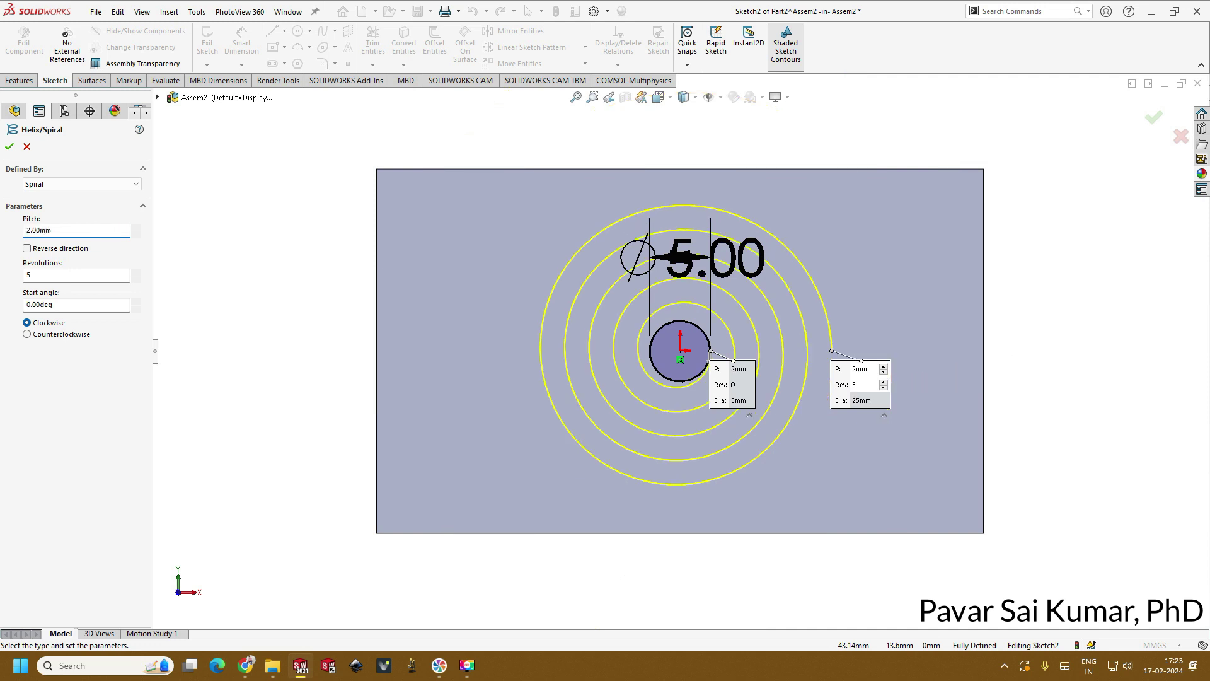
Try 10 revolutions and the counterclockwise direction, and create the spiral with 5 revolutions clockwise
{"action": "double_click", "coordinate": [48, 277]}
{"action": "type", "text": "10"}
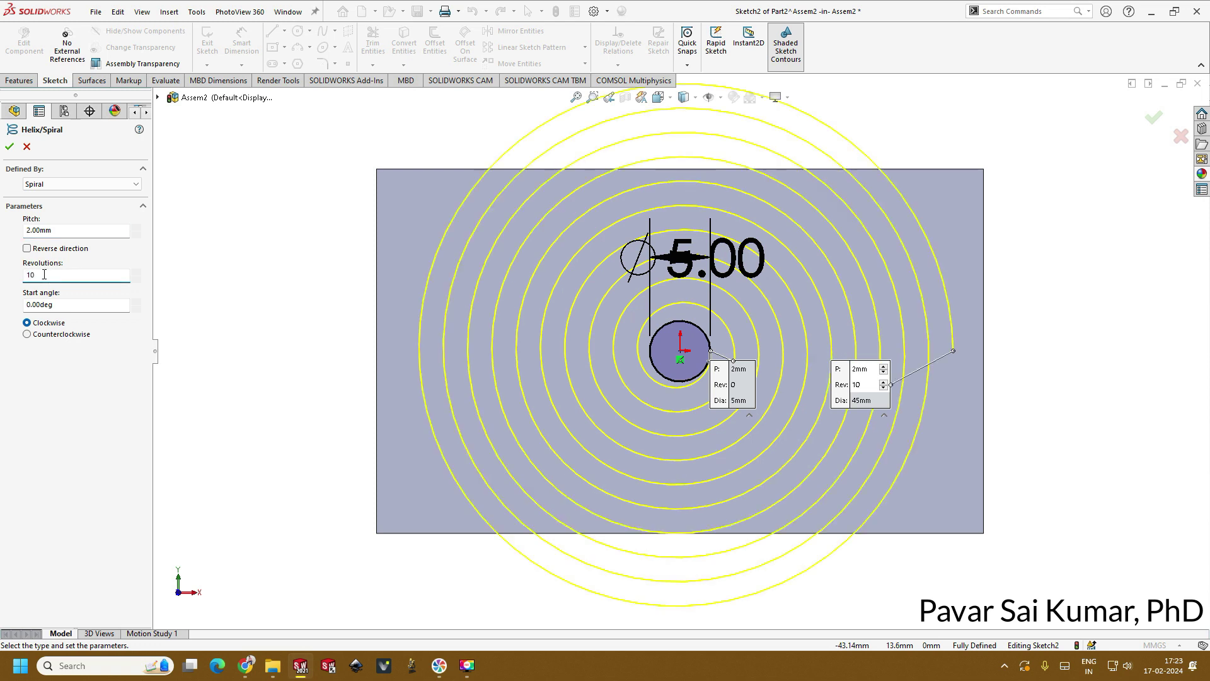
{"action": "type", "text": "5"}
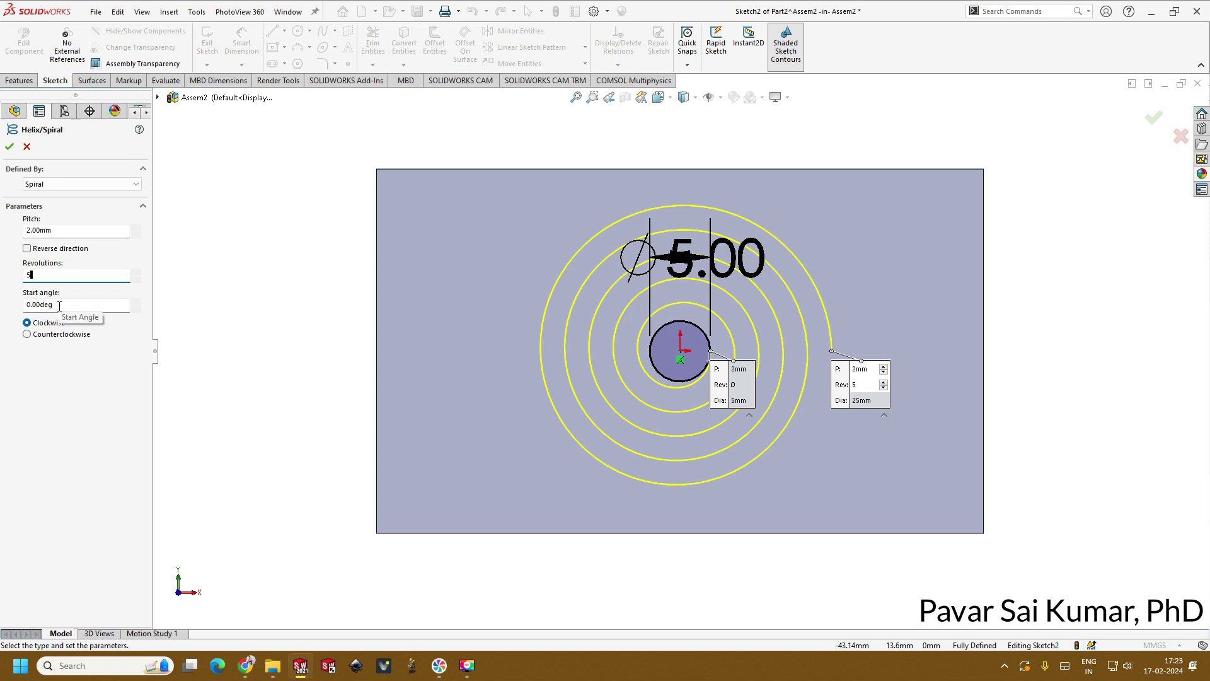
{"action": "left_click", "coordinate": [27, 338]}
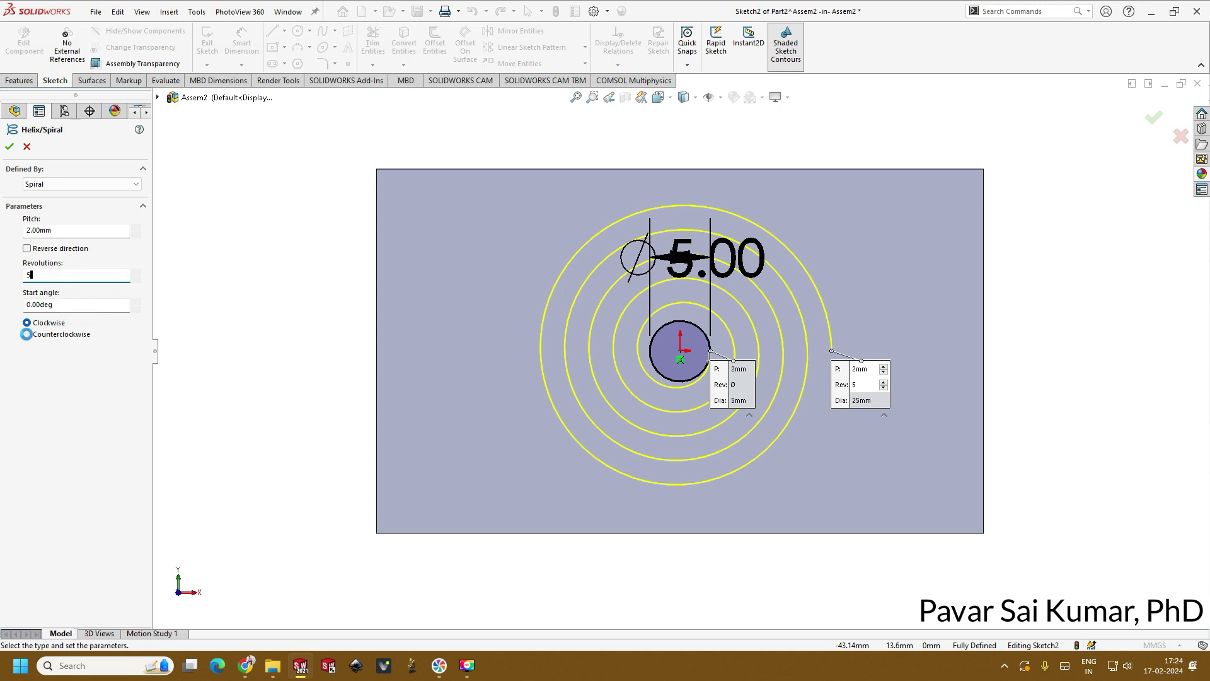
{"action": "left_click", "coordinate": [27, 323]}
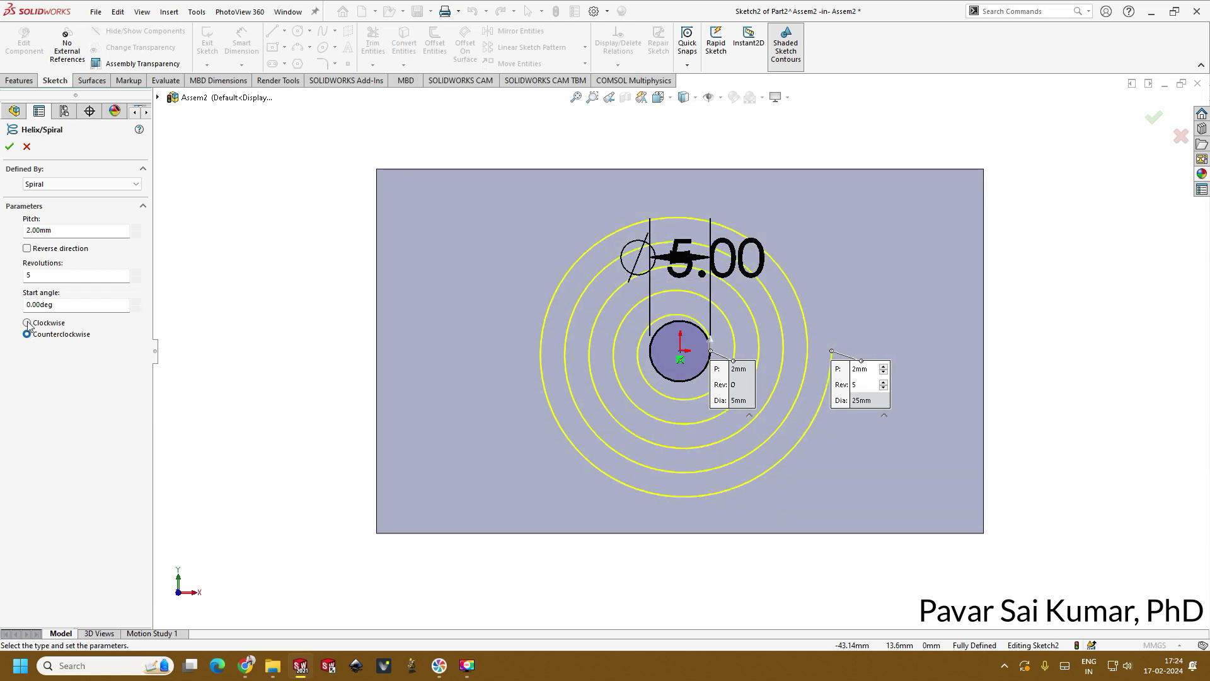
{"action": "left_click", "coordinate": [27, 323]}
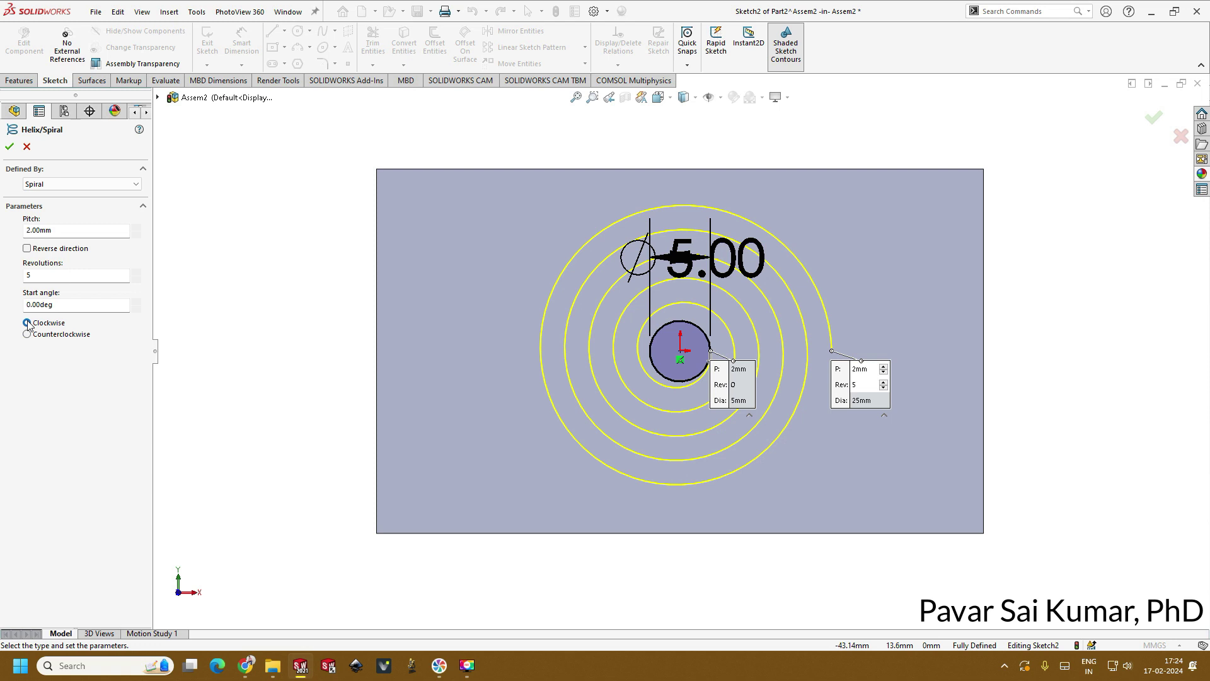
{"action": "left_click", "coordinate": [9, 146]}
{"action": "left_click", "coordinate": [257, 366]}
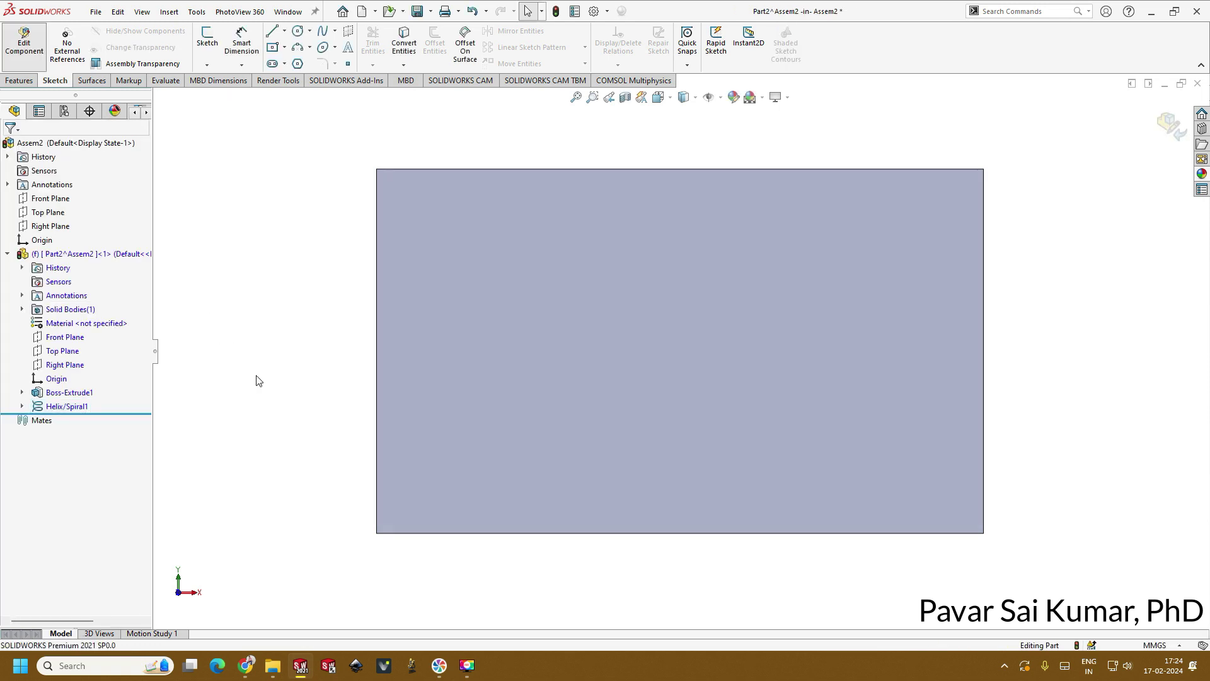
{"action": "left_click", "coordinate": [65, 406]}
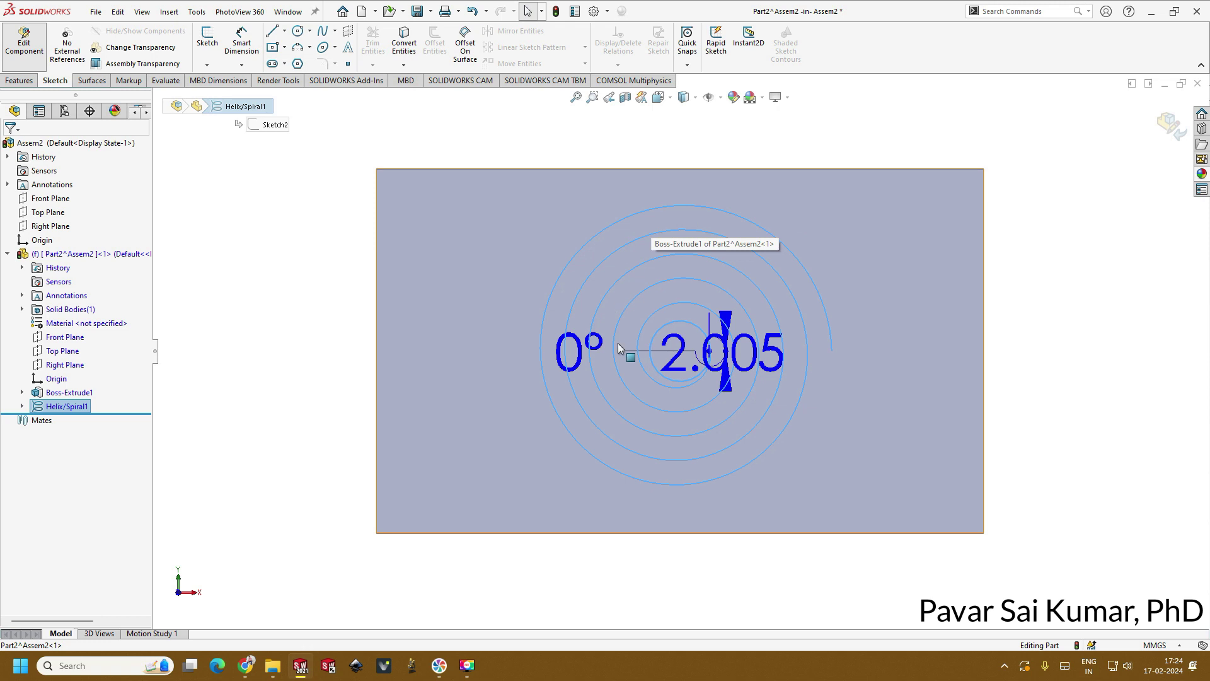
{"action": "left_click", "coordinate": [346, 346]}
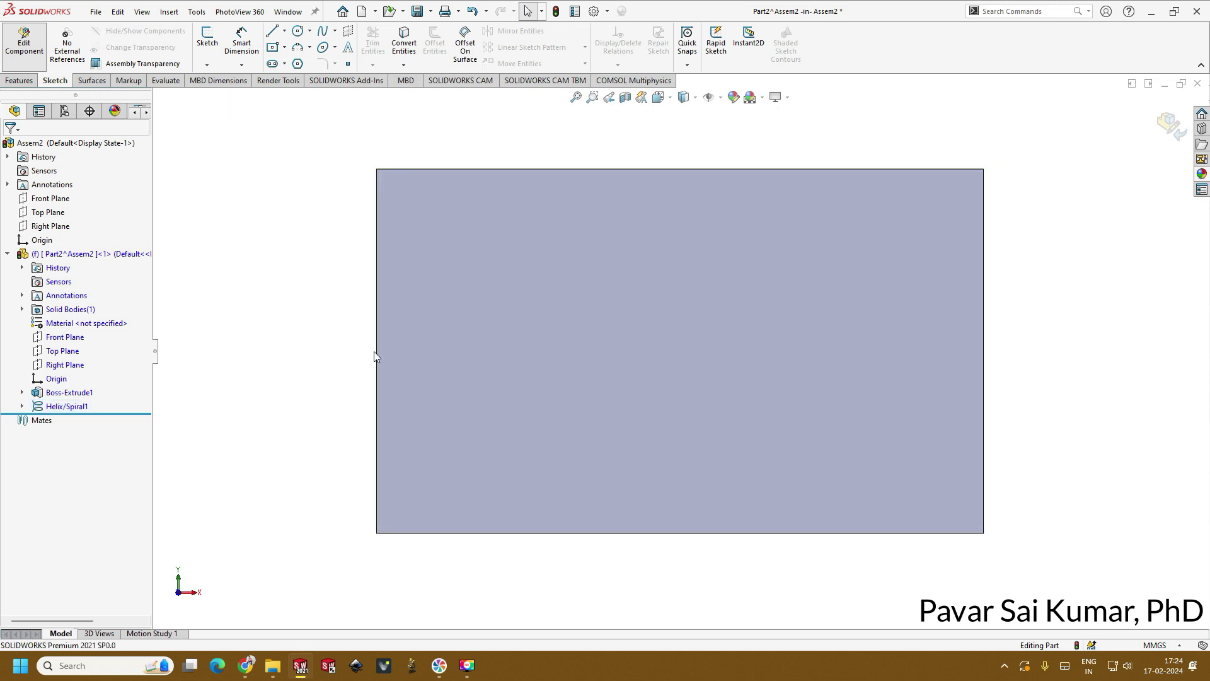
Start another sketch on the plate's large face and draw a circle about 6.5 mm in diameter centred on the origin
{"action": "left_click", "coordinate": [666, 351]}
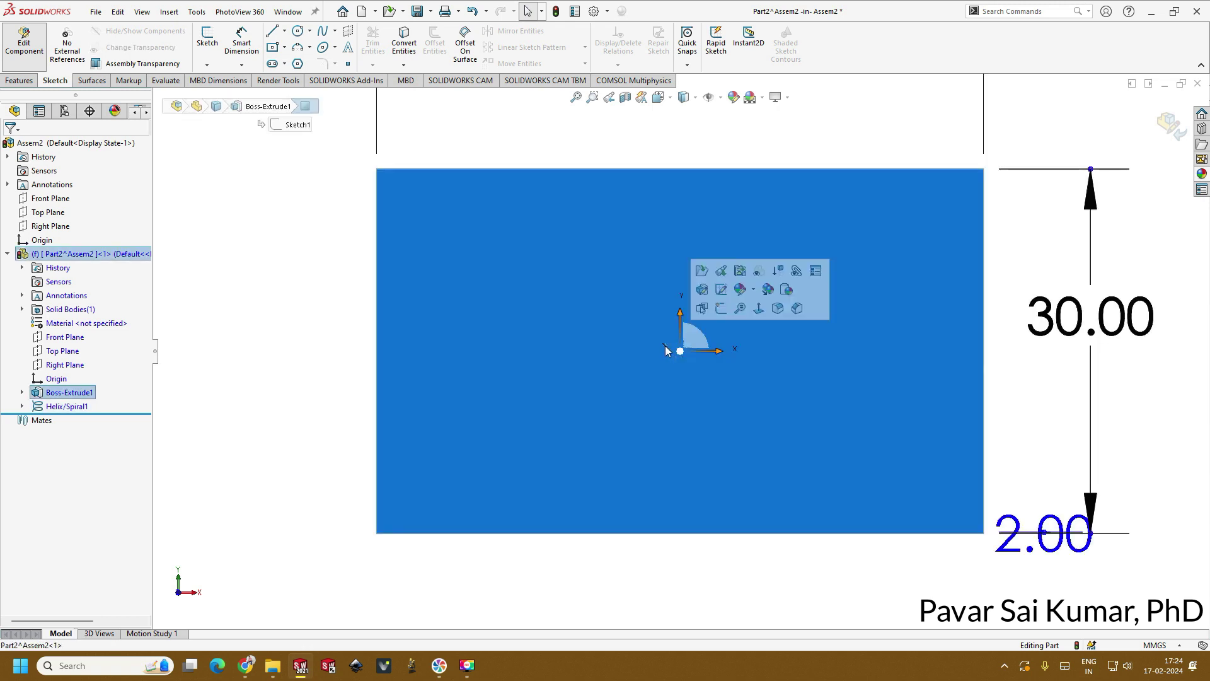
{"action": "left_click", "coordinate": [722, 308]}
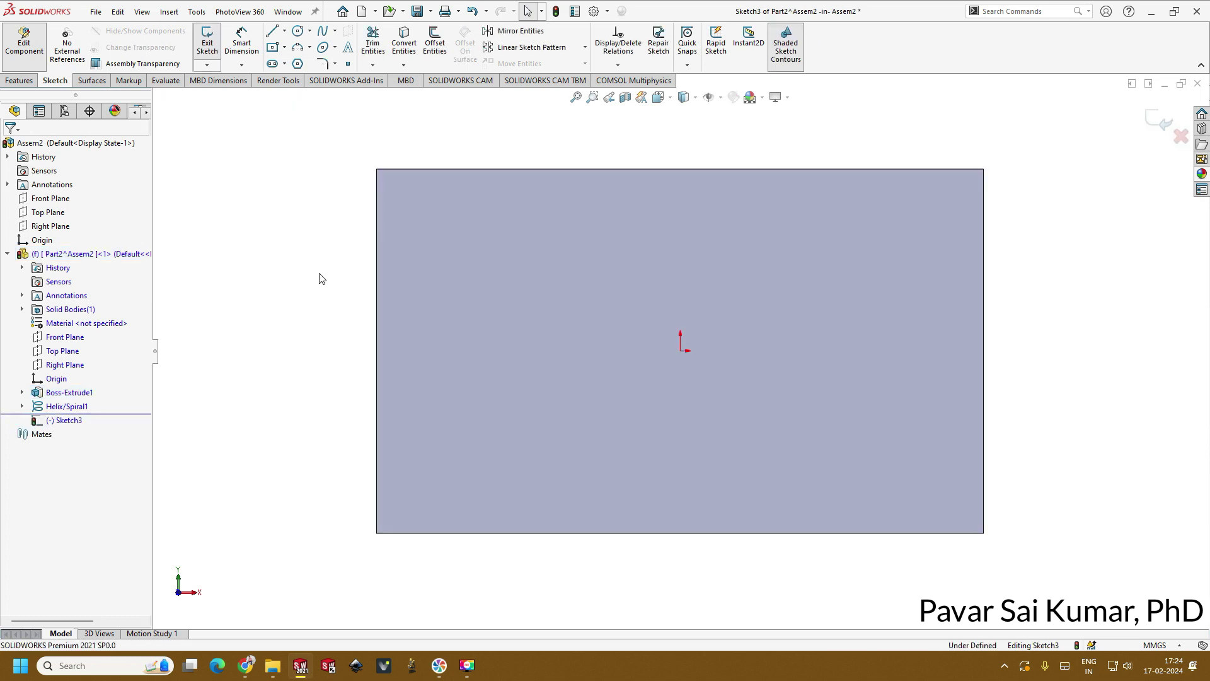
{"action": "left_click", "coordinate": [297, 31]}
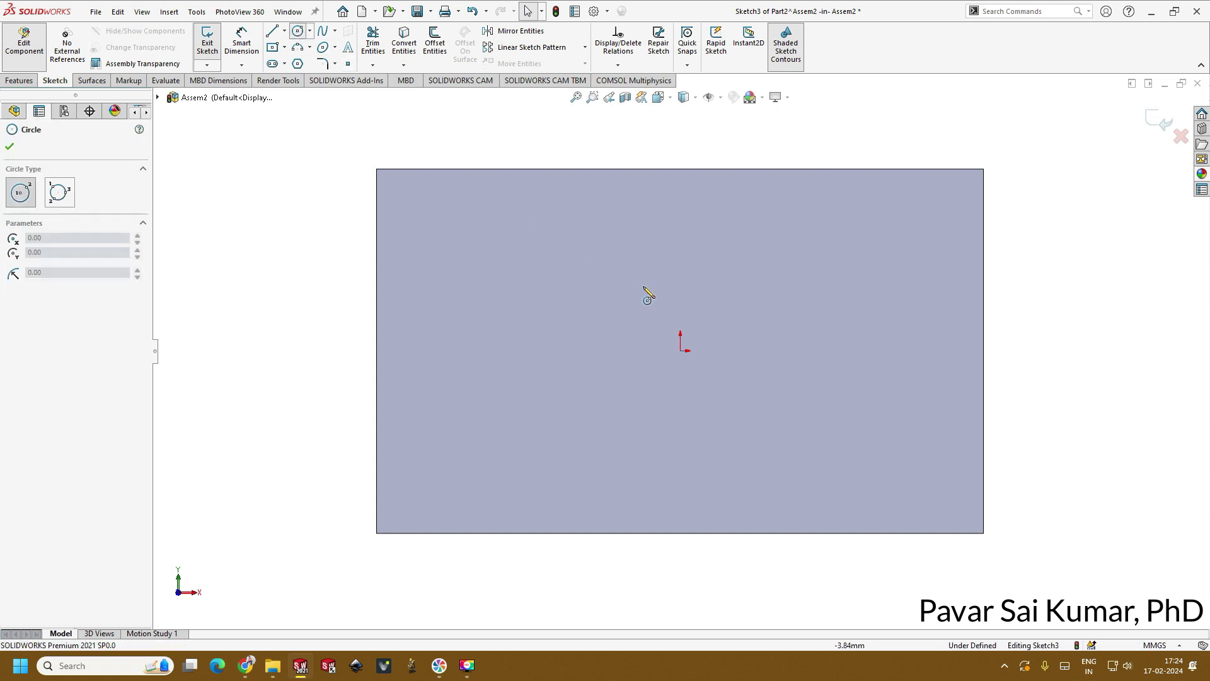
{"action": "left_click", "coordinate": [680, 350]}
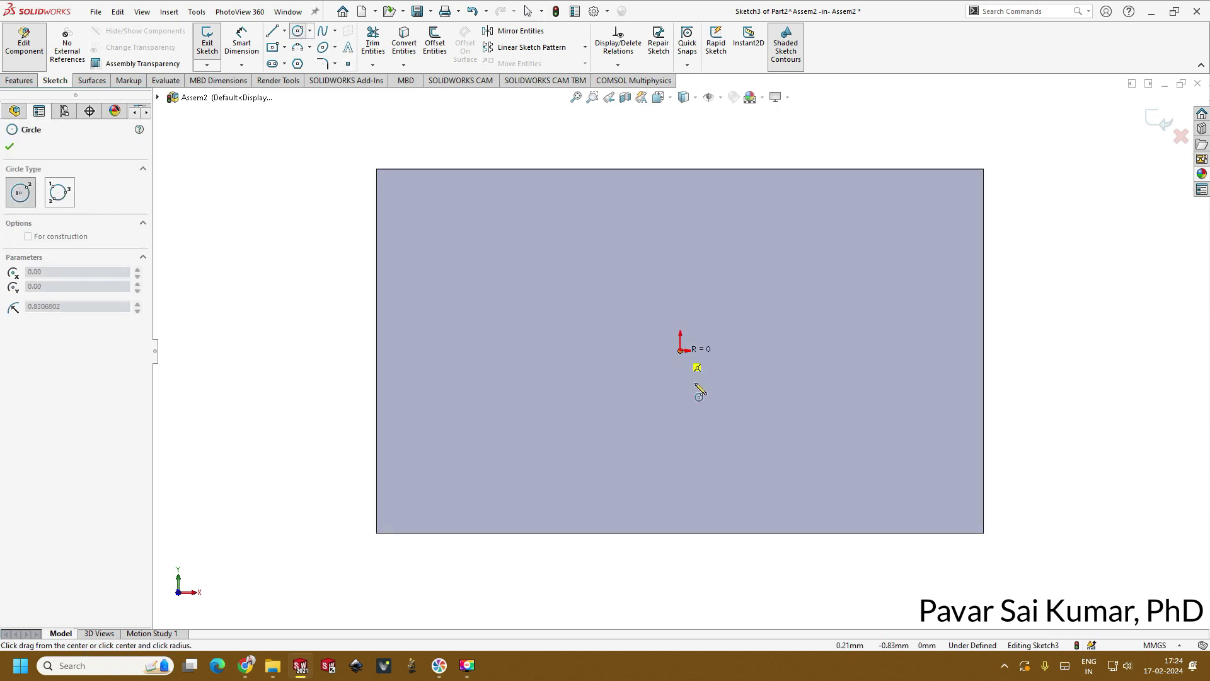
{"action": "left_click", "coordinate": [720, 348]}
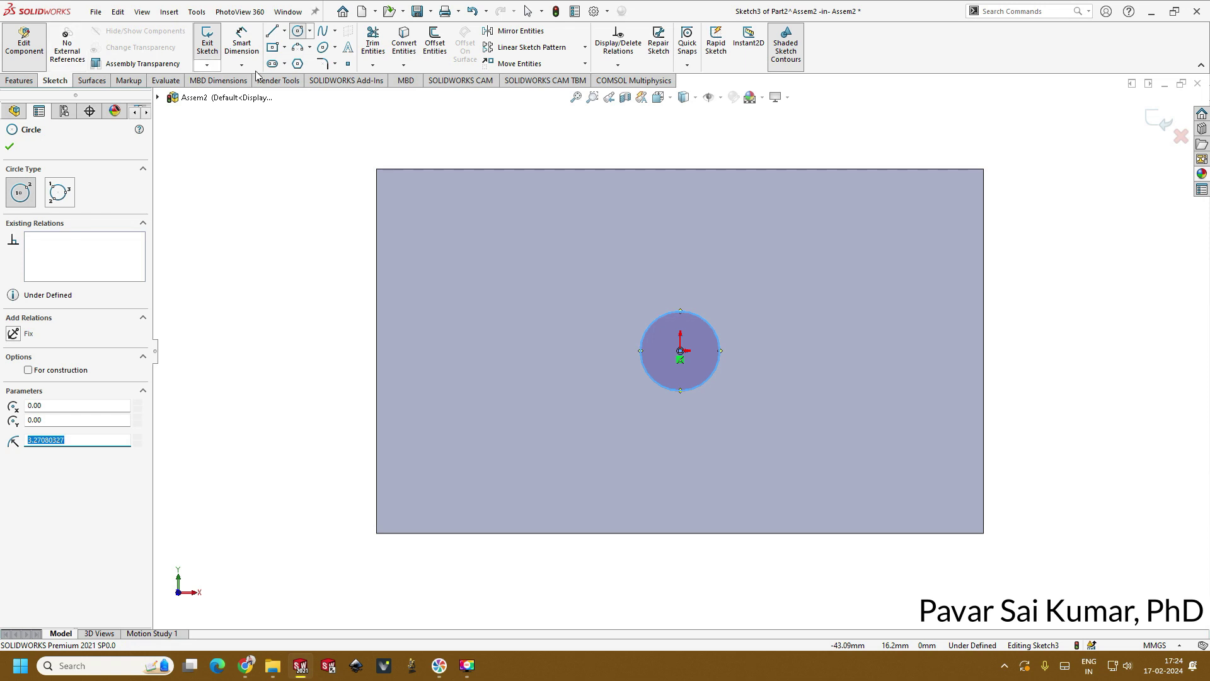
Dimension the new circle's diameter to 5 mm
{"action": "left_click", "coordinate": [242, 43]}
{"action": "left_click", "coordinate": [709, 323]}
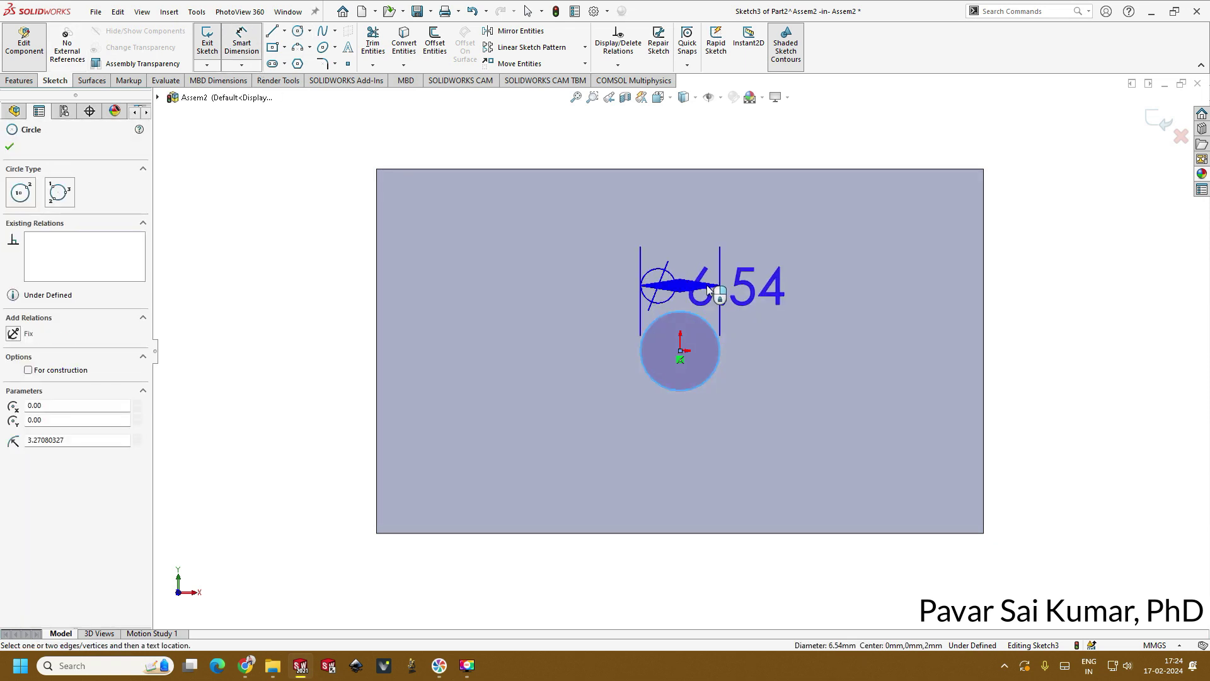
{"action": "left_click", "coordinate": [708, 289]}
{"action": "type", "text": "5"}
{"action": "key", "text": "Return"}
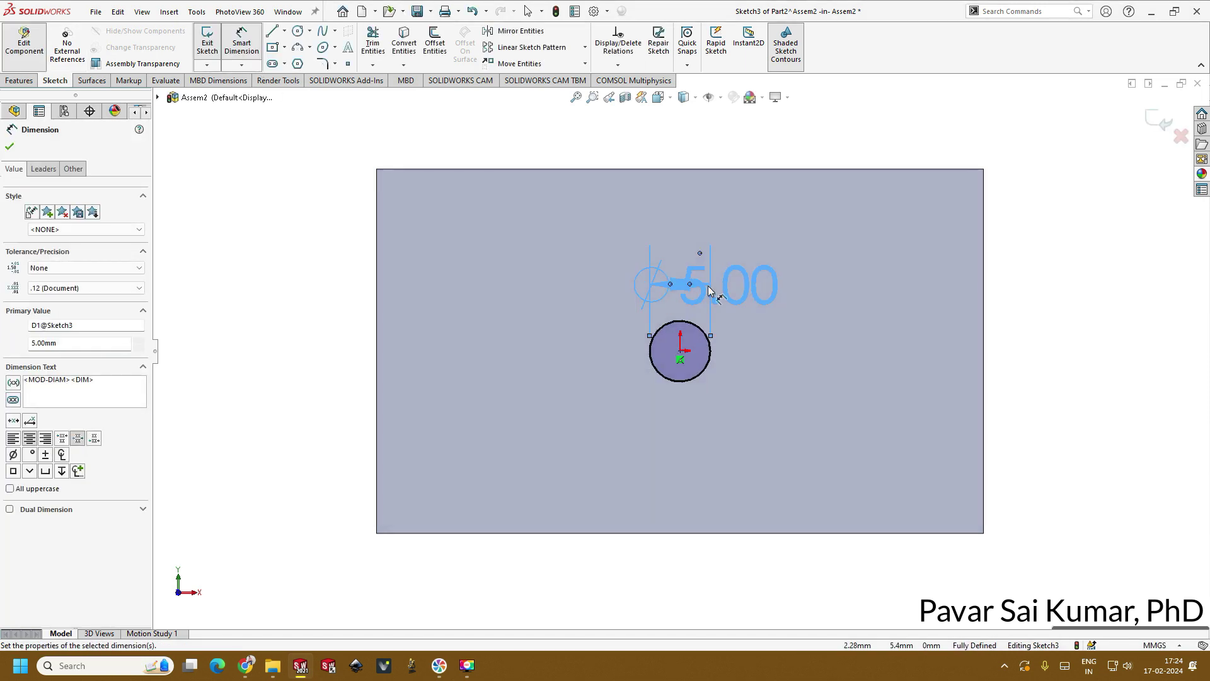
{"action": "key", "text": "Escape"}
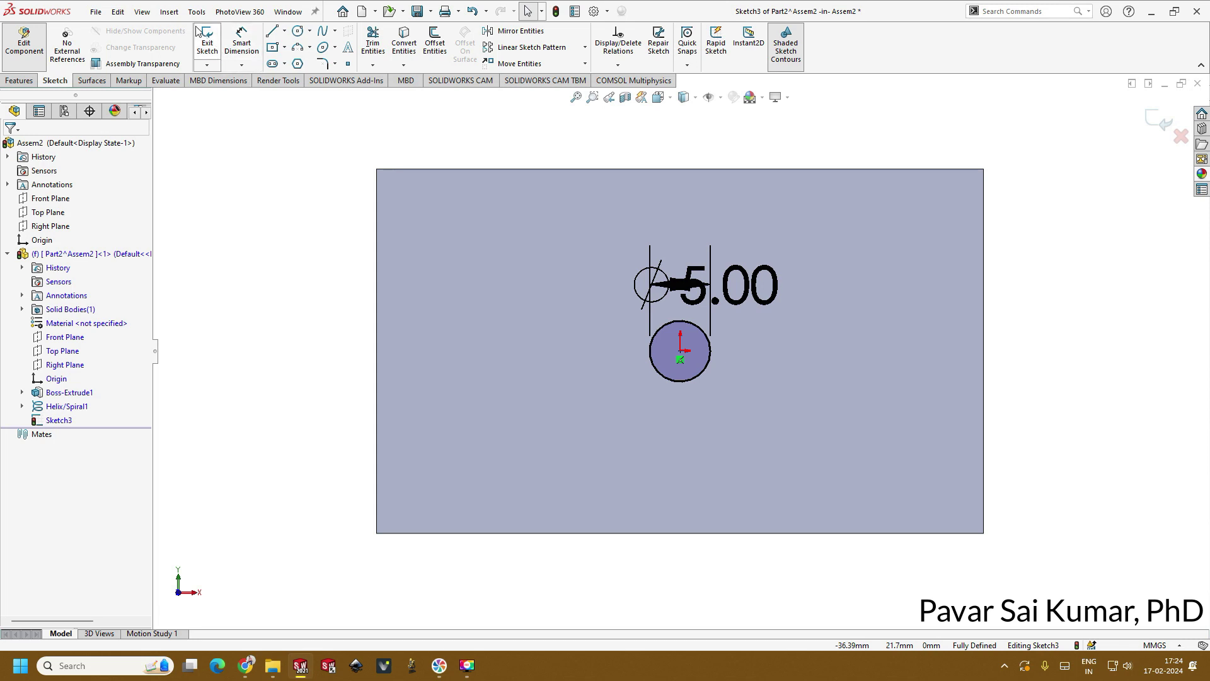
Create a second spiral curve from the new 5 mm circle with 2 mm pitch, 5 revolutions, clockwise, and a start angle of 180 degrees
{"action": "left_click", "coordinate": [168, 11]}
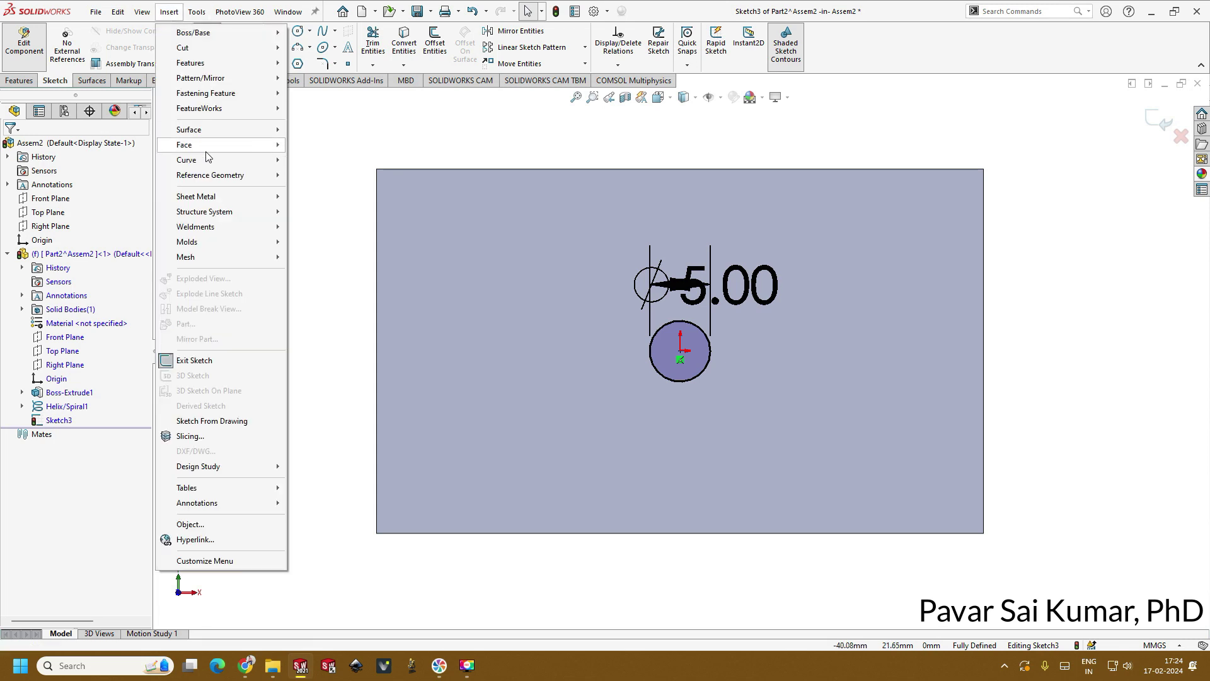
{"action": "mouse_move", "coordinate": [210, 160]}
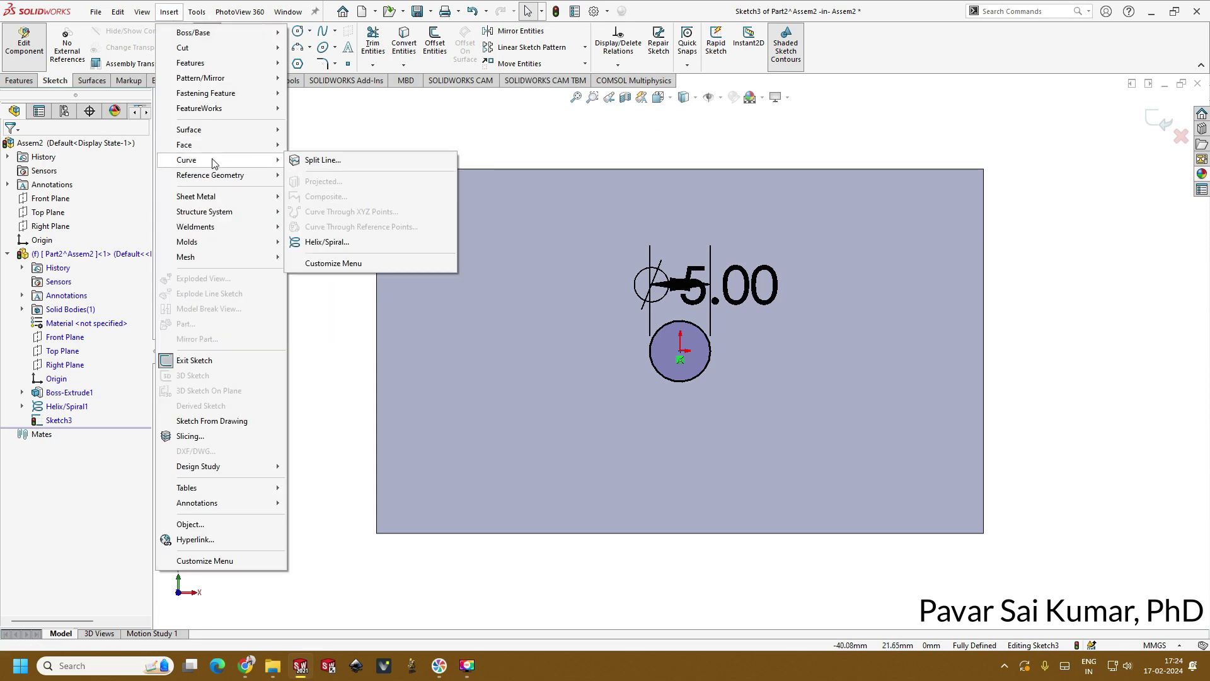
{"action": "left_click", "coordinate": [329, 244]}
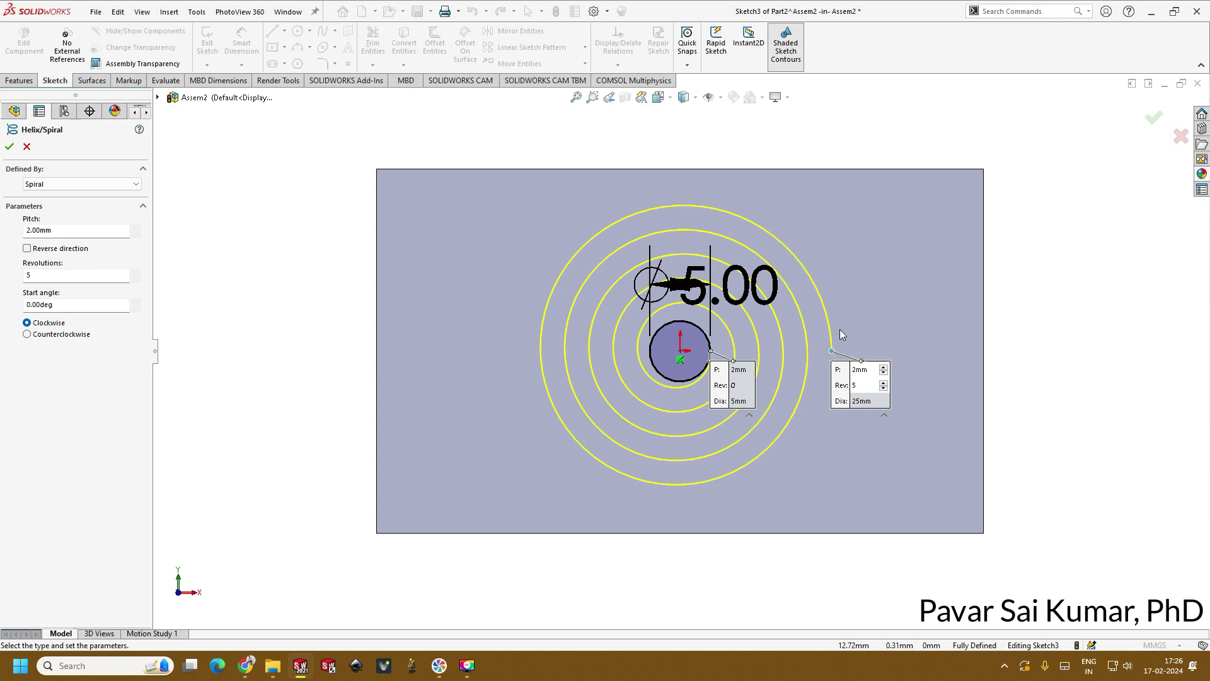
{"action": "left_click", "coordinate": [82, 306]}
{"action": "double_click", "coordinate": [82, 305]}
{"action": "type", "text": "18"}
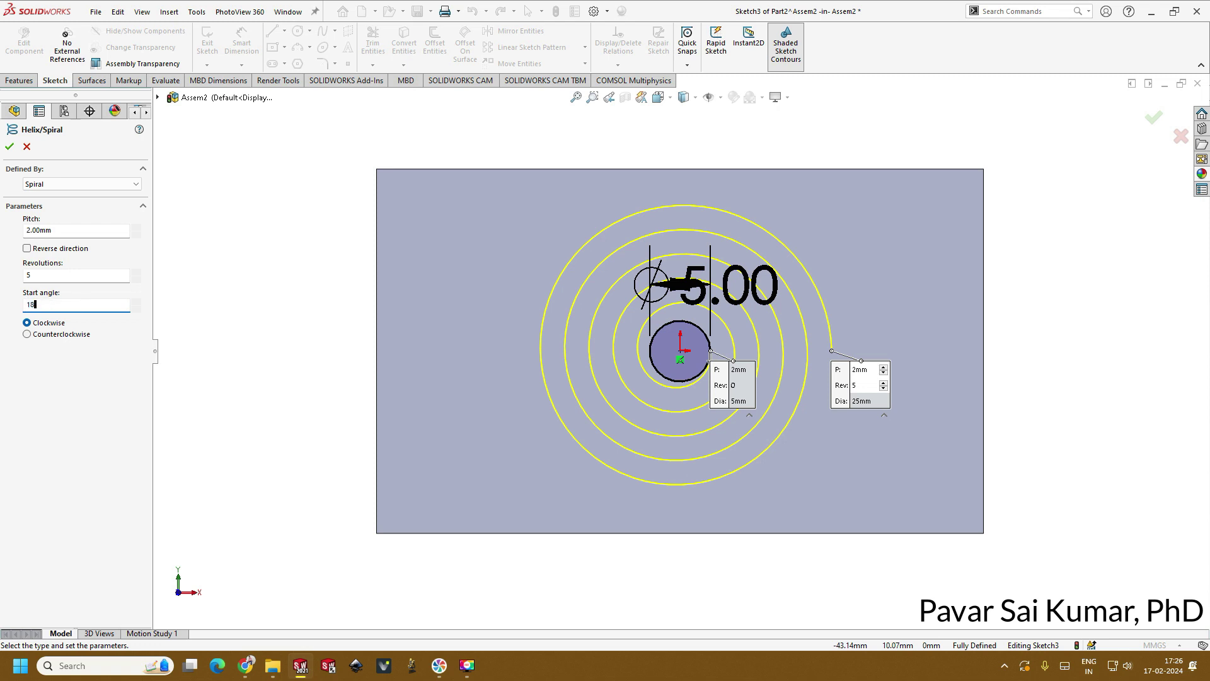
{"action": "type", "text": "0"}
{"action": "key", "text": "Return"}
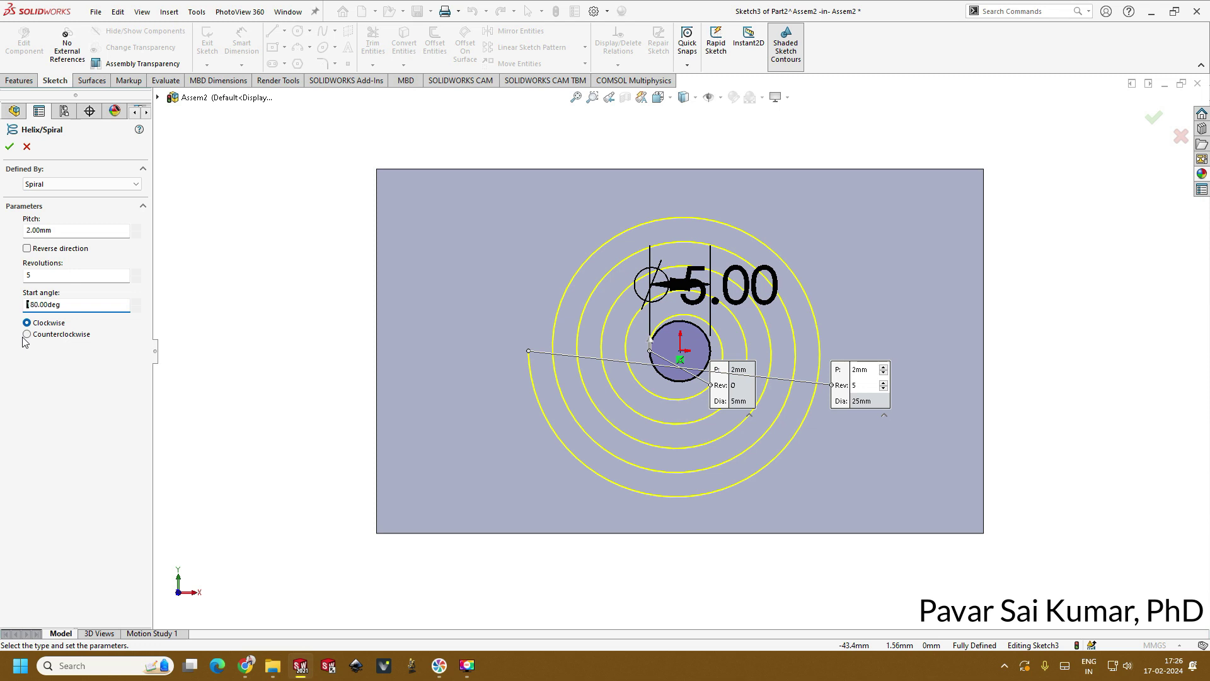
{"action": "left_click", "coordinate": [8, 147]}
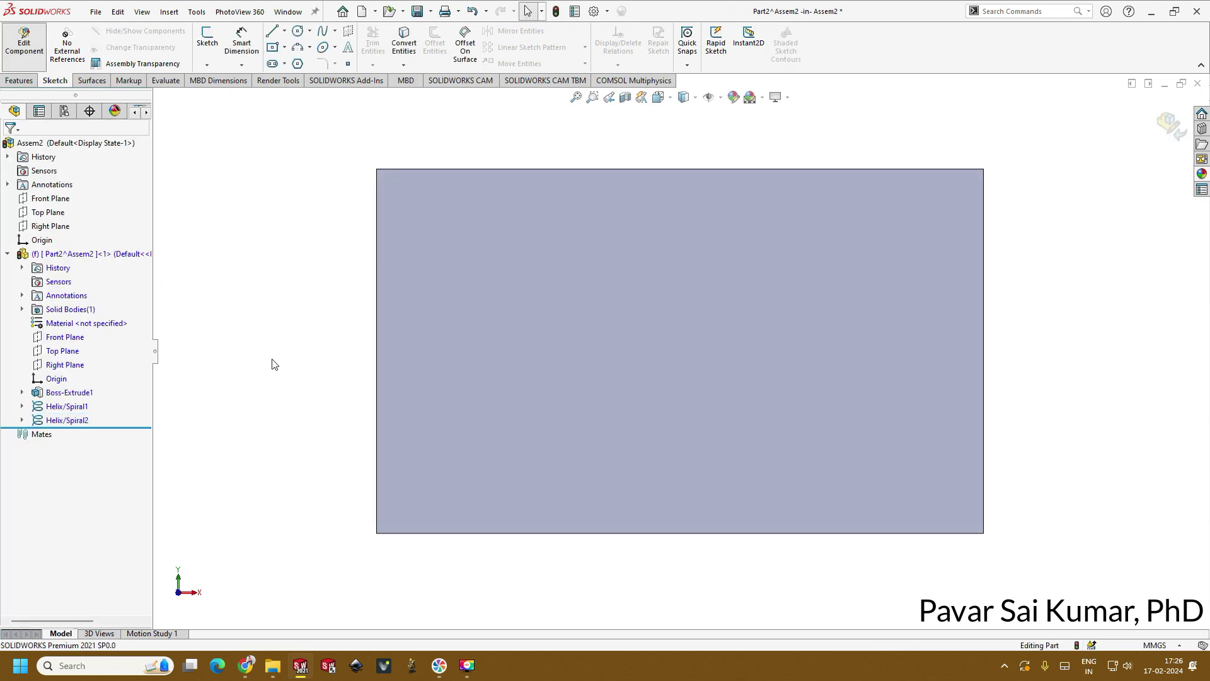
Examine both spiral curves together and view the base plate from several angles
{"action": "left_click", "coordinate": [70, 407]}
{"action": "left_click", "coordinate": [72, 421], "text": "ctrl"}
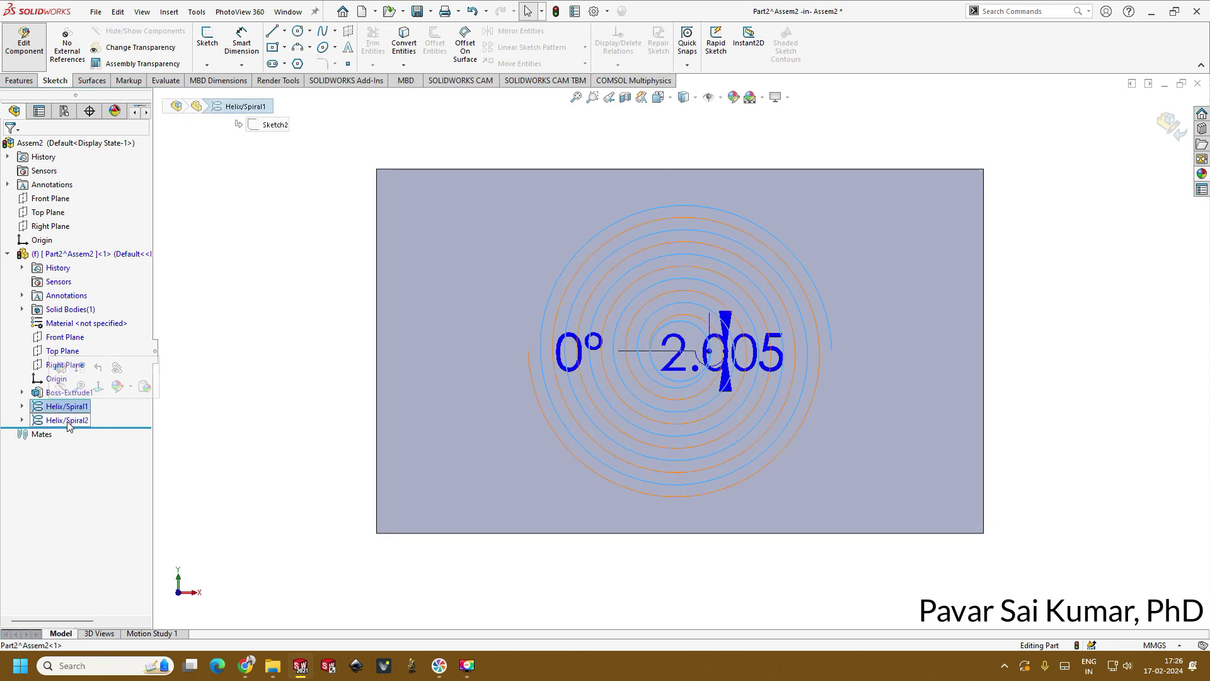
{"action": "left_click", "coordinate": [238, 396]}
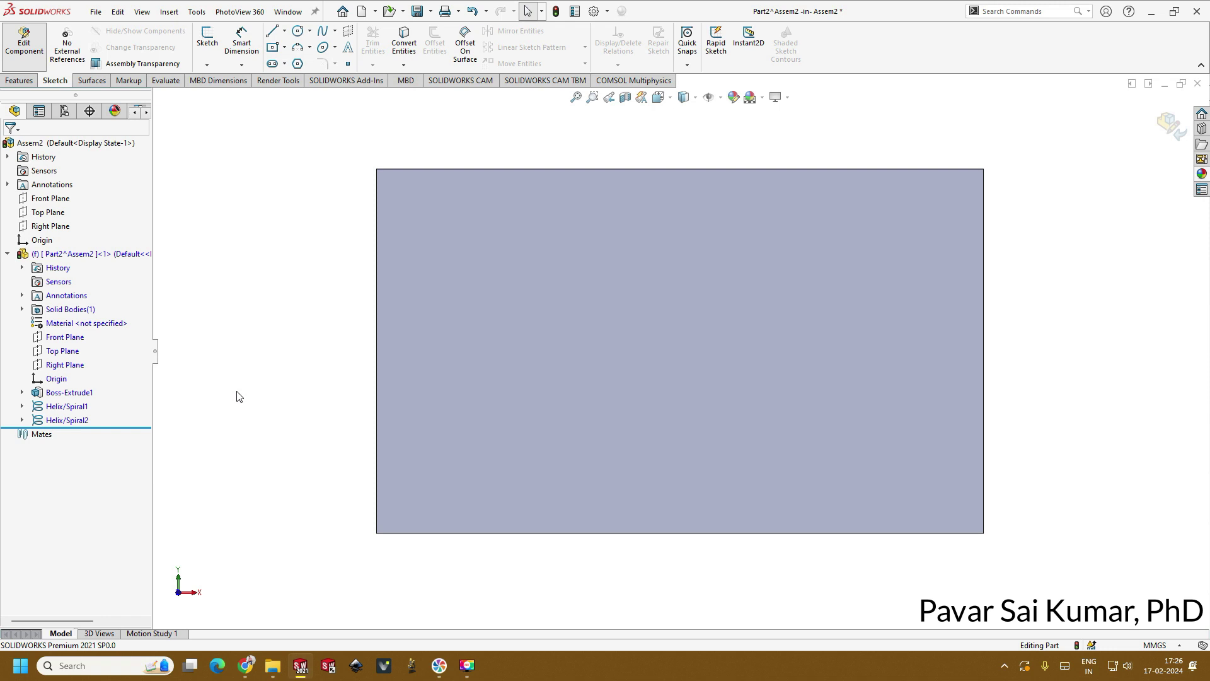
{"action": "middle_click_drag", "start_coordinate": [527, 495], "coordinate": [554, 365]}
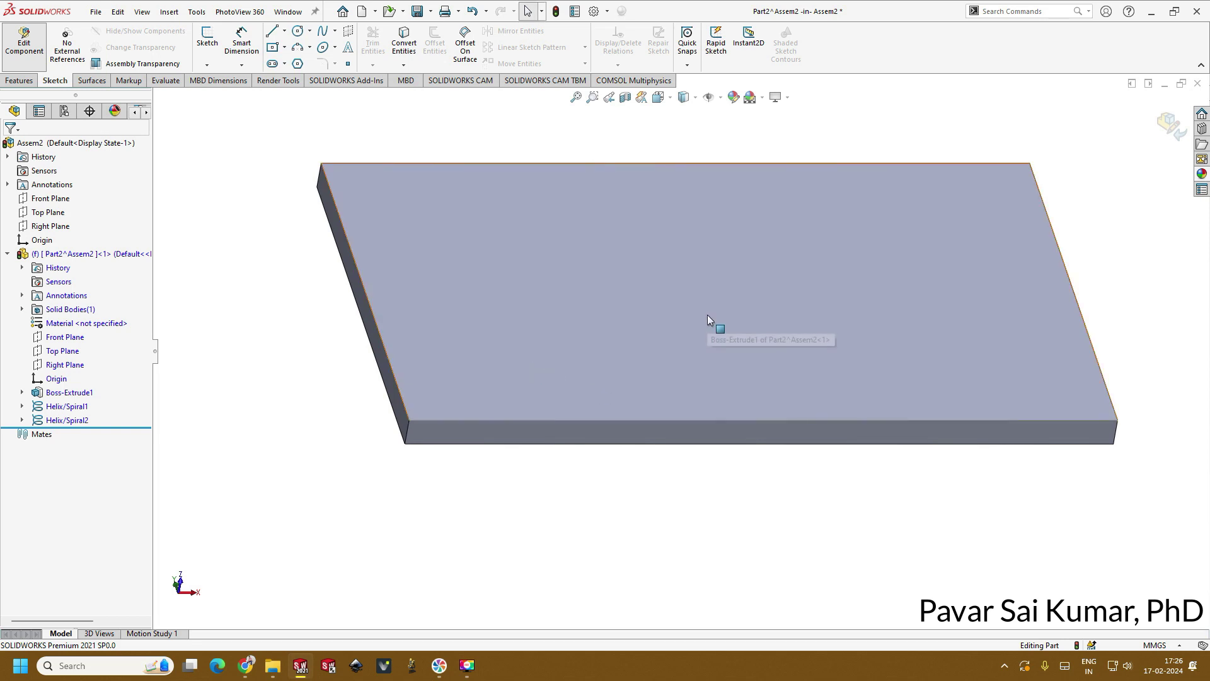
{"action": "key", "text": "ctrl+6"}
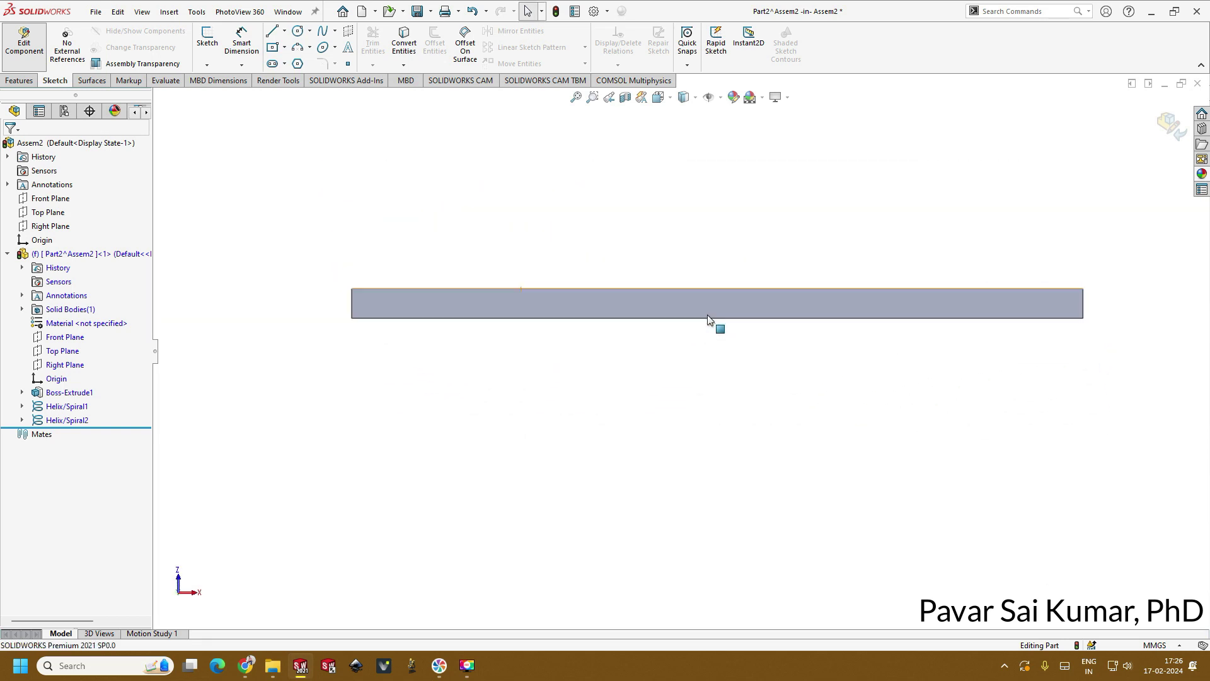
{"action": "mouse_move", "coordinate": [724, 187]}
{"action": "middle_mouse_down"}
{"action": "mouse_move", "coordinate": [765, 406]}
{"action": "mouse_move", "coordinate": [594, 387]}
{"action": "mouse_move", "coordinate": [728, 416]}
{"action": "middle_mouse_up"}
{"action": "left_click", "coordinate": [716, 334]}
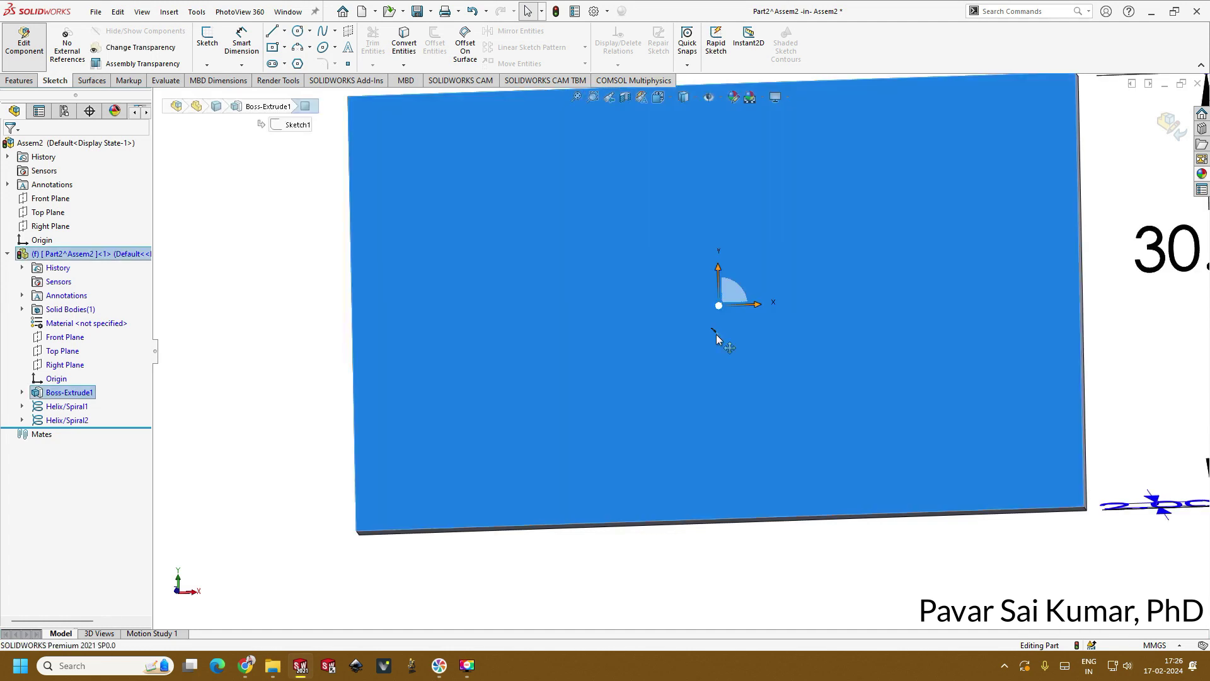
{"action": "key", "text": "ctrl+8"}
{"action": "left_click", "coordinate": [739, 589]}
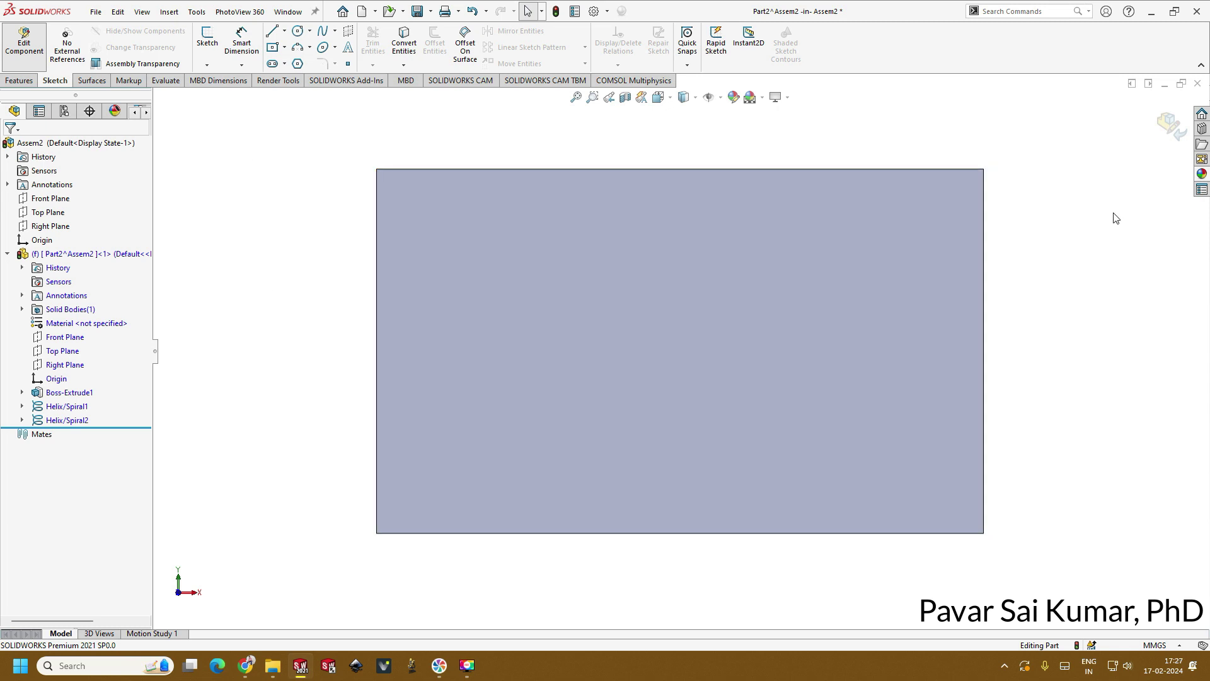
Start a sketch on the plate's large face and convert both spiral curves into sketch entities
{"action": "left_click", "coordinate": [539, 357]}
{"action": "left_click", "coordinate": [594, 320]}
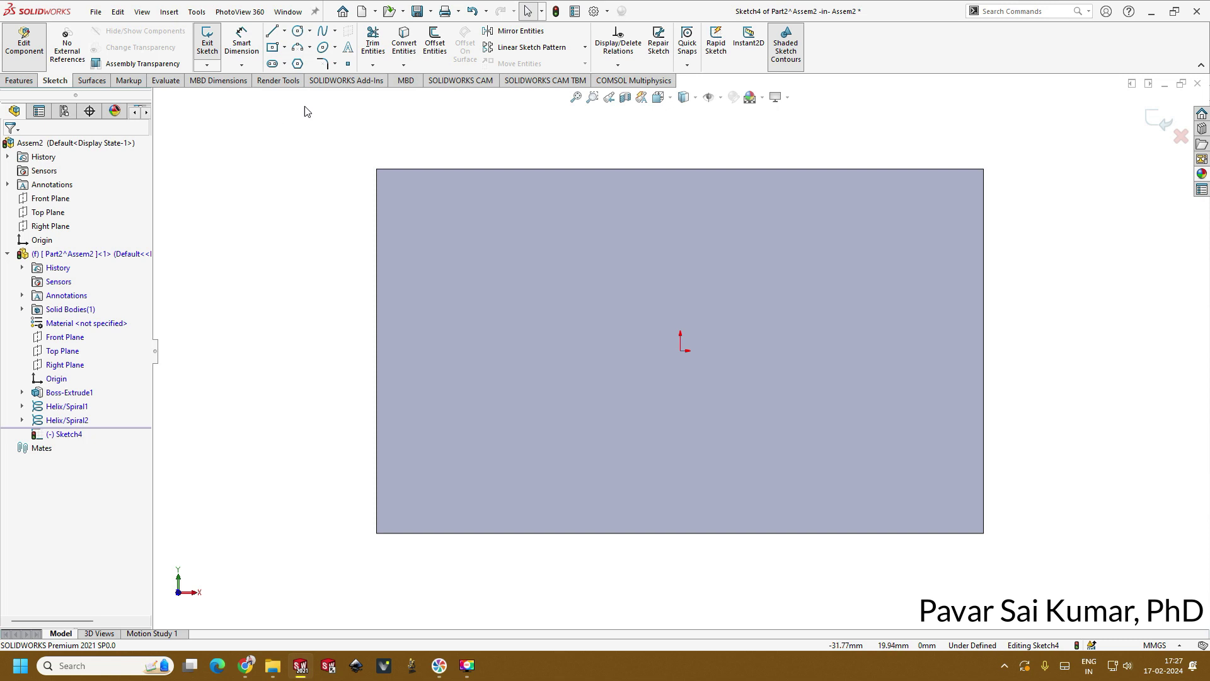
{"action": "left_click", "coordinate": [404, 45]}
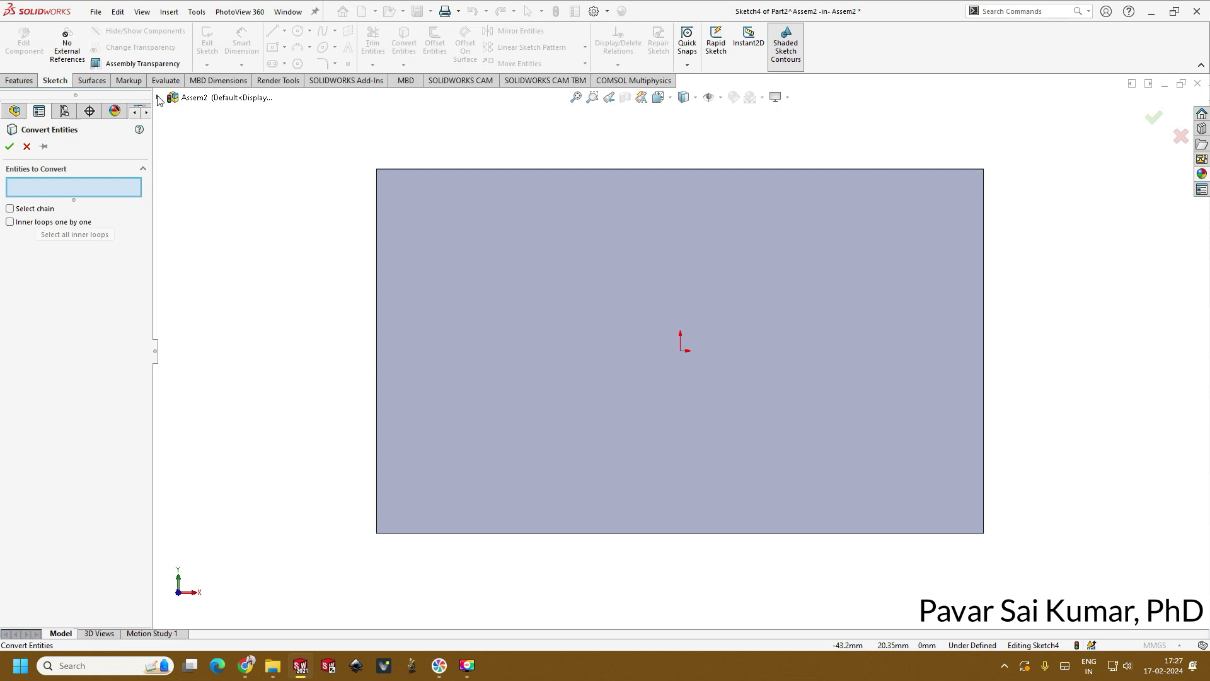
{"action": "left_click", "coordinate": [158, 98]}
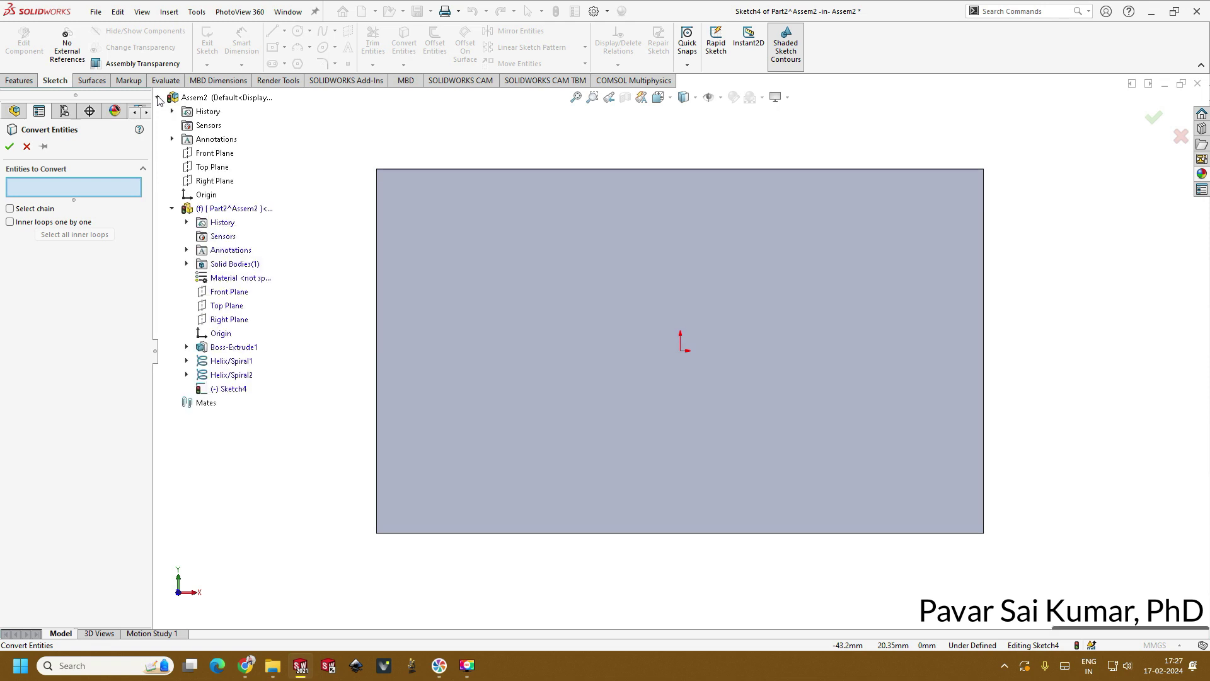
{"action": "left_click", "coordinate": [230, 361]}
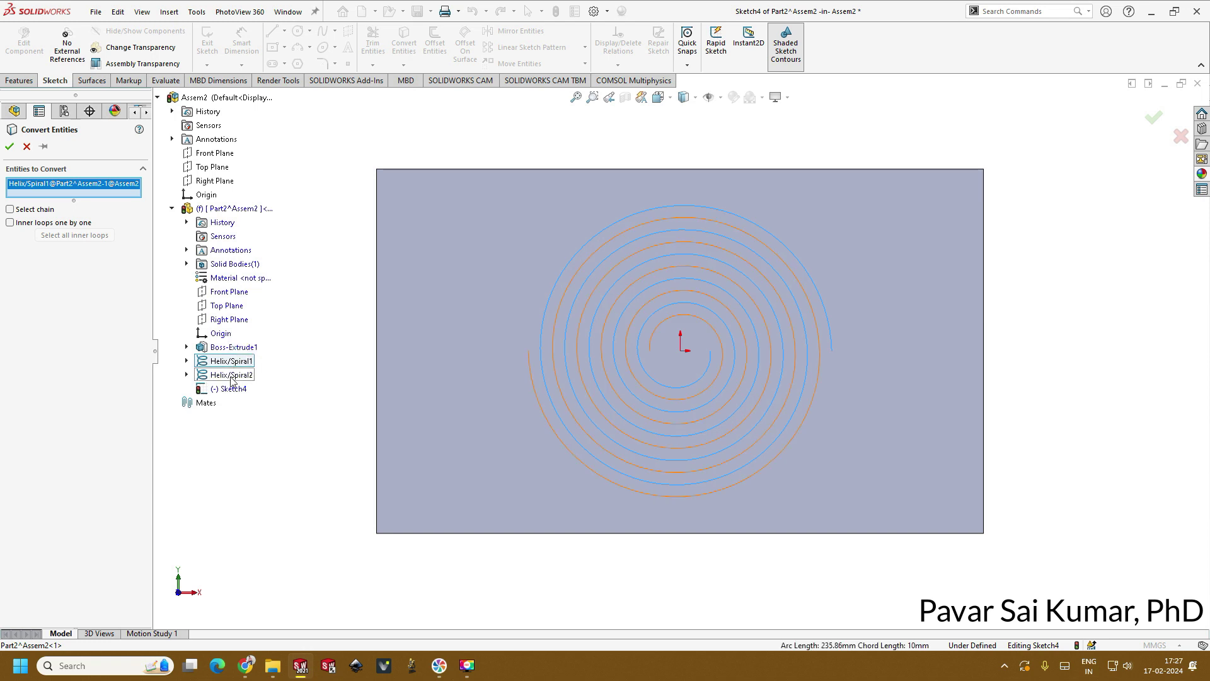
{"action": "left_click", "coordinate": [230, 375]}
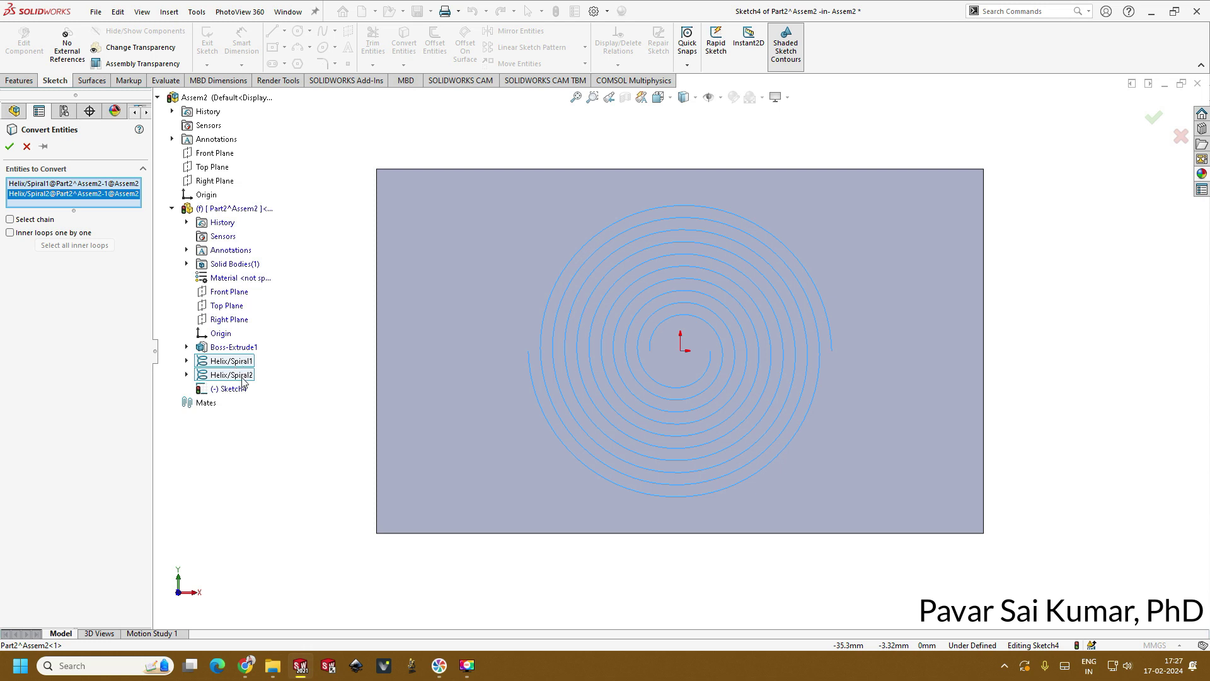
{"action": "left_click", "coordinate": [10, 148]}
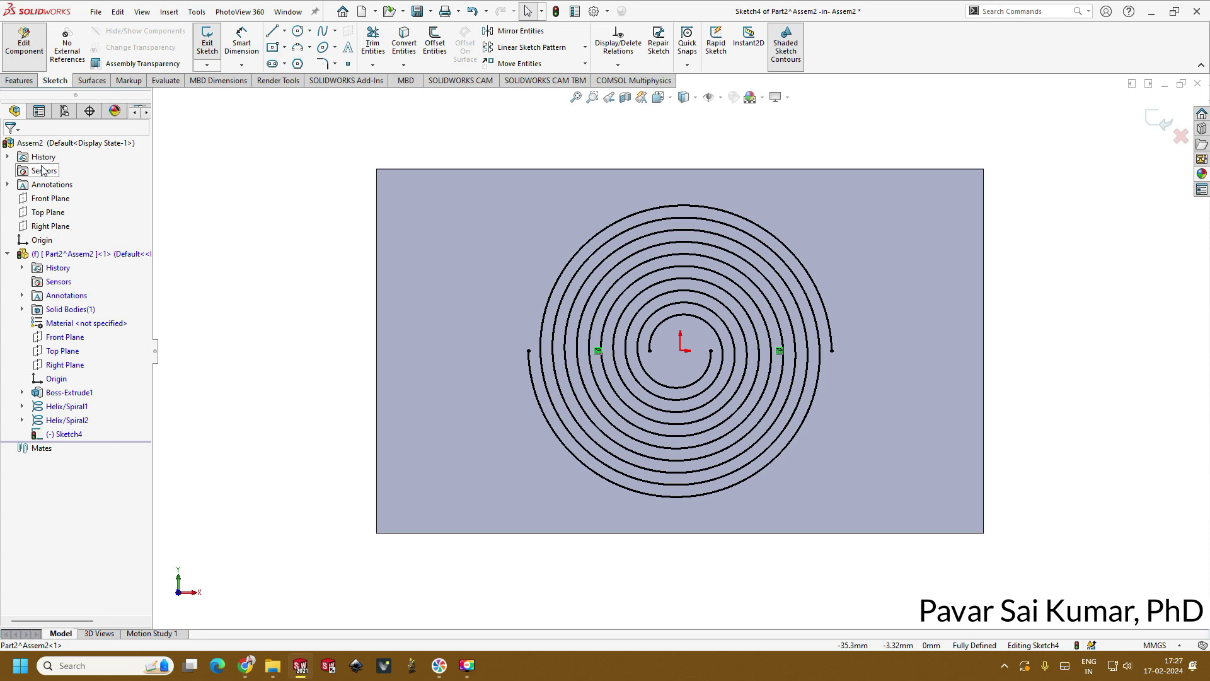
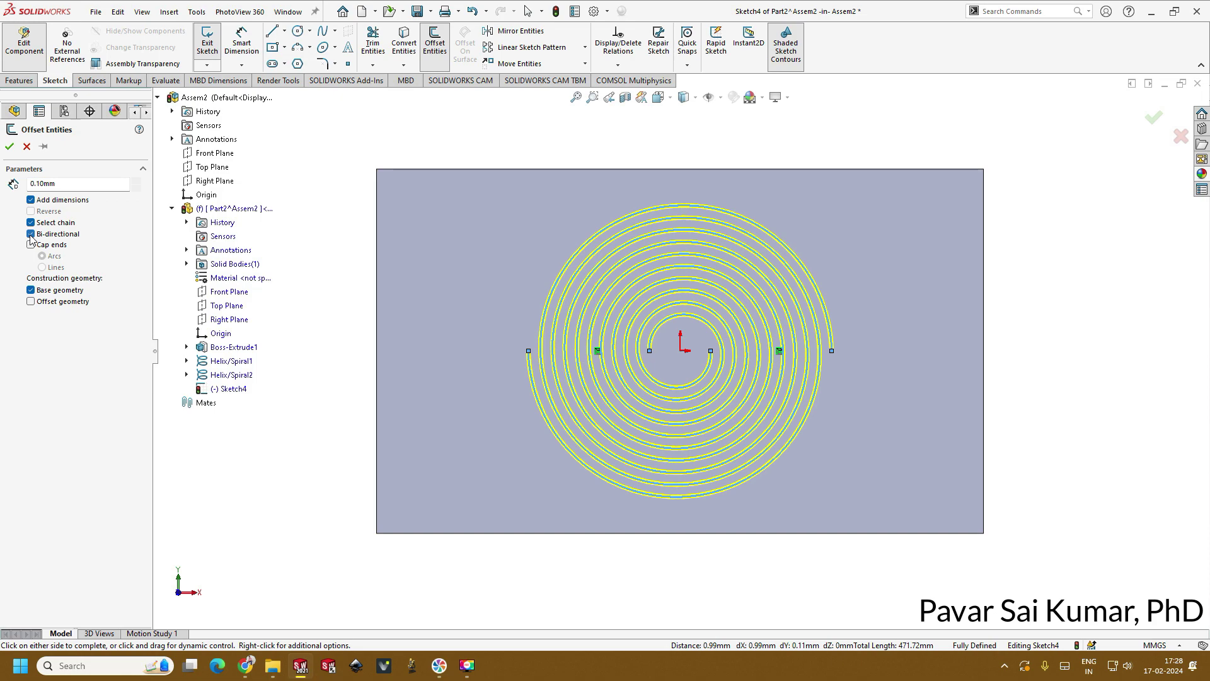
Offset both converted spirals by 0.10 mm in both directions, keeping the base geometry as construction geometry
{"action": "key", "text": "z"}
{"action": "key", "text": "z"}
{"action": "scroll", "coordinate": [671, 365], "scroll_direction": "down", "scroll_amount": 10}
{"action": "scroll", "coordinate": [543, 338], "scroll_direction": "down", "scroll_amount": 3}
{"action": "scroll", "coordinate": [599, 359], "scroll_direction": "down", "scroll_amount": 2}
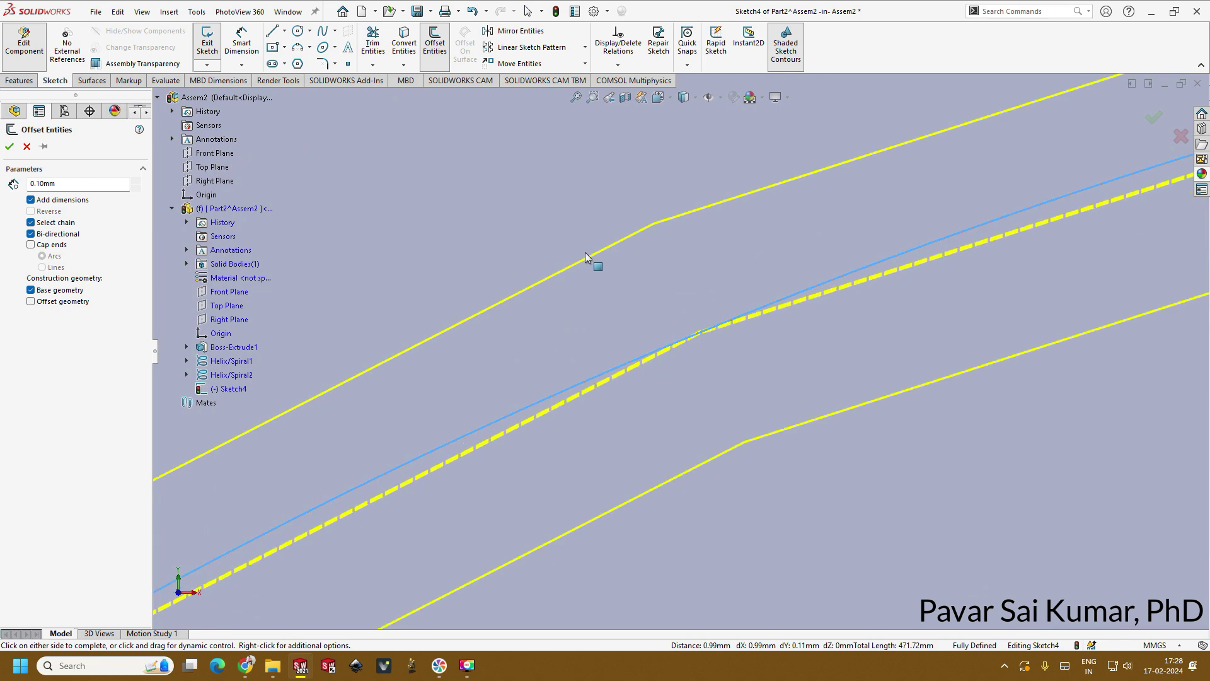
{"action": "scroll", "coordinate": [747, 476], "scroll_direction": "up", "scroll_amount": 10}
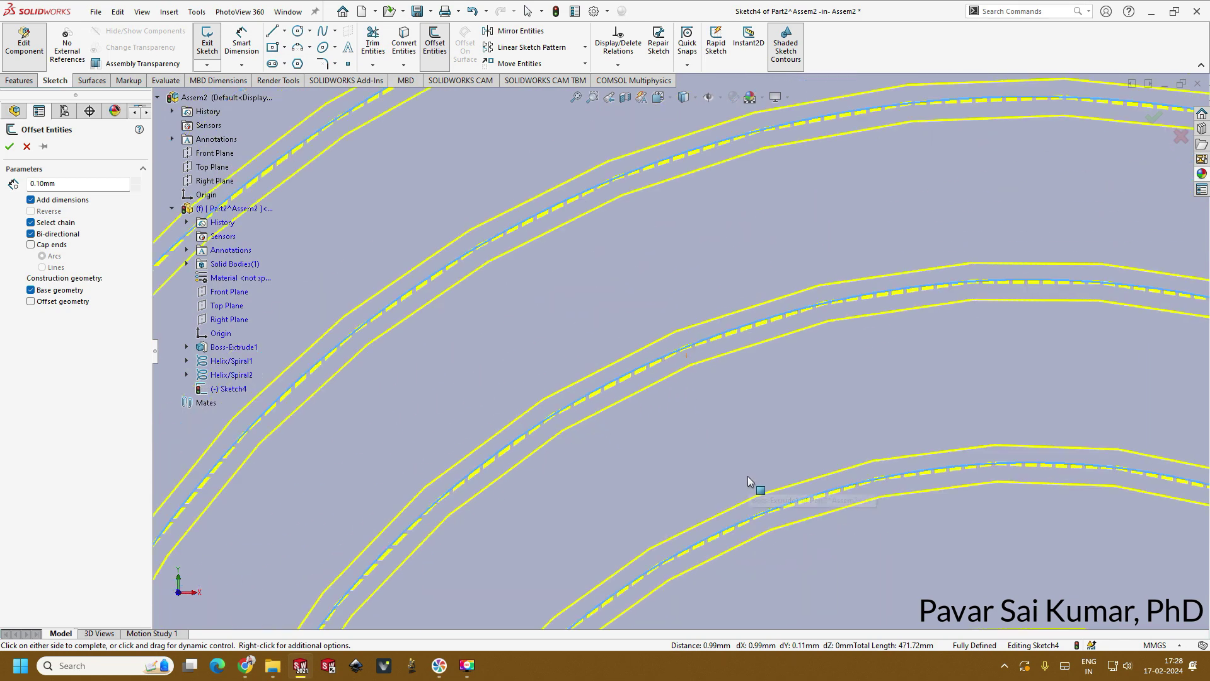
{"action": "scroll", "coordinate": [731, 482], "scroll_direction": "down", "scroll_amount": 2}
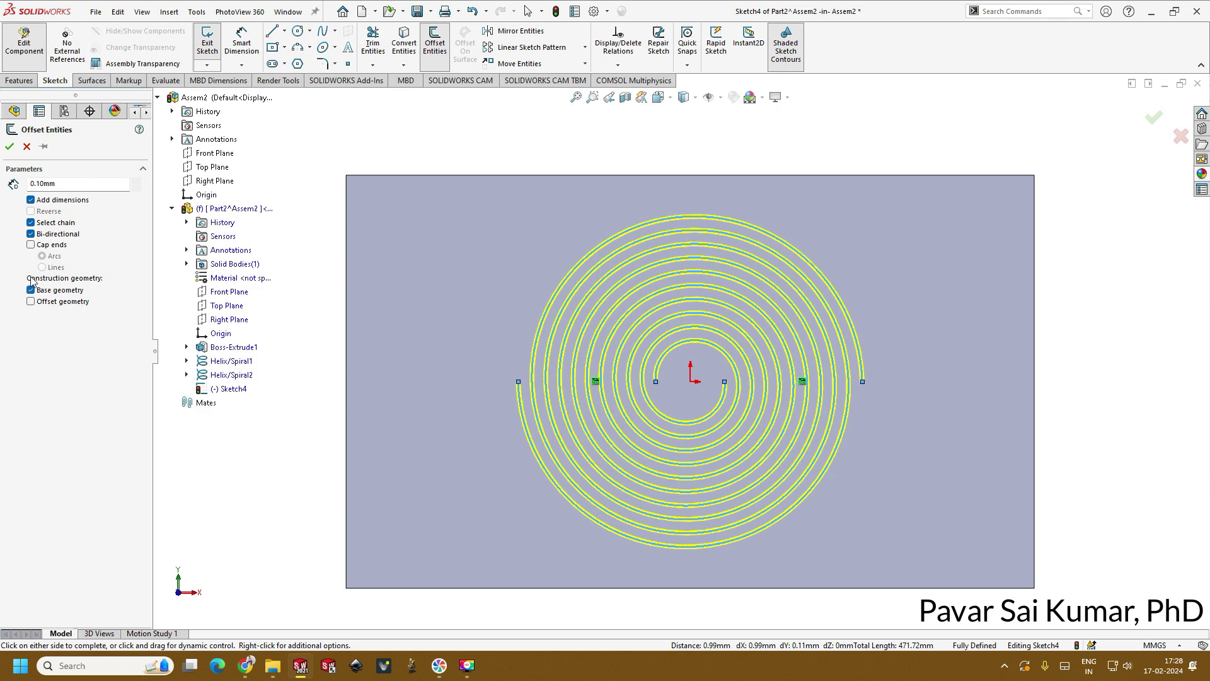
{"action": "scroll", "coordinate": [531, 302], "scroll_direction": "down", "scroll_amount": 6}
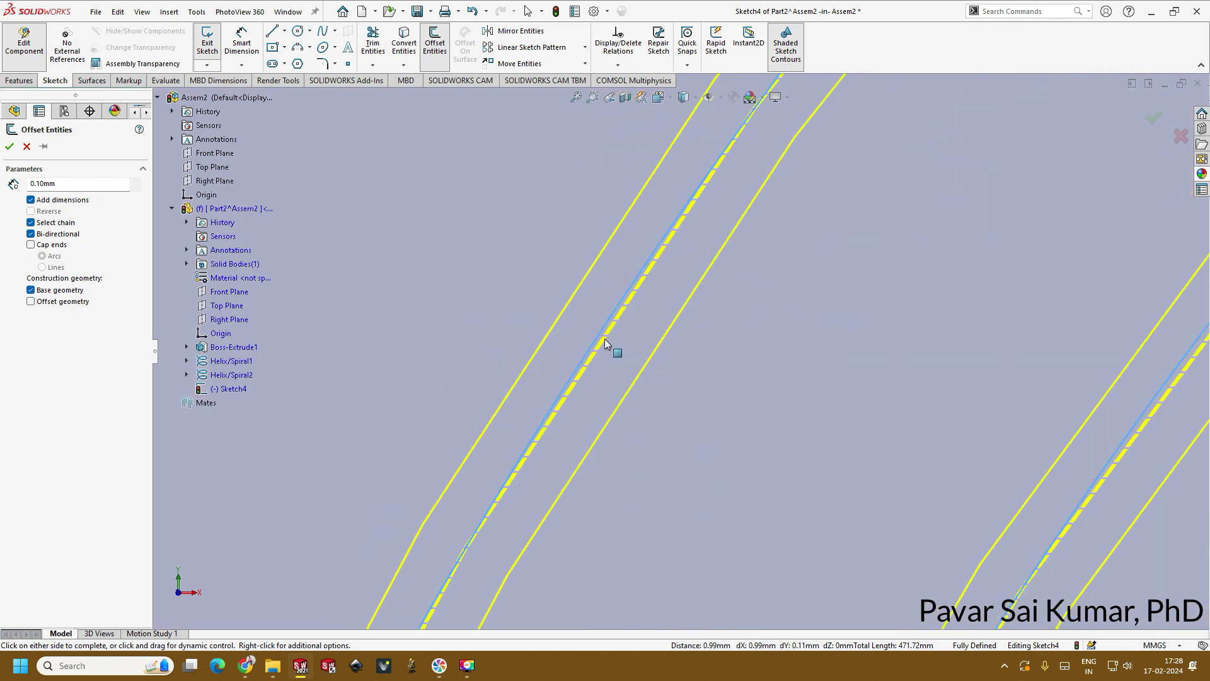
{"action": "left_click", "coordinate": [30, 291]}
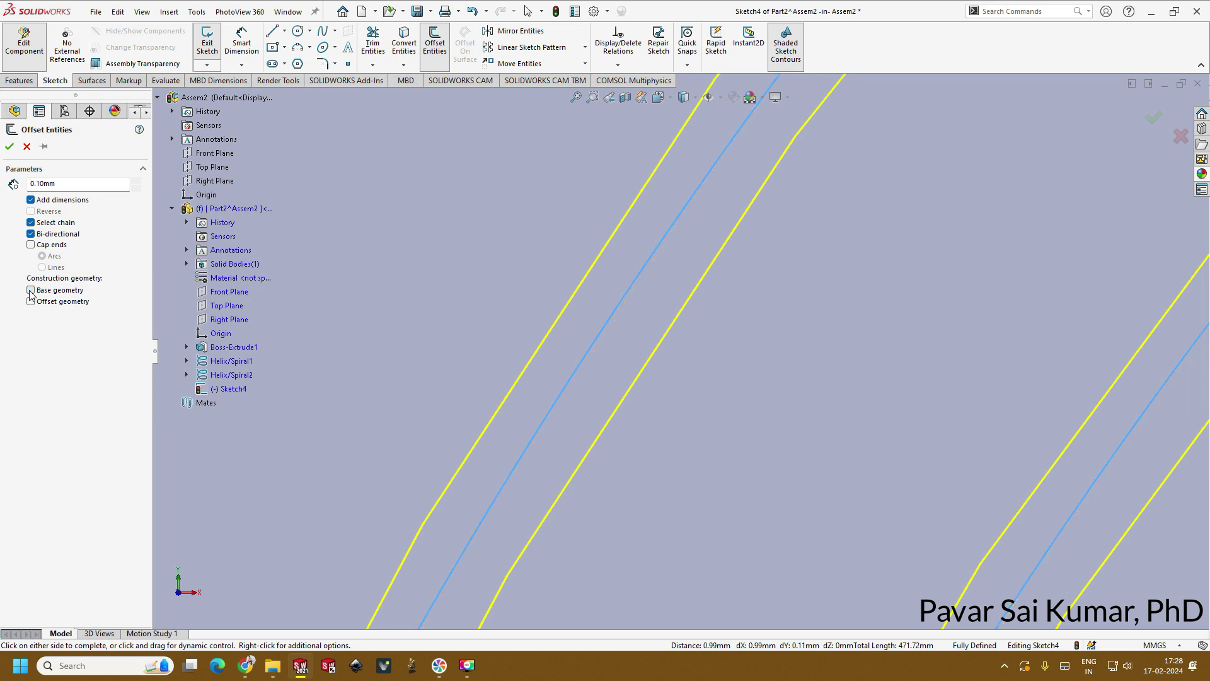
{"action": "left_click", "coordinate": [30, 291]}
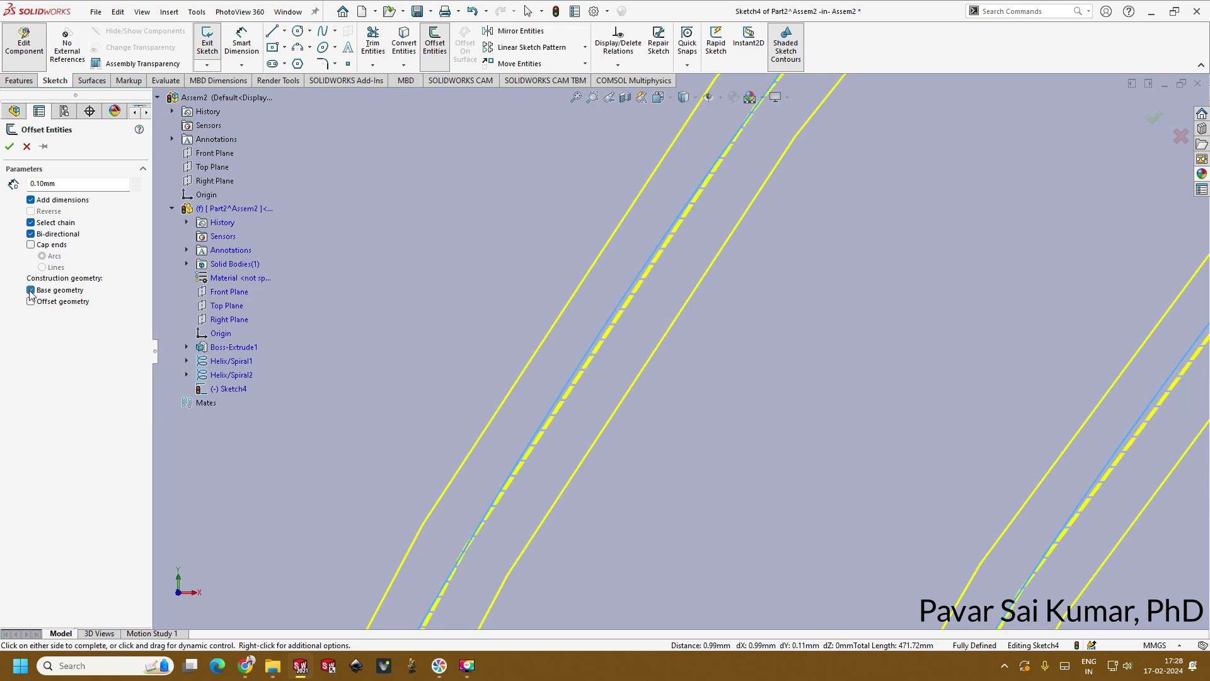
{"action": "scroll", "coordinate": [691, 333], "scroll_direction": "down", "scroll_amount": 5}
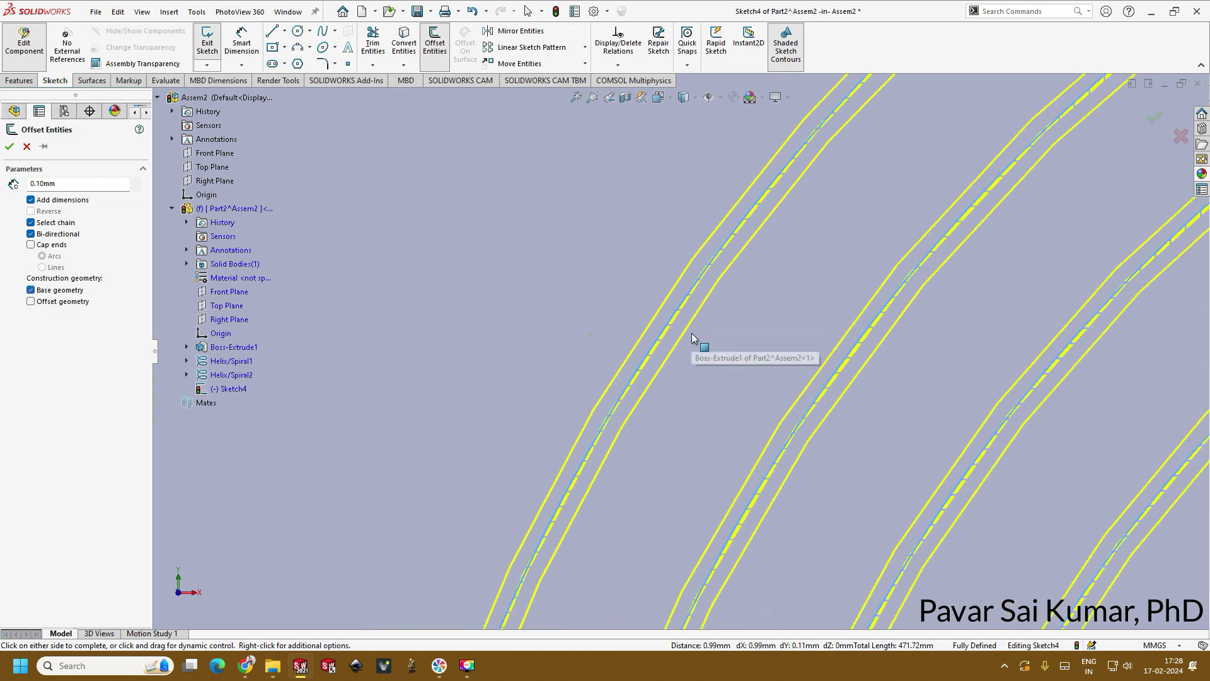
{"action": "left_click", "coordinate": [9, 148]}
{"action": "key", "text": "f"}
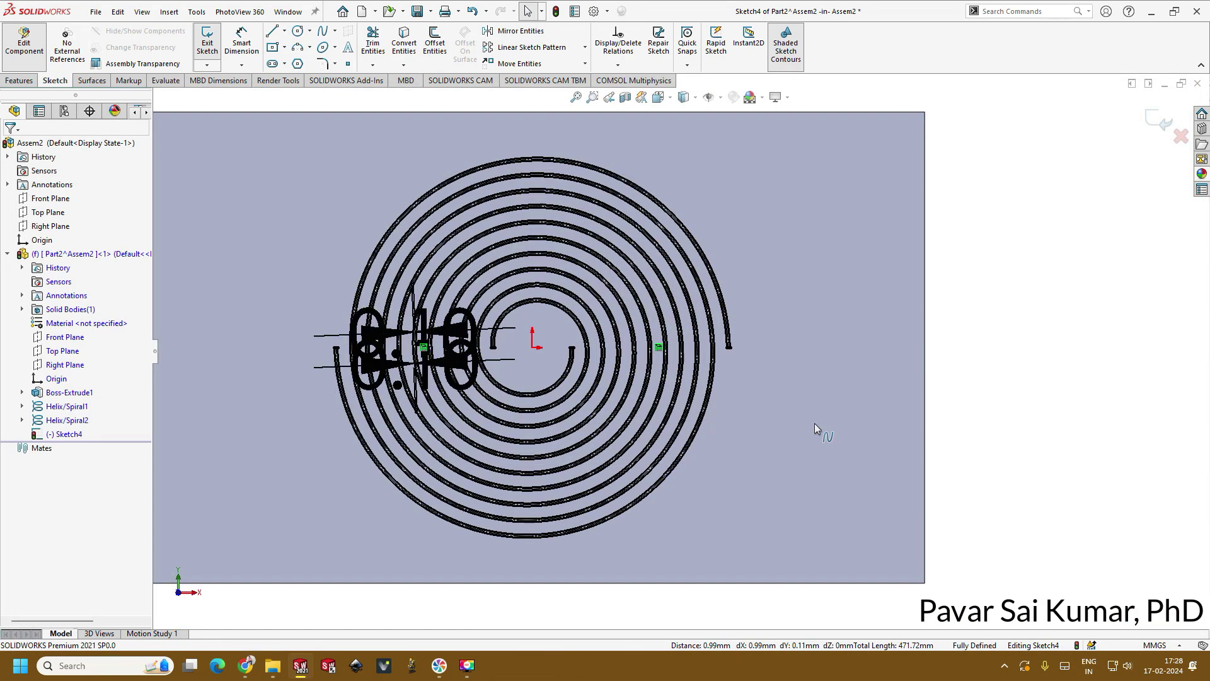
Draw a horizontal line about 9.25 mm long outward from the centreline endpoint at the first spiral's outer end
{"action": "scroll", "coordinate": [497, 310], "scroll_direction": "up", "scroll_amount": 3}
{"action": "scroll", "coordinate": [701, 397], "scroll_direction": "down", "scroll_amount": 2}
{"action": "scroll", "coordinate": [701, 397], "scroll_direction": "up", "scroll_amount": 2}
{"action": "scroll", "coordinate": [700, 395], "scroll_direction": "down", "scroll_amount": 4}
{"action": "scroll", "coordinate": [665, 382], "scroll_direction": "up", "scroll_amount": 4}
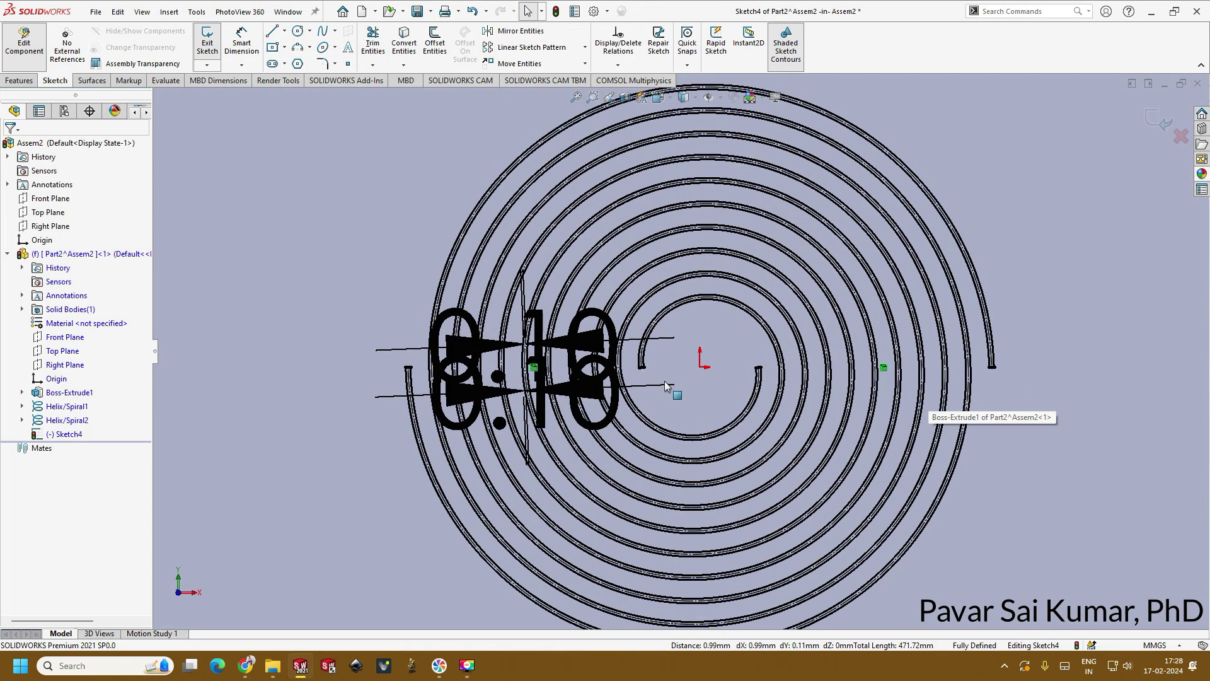
{"action": "scroll", "coordinate": [788, 375], "scroll_direction": "down", "scroll_amount": 3}
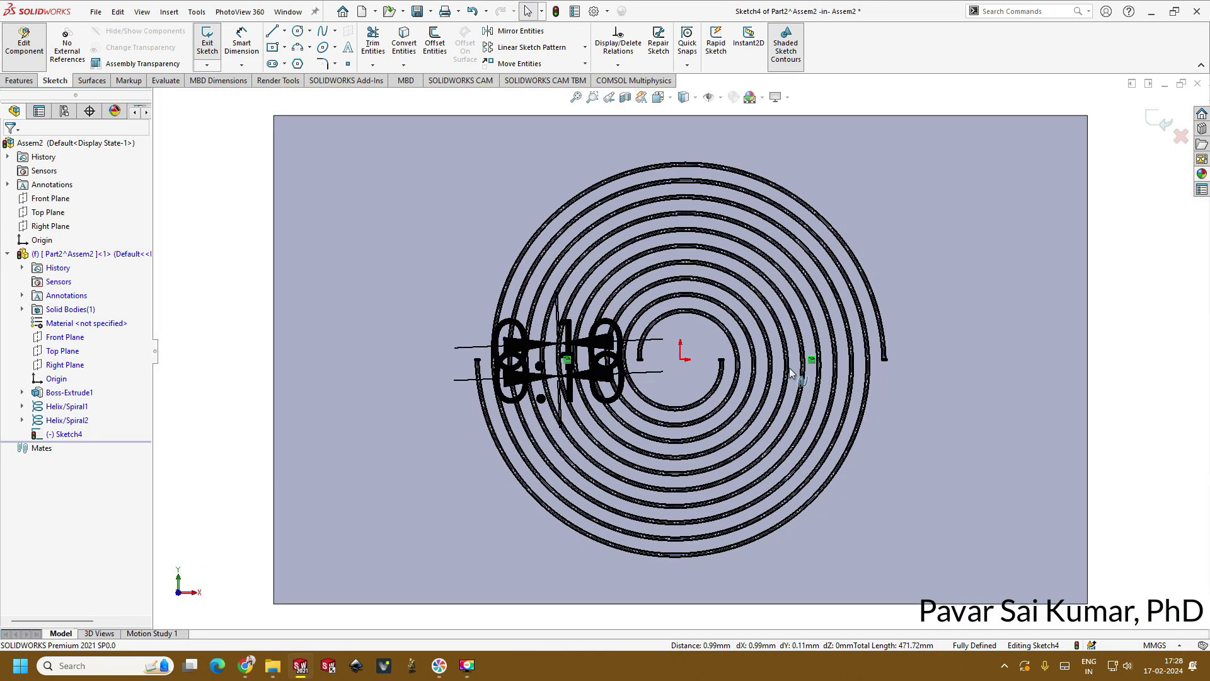
{"action": "scroll", "coordinate": [792, 373], "scroll_direction": "up", "scroll_amount": 2}
{"action": "key", "text": "l"}
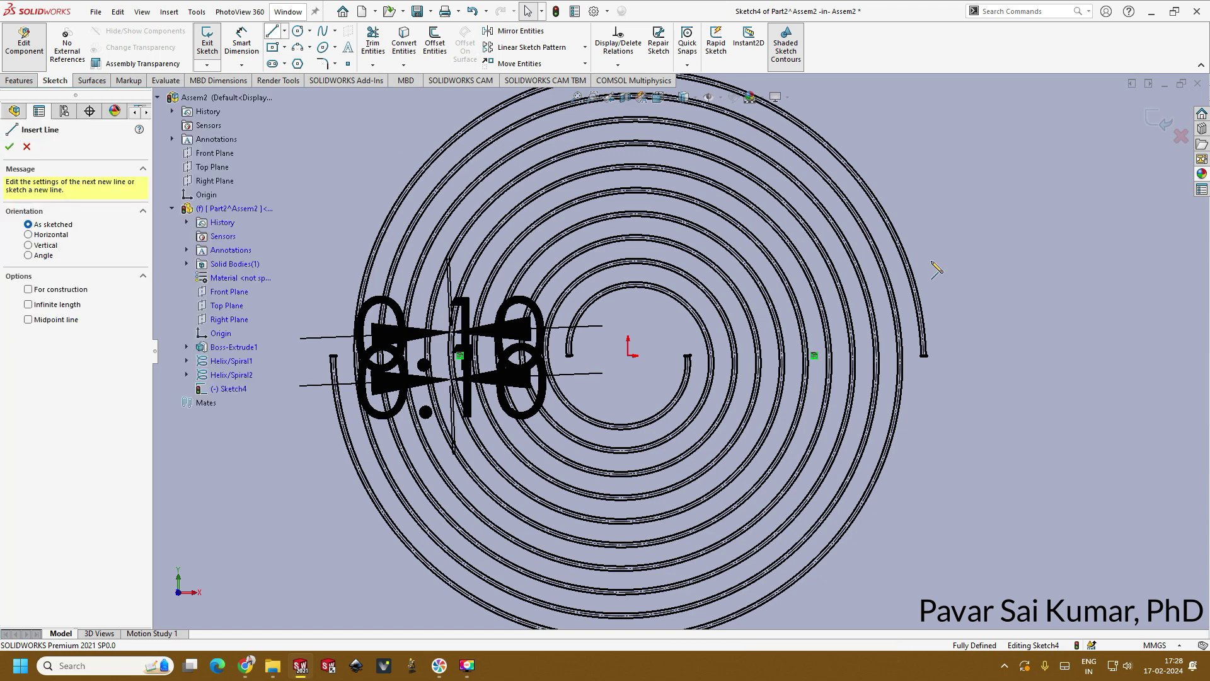
{"action": "scroll", "coordinate": [998, 337], "scroll_direction": "up", "scroll_amount": 5}
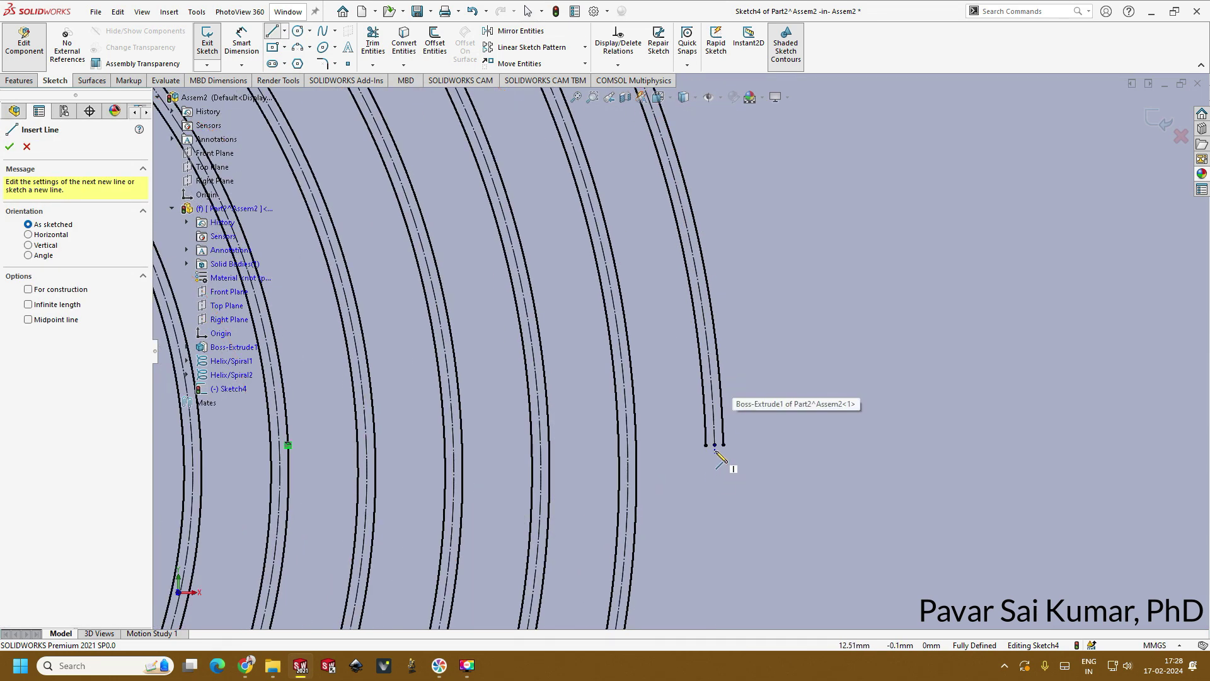
{"action": "left_click", "coordinate": [714, 445]}
{"action": "scroll", "coordinate": [1008, 416], "scroll_direction": "down", "scroll_amount": 4}
{"action": "scroll", "coordinate": [945, 391], "scroll_direction": "up", "scroll_amount": 2}
{"action": "left_click", "coordinate": [915, 376]}
{"action": "key", "text": "Escape"}
Dimension the horizontal line's length to 10 mm
{"action": "left_click", "coordinate": [241, 43]}
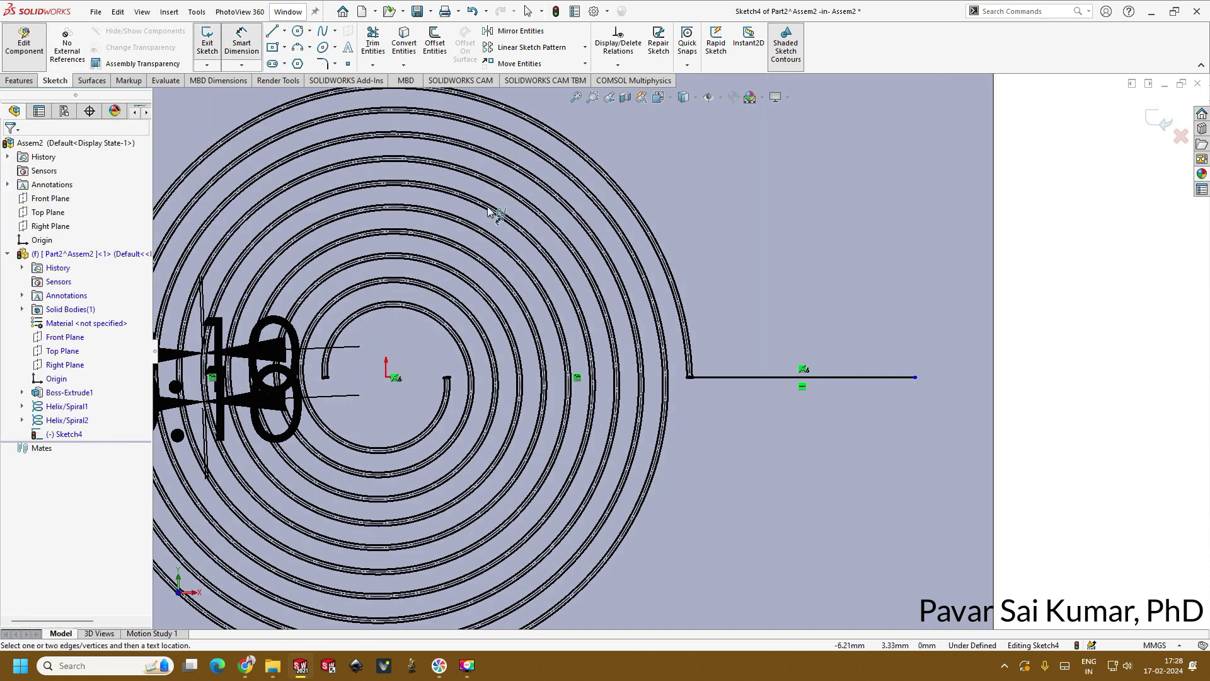
{"action": "left_click", "coordinate": [863, 379]}
{"action": "left_click", "coordinate": [857, 335]}
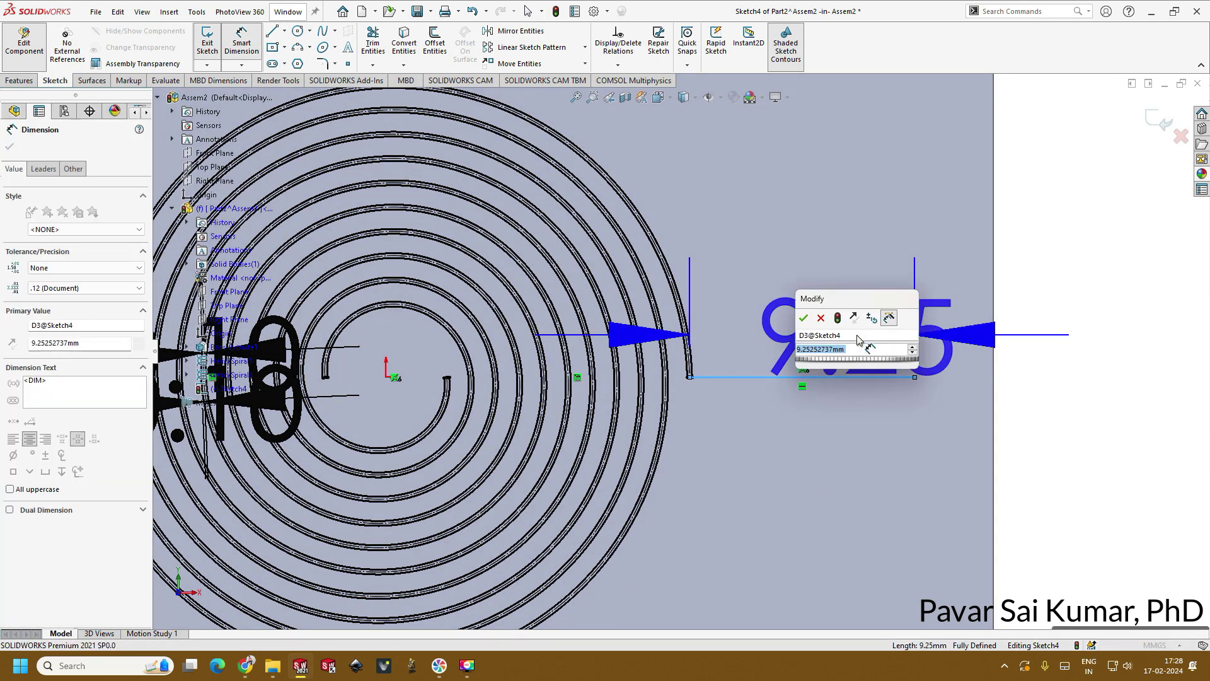
{"action": "type", "text": "10"}
{"action": "key", "text": "Return"}
{"action": "key", "text": "Escape"}
Draw a horizontal line about 5.28 mm long outward from the centreline endpoint at the second spiral's outer end
{"action": "key", "text": "z"}
{"action": "key", "text": "z"}
{"action": "key", "text": "z"}
{"action": "key", "text": "z"}
{"action": "key", "text": "z"}
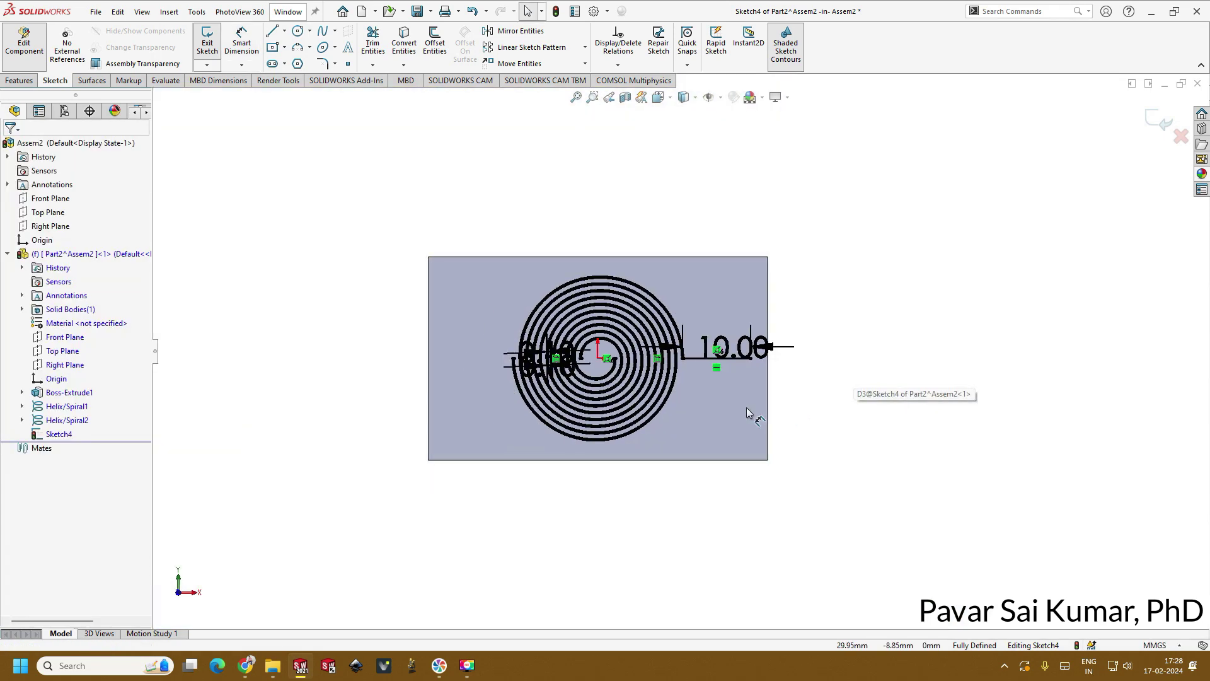
{"action": "scroll", "coordinate": [260, 214], "scroll_direction": "down", "scroll_amount": 3}
{"action": "left_click", "coordinate": [271, 31]}
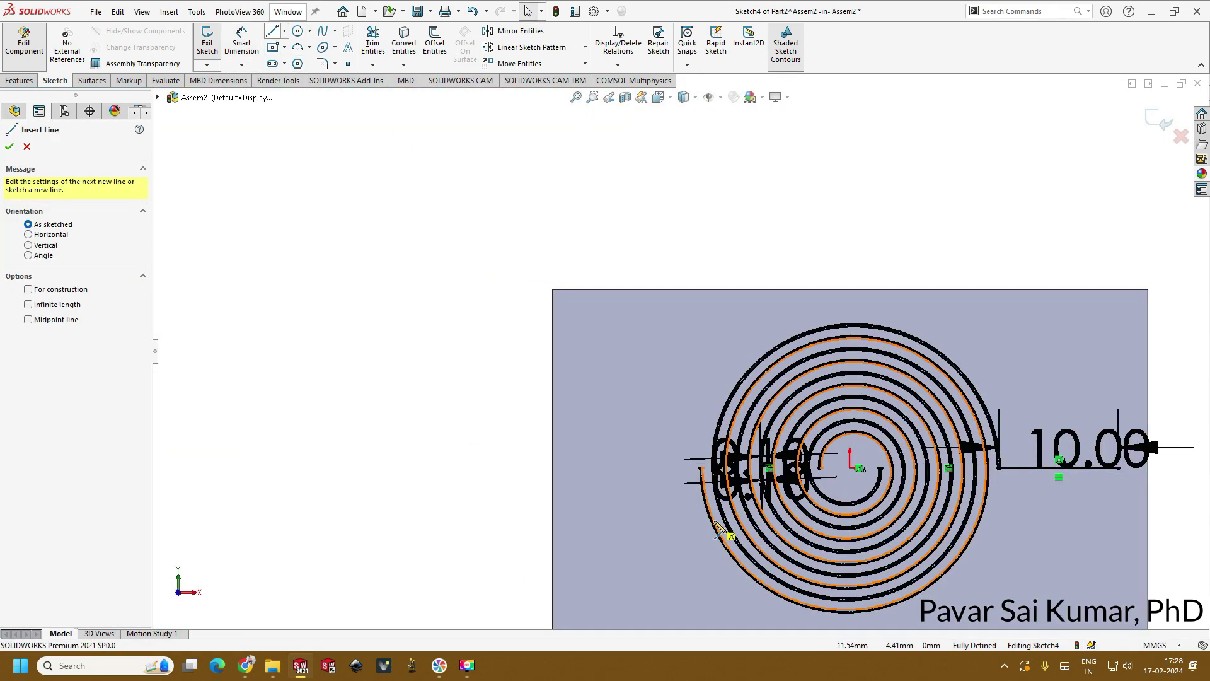
{"action": "scroll", "coordinate": [720, 531], "scroll_direction": "down", "scroll_amount": 10}
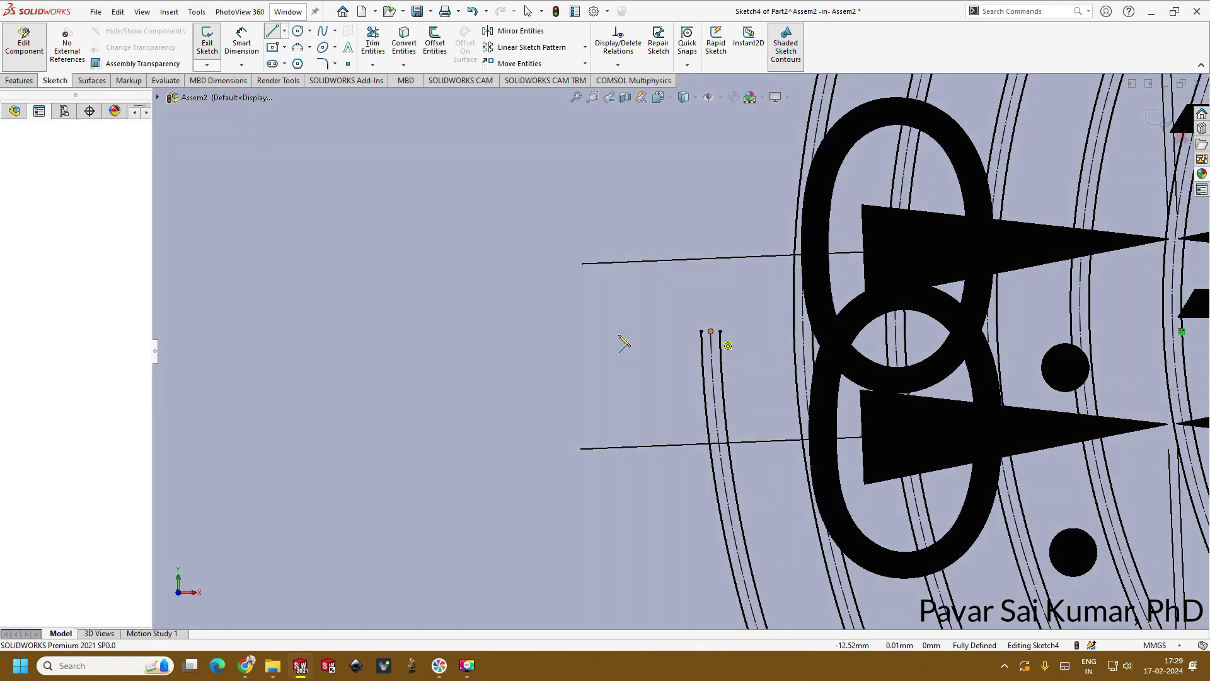
{"action": "left_click", "coordinate": [710, 332]}
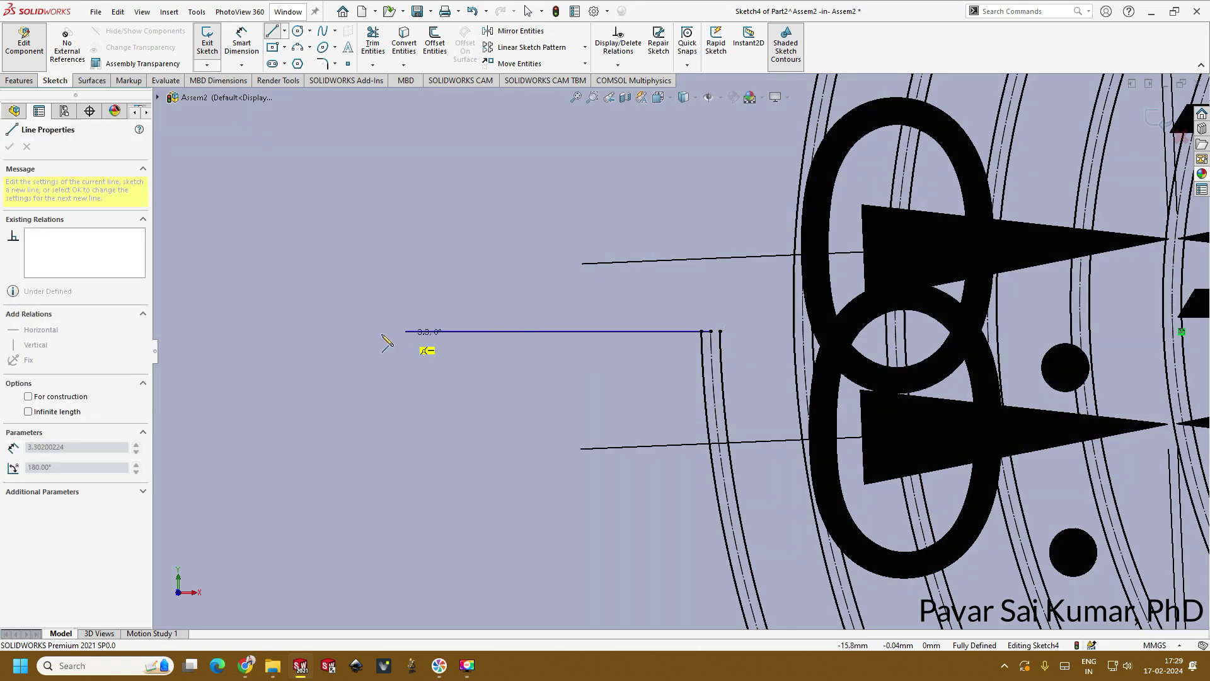
{"action": "left_click", "coordinate": [222, 332]}
{"action": "key", "text": "Escape"}
Dimension the second spiral's horizontal extension line to 10 mm
{"action": "left_click", "coordinate": [241, 43]}
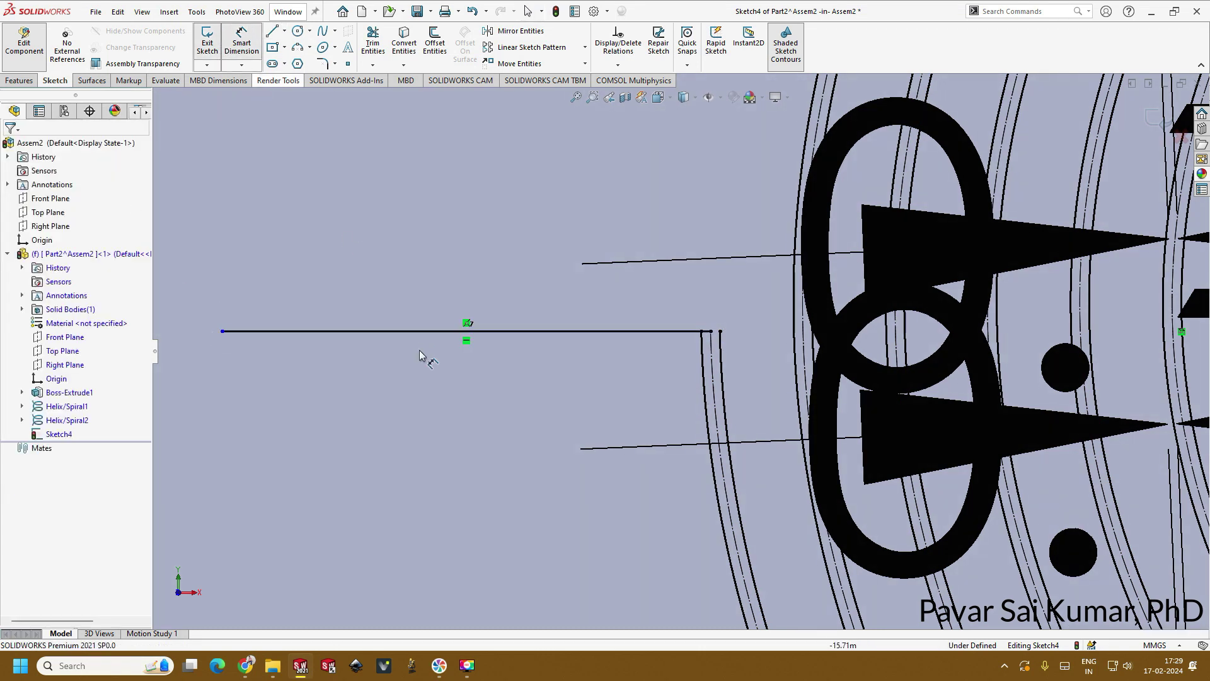
{"action": "left_click", "coordinate": [419, 333]}
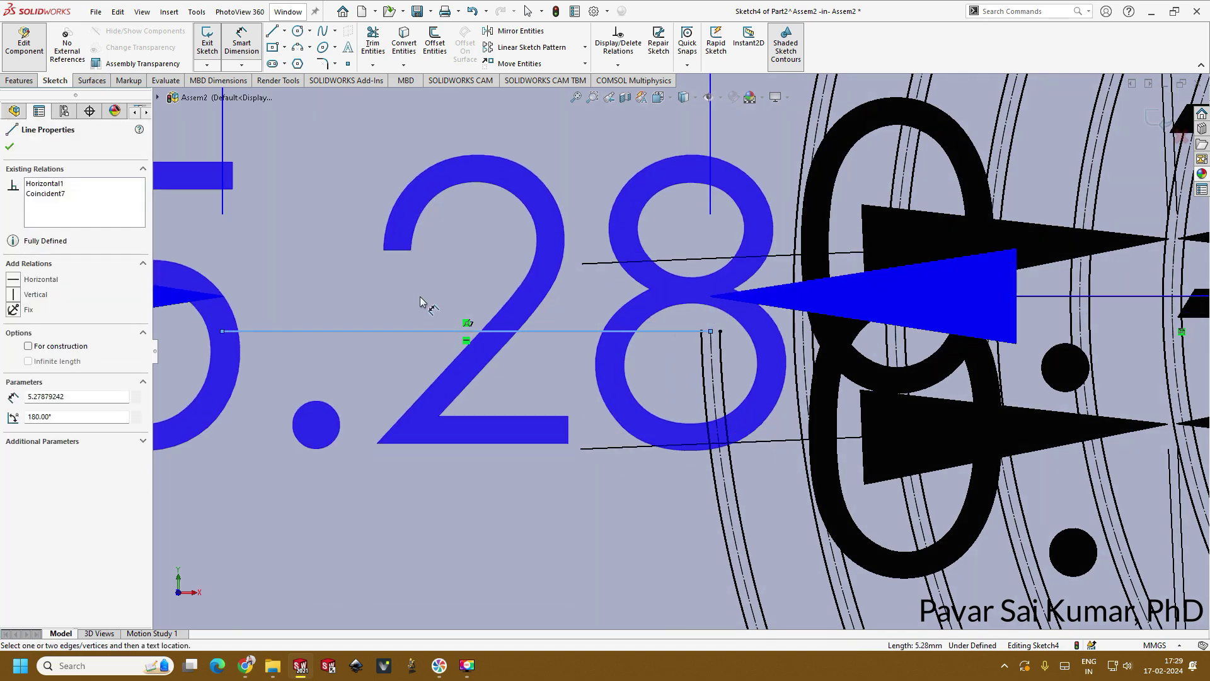
{"action": "left_click", "coordinate": [419, 296]}
{"action": "type", "text": "10"}
{"action": "key", "text": "Return"}
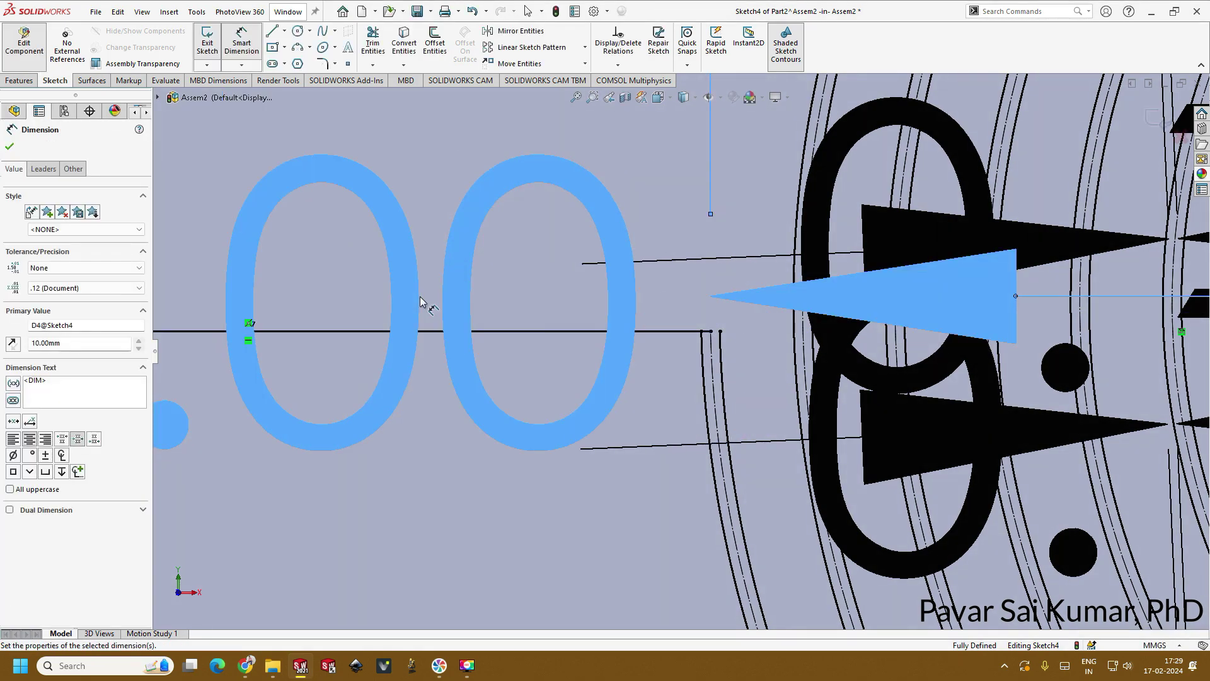
Move both 10 mm extension dimensions upward, clear of the lines
{"action": "scroll", "coordinate": [489, 353], "scroll_direction": "up", "scroll_amount": 2}
{"action": "scroll", "coordinate": [488, 352], "scroll_direction": "up", "scroll_amount": 3}
{"action": "scroll", "coordinate": [567, 347], "scroll_direction": "down", "scroll_amount": 2}
{"action": "scroll", "coordinate": [711, 340], "scroll_direction": "up", "scroll_amount": 3}
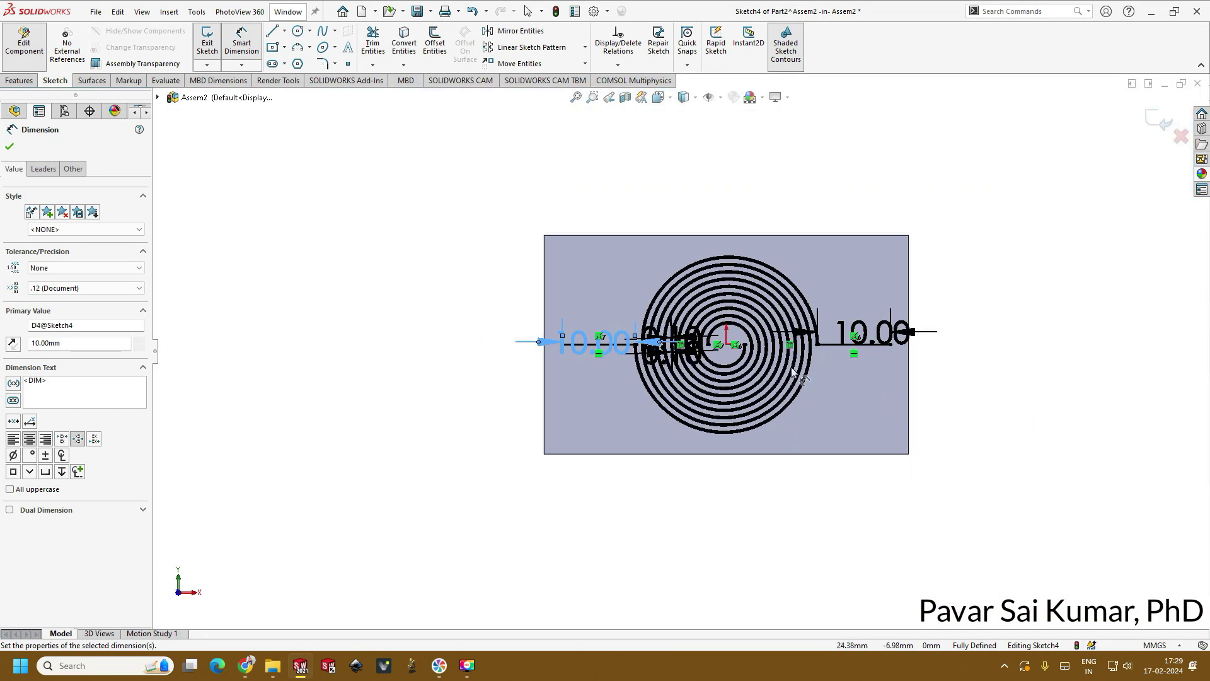
{"action": "left_click", "coordinate": [711, 341]}
{"action": "middle_click_drag", "start_coordinate": [725, 315], "coordinate": [823, 376], "text": "ctrl"}
{"action": "left_click", "coordinate": [391, 324]}
{"action": "left_click_drag", "start_coordinate": [412, 255], "coordinate": [393, 203]}
{"action": "left_click_drag", "start_coordinate": [883, 332], "coordinate": [895, 213]}
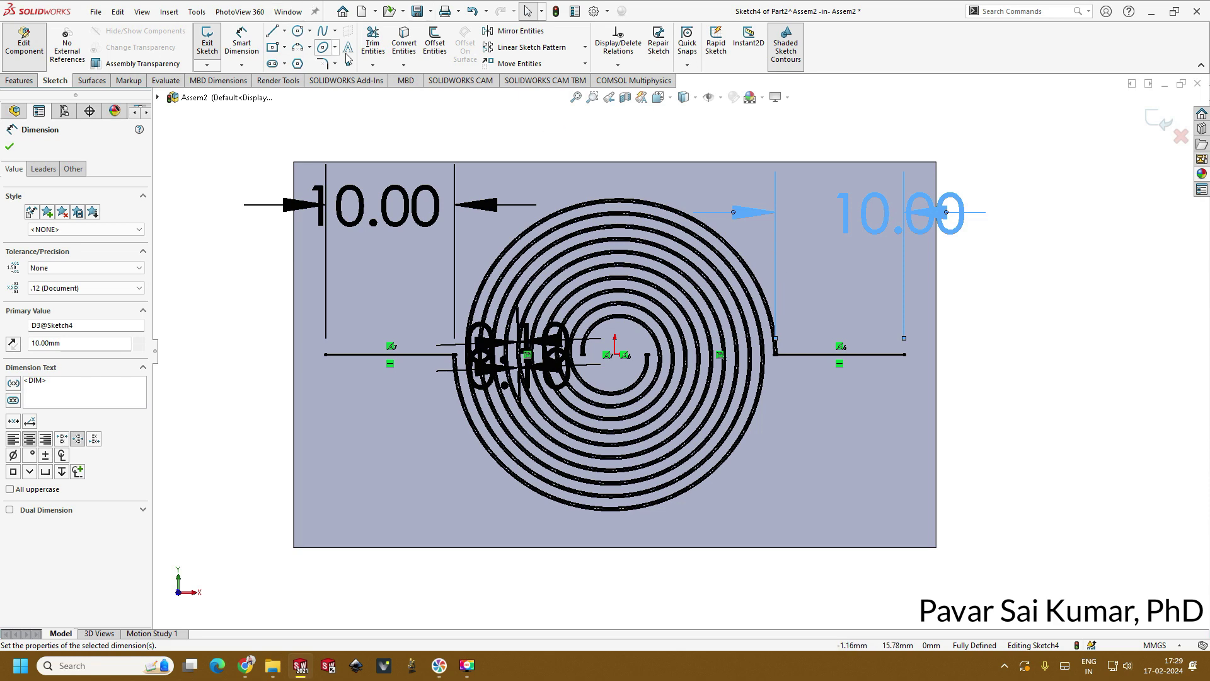
Offset both 10 mm extension lines by 0.10 mm in both directions, keeping the base geometry as construction geometry
{"action": "left_click", "coordinate": [435, 44]}
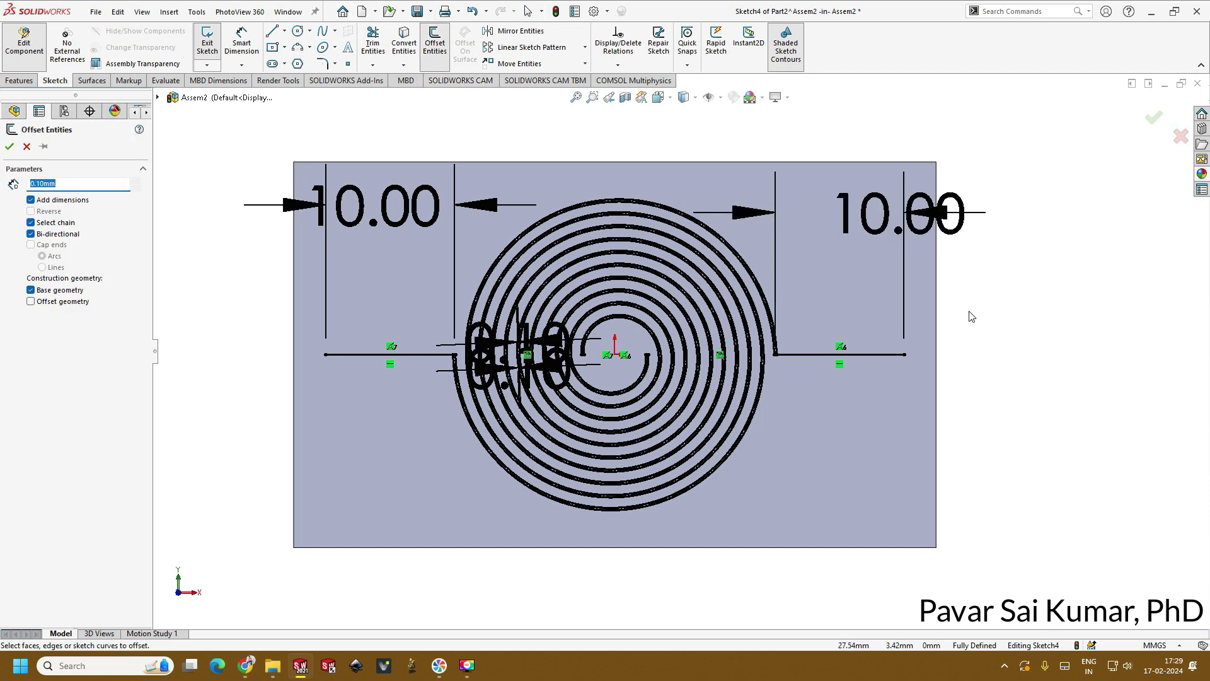
{"action": "left_click", "coordinate": [876, 356]}
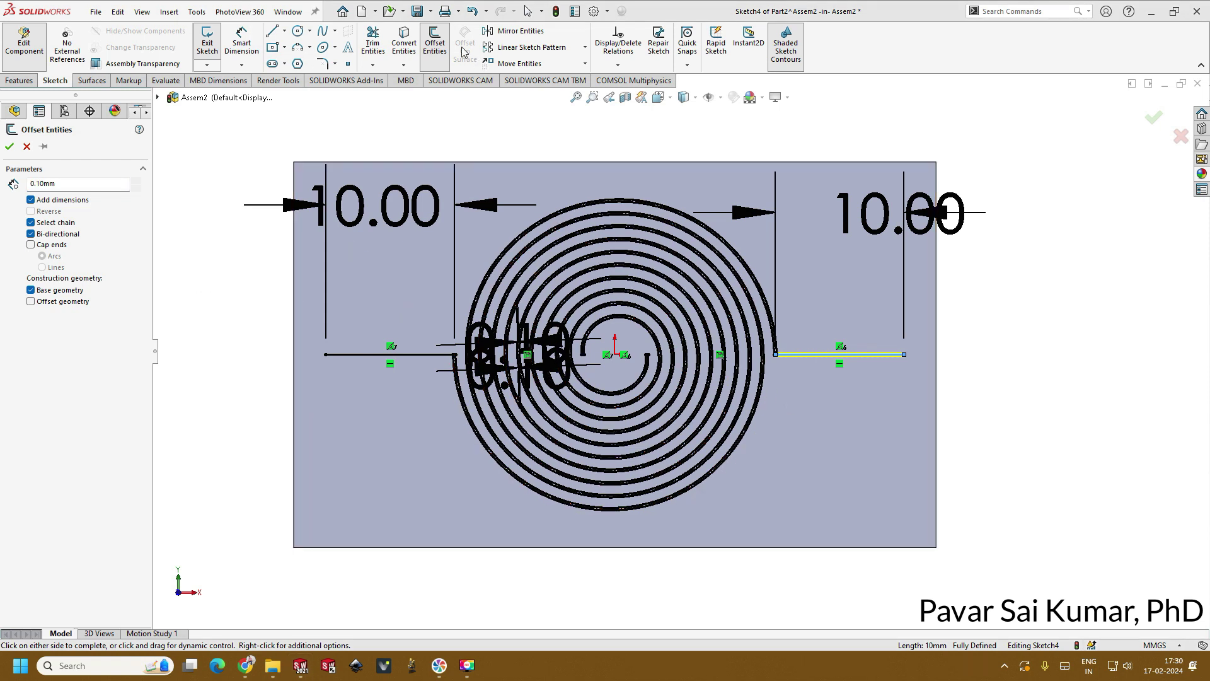
{"action": "left_click", "coordinate": [372, 354]}
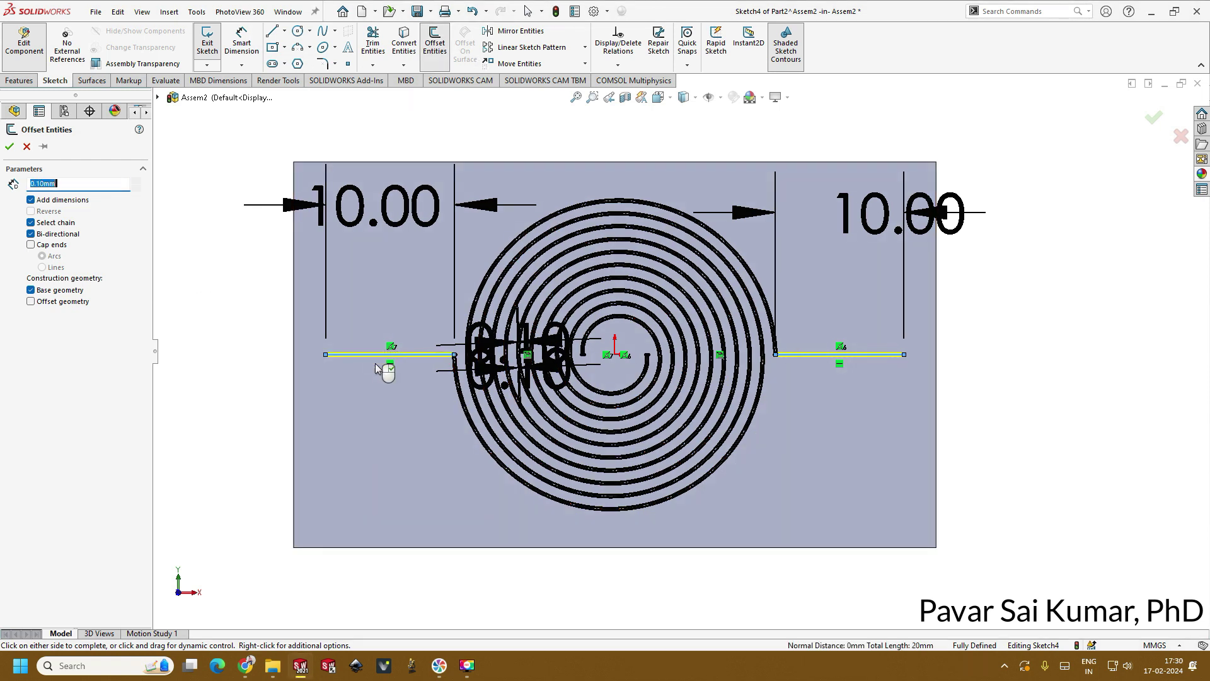
{"action": "left_click", "coordinate": [9, 147]}
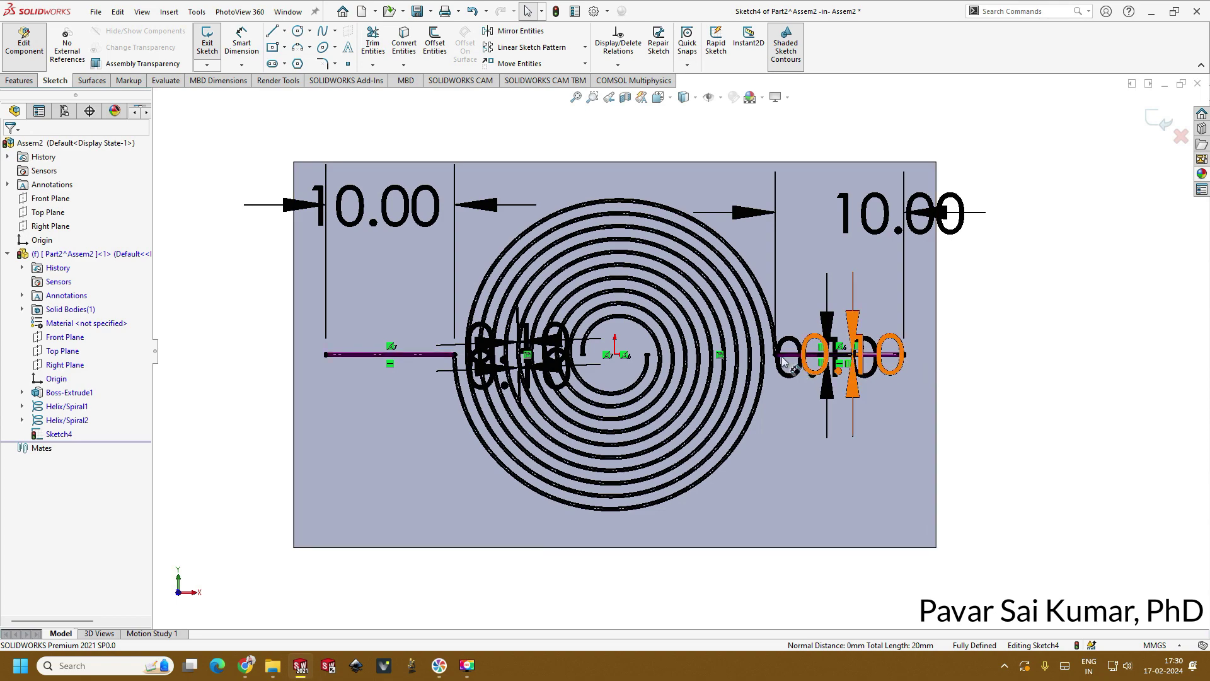
Examine the joint between the first spiral and its straight extension, and move one 0.10 mm offset dimension outside the plate
{"action": "scroll", "coordinate": [753, 357], "scroll_direction": "down", "scroll_amount": 5}
{"action": "scroll", "coordinate": [672, 357], "scroll_direction": "down", "scroll_amount": 6}
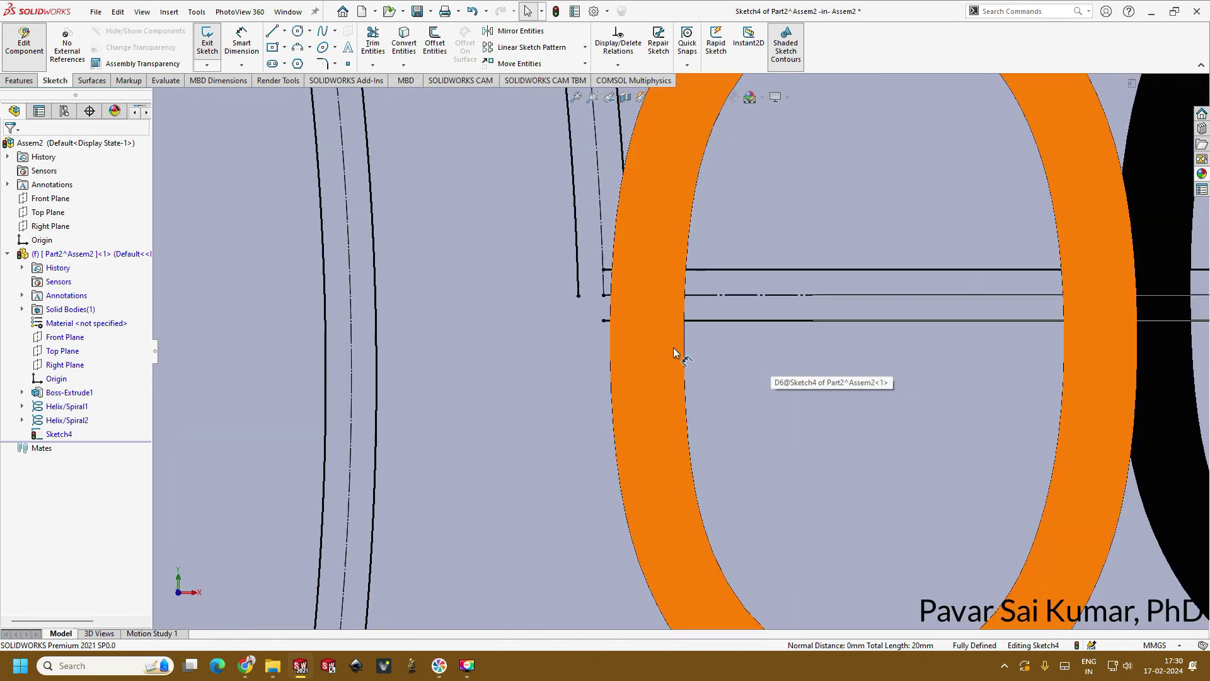
{"action": "scroll", "coordinate": [671, 348], "scroll_direction": "up", "scroll_amount": 3}
{"action": "scroll", "coordinate": [660, 339], "scroll_direction": "down", "scroll_amount": 4}
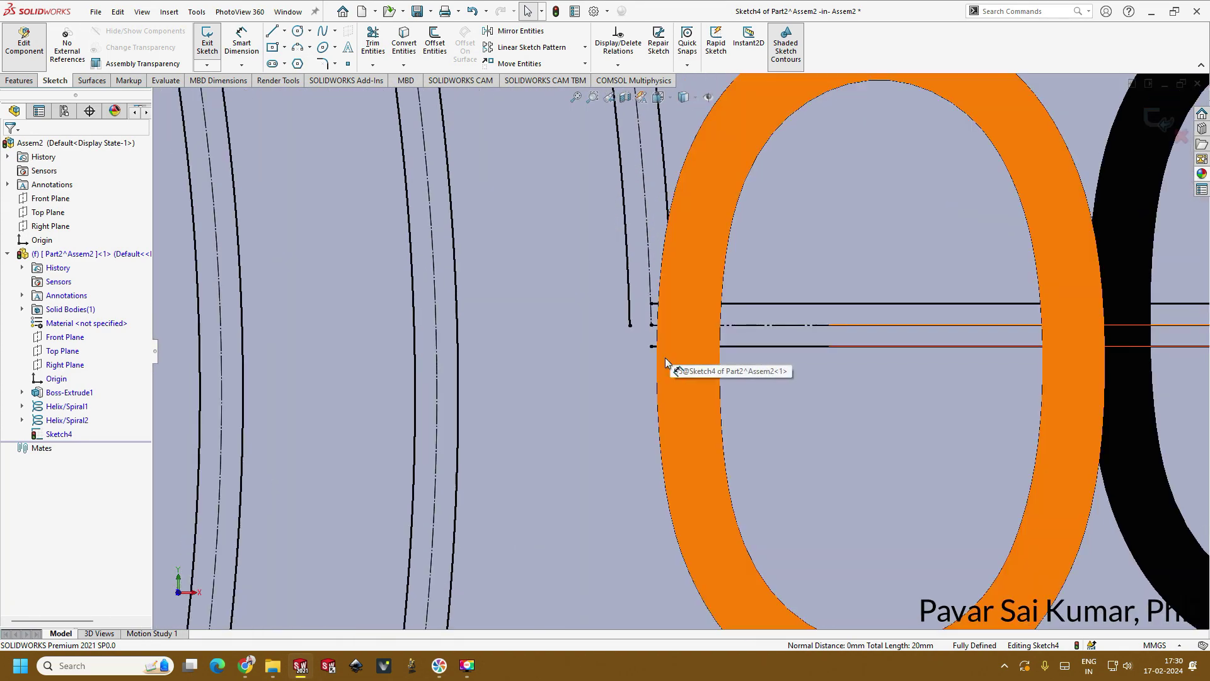
{"action": "scroll", "coordinate": [678, 357], "scroll_direction": "up", "scroll_amount": 10}
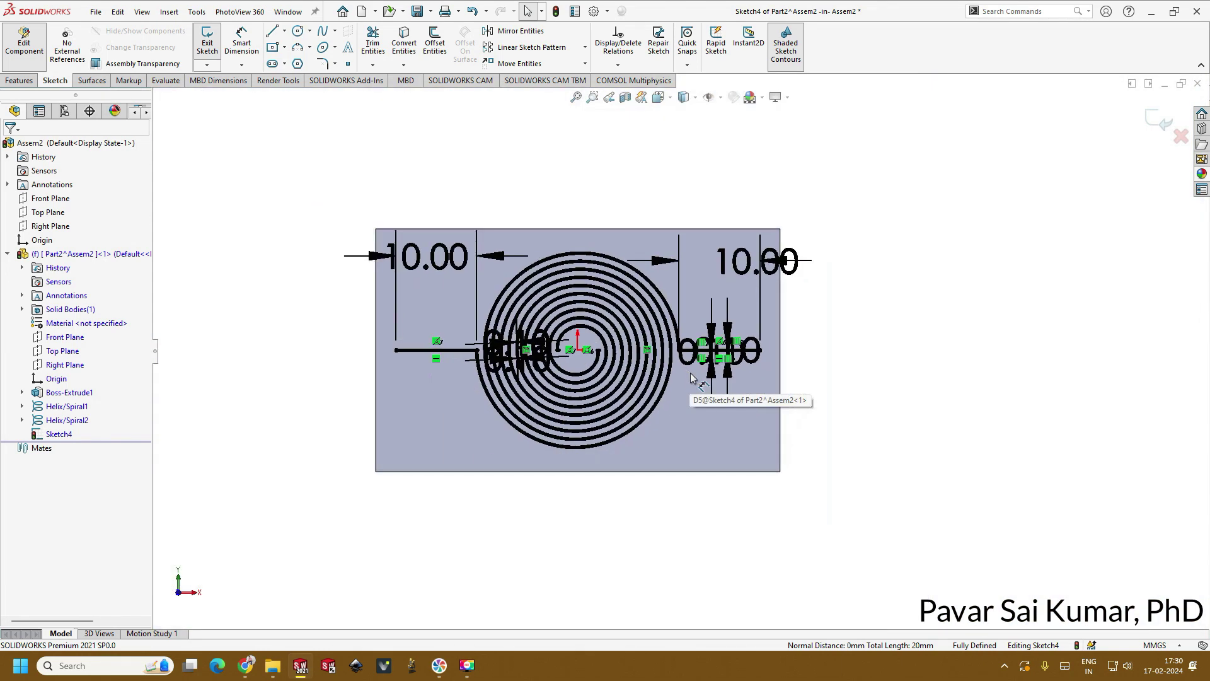
{"action": "scroll", "coordinate": [676, 350], "scroll_direction": "down", "scroll_amount": 2}
{"action": "left_click_drag", "start_coordinate": [691, 366], "coordinate": [1084, 265]}
{"action": "scroll", "coordinate": [676, 353], "scroll_direction": "up", "scroll_amount": 2}
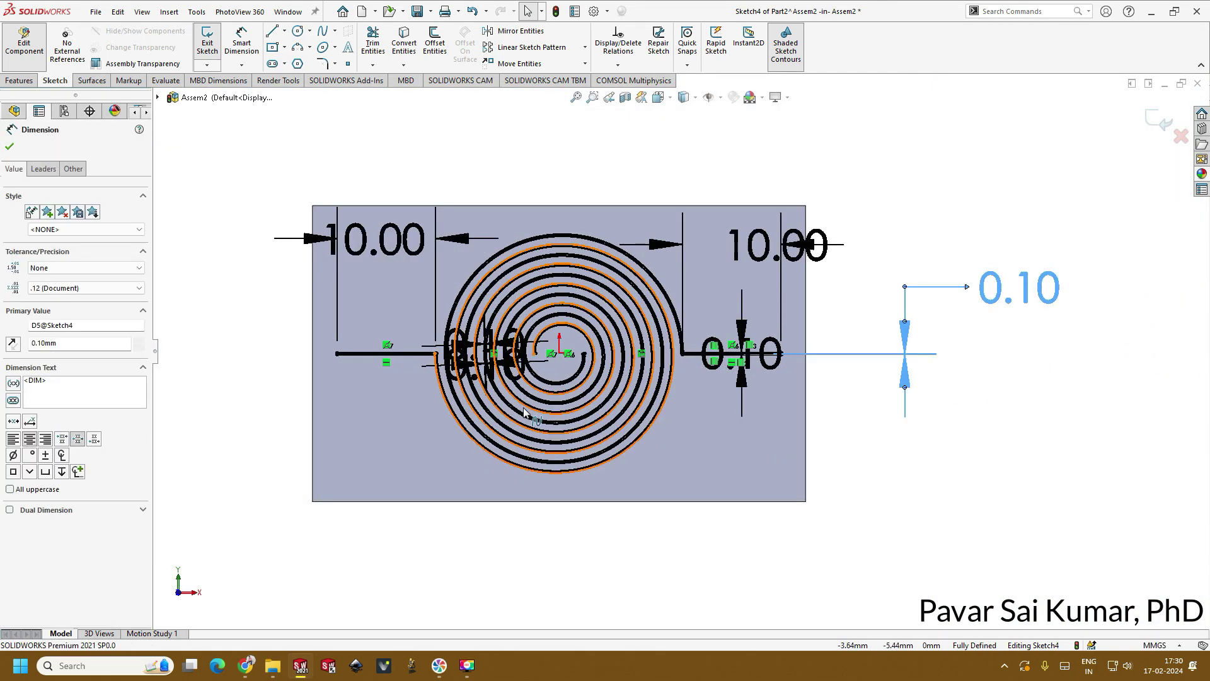
Undo the extension offsets, dimensions and lines and the spiral offsets, back to the two converted spirals
{"action": "key", "text": "ctrl+z"}
{"action": "key", "text": "ctrl+z"}
{"action": "key", "text": "ctrl+z"}
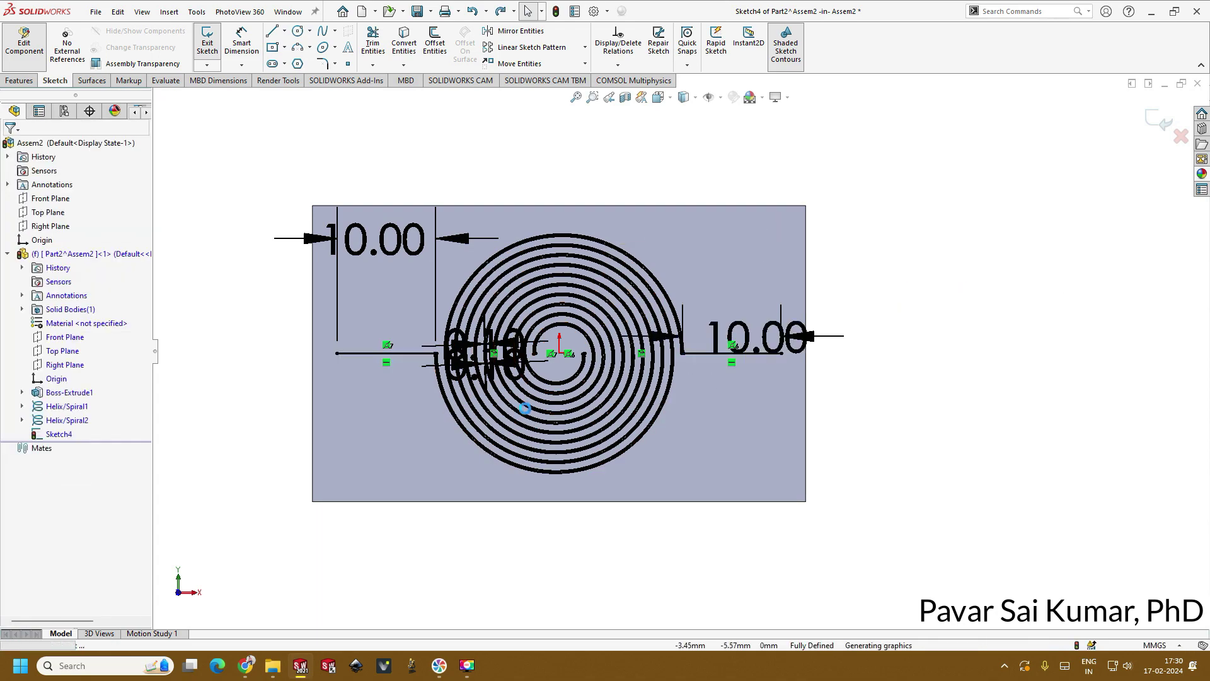
{"action": "key", "text": "ctrl+z"}
{"action": "key", "text": "ctrl+z"}
{"action": "key", "text": "ctrl+z"}
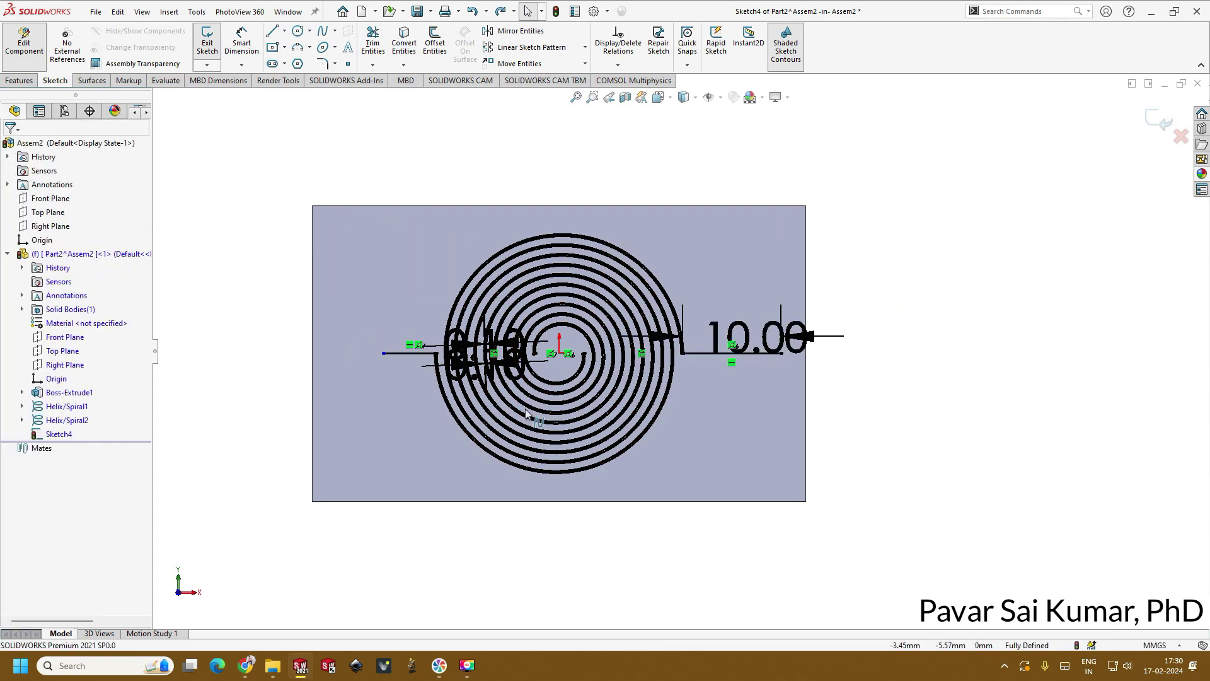
{"action": "key", "text": "shift+z"}
{"action": "key", "text": "shift+z"}
{"action": "key", "text": "ctrl+z"}
{"action": "key", "text": "ctrl+z"}
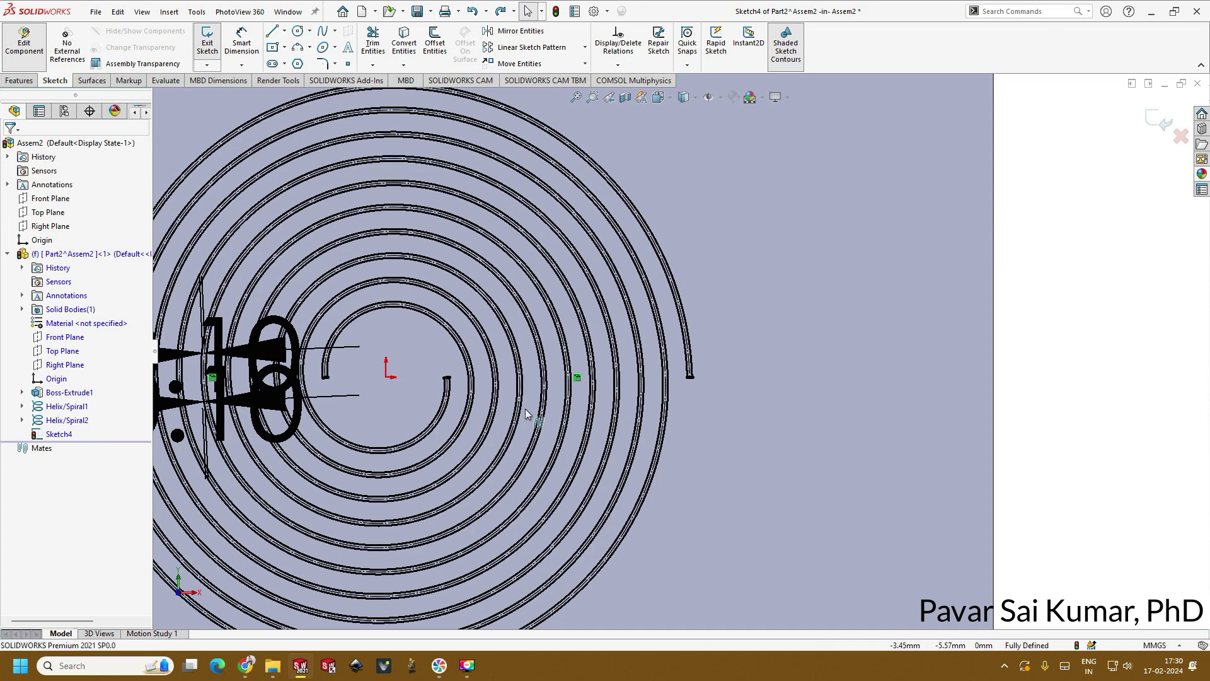
{"action": "key", "text": "ctrl+z"}
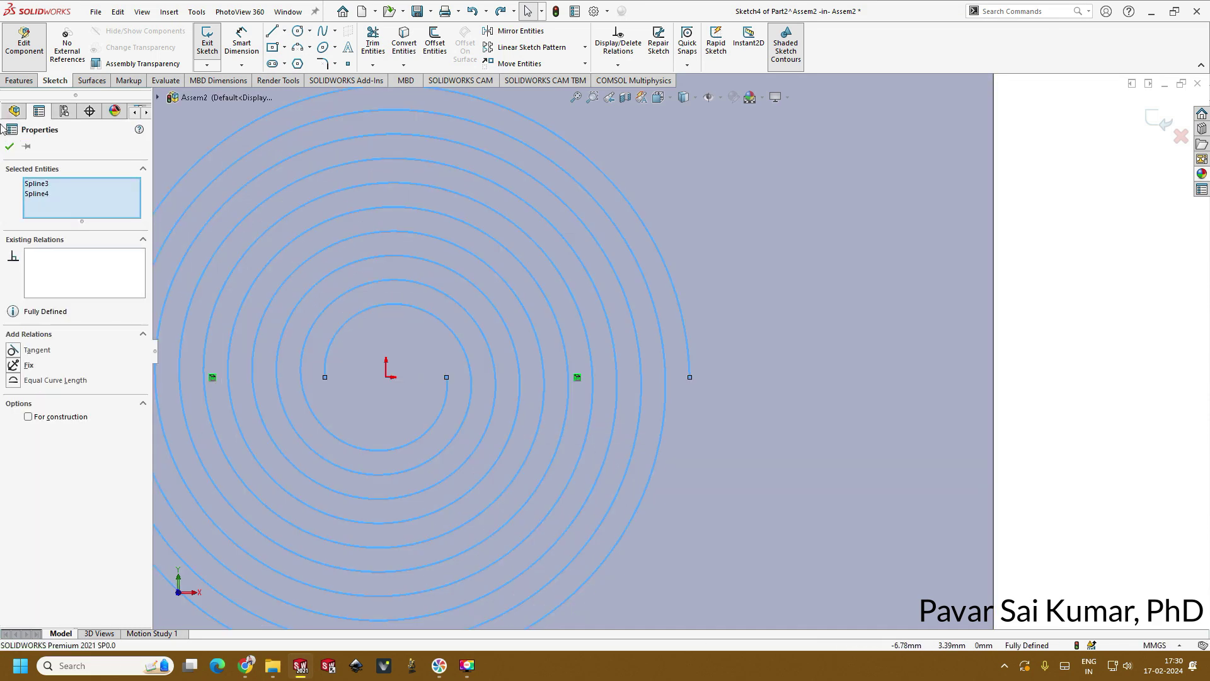
{"action": "left_click", "coordinate": [10, 146]}
Draw a line about 10.14 mm long outward from the first spiral's outer endpoint
{"action": "scroll", "coordinate": [624, 375], "scroll_direction": "up", "scroll_amount": 5}
{"action": "scroll", "coordinate": [622, 373], "scroll_direction": "down", "scroll_amount": 4}
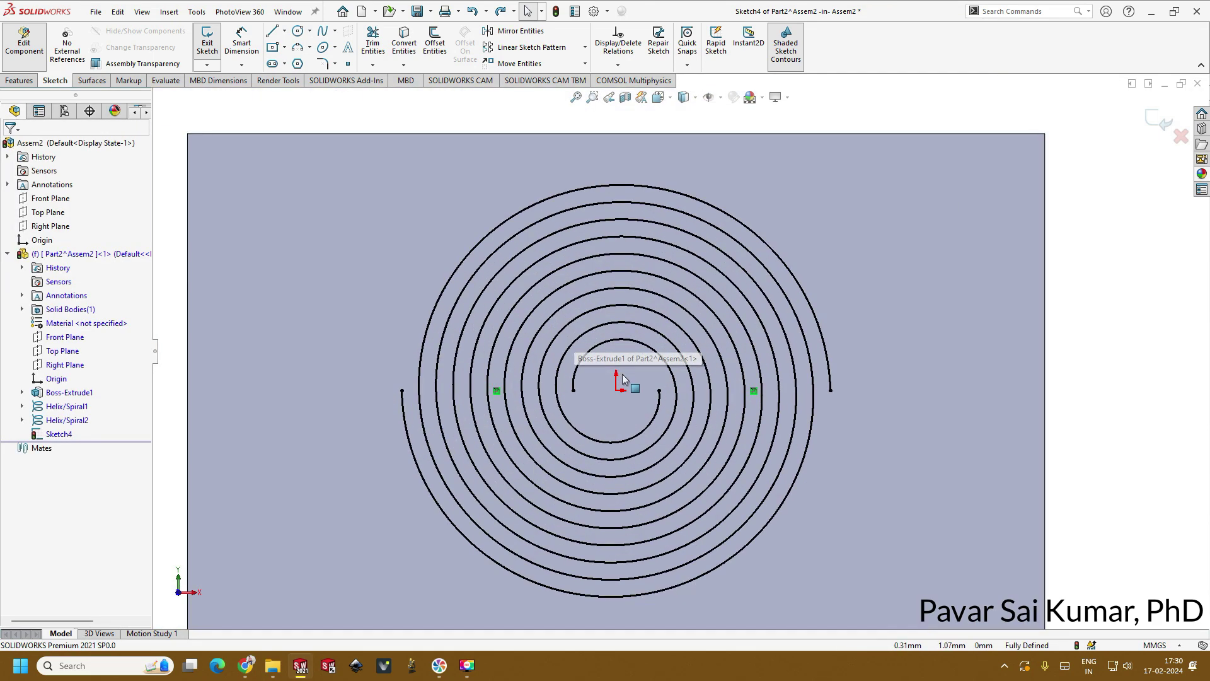
{"action": "scroll", "coordinate": [625, 381], "scroll_direction": "up", "scroll_amount": 1}
{"action": "left_click", "coordinate": [271, 31]}
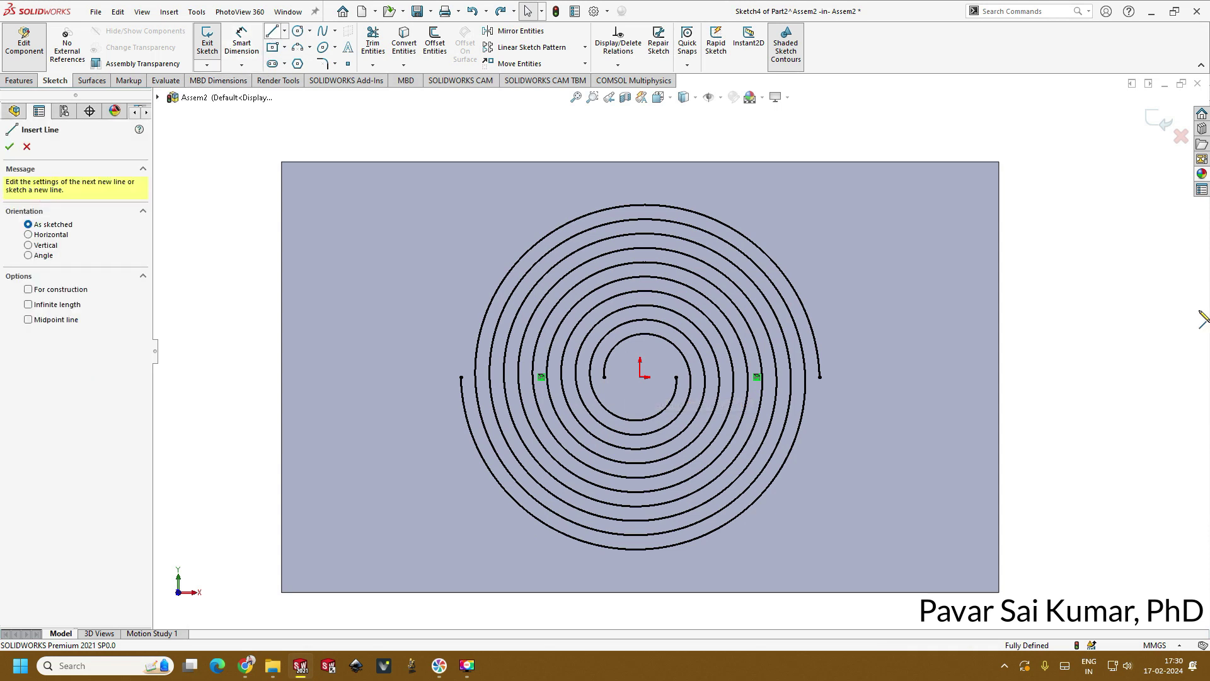
{"action": "left_click", "coordinate": [820, 376]}
{"action": "left_click", "coordinate": [966, 373]}
{"action": "key", "text": "Escape"}
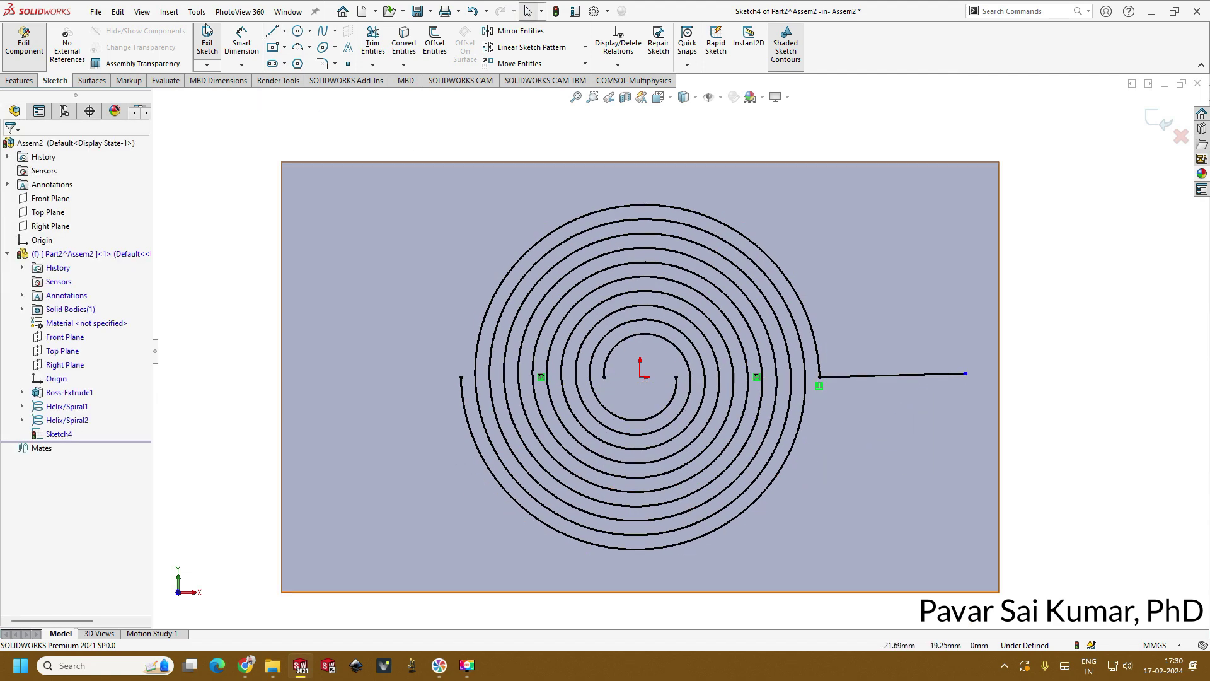
Dimension the first spiral's extension line to 10 mm horizontally and move the dimension up, clear of the line
{"action": "left_click", "coordinate": [233, 46]}
{"action": "left_click", "coordinate": [932, 375]}
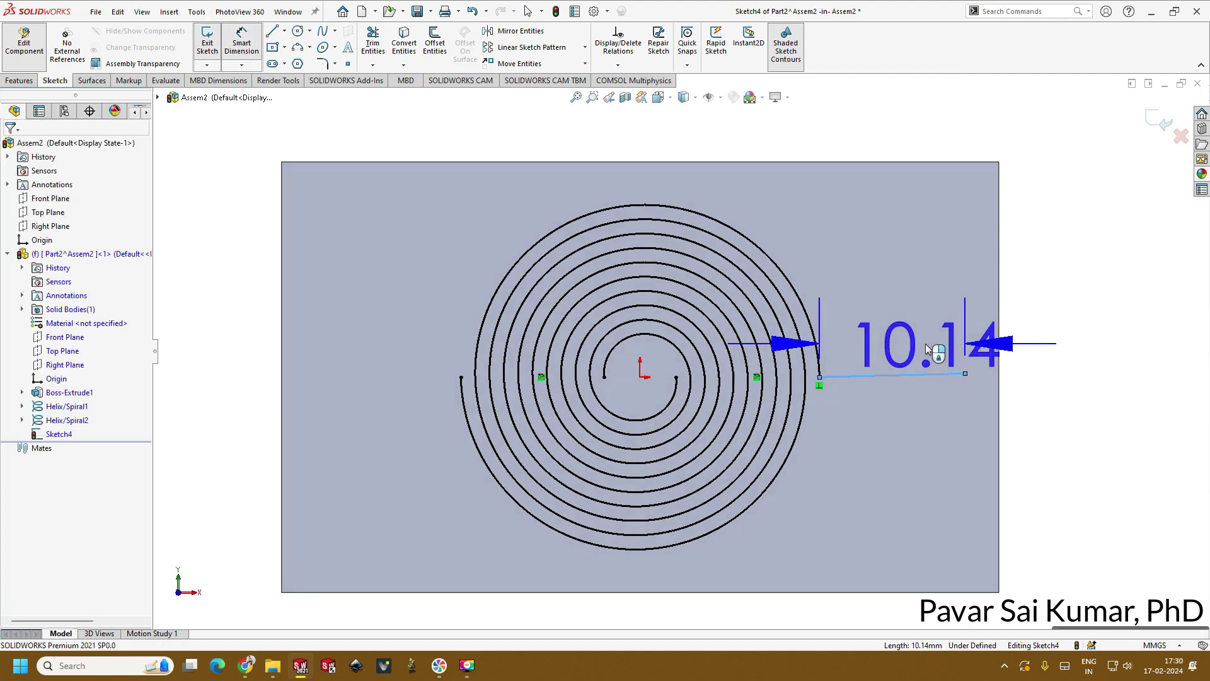
{"action": "left_click", "coordinate": [927, 348]}
{"action": "type", "text": "10"}
{"action": "key", "text": "Return"}
{"action": "key", "text": "Escape"}
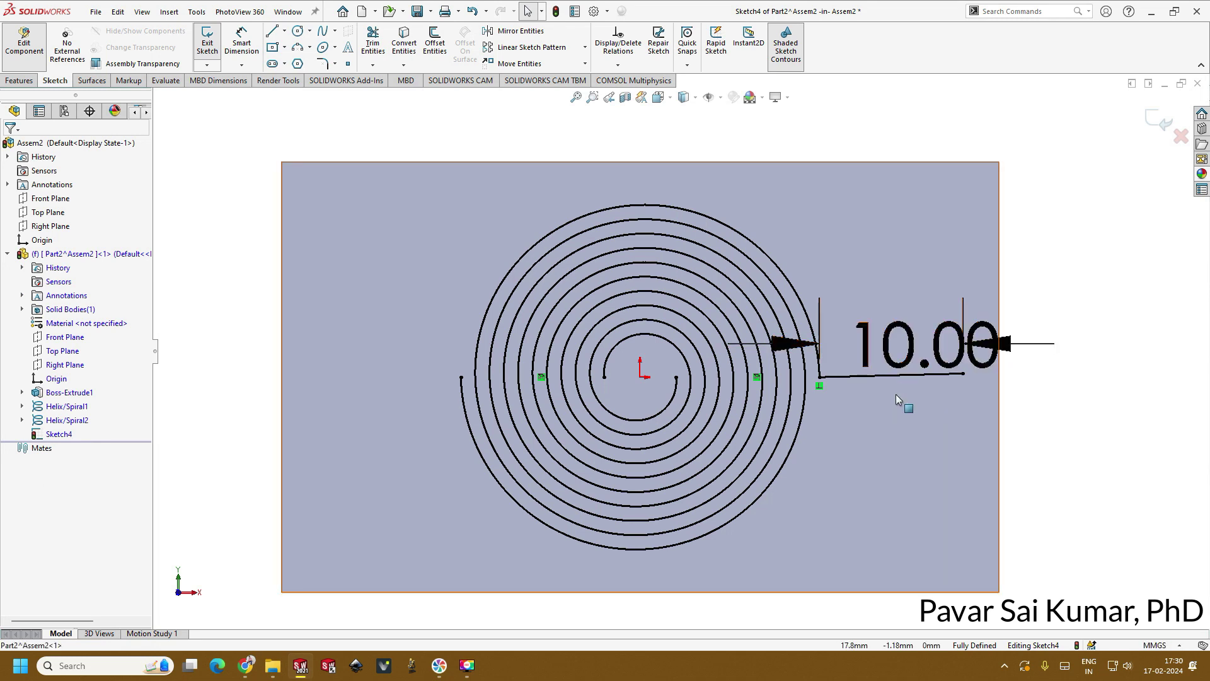
{"action": "left_click_drag", "start_coordinate": [890, 376], "coordinate": [876, 245]}
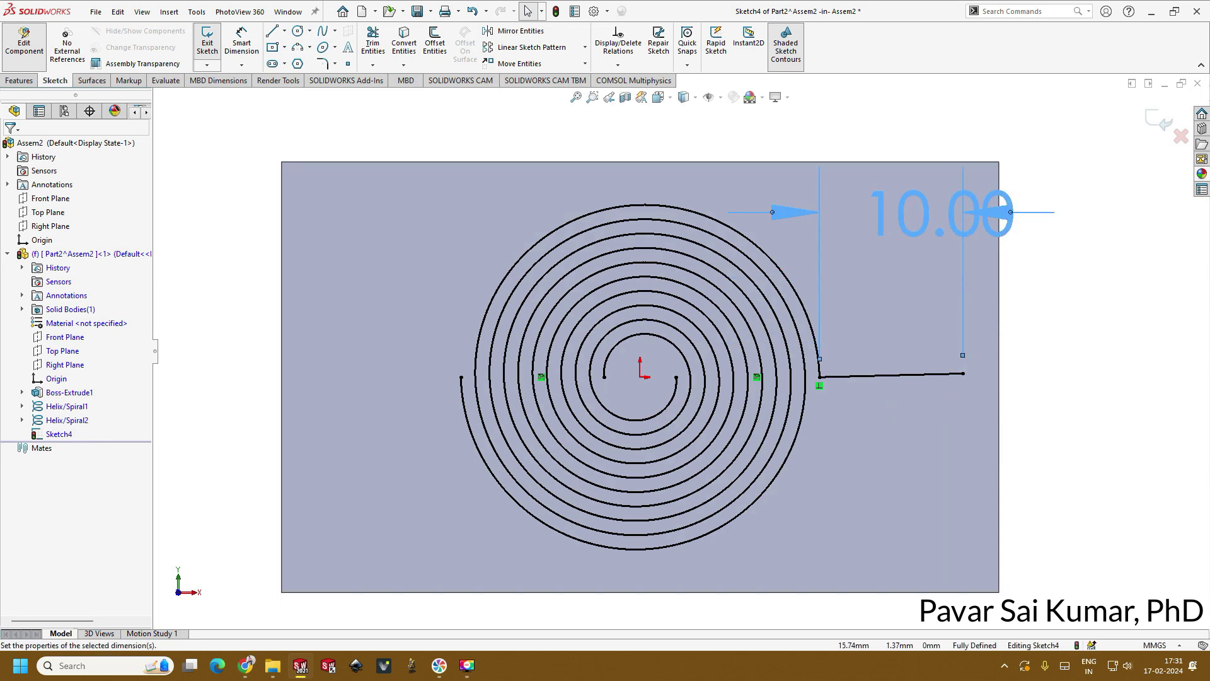
Add a Horizontal relation to the first spiral's extension line and delete its conflicting Perpendicular relation
{"action": "left_click", "coordinate": [886, 378]}
{"action": "left_click", "coordinate": [923, 322]}
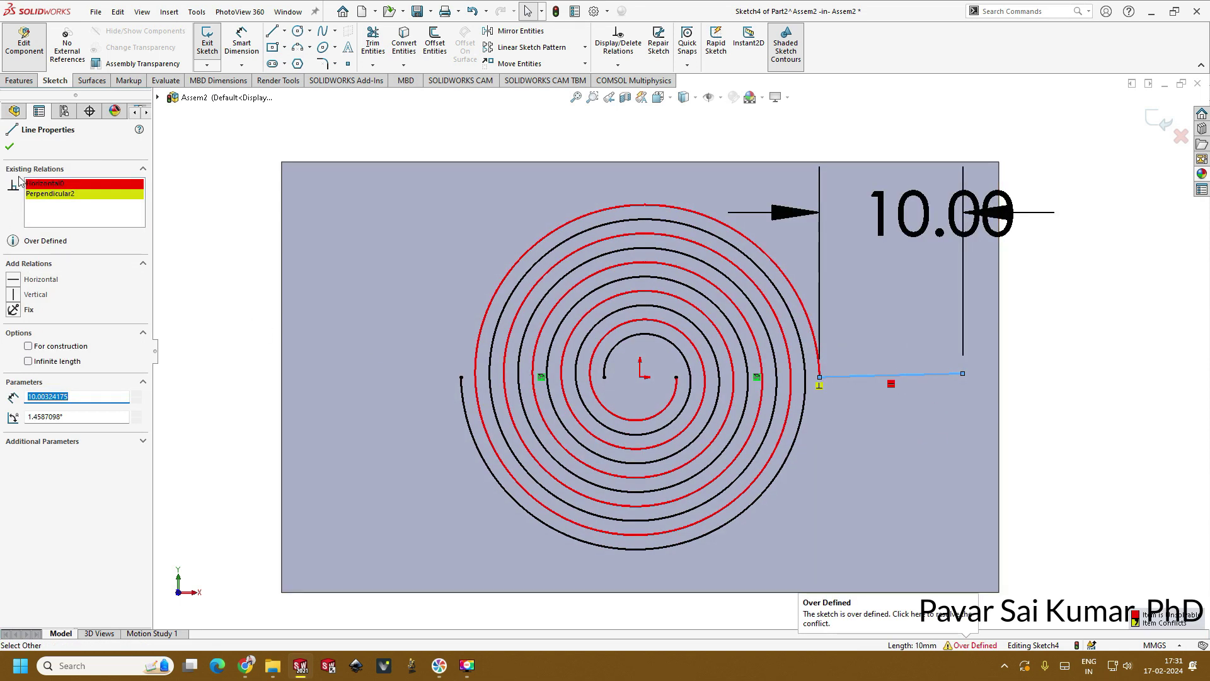
{"action": "right_click", "coordinate": [64, 194]}
{"action": "left_click", "coordinate": [102, 218]}
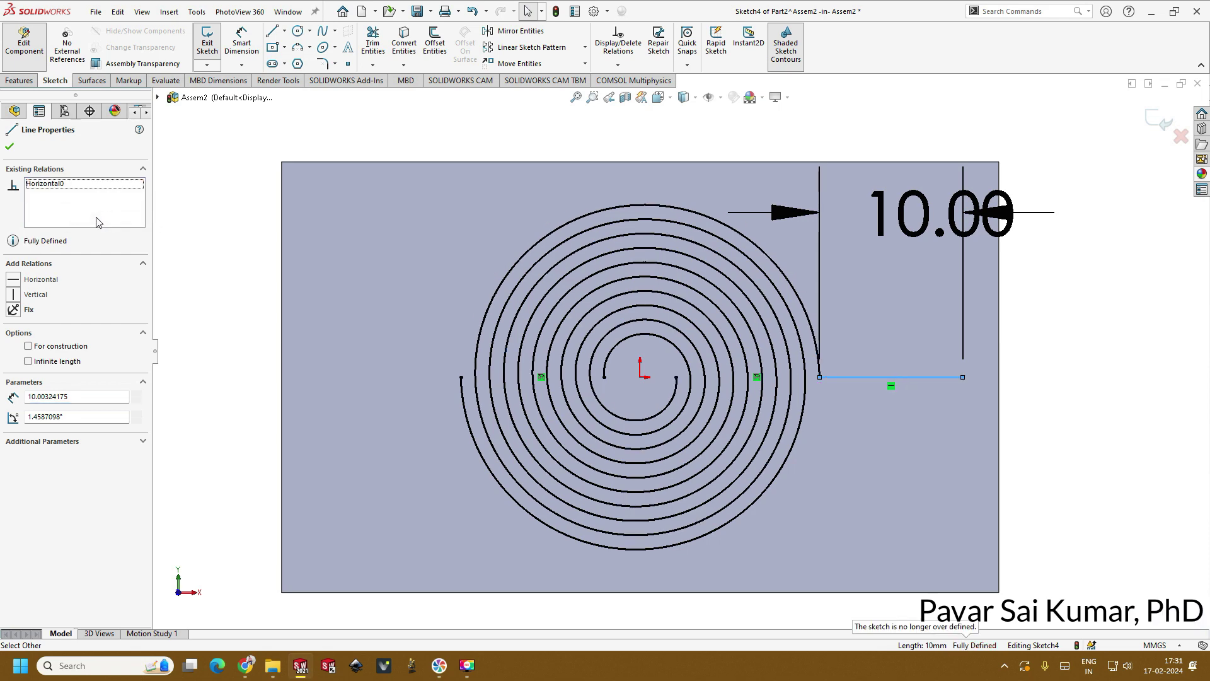
{"action": "left_click", "coordinate": [10, 148]}
Draw a horizontal line about 10.16 mm long outward from the second spiral's outer endpoint
{"action": "scroll", "coordinate": [505, 405], "scroll_direction": "up", "scroll_amount": 3}
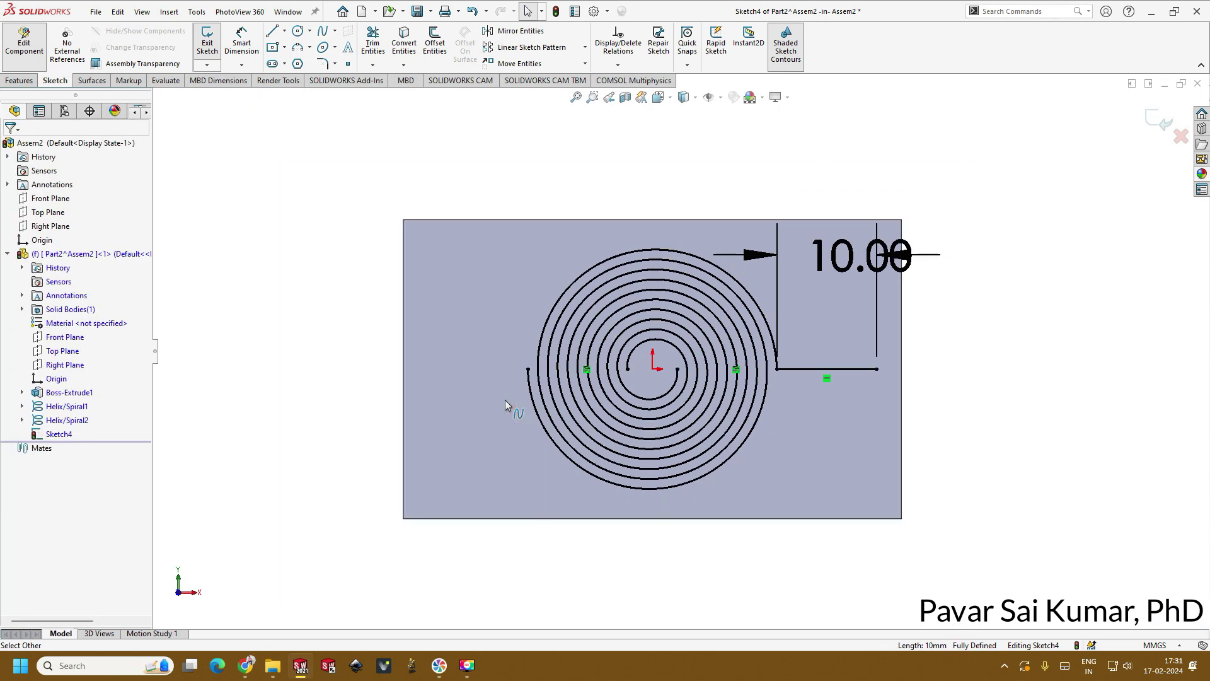
{"action": "left_click", "coordinate": [272, 36]}
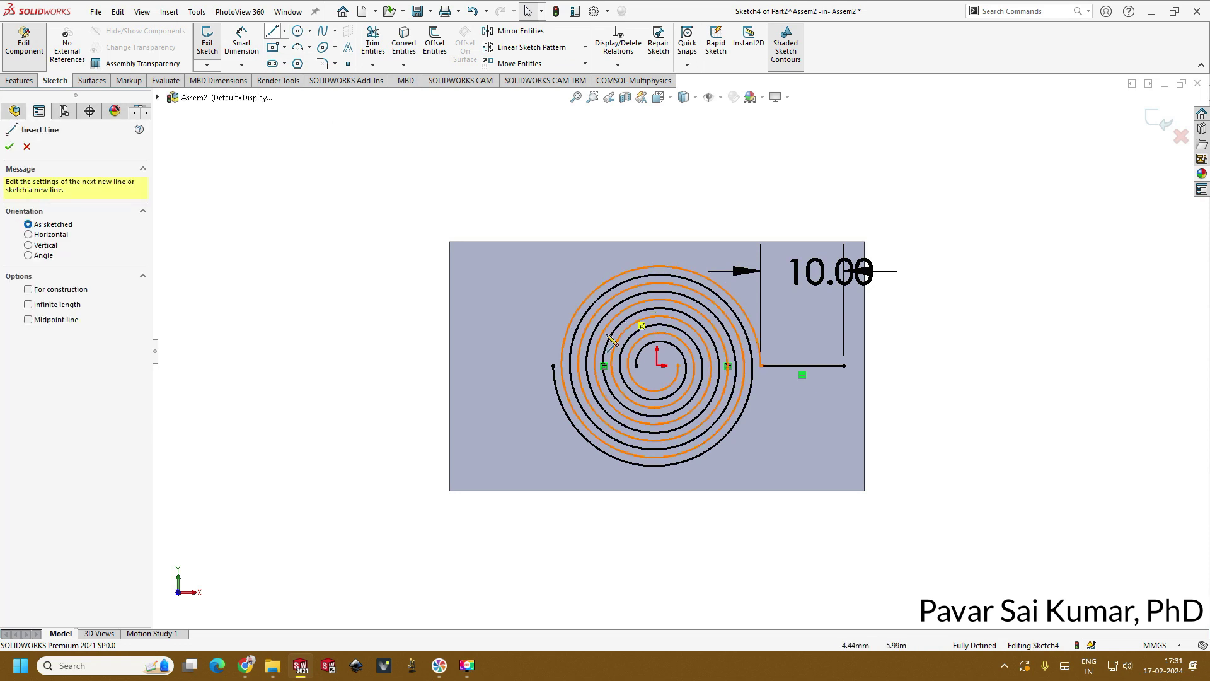
{"action": "left_click", "coordinate": [468, 366]}
{"action": "left_click", "coordinate": [554, 366]}
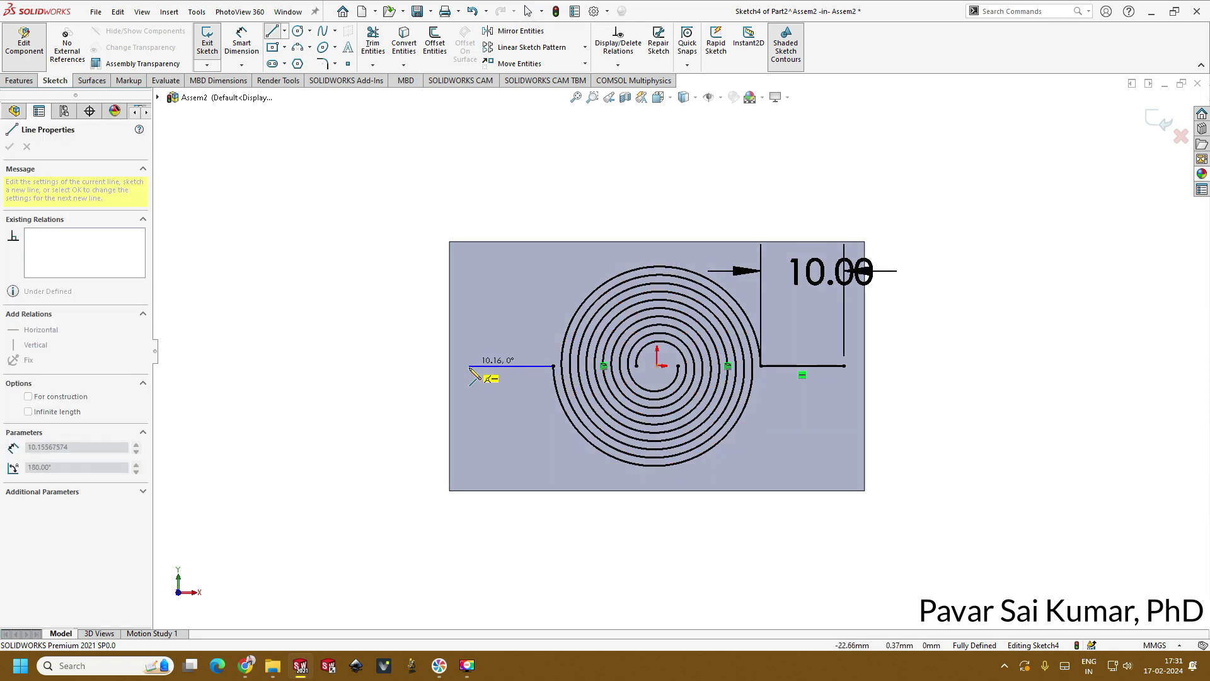
{"action": "key", "text": "Escape"}
Dimension the second spiral's extension line to 10 mm
{"action": "left_click", "coordinate": [242, 42]}
{"action": "left_click", "coordinate": [542, 370]}
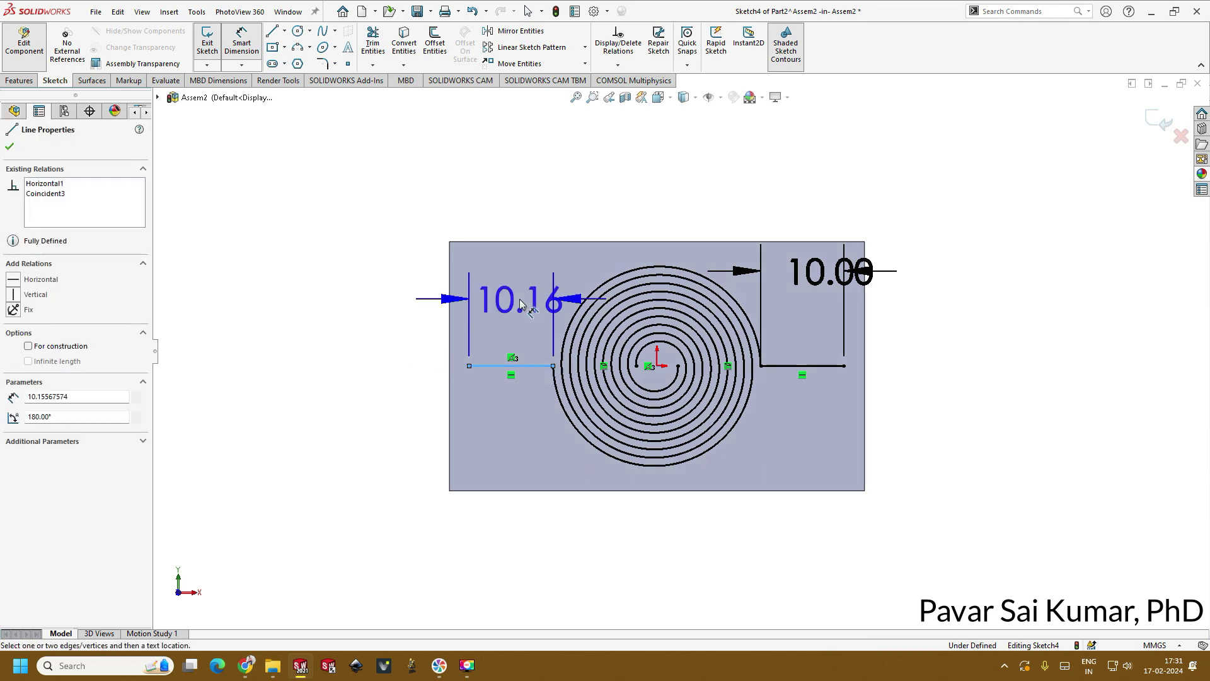
{"action": "left_click", "coordinate": [518, 303]}
{"action": "key", "text": "Return"}
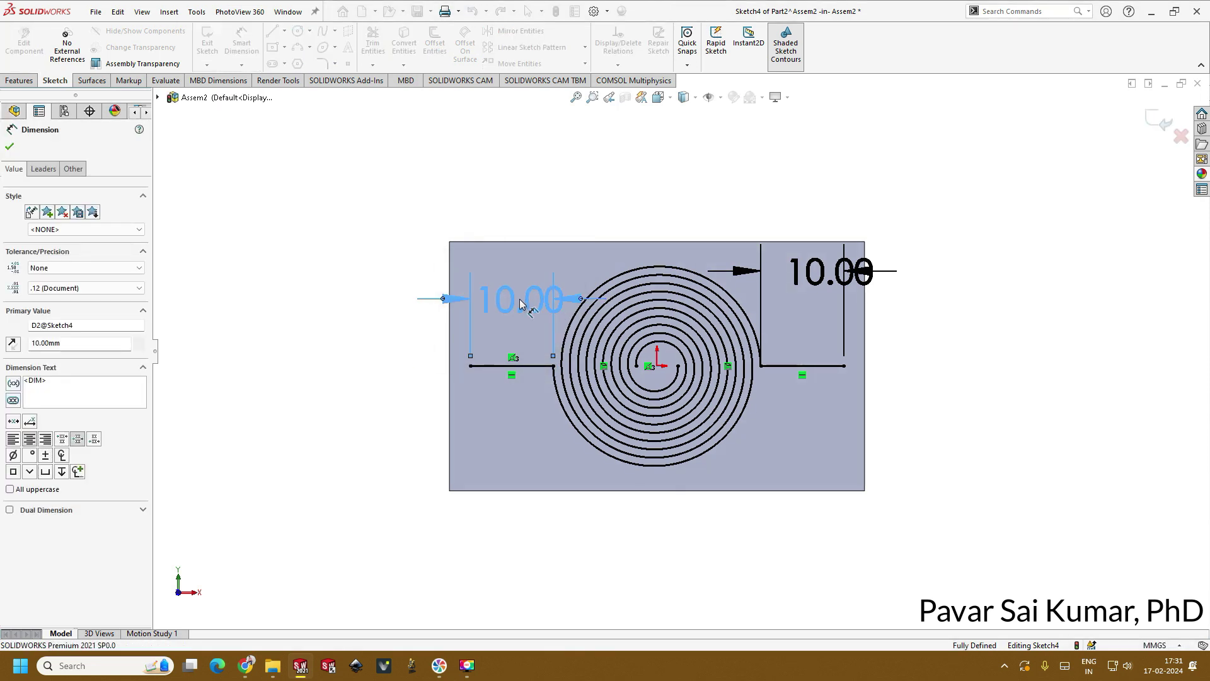
{"action": "key", "text": "Escape"}
Try to offset both spirals with their extension lines 0.10 mm bi-directionally, with the base geometry as construction
{"action": "left_click", "coordinate": [441, 49]}
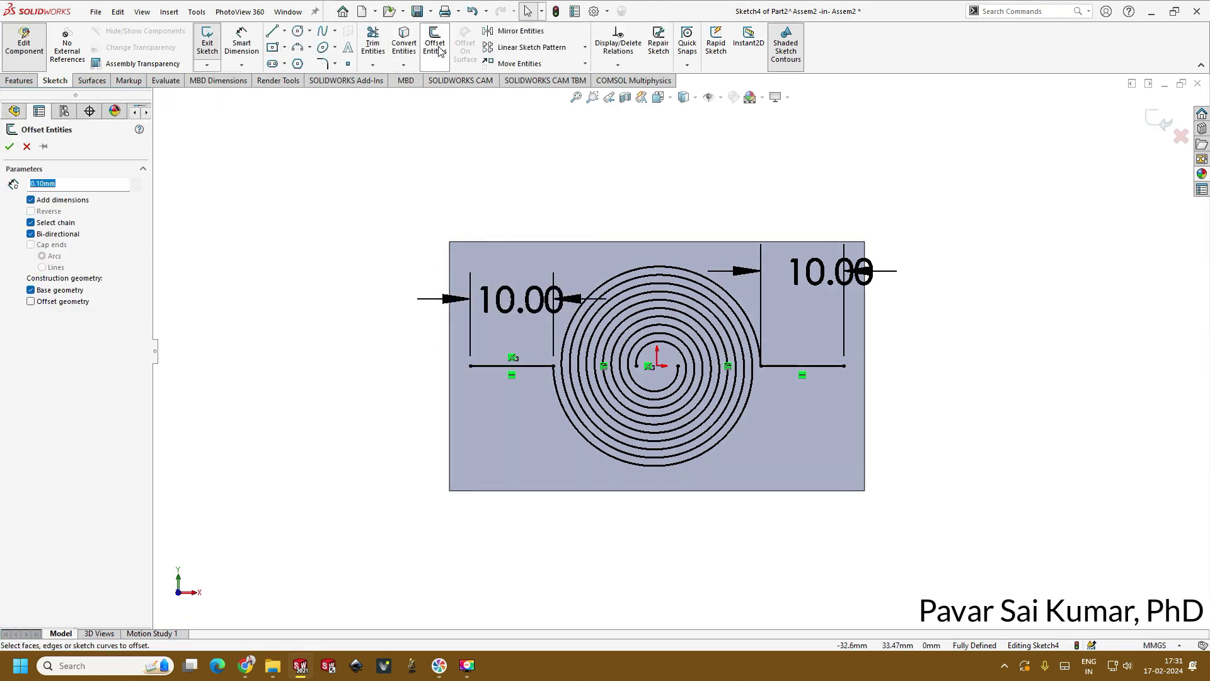
{"action": "left_click", "coordinate": [532, 366]}
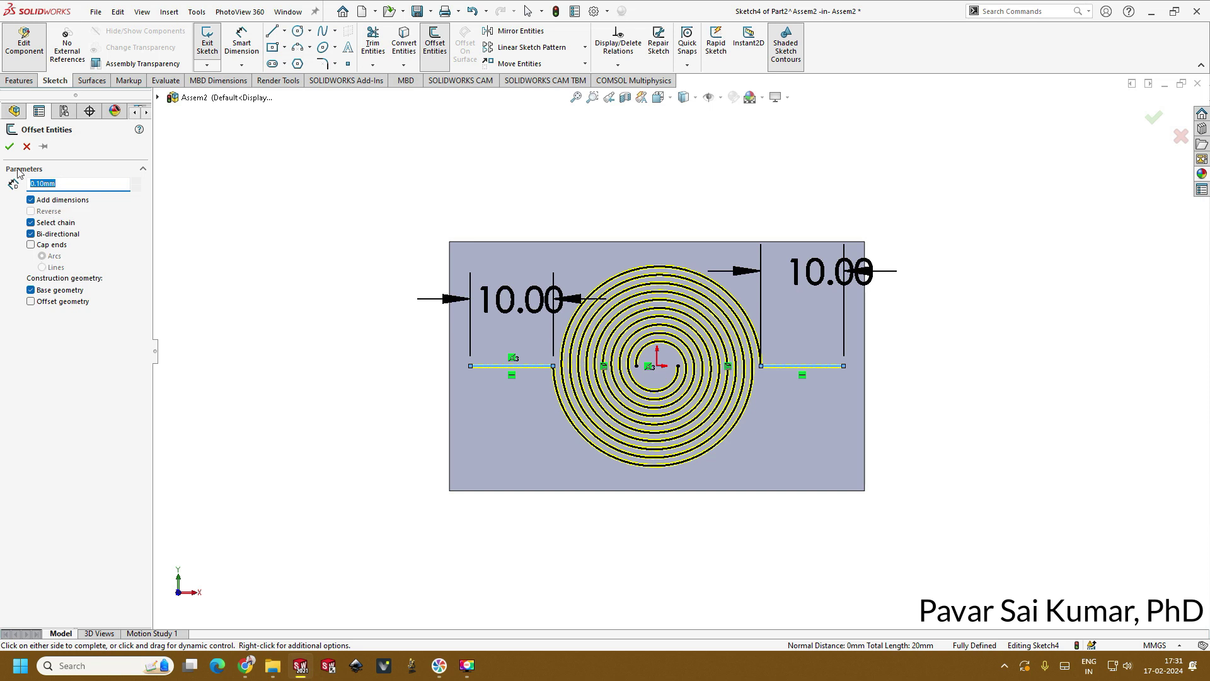
{"action": "left_click", "coordinate": [10, 147]}
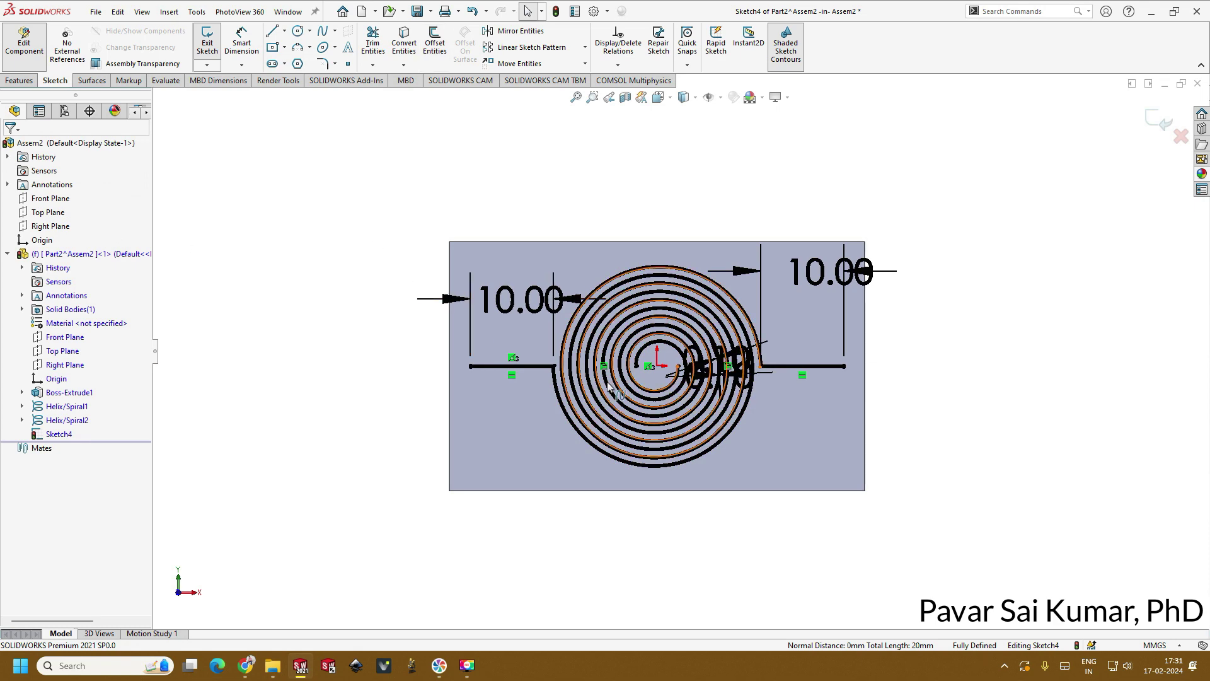
{"action": "scroll", "coordinate": [616, 401], "scroll_direction": "down", "scroll_amount": 4}
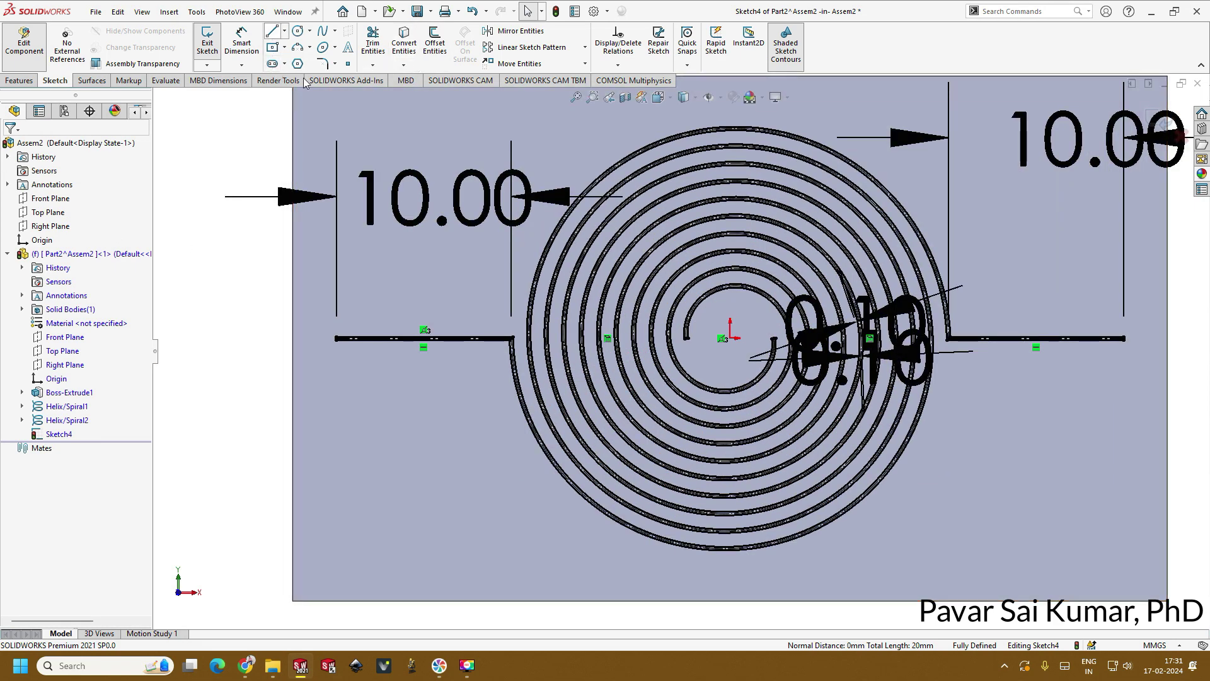
{"action": "left_click", "coordinate": [272, 31]}
{"action": "scroll", "coordinate": [391, 334], "scroll_direction": "down", "scroll_amount": 3}
{"action": "scroll", "coordinate": [329, 325], "scroll_direction": "down", "scroll_amount": 2}
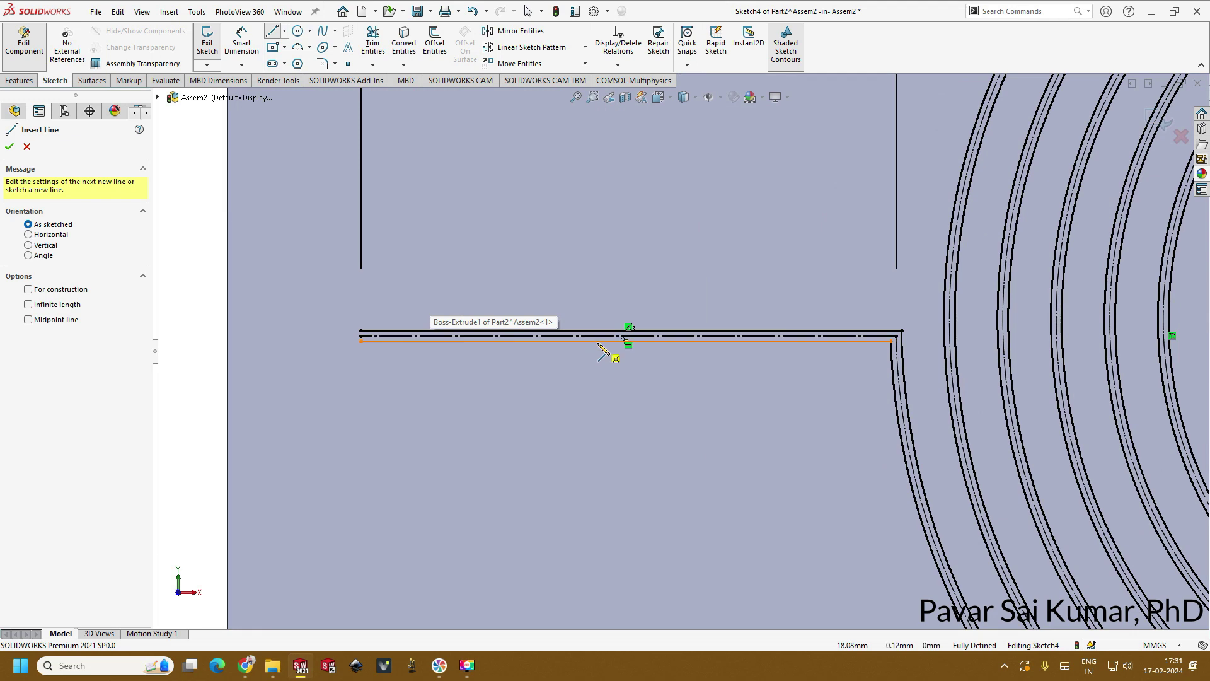
{"action": "scroll", "coordinate": [598, 344], "scroll_direction": "up", "scroll_amount": 6}
{"action": "key", "text": "Escape"}
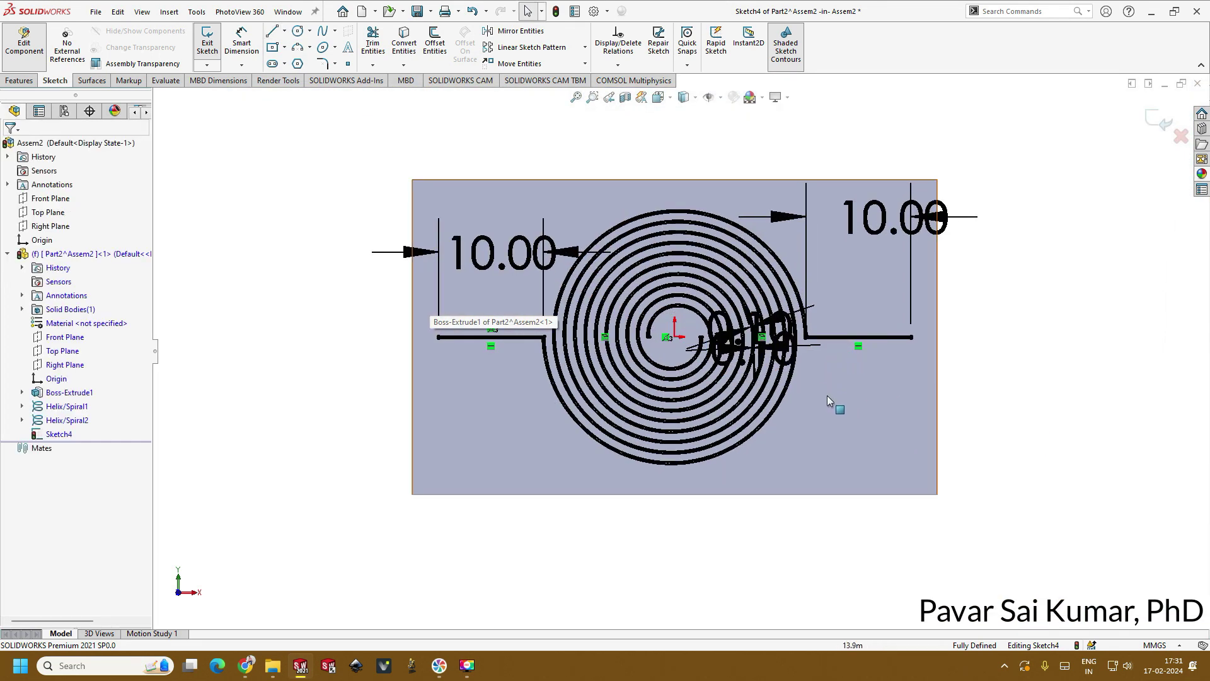
Undo the bi-directional offset of the spirals and extension lines, and clear the selection
{"action": "key", "text": "ctrl+z"}
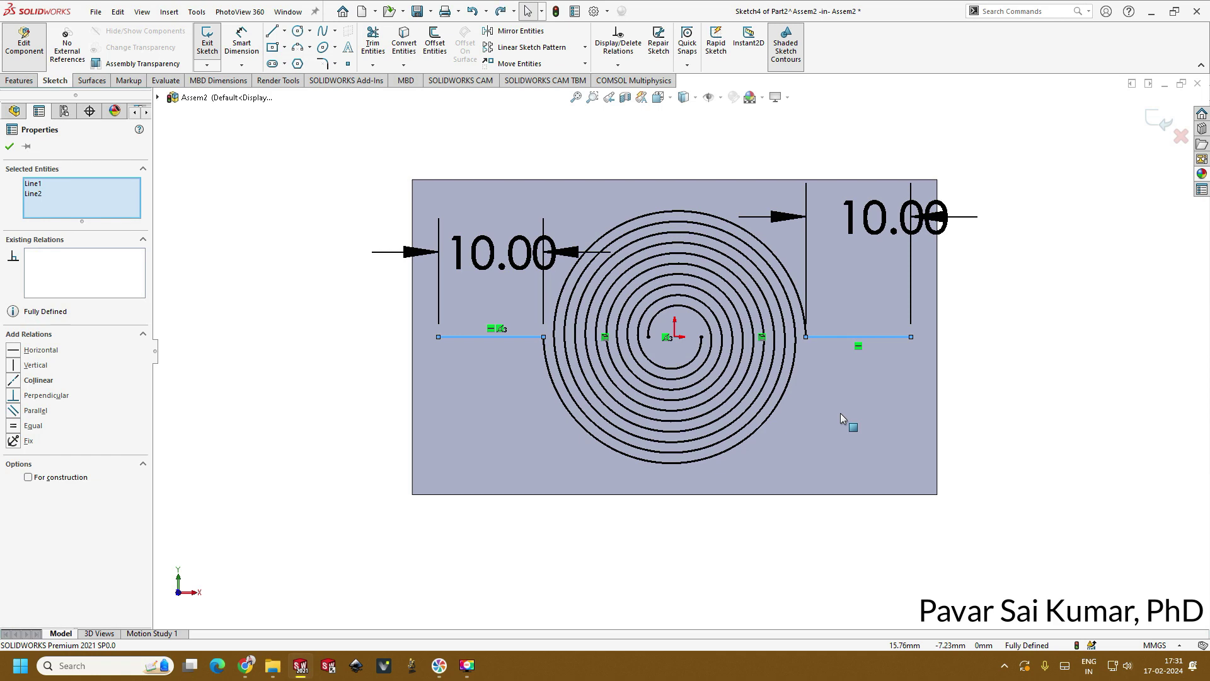
{"action": "scroll", "coordinate": [870, 345], "scroll_direction": "down", "scroll_amount": 3}
{"action": "scroll", "coordinate": [870, 346], "scroll_direction": "up", "scroll_amount": 3}
{"action": "key", "text": "Escape"}
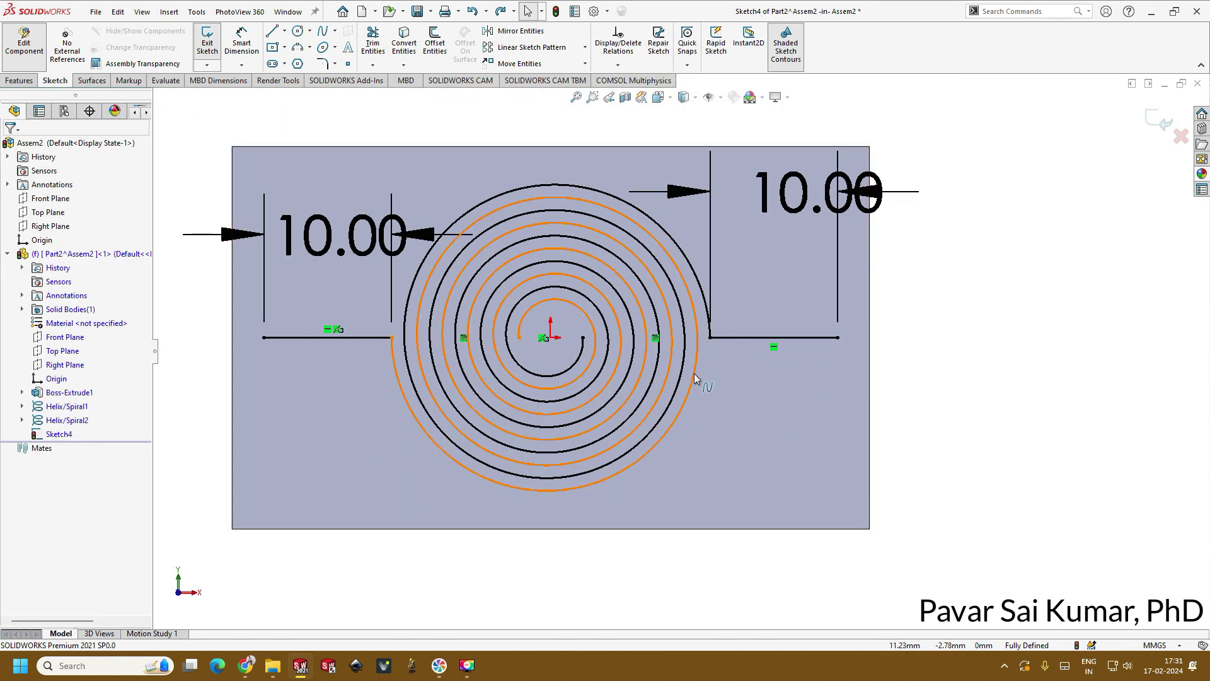
Fillet the two corners where the extension lines meet the spirals with a 2 mm radius
{"action": "left_click", "coordinate": [322, 63]}
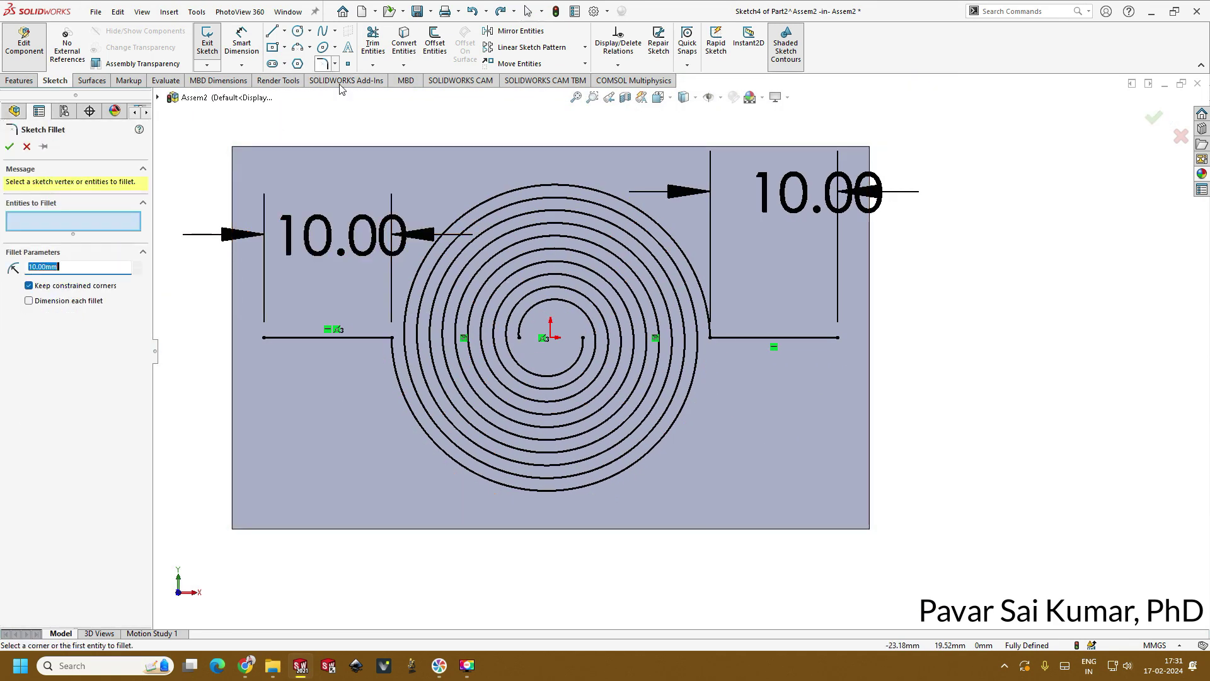
{"action": "scroll", "coordinate": [359, 343], "scroll_direction": "down", "scroll_amount": 3}
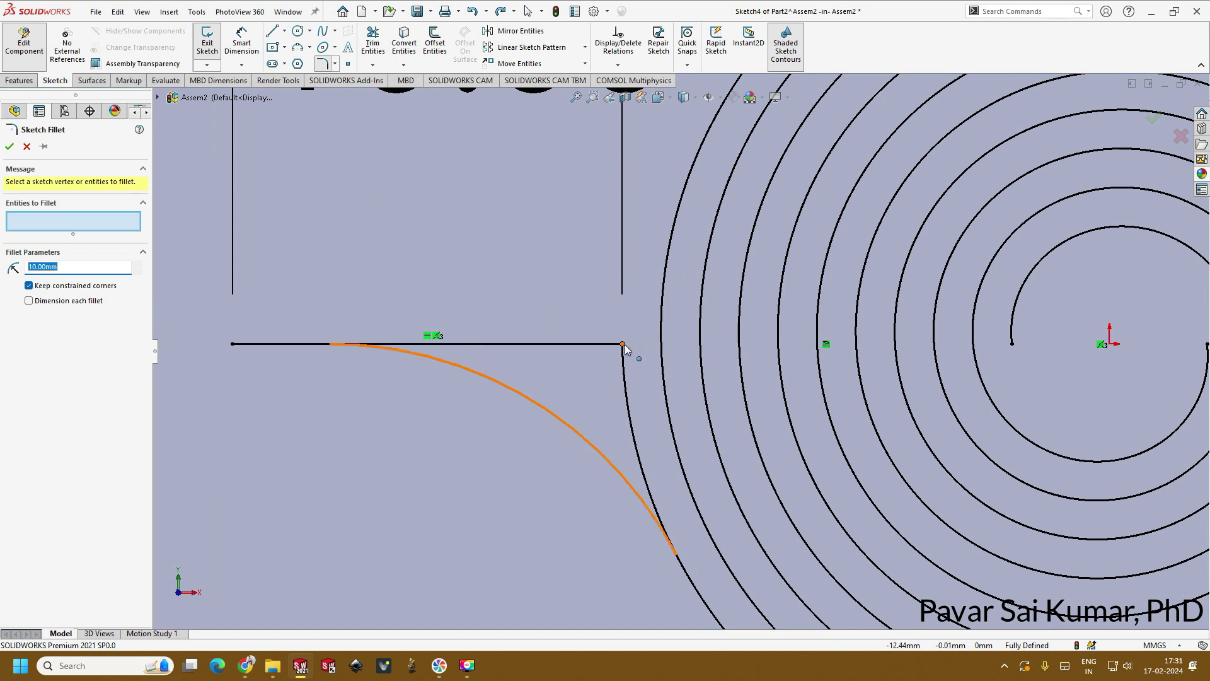
{"action": "left_click", "coordinate": [623, 345]}
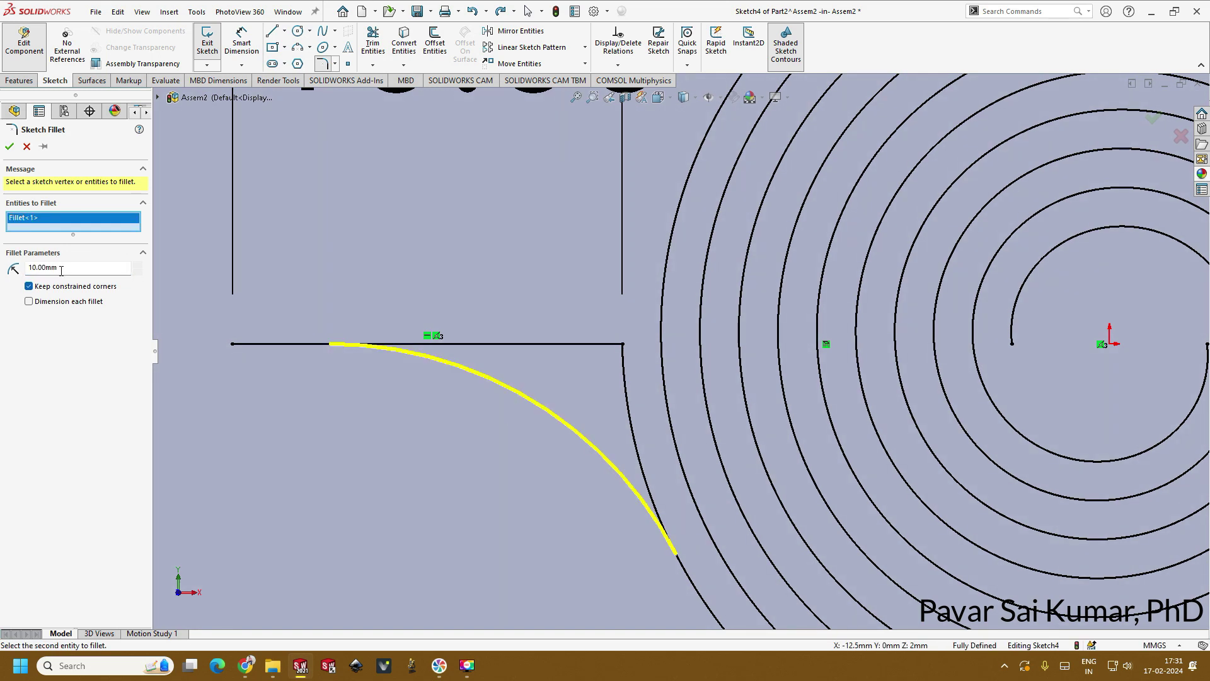
{"action": "key", "text": "Return"}
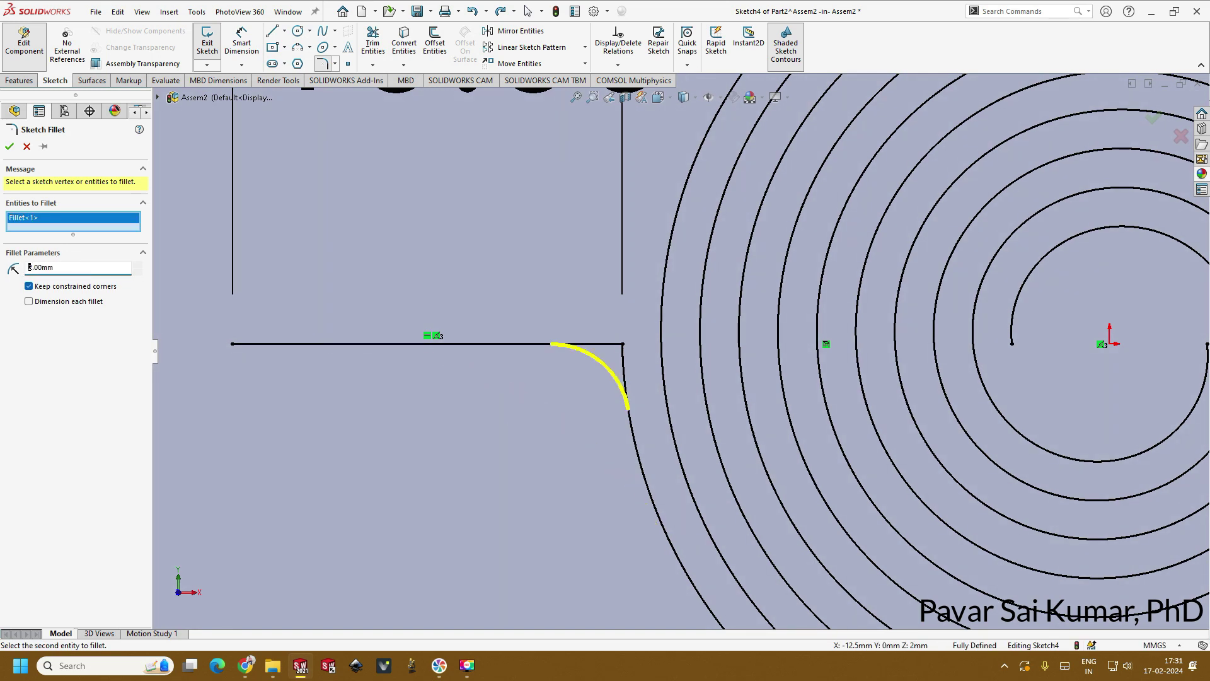
{"action": "scroll", "coordinate": [819, 353], "scroll_direction": "up", "scroll_amount": 5}
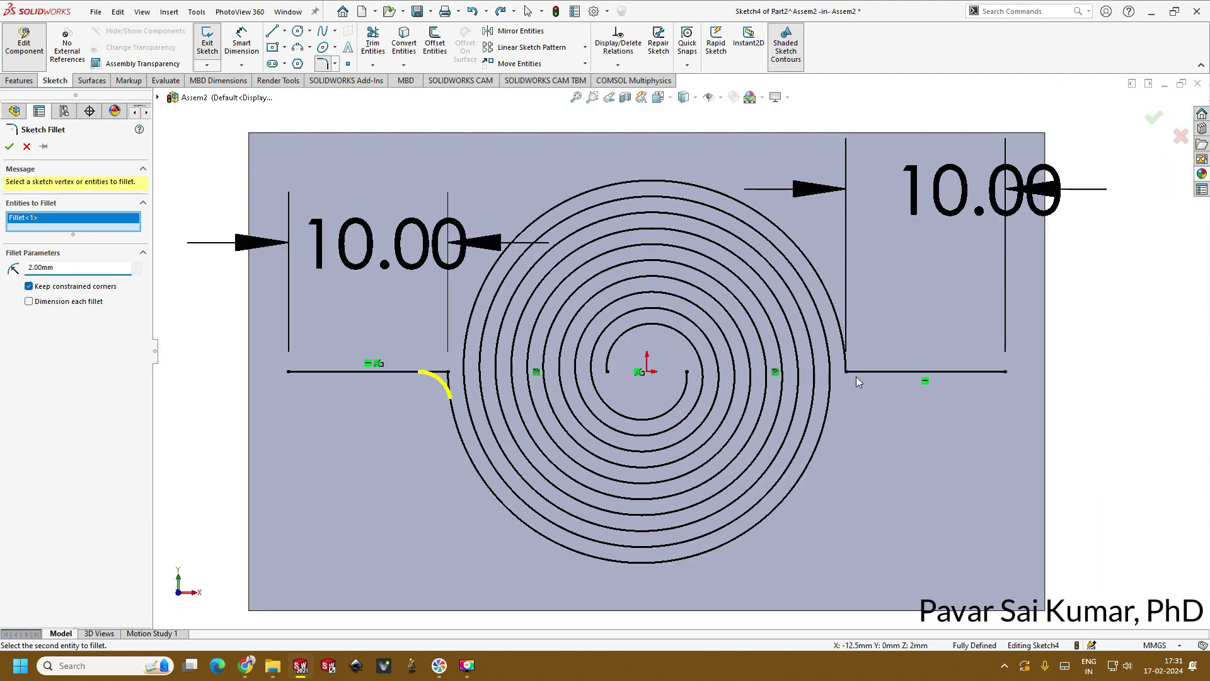
{"action": "left_click", "coordinate": [847, 371]}
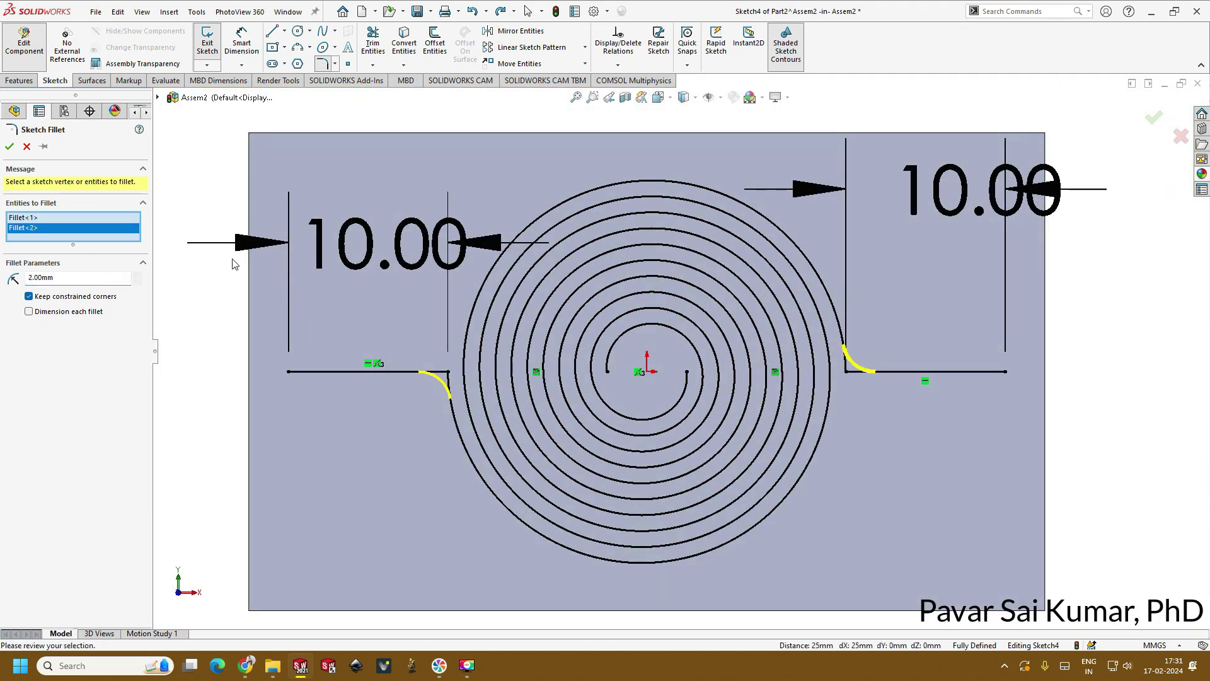
{"action": "left_click", "coordinate": [9, 147]}
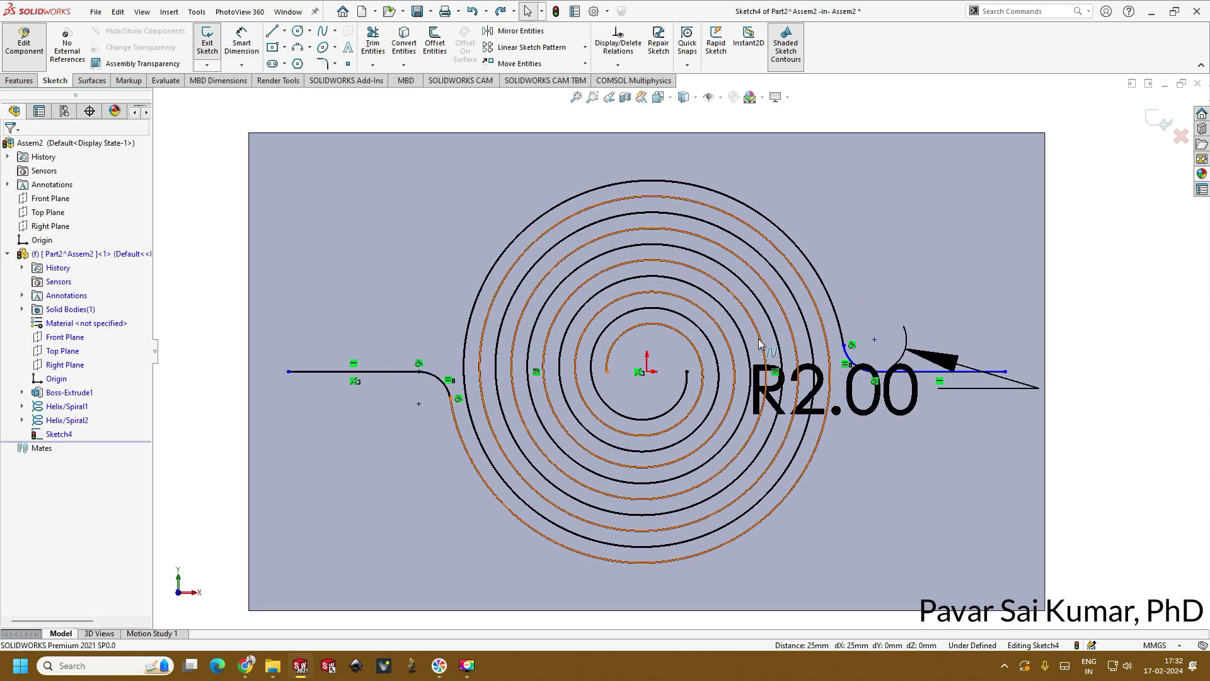
Move the fillet radius dimension up, clear of the spirals, and undo a test move of the second extension line's outer endpoint
{"action": "scroll", "coordinate": [650, 369], "scroll_direction": "up", "scroll_amount": 2}
{"action": "scroll", "coordinate": [803, 404], "scroll_direction": "down", "scroll_amount": 4}
{"action": "left_click_drag", "start_coordinate": [795, 412], "coordinate": [977, 179]}
{"action": "key", "text": "z"}
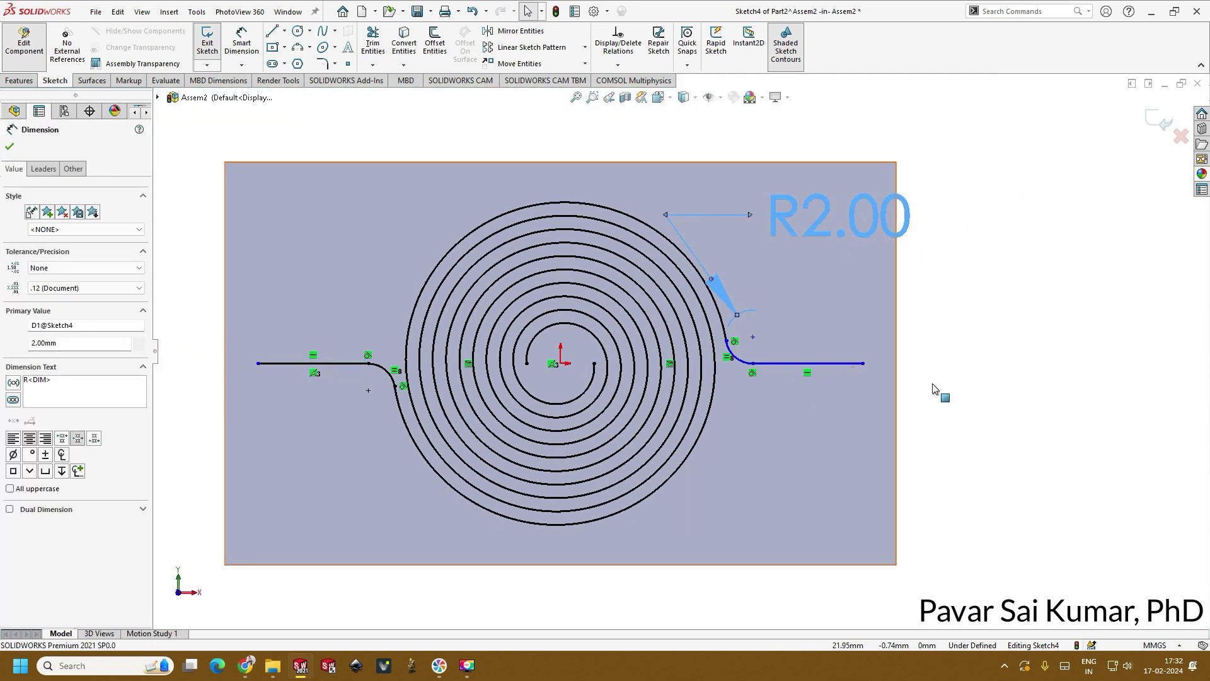
{"action": "mouse_move", "coordinate": [862, 363]}
{"action": "left_mouse_down"}
{"action": "mouse_move", "coordinate": [810, 327]}
{"action": "mouse_move", "coordinate": [853, 419]}
{"action": "mouse_move", "coordinate": [840, 345]}
{"action": "mouse_move", "coordinate": [852, 288]}
{"action": "mouse_move", "coordinate": [879, 263]}
{"action": "mouse_move", "coordinate": [849, 360]}
{"action": "left_mouse_up"}
{"action": "key", "text": "ctrl+z"}
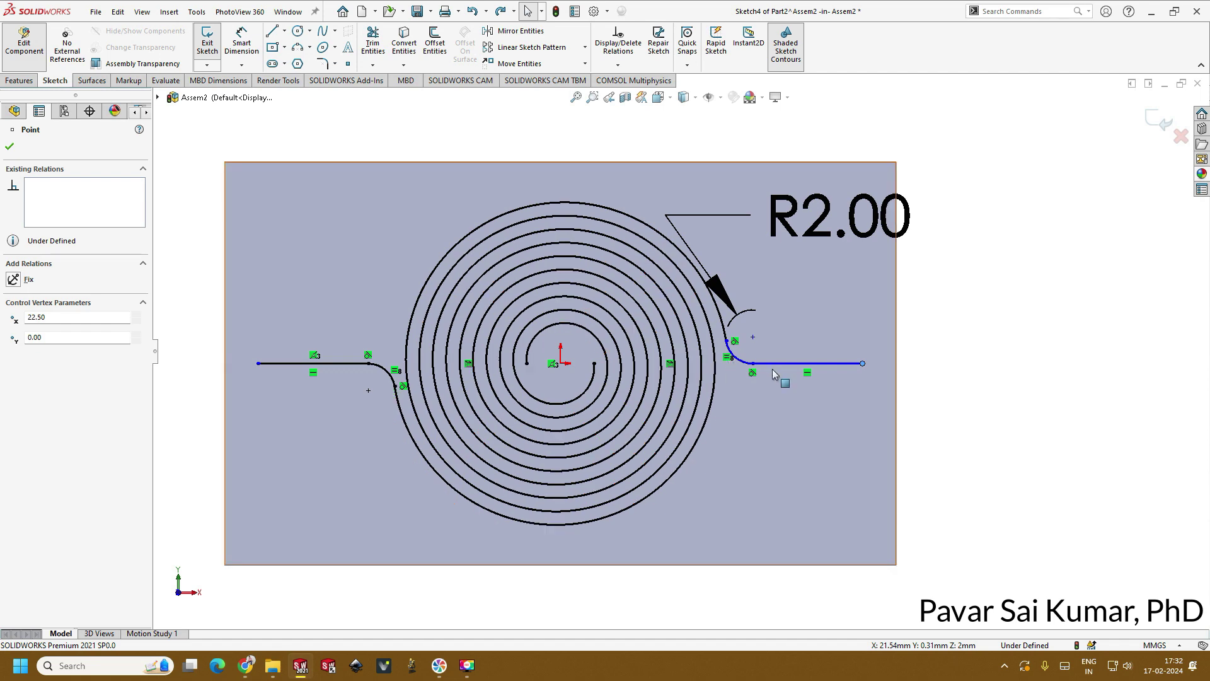
Dimension the vertical distance from the origin to the second fillet's spiral-side endpoint and move the dimension clear of the plate
{"action": "left_click", "coordinate": [245, 45]}
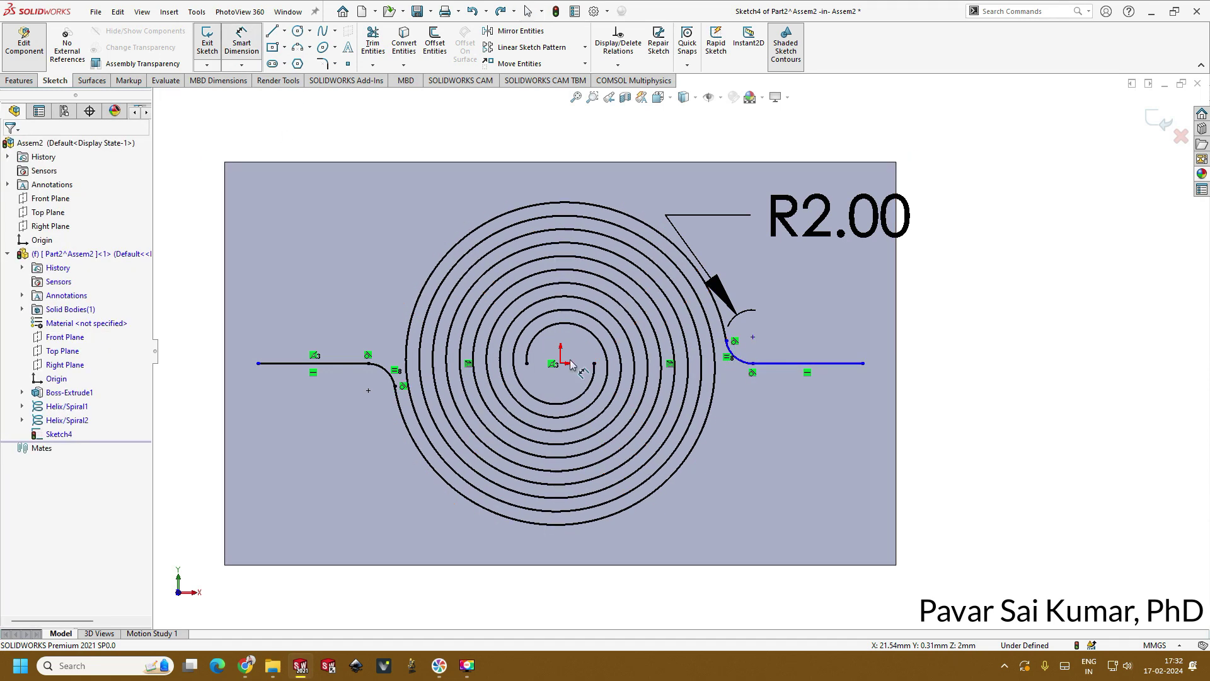
{"action": "left_click", "coordinate": [562, 365]}
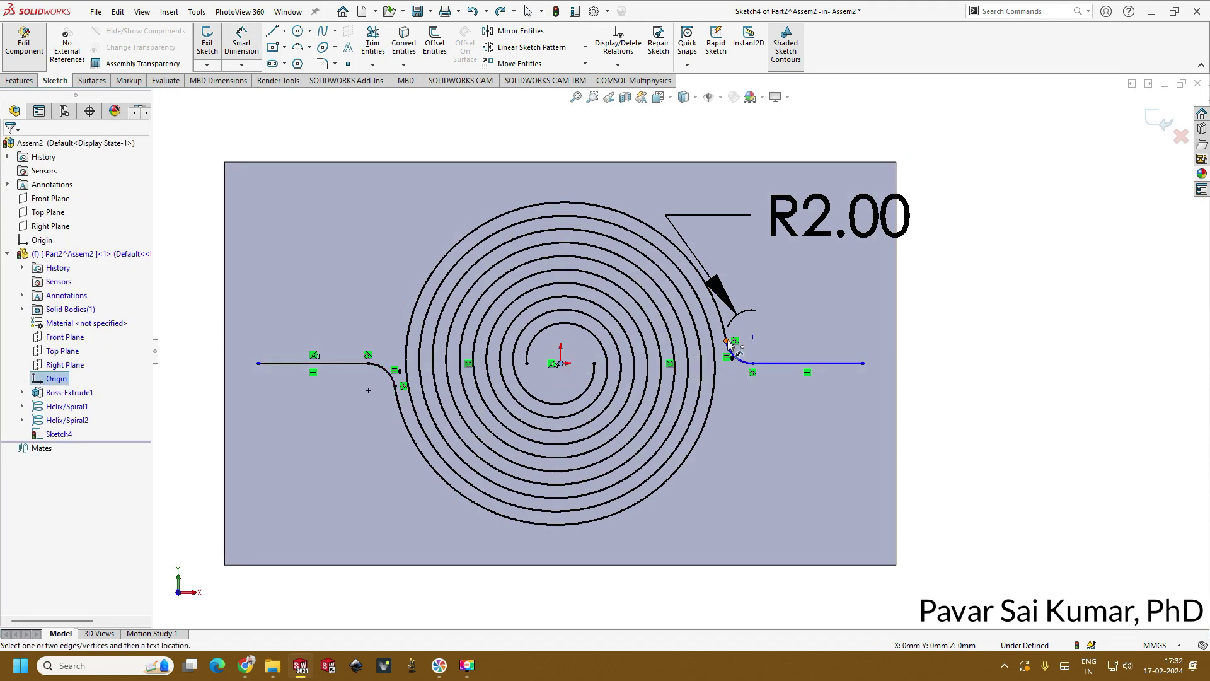
{"action": "left_click", "coordinate": [726, 341]}
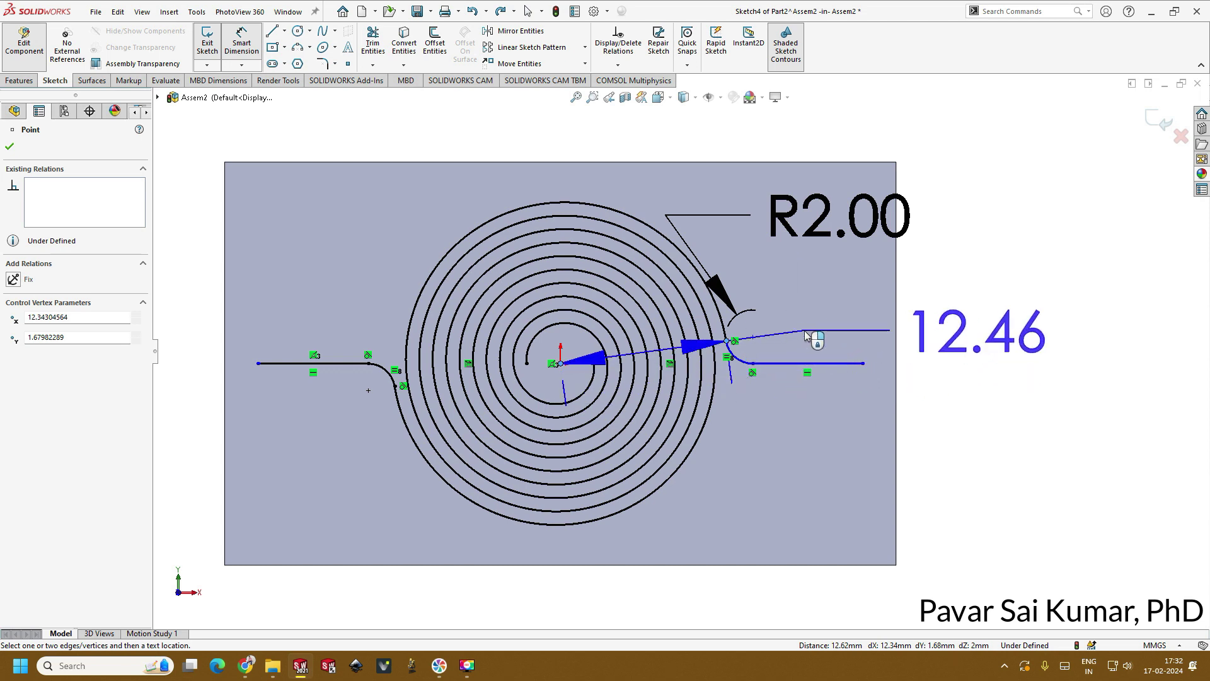
{"action": "left_click", "coordinate": [800, 354]}
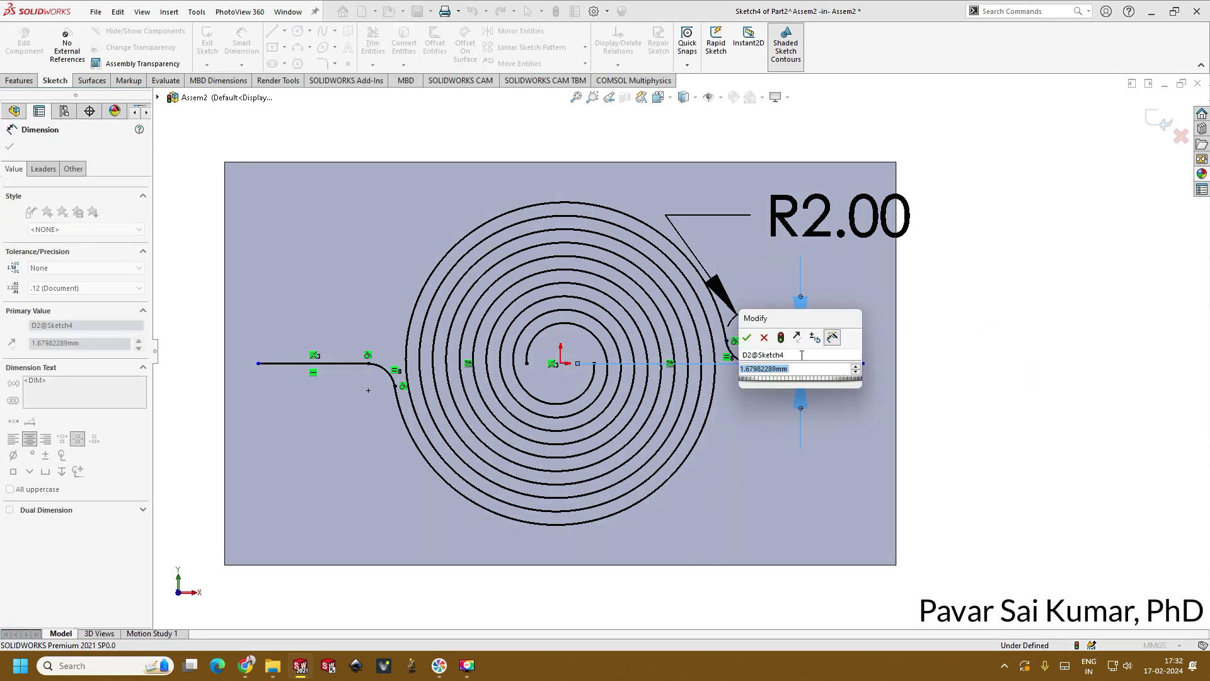
{"action": "left_click", "coordinate": [747, 338]}
{"action": "key", "text": "Escape"}
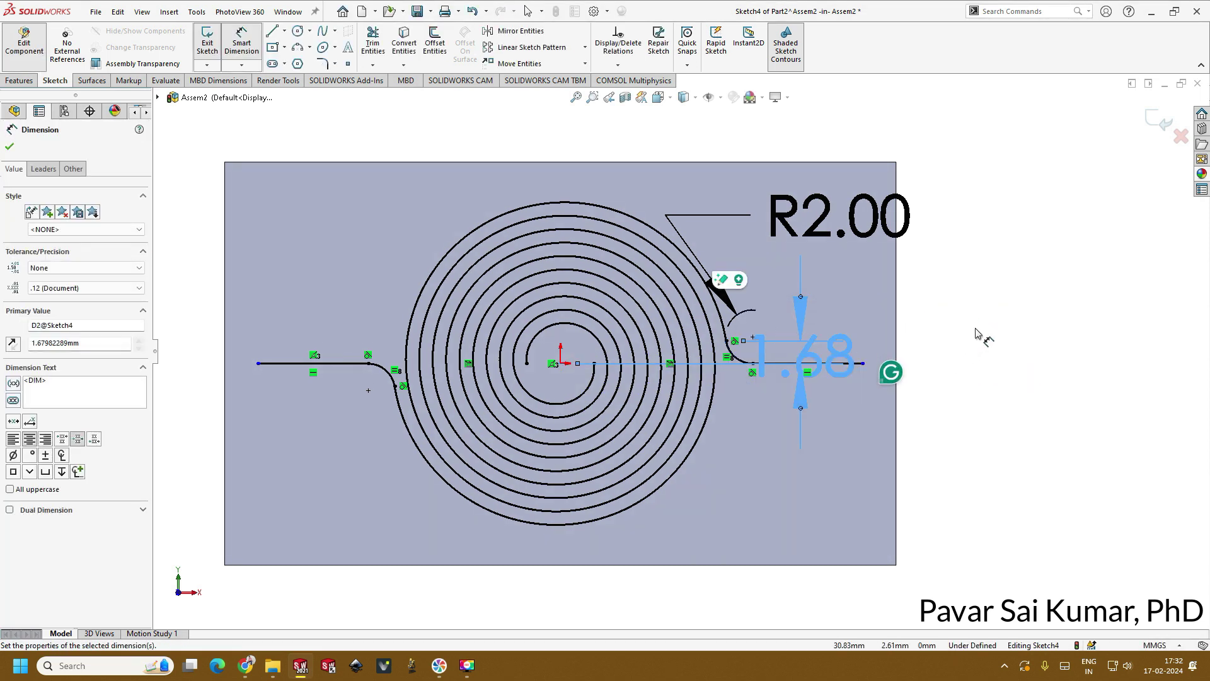
{"action": "left_click_drag", "start_coordinate": [816, 357], "coordinate": [907, 256]}
Try stretching the second extension line outward by its free endpoint, and undo the change
{"action": "left_click_drag", "start_coordinate": [862, 363], "coordinate": [1064, 363]}
{"action": "left_click_drag", "start_coordinate": [797, 366], "coordinate": [932, 367]}
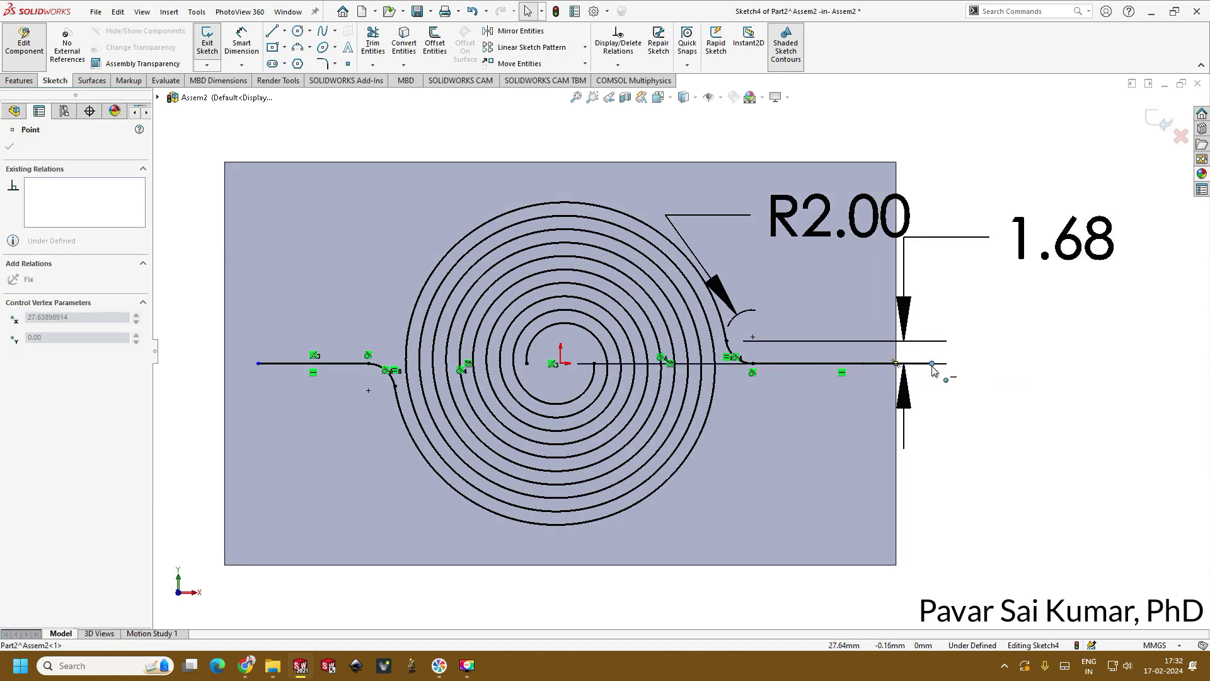
{"action": "key", "text": "ctrl+z"}
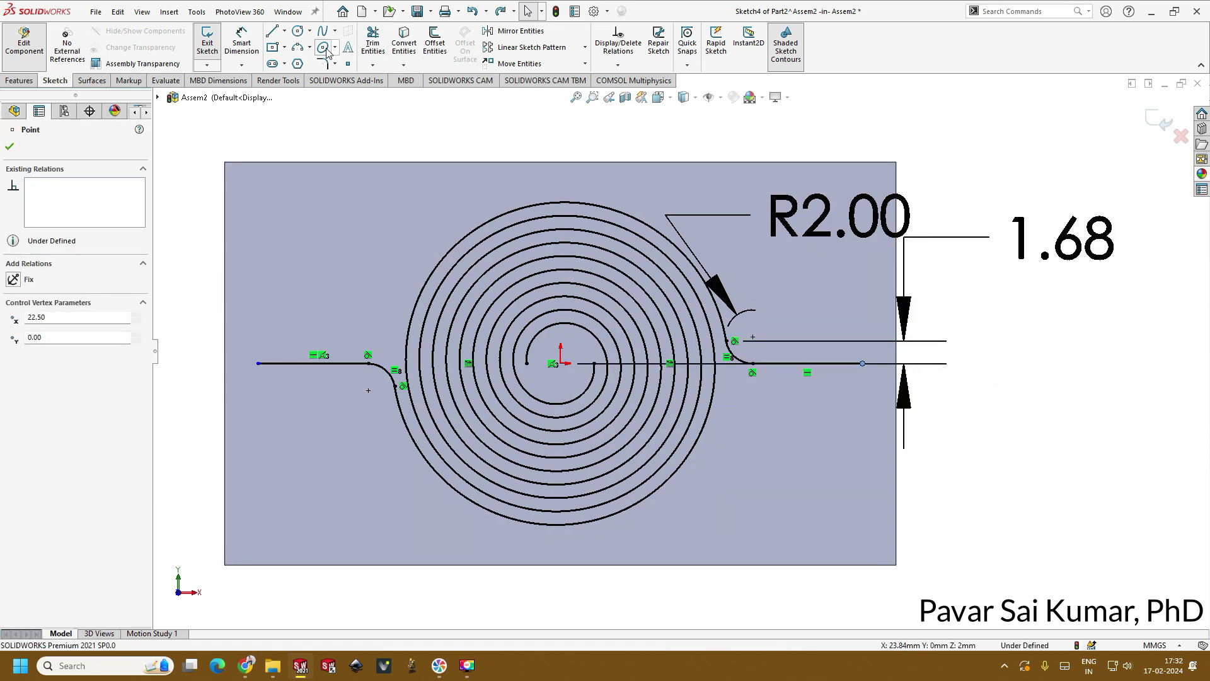
Dimension the length of the second spiral's shortened extension line, placing the dimension below it
{"action": "left_click", "coordinate": [241, 43]}
{"action": "left_click", "coordinate": [838, 366]}
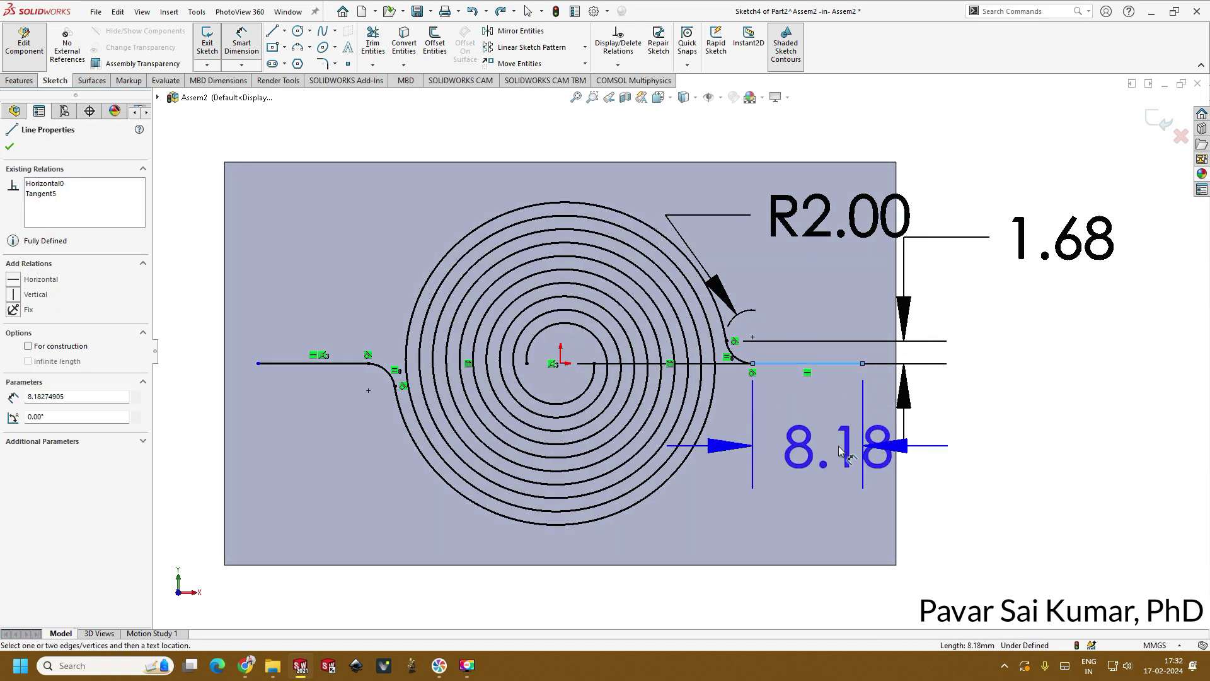
{"action": "left_click", "coordinate": [788, 434]}
{"action": "left_click", "coordinate": [786, 431]}
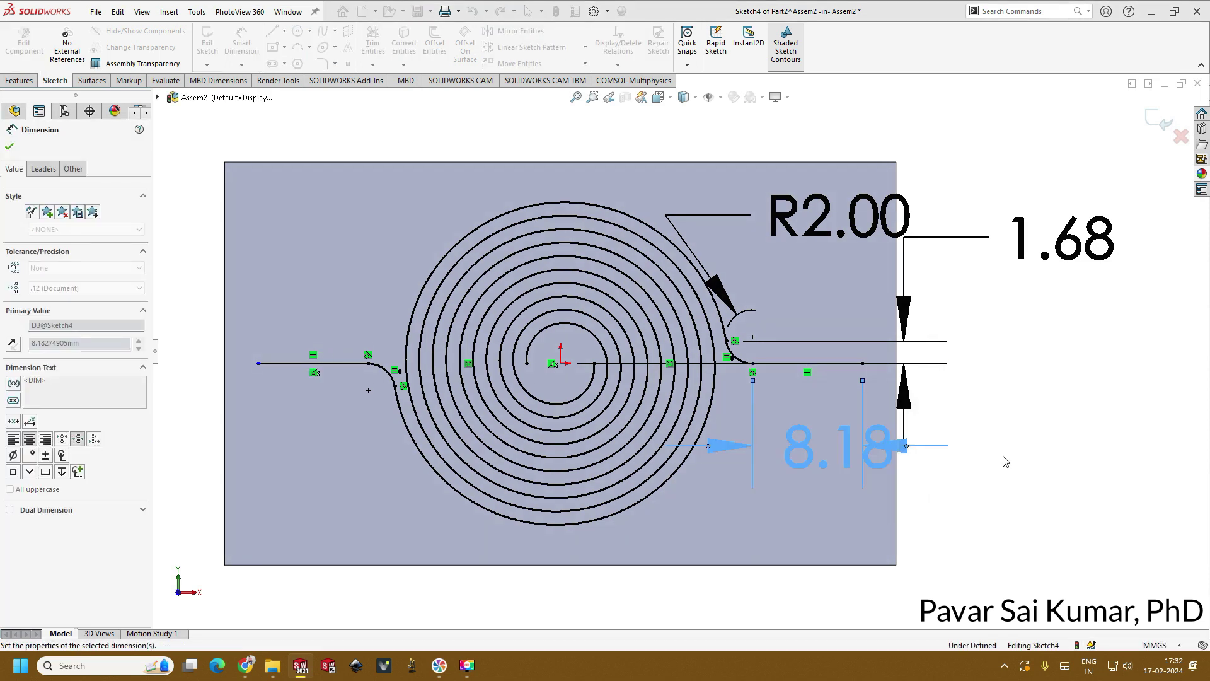
{"action": "key", "text": "Escape"}
Dimension the length of the first spiral's shortened extension line, placing the dimension above it
{"action": "left_click", "coordinate": [244, 50]}
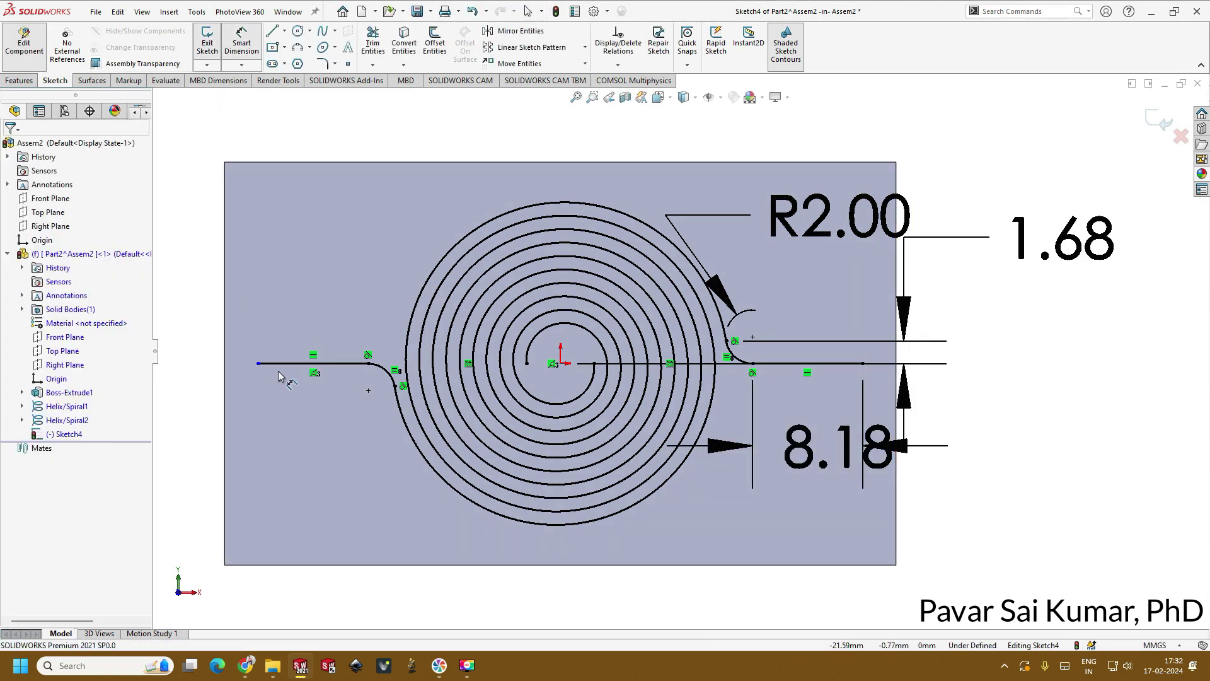
{"action": "left_click", "coordinate": [288, 365]}
{"action": "left_click", "coordinate": [271, 283]}
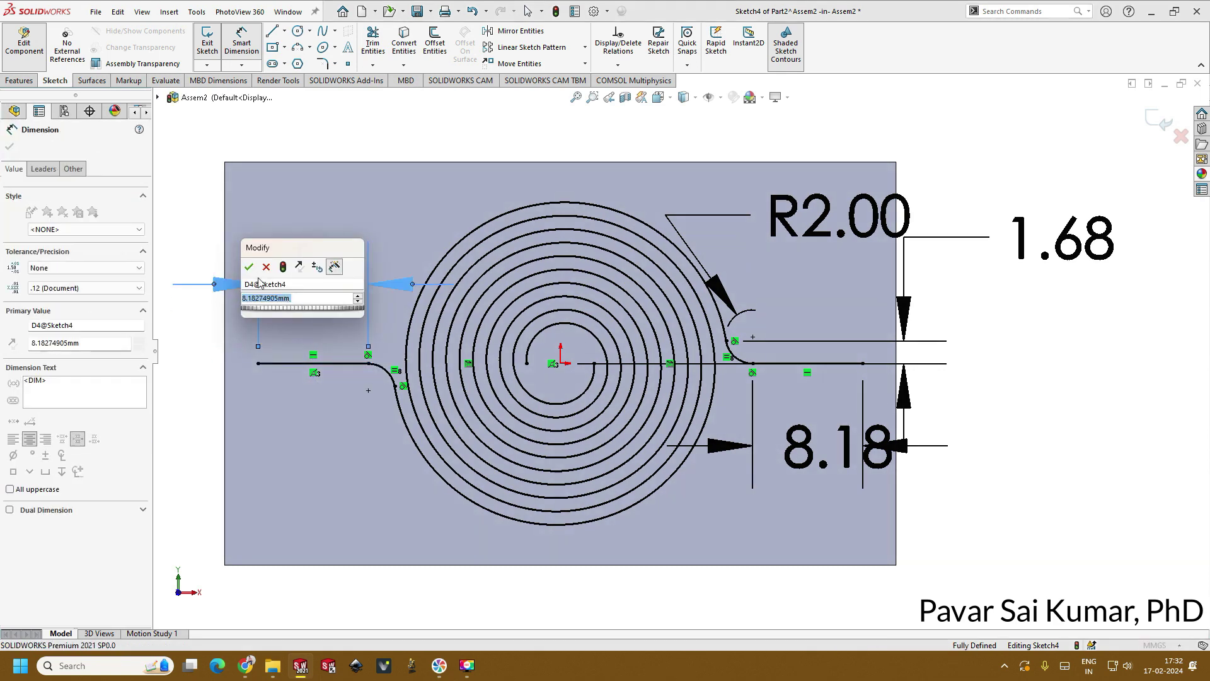
{"action": "left_click", "coordinate": [250, 270]}
{"action": "key", "text": "Escape"}
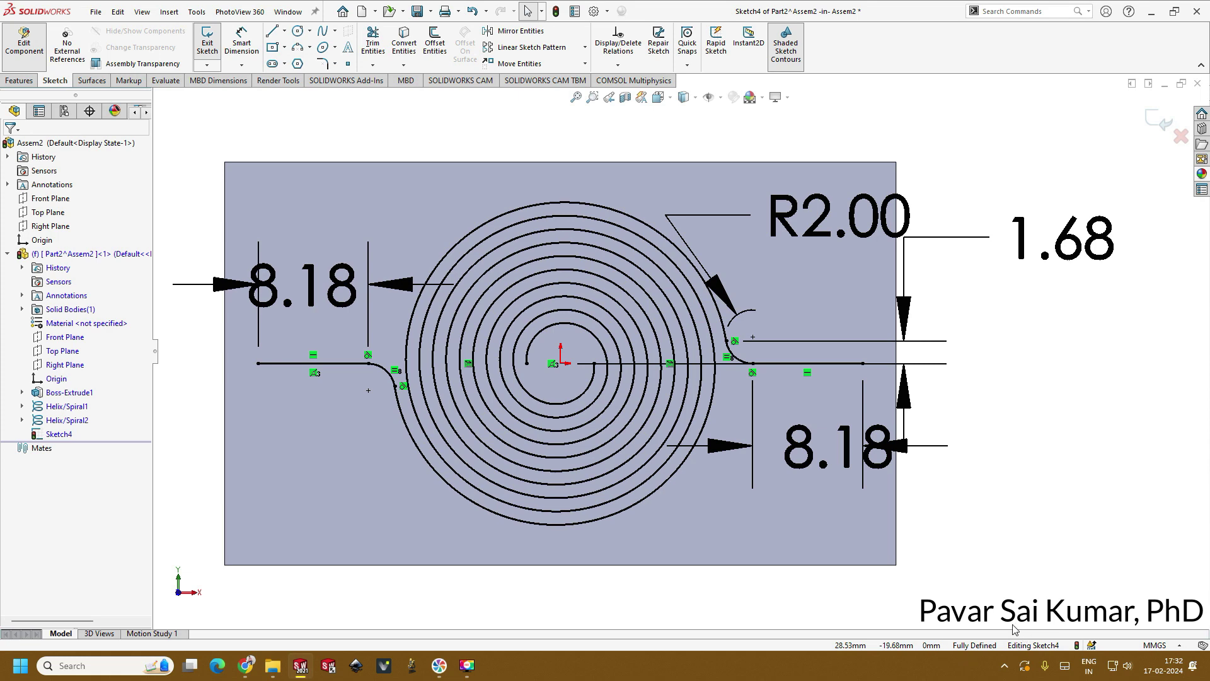
Try to offset the filleted extension line and spiral chain 0.10 mm bi-directionally
{"action": "scroll", "coordinate": [883, 554], "scroll_direction": "up", "scroll_amount": 3}
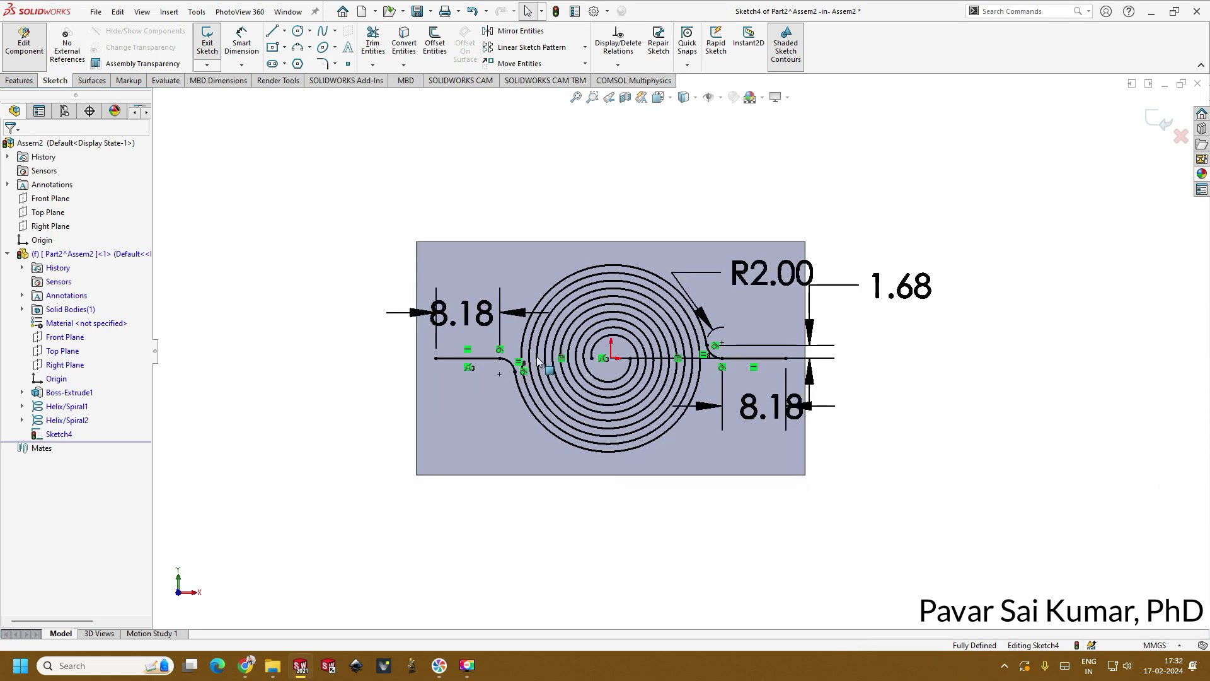
{"action": "scroll", "coordinate": [553, 389], "scroll_direction": "down", "scroll_amount": 1}
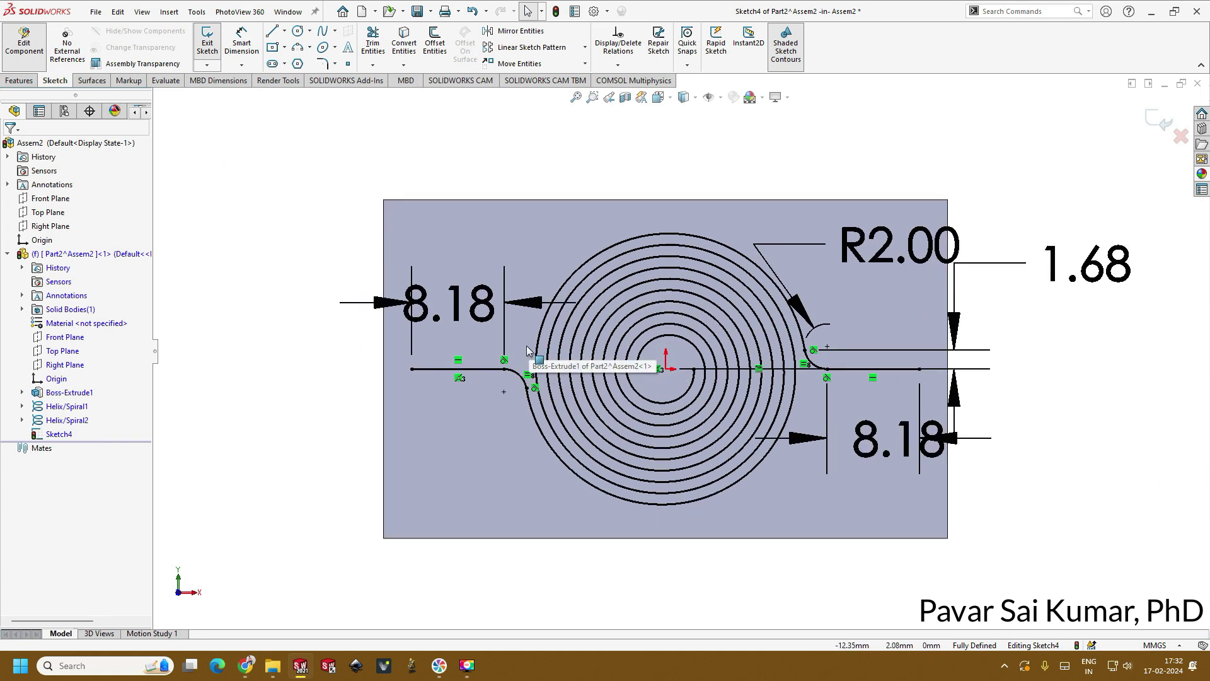
{"action": "left_click", "coordinate": [442, 38]}
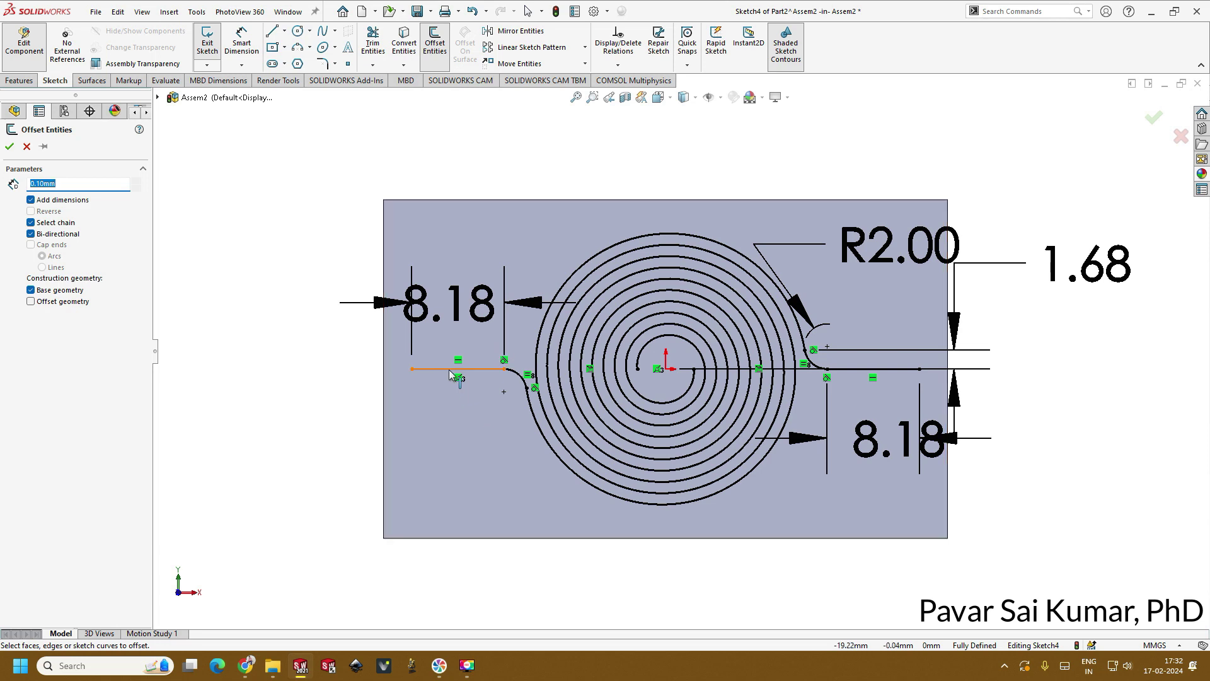
{"action": "left_click", "coordinate": [481, 368]}
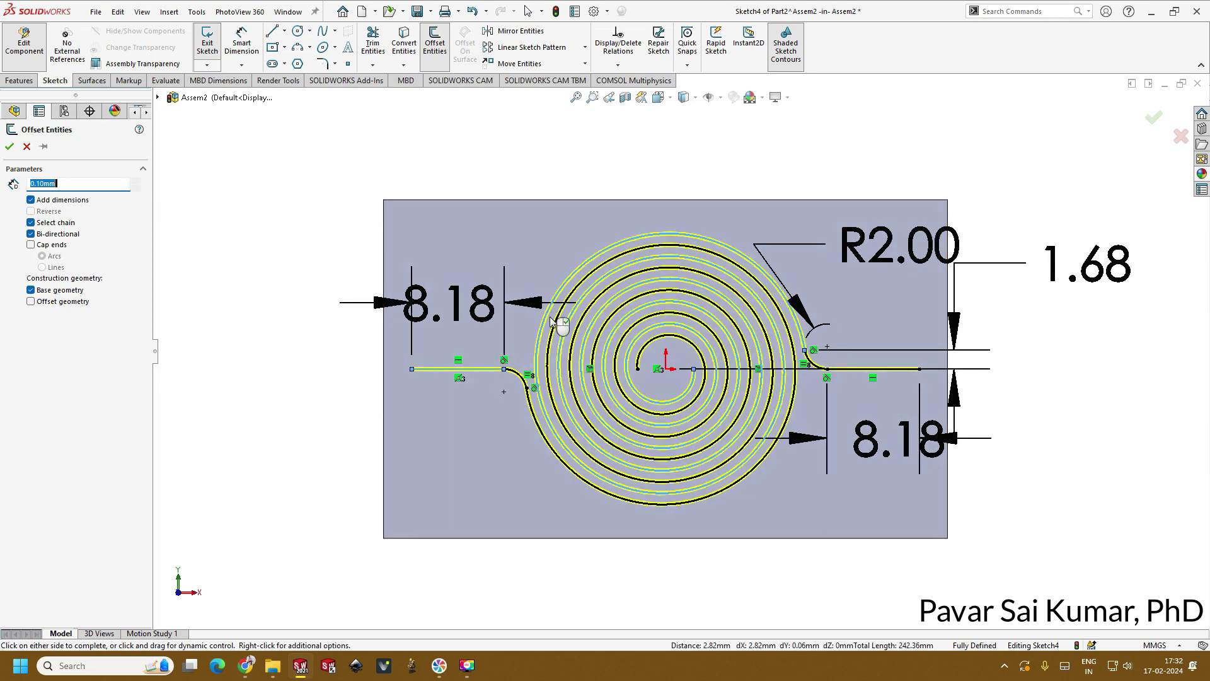
{"action": "left_click", "coordinate": [414, 366]}
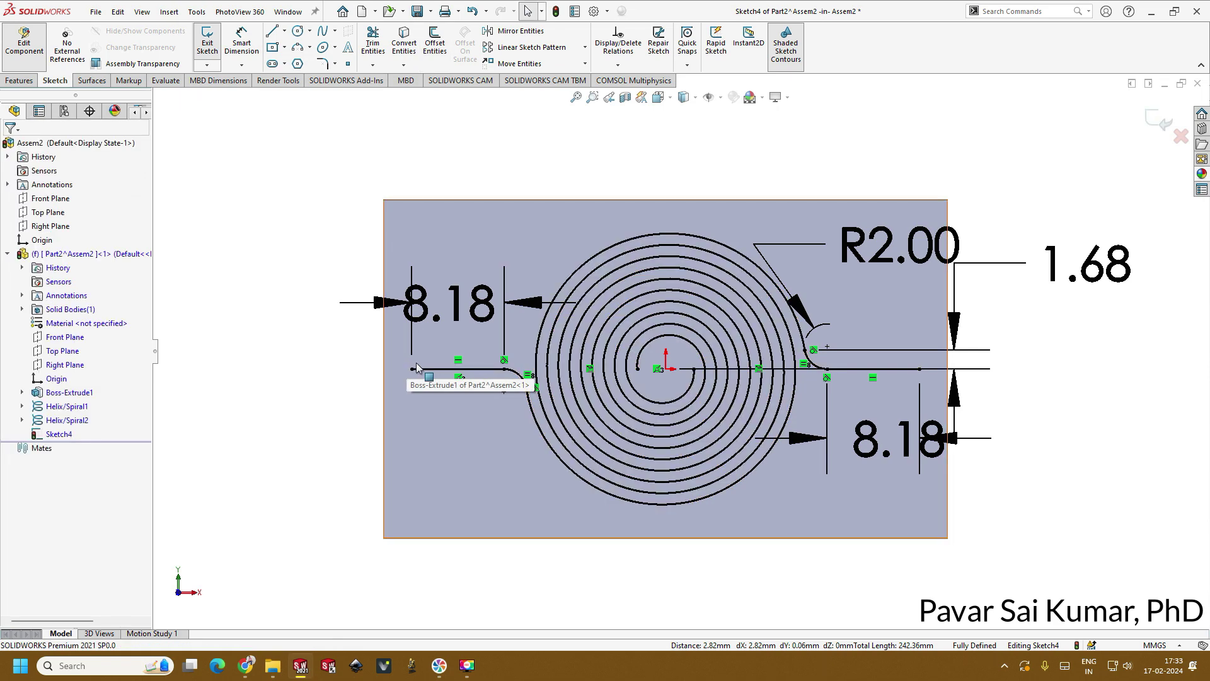
Sketch a circle centred on the outer endpoint of the left extension line and dimension its diameter to 1.75 mm
{"action": "left_click", "coordinate": [299, 33]}
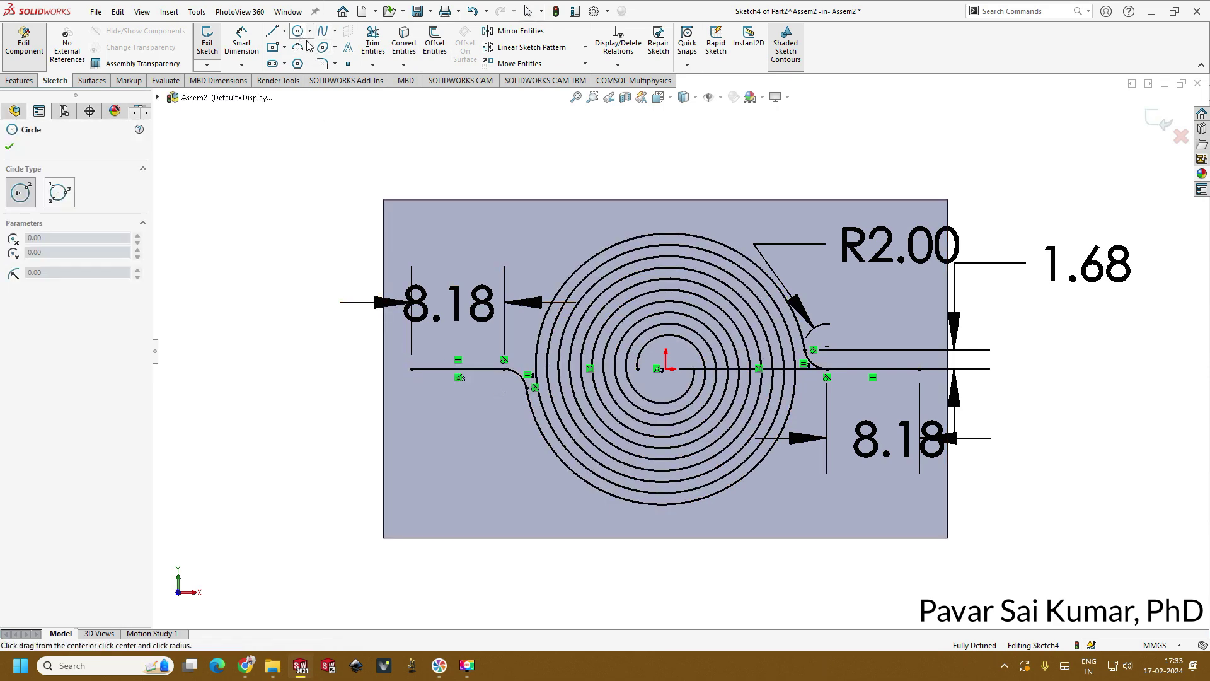
{"action": "left_click", "coordinate": [412, 369]}
{"action": "left_click", "coordinate": [426, 386]}
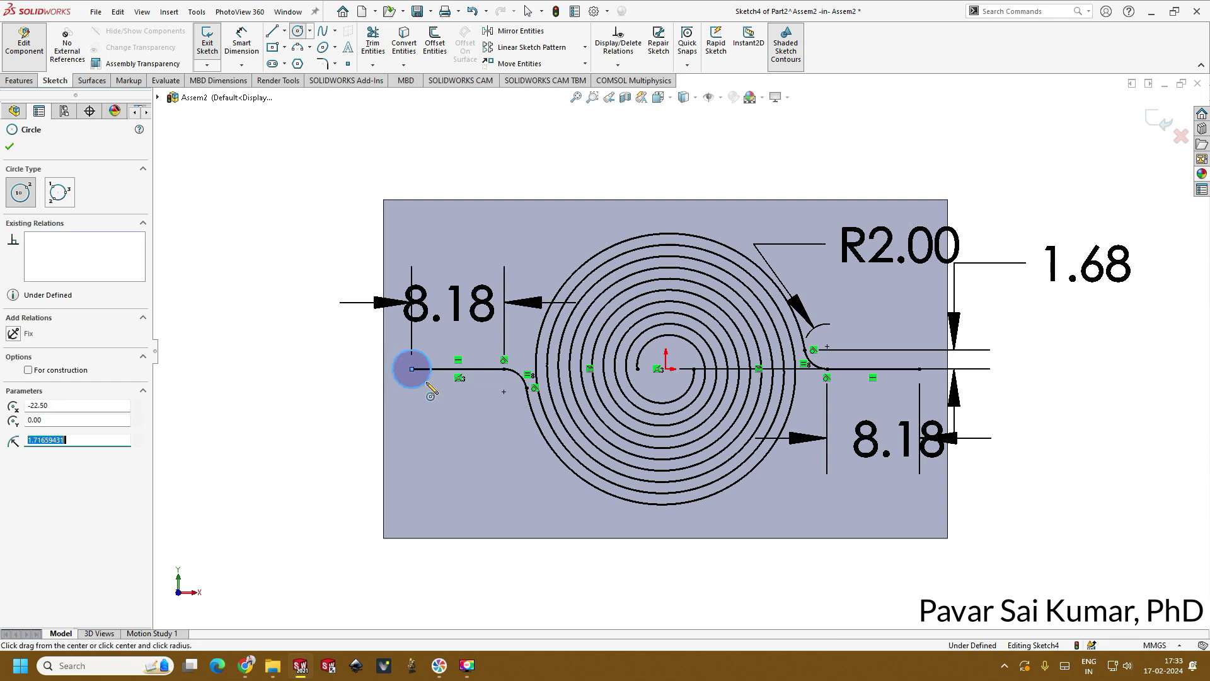
{"action": "left_click", "coordinate": [252, 47]}
{"action": "left_click", "coordinate": [426, 386]}
{"action": "left_click", "coordinate": [432, 429]}
{"action": "type", "text": "1."}
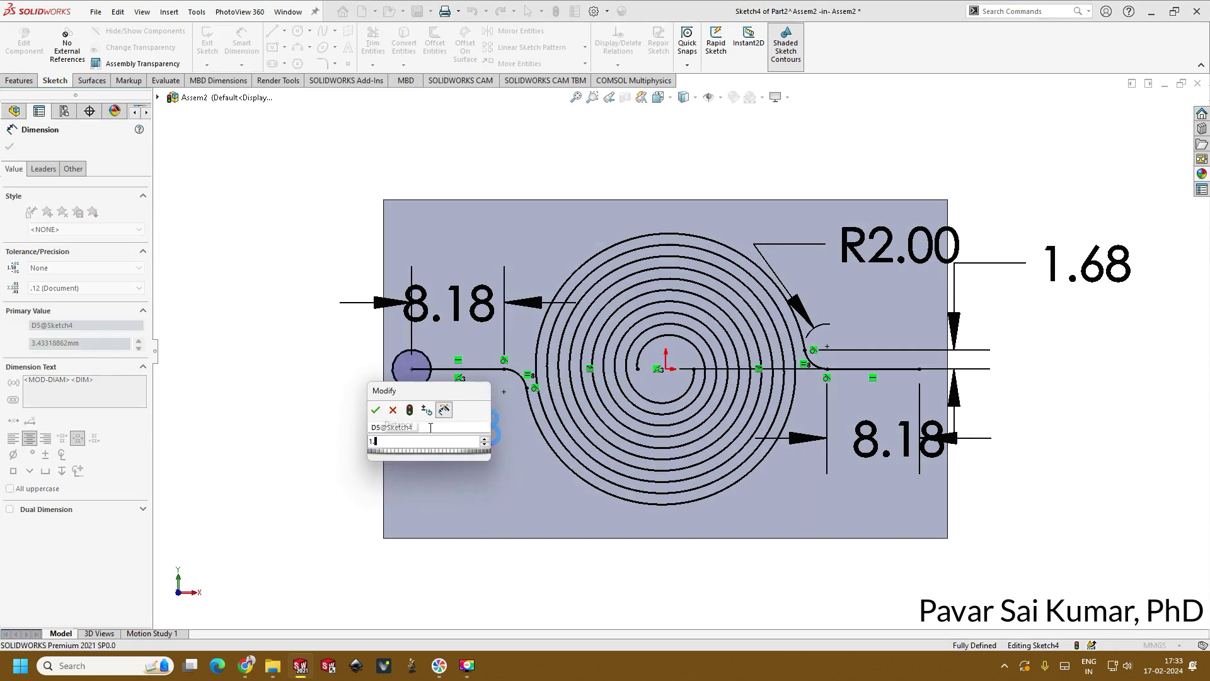
{"action": "type", "text": "75"}
{"action": "key", "text": "Return"}
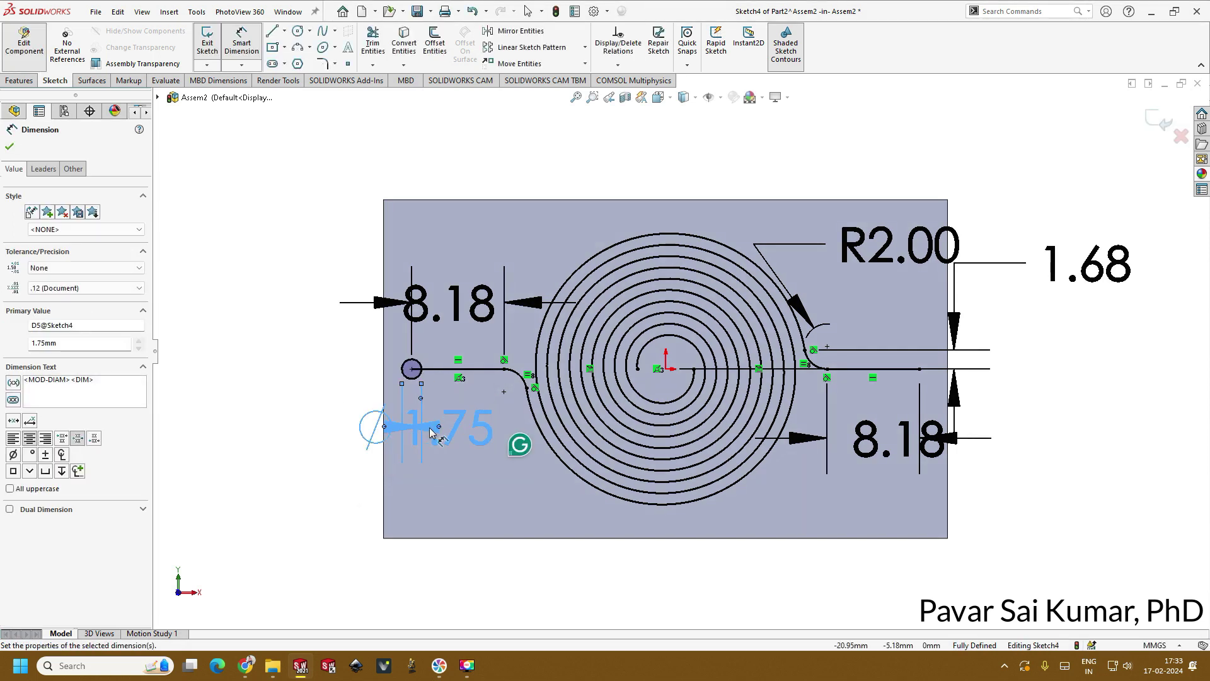
{"action": "key", "text": "Escape"}
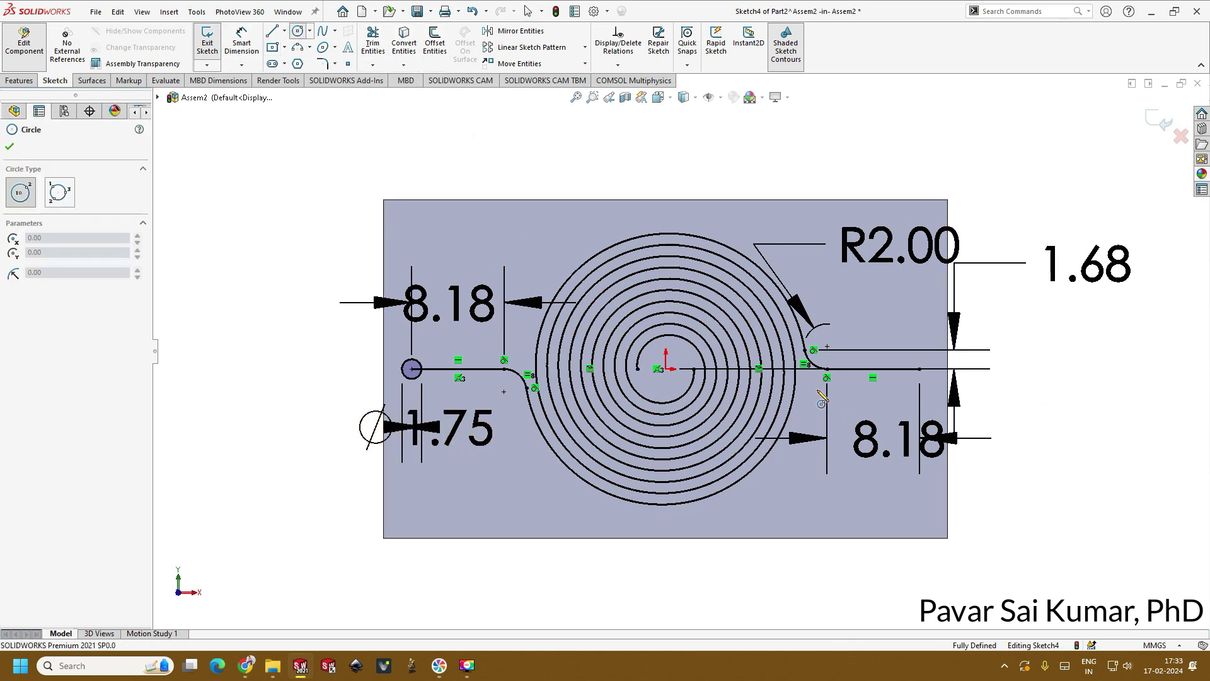
Sketch a matching circle centred on the outer endpoint of the right extension line and dimension its diameter to 1.75 mm
{"action": "left_click_drag", "start_coordinate": [919, 369], "coordinate": [918, 348]}
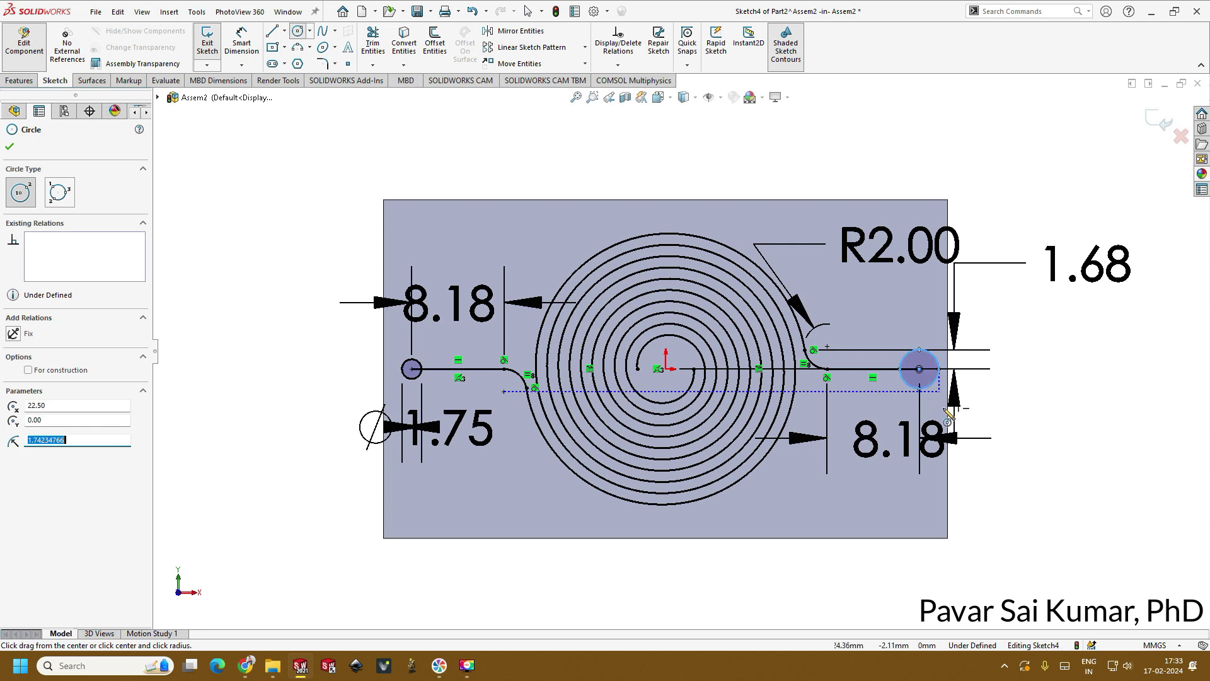
{"action": "left_click", "coordinate": [238, 46]}
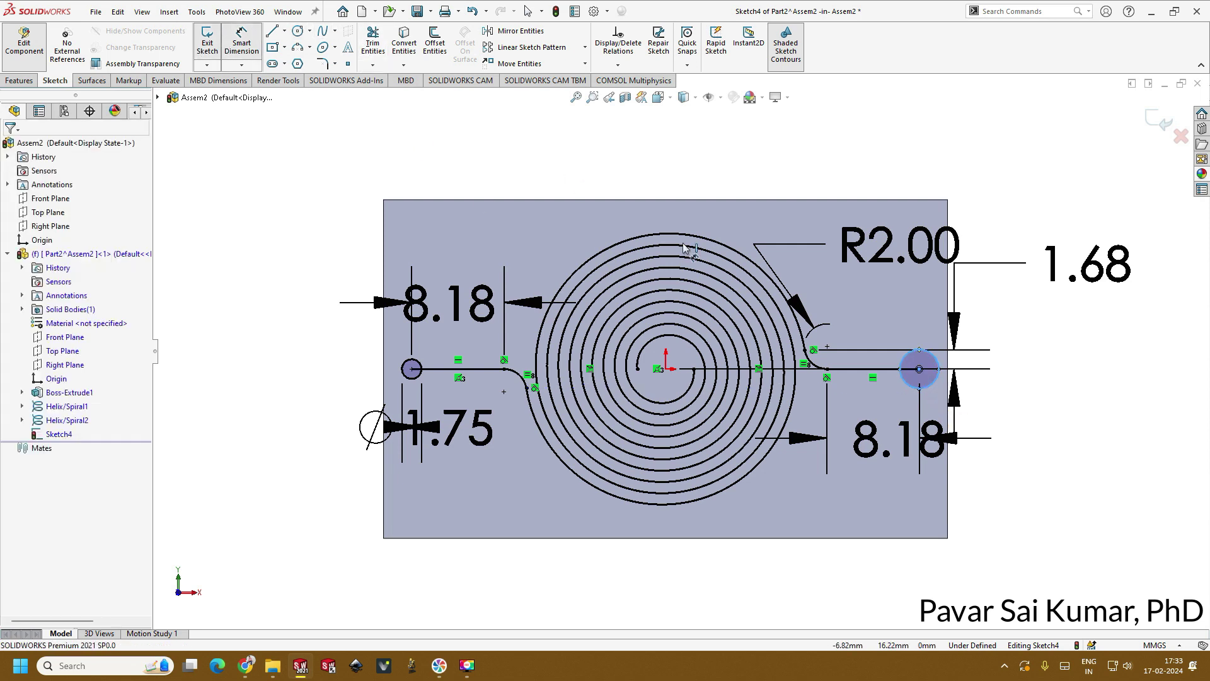
{"action": "left_click", "coordinate": [931, 385]}
{"action": "left_click", "coordinate": [911, 296]}
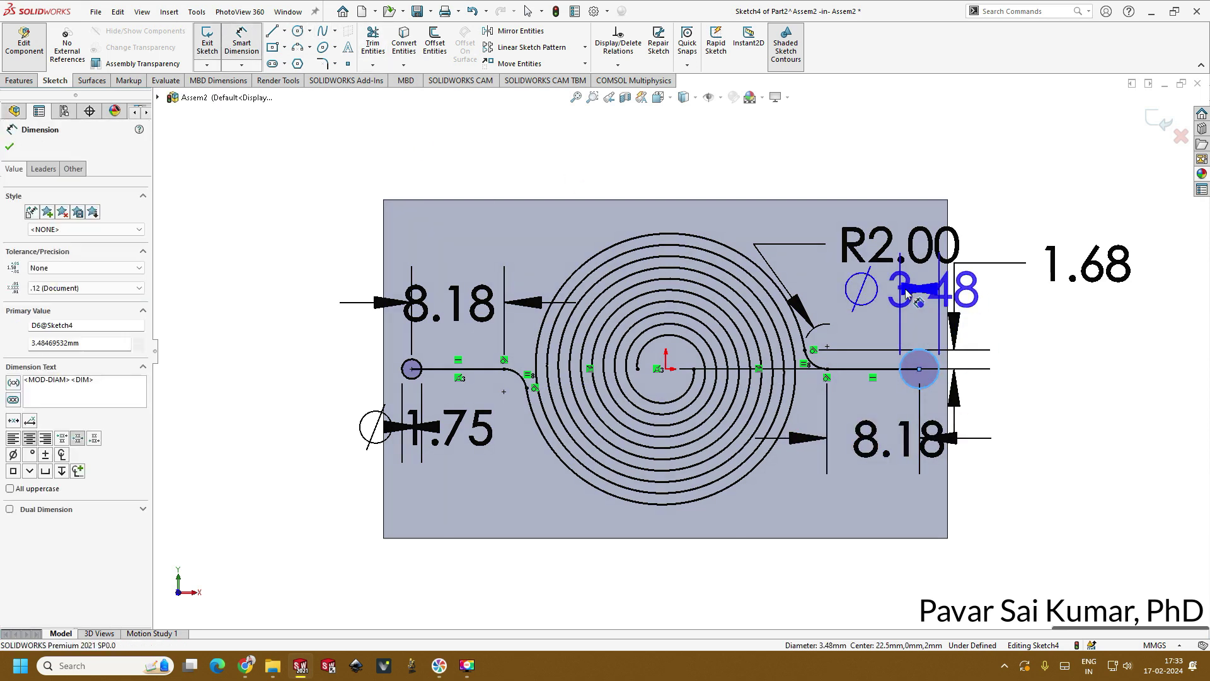
{"action": "type", "text": "1.75"}
{"action": "key", "text": "Return"}
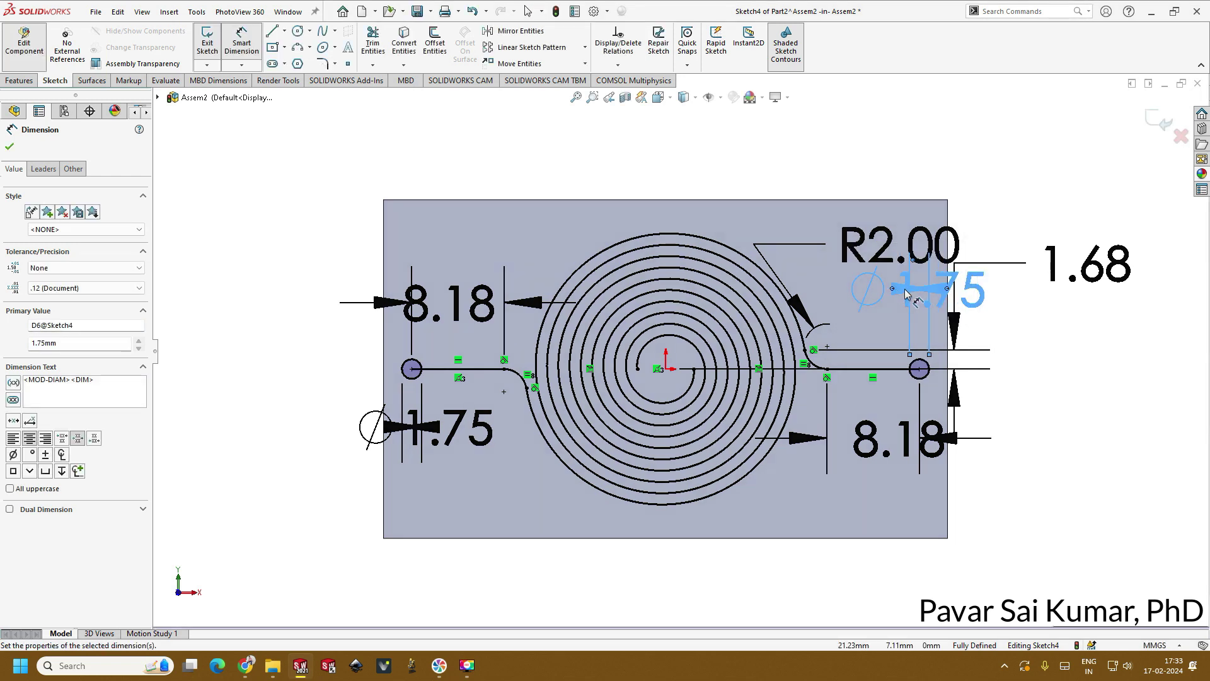
{"action": "key", "text": "Escape"}
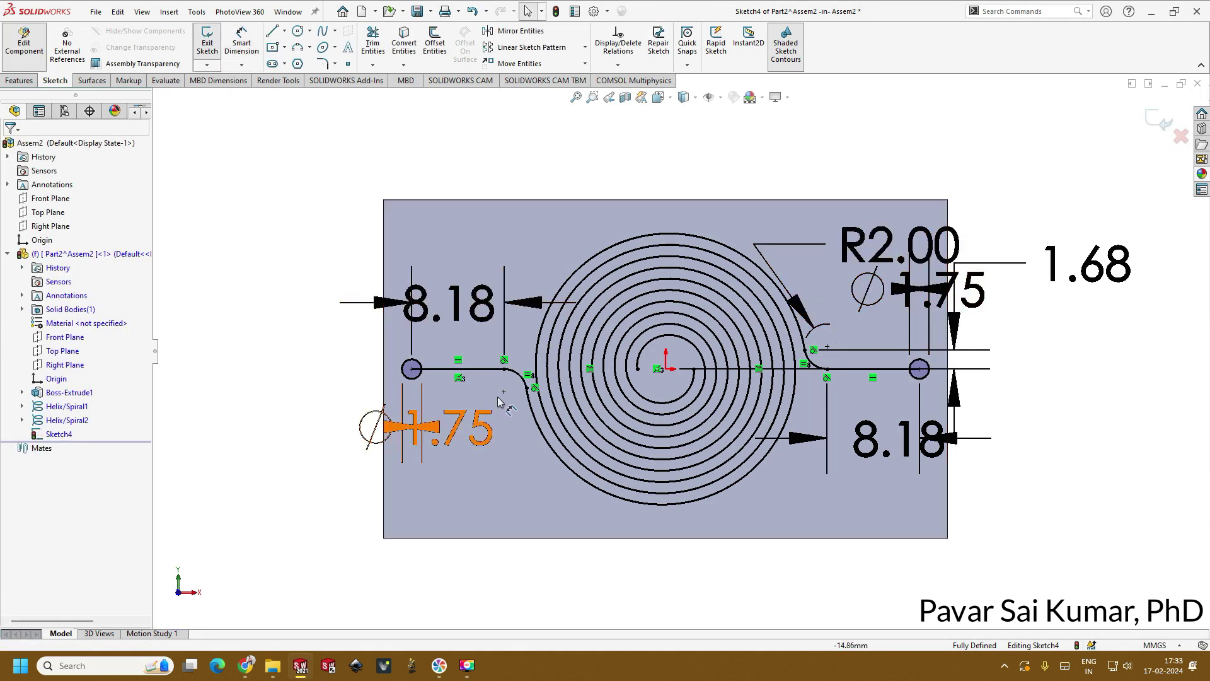
Offset both extension and spiral chains 0.10 mm bi-directionally, turning the base geometry into construction lines
{"action": "left_click", "coordinate": [435, 43]}
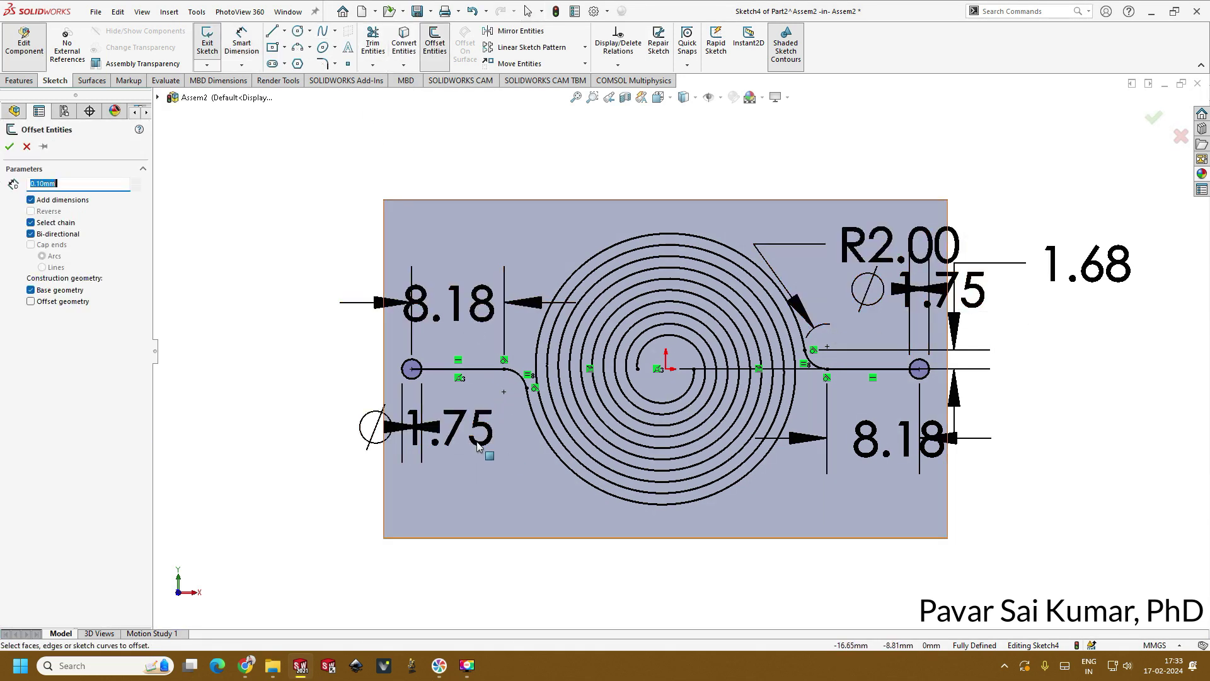
{"action": "left_click", "coordinate": [466, 368]}
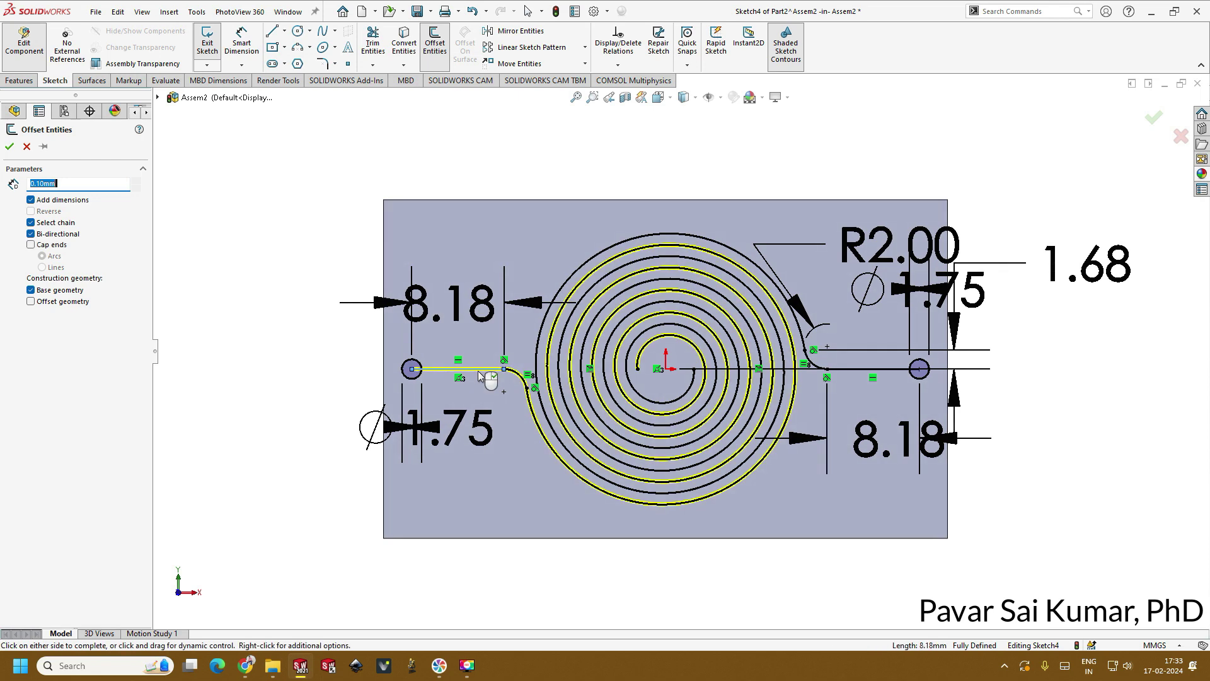
{"action": "left_click", "coordinate": [561, 294]}
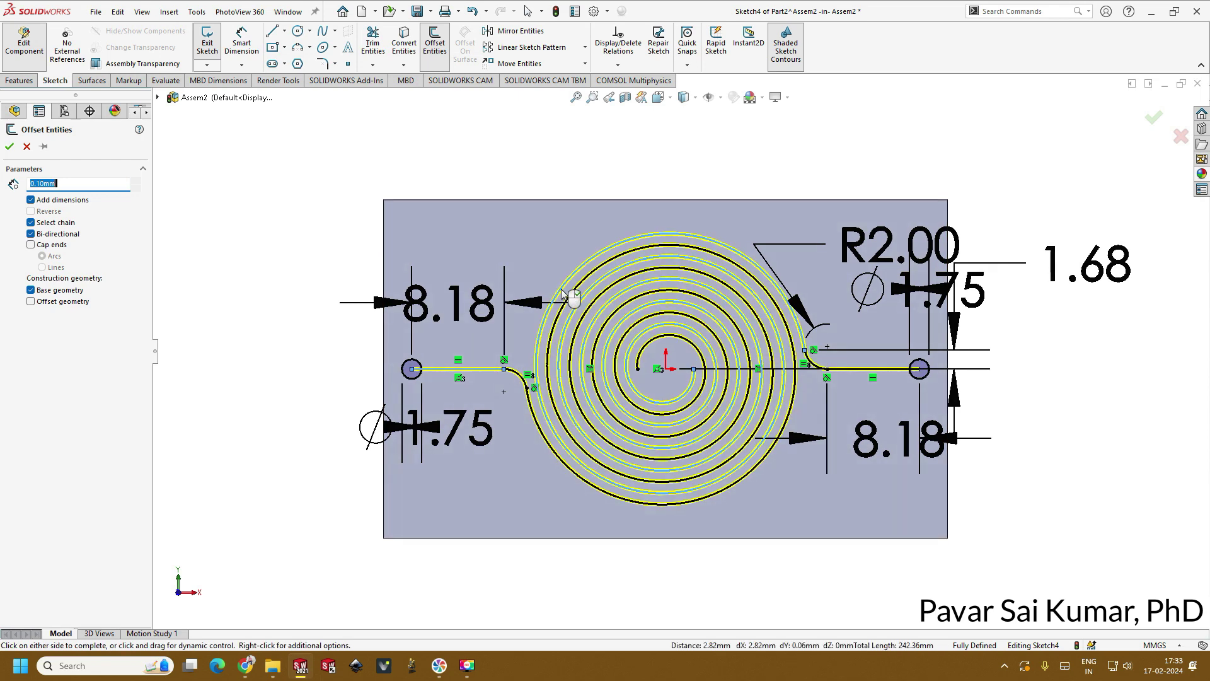
{"action": "left_click", "coordinate": [10, 147]}
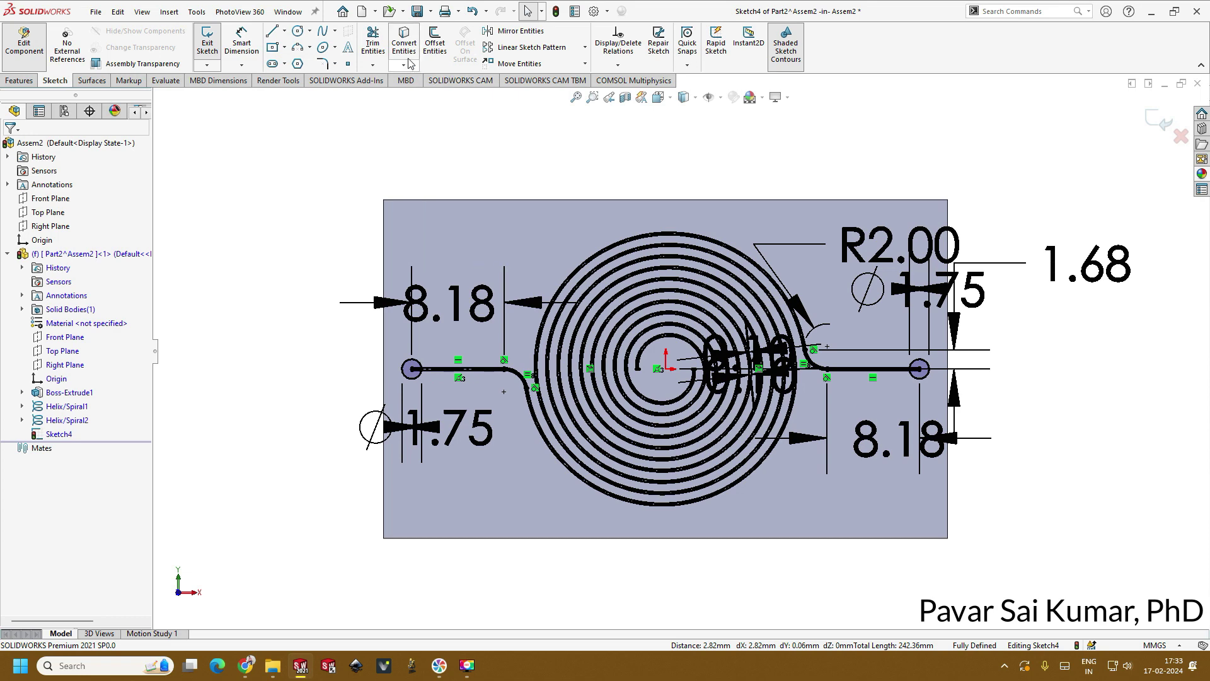
Trim the offset lines inside the left circle and the circle's arc across the channel opening
{"action": "left_click", "coordinate": [372, 40]}
{"action": "scroll", "coordinate": [485, 348], "scroll_direction": "down", "scroll_amount": 10}
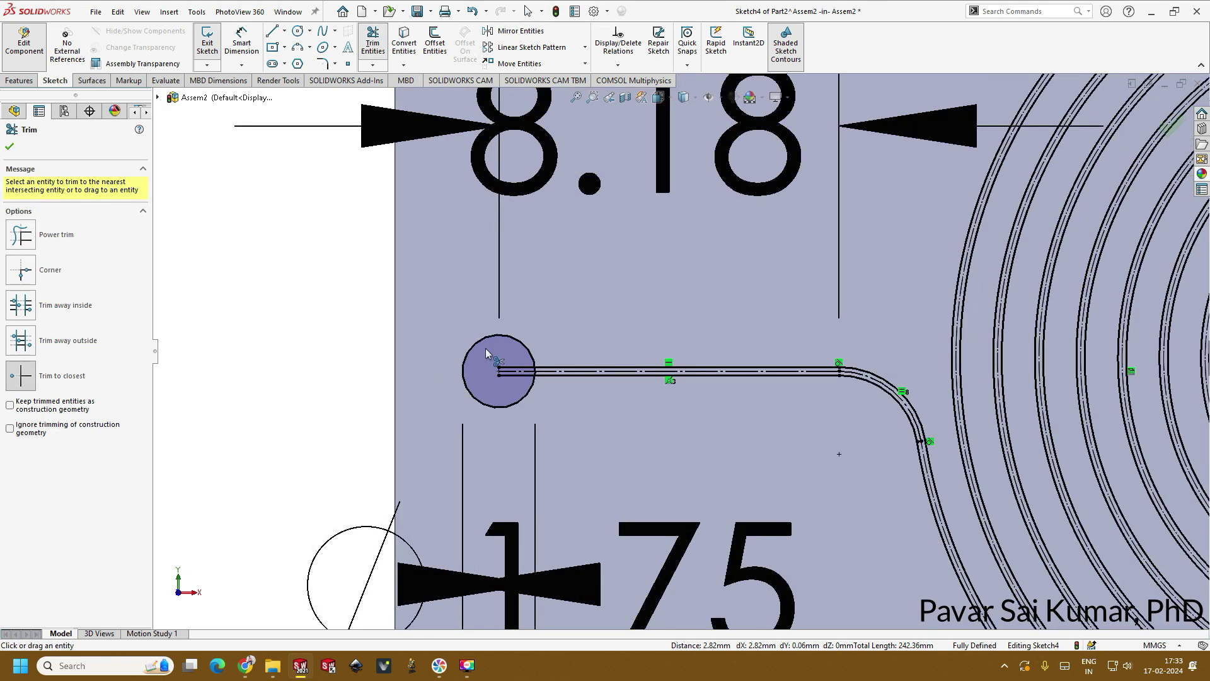
{"action": "left_click", "coordinate": [614, 370]}
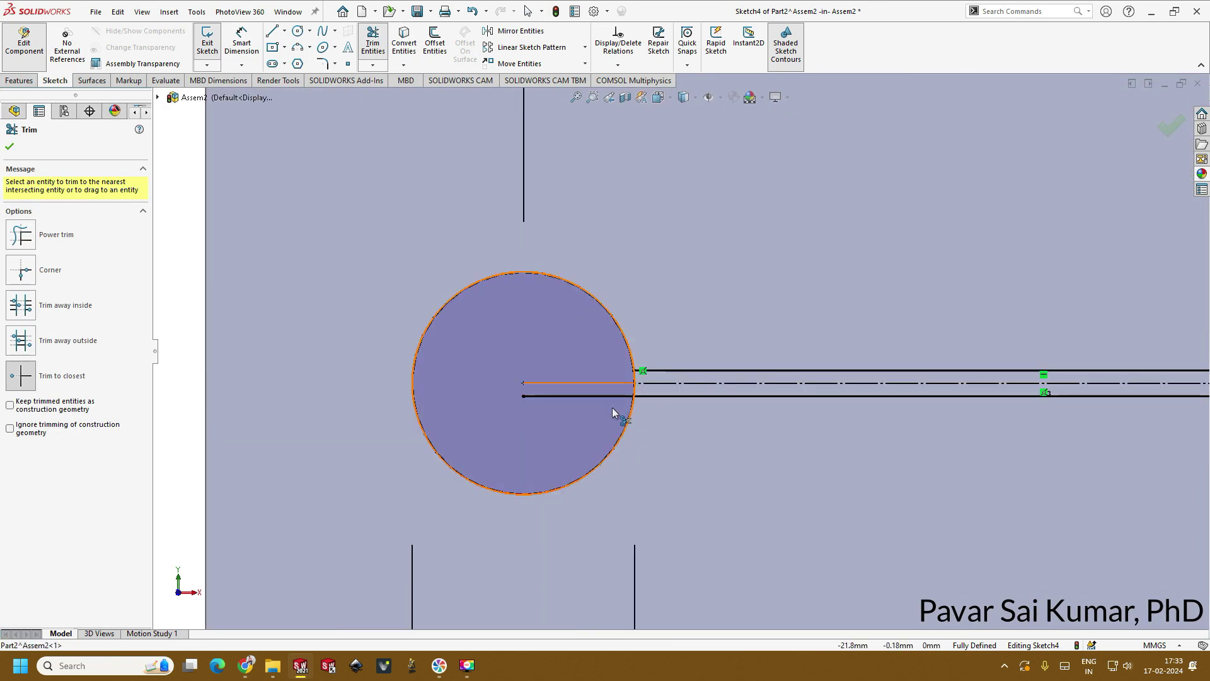
{"action": "left_click", "coordinate": [609, 398]}
{"action": "scroll", "coordinate": [618, 408], "scroll_direction": "down", "scroll_amount": 8}
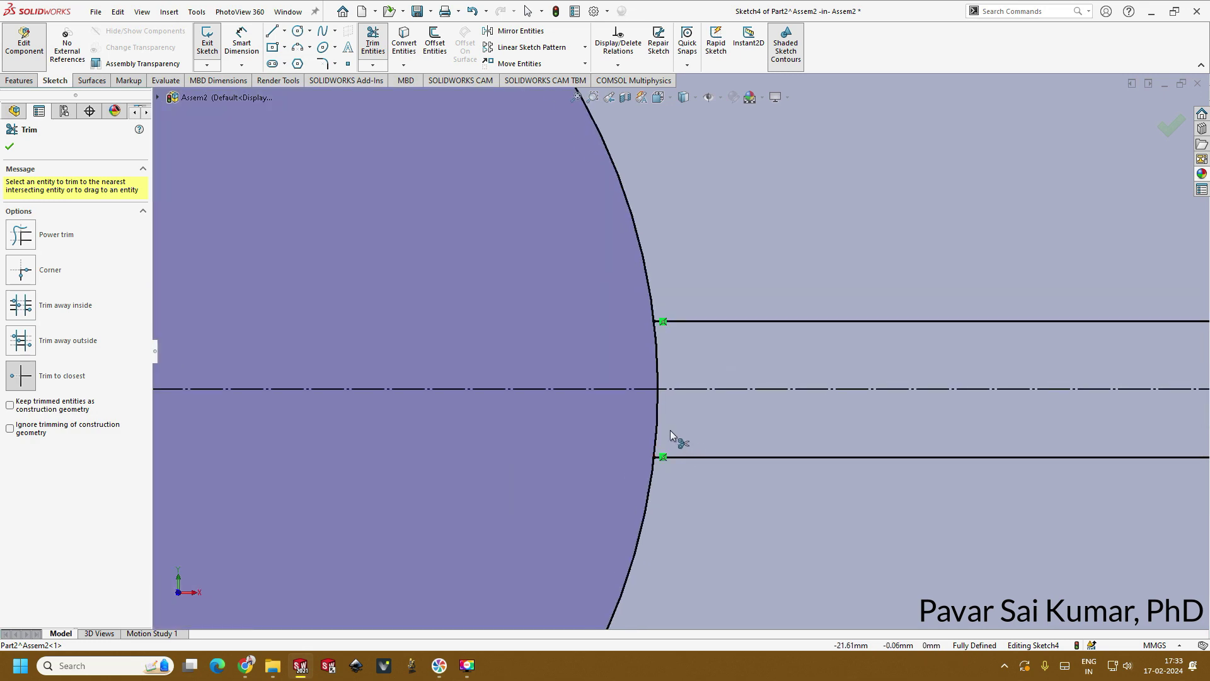
{"action": "left_click", "coordinate": [659, 431]}
Trim the offset lines inside the right circle and the arc segments across its channel opening
{"action": "scroll", "coordinate": [778, 414], "scroll_direction": "up", "scroll_amount": 10}
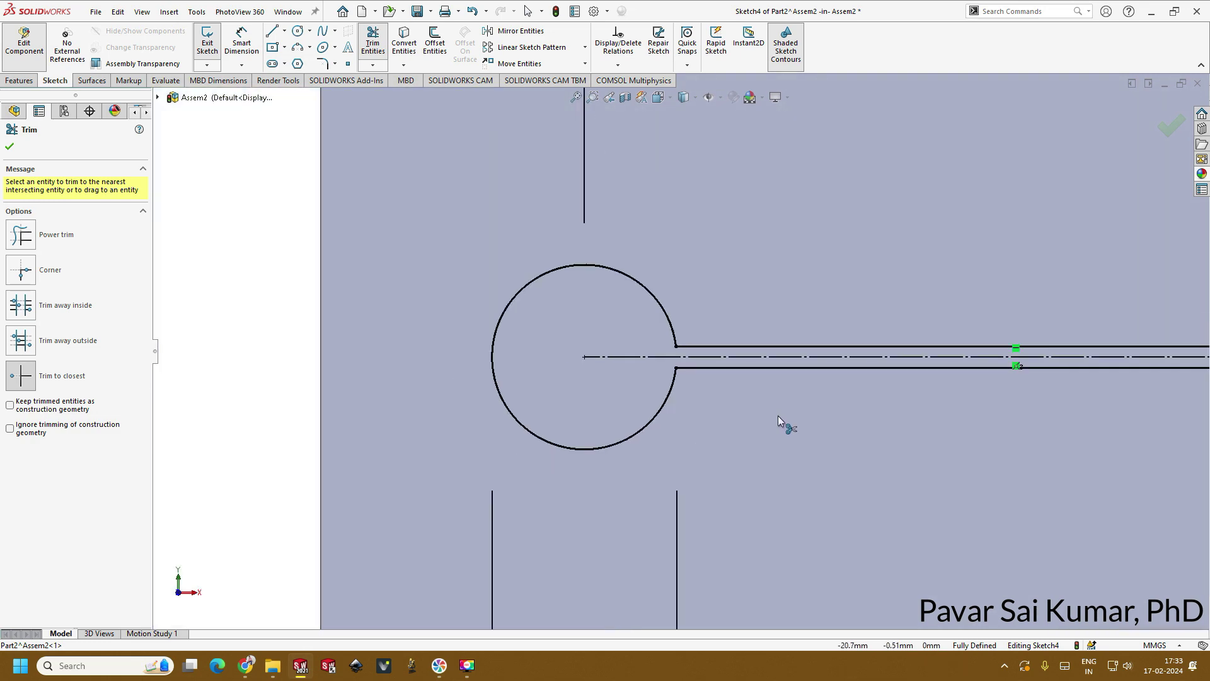
{"action": "scroll", "coordinate": [901, 440], "scroll_direction": "up", "scroll_amount": 6}
{"action": "scroll", "coordinate": [879, 421], "scroll_direction": "down", "scroll_amount": 10}
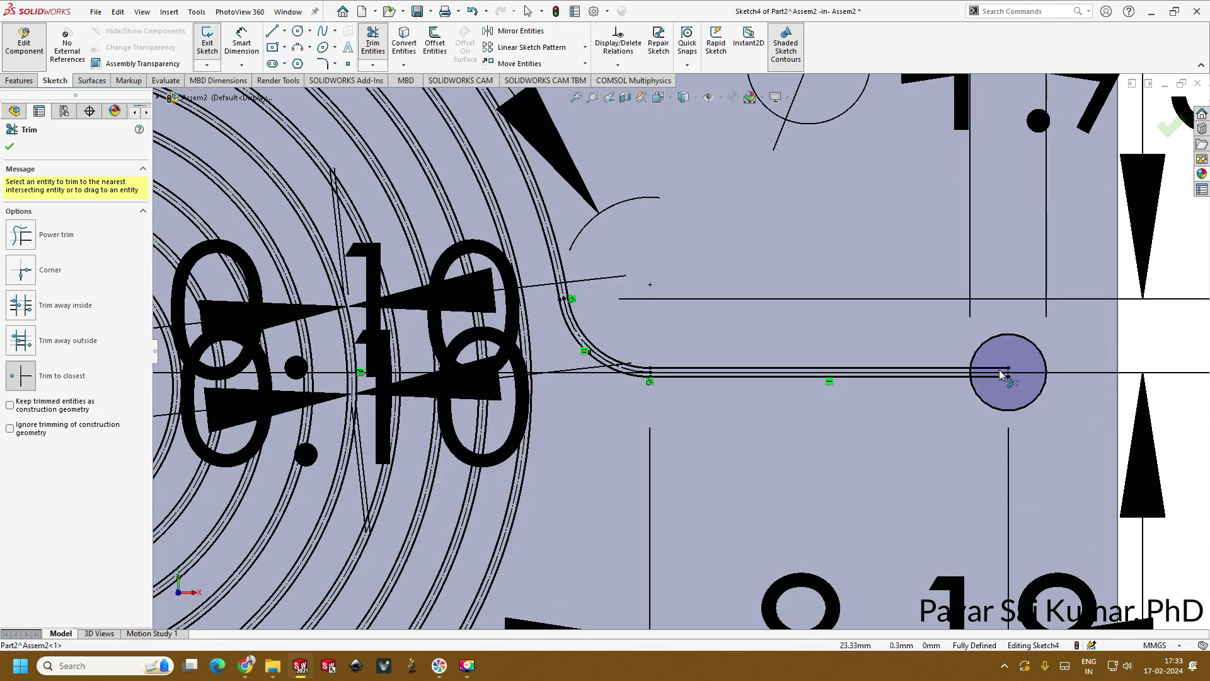
{"action": "scroll", "coordinate": [813, 353], "scroll_direction": "down", "scroll_amount": 4}
{"action": "left_click", "coordinate": [822, 354]}
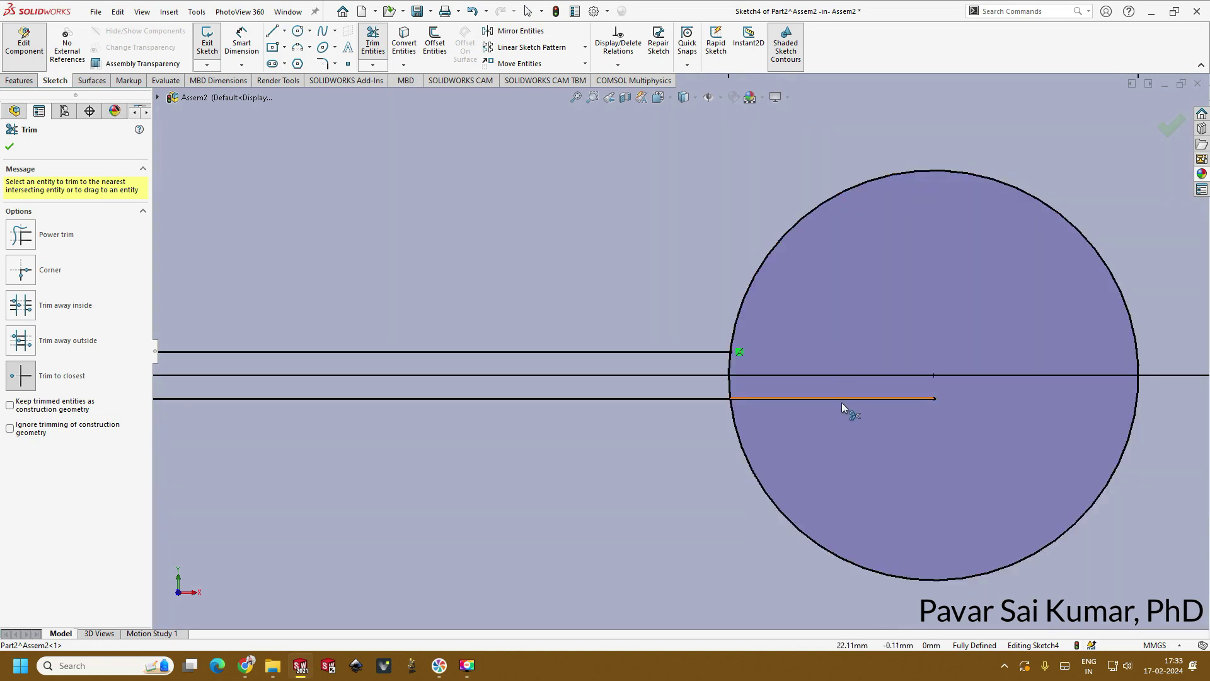
{"action": "left_click", "coordinate": [840, 399]}
{"action": "left_click", "coordinate": [731, 388]}
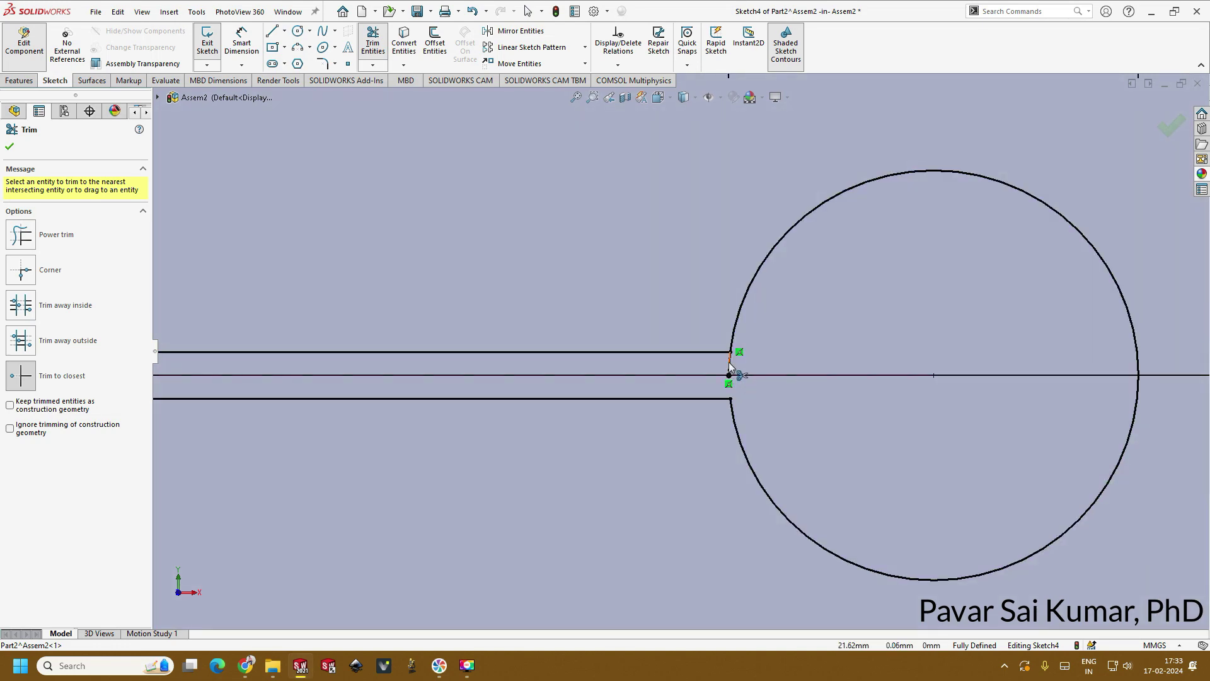
{"action": "key", "text": "f"}
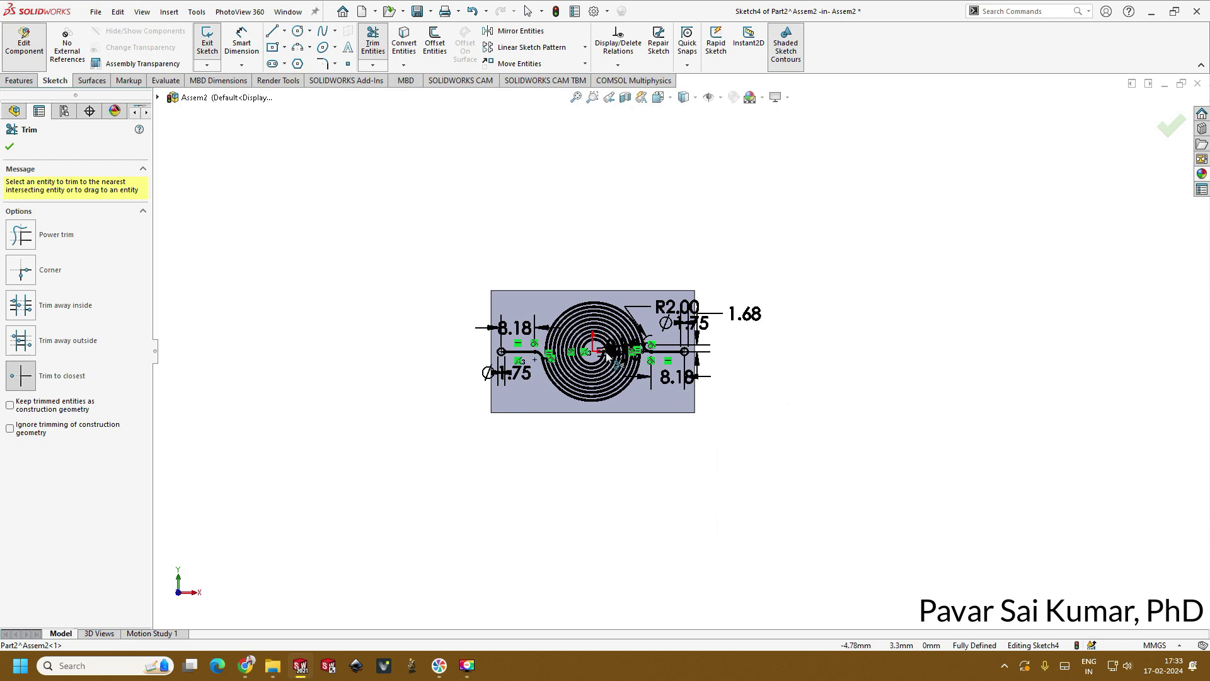
{"action": "left_click", "coordinate": [10, 147]}
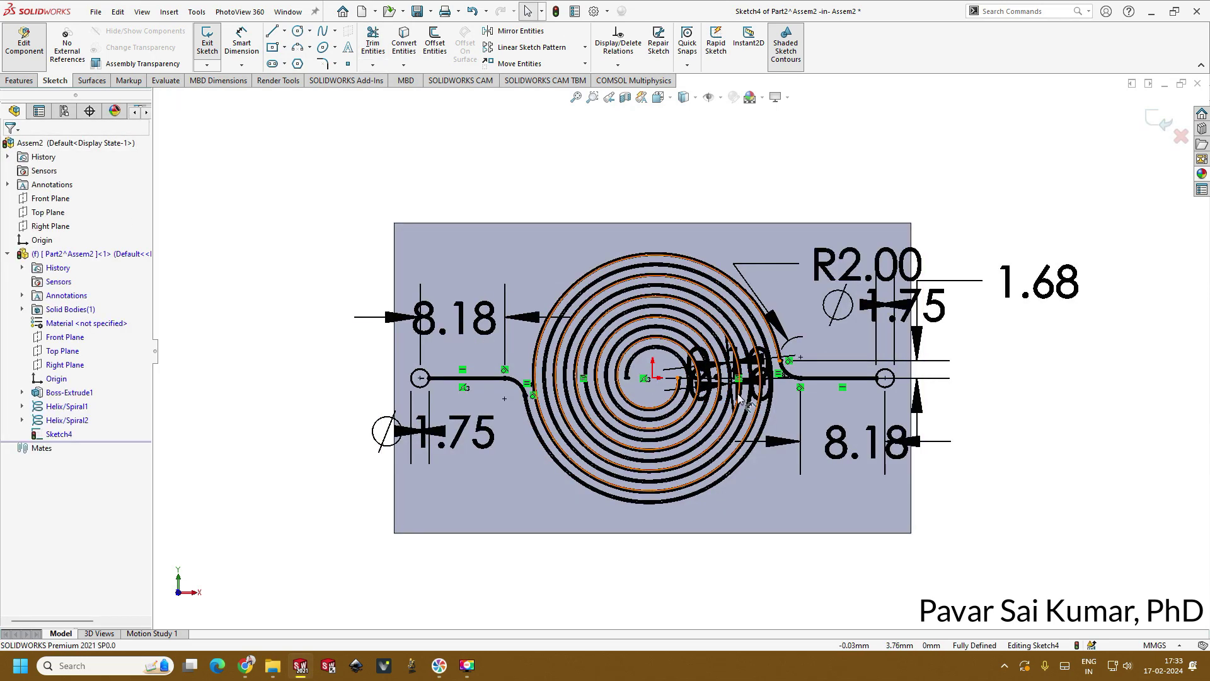
Close the inner ends of both spiral channels with short lines joining the offset curves' endpoints
{"action": "scroll", "coordinate": [800, 398], "scroll_direction": "down", "scroll_amount": 5}
{"action": "scroll", "coordinate": [856, 342], "scroll_direction": "down", "scroll_amount": 3}
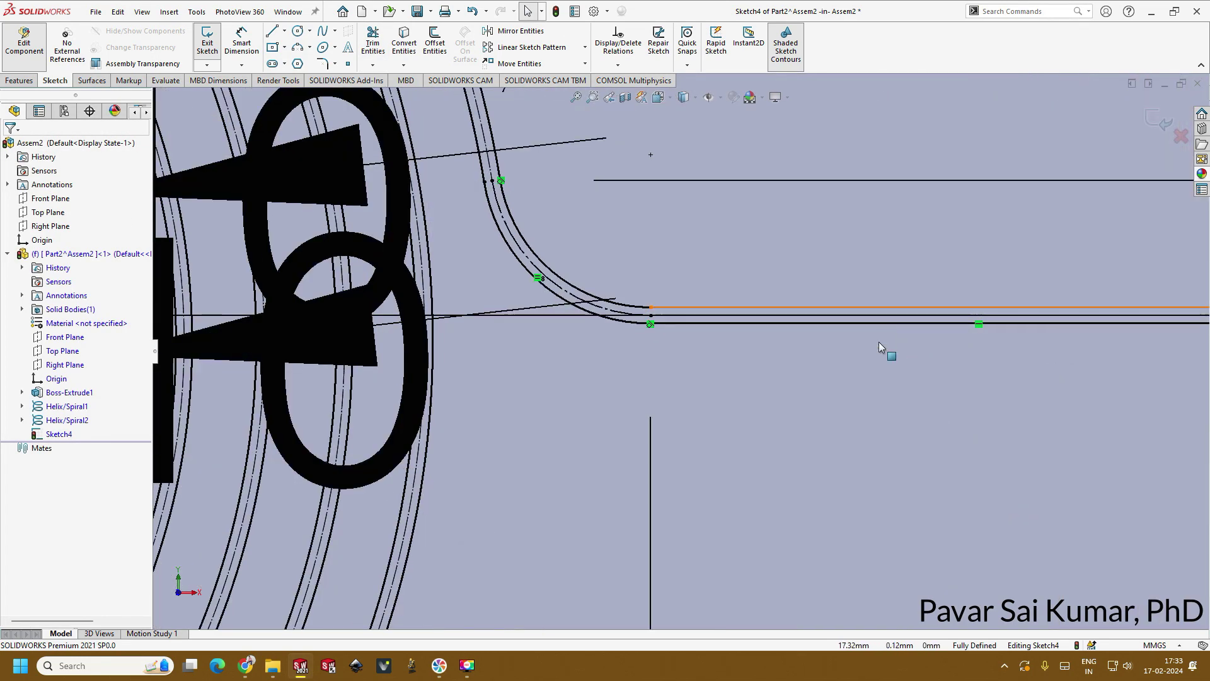
{"action": "scroll", "coordinate": [869, 350], "scroll_direction": "up", "scroll_amount": 10}
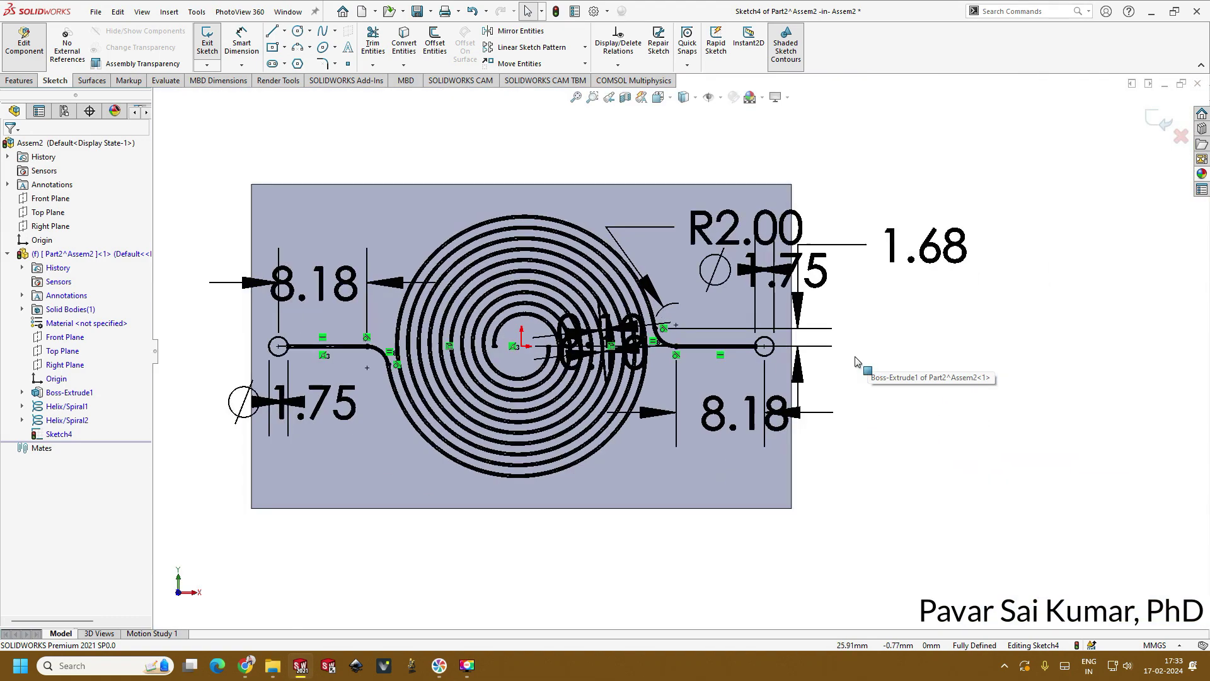
{"action": "scroll", "coordinate": [536, 353], "scroll_direction": "down", "scroll_amount": 6}
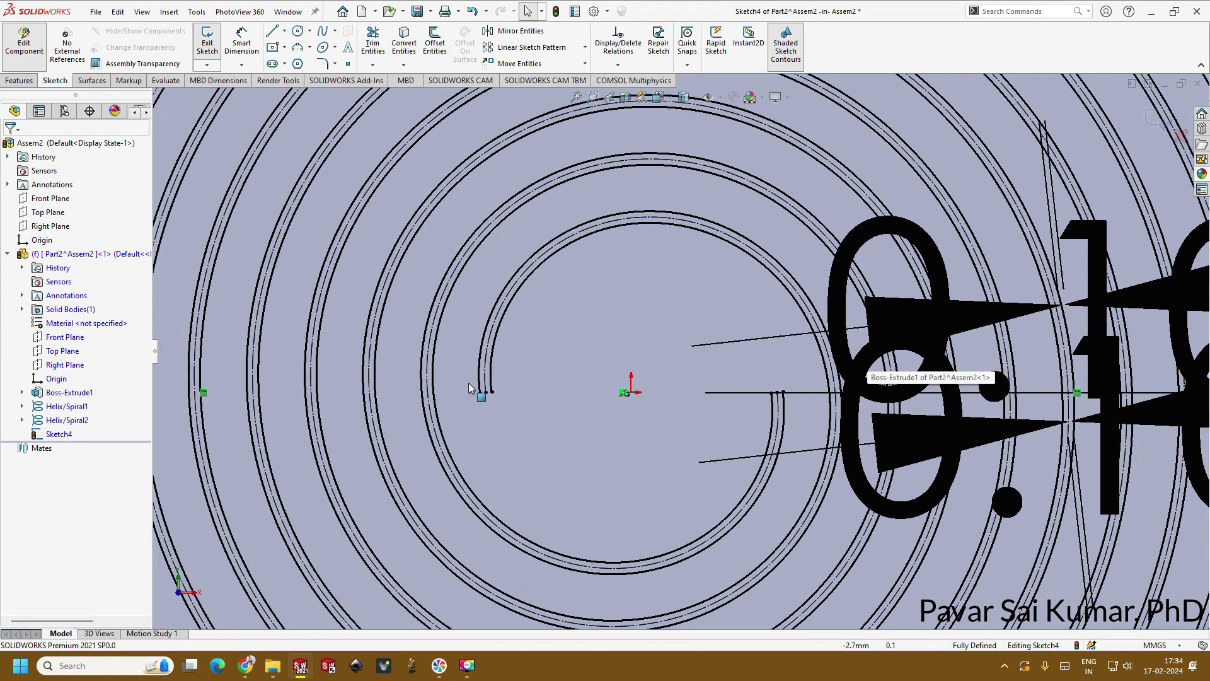
{"action": "left_click", "coordinate": [273, 31]}
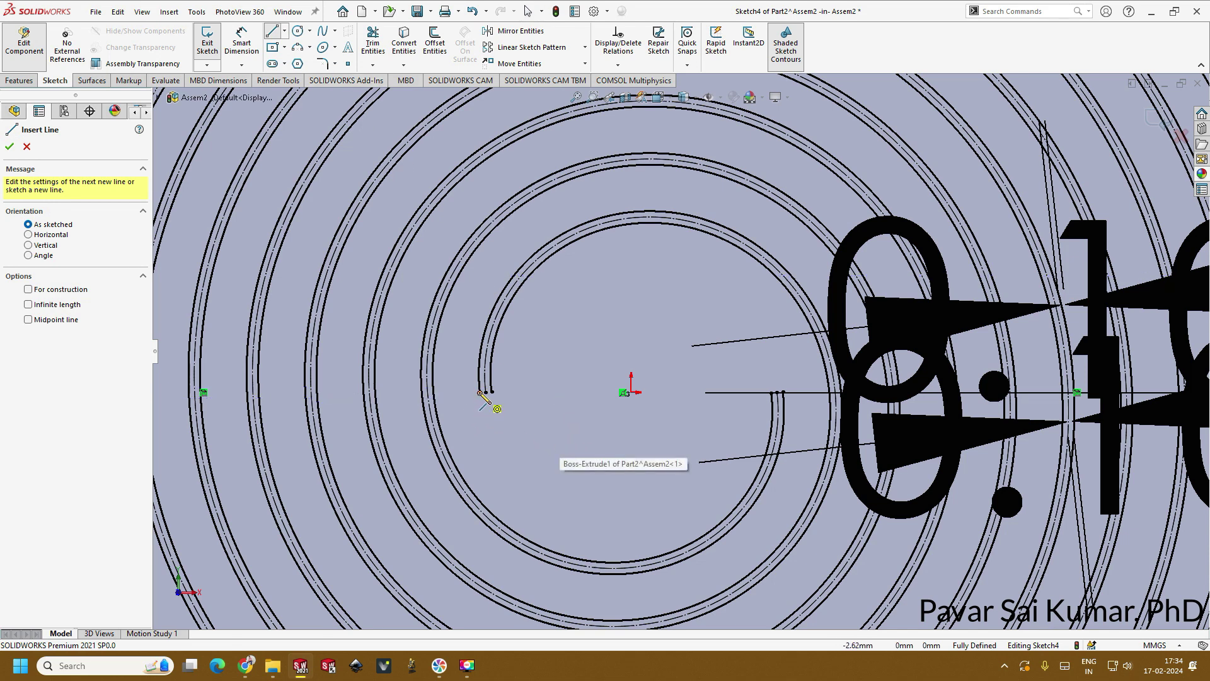
{"action": "left_click_drag", "start_coordinate": [481, 393], "coordinate": [491, 392]}
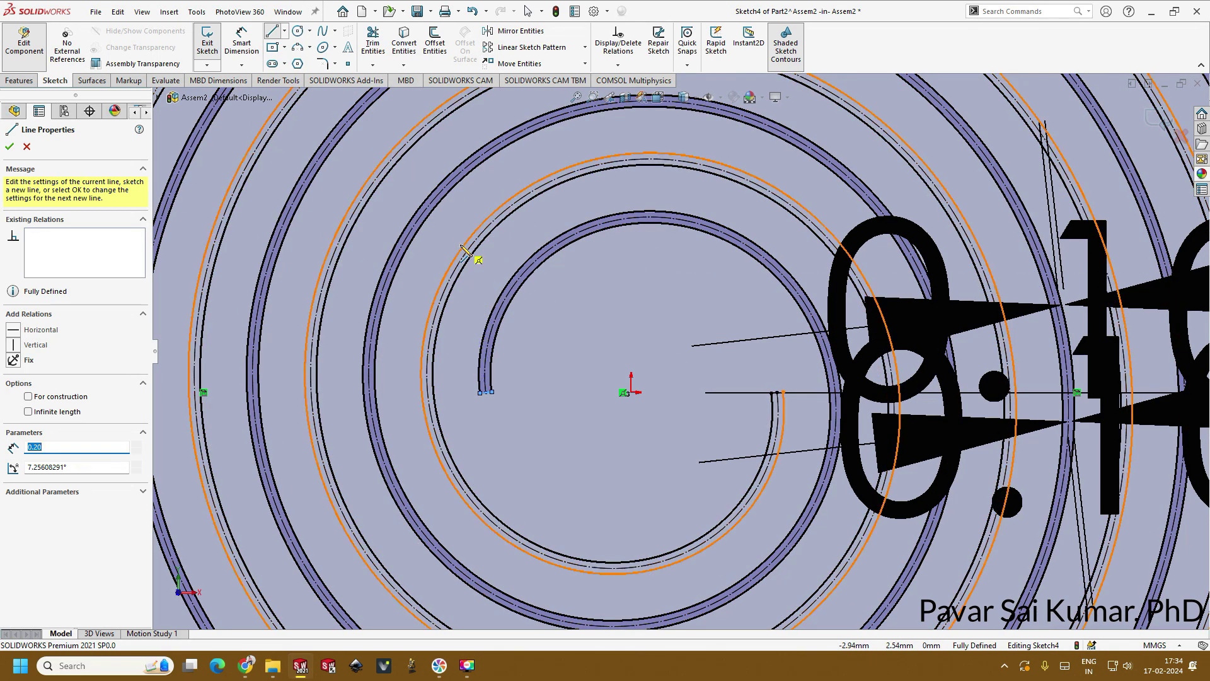
{"action": "left_click", "coordinate": [772, 392]}
{"action": "double_click", "coordinate": [781, 394]}
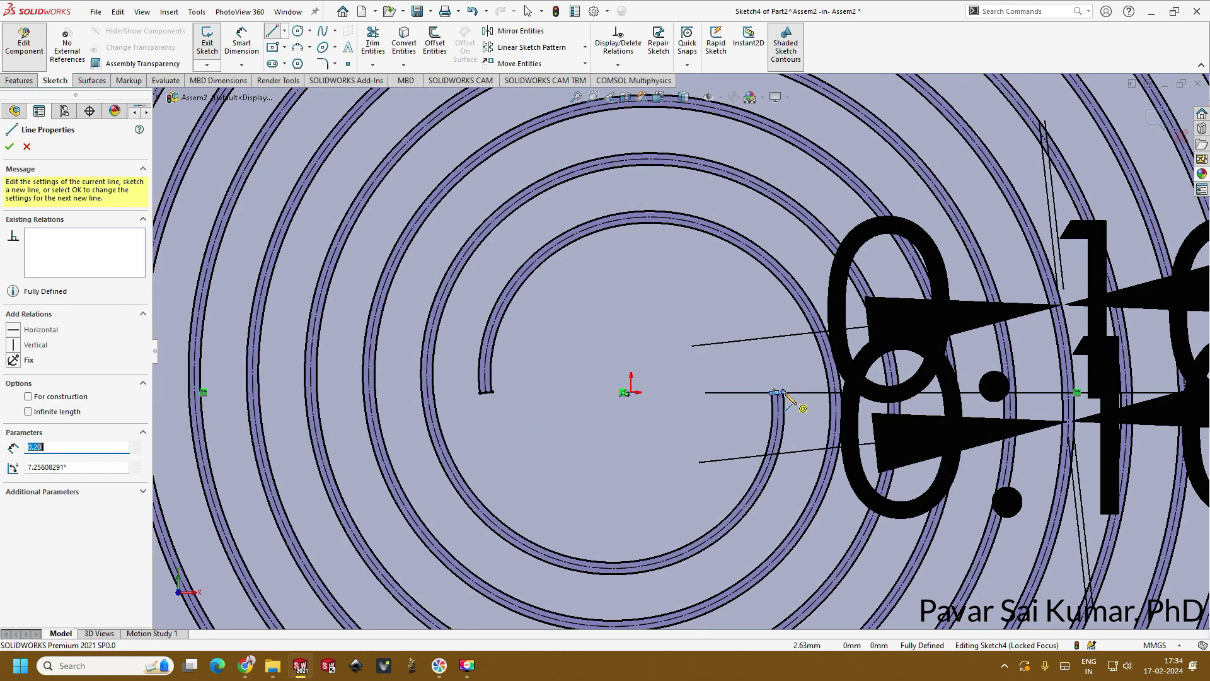
{"action": "key", "text": "Escape"}
Round both corners where the left port meets its channel with 0.5 mm sketch fillets
{"action": "key", "text": "f"}
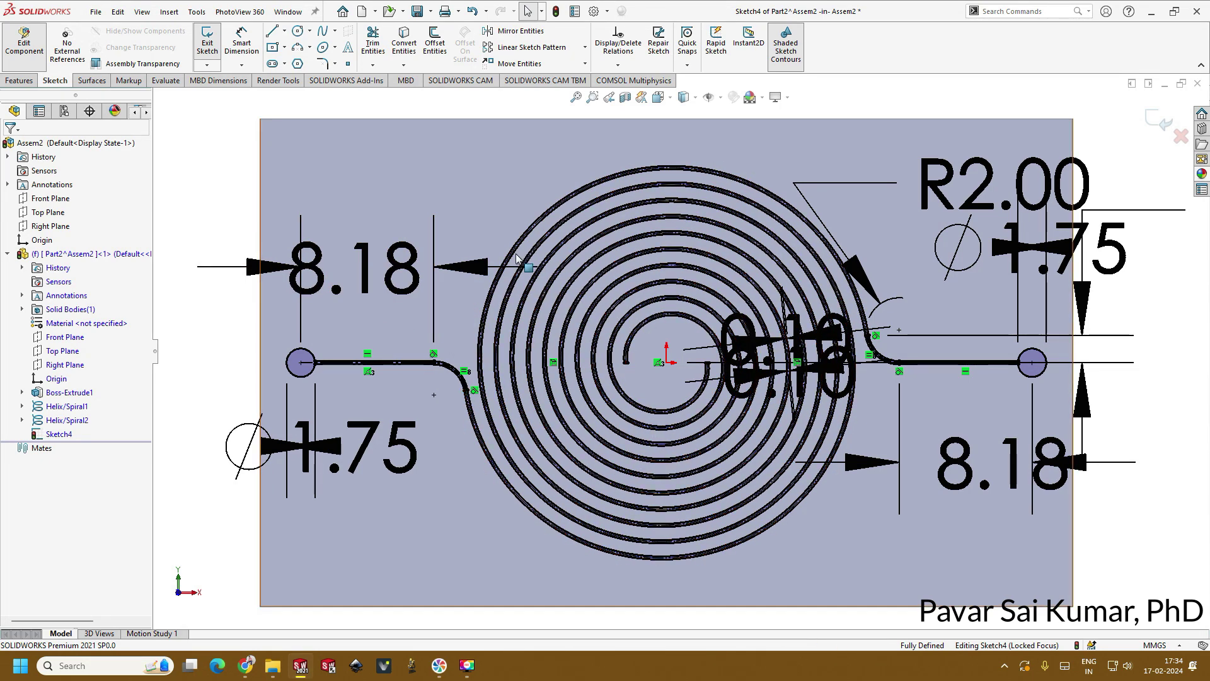
{"action": "scroll", "coordinate": [296, 354], "scroll_direction": "down", "scroll_amount": 5}
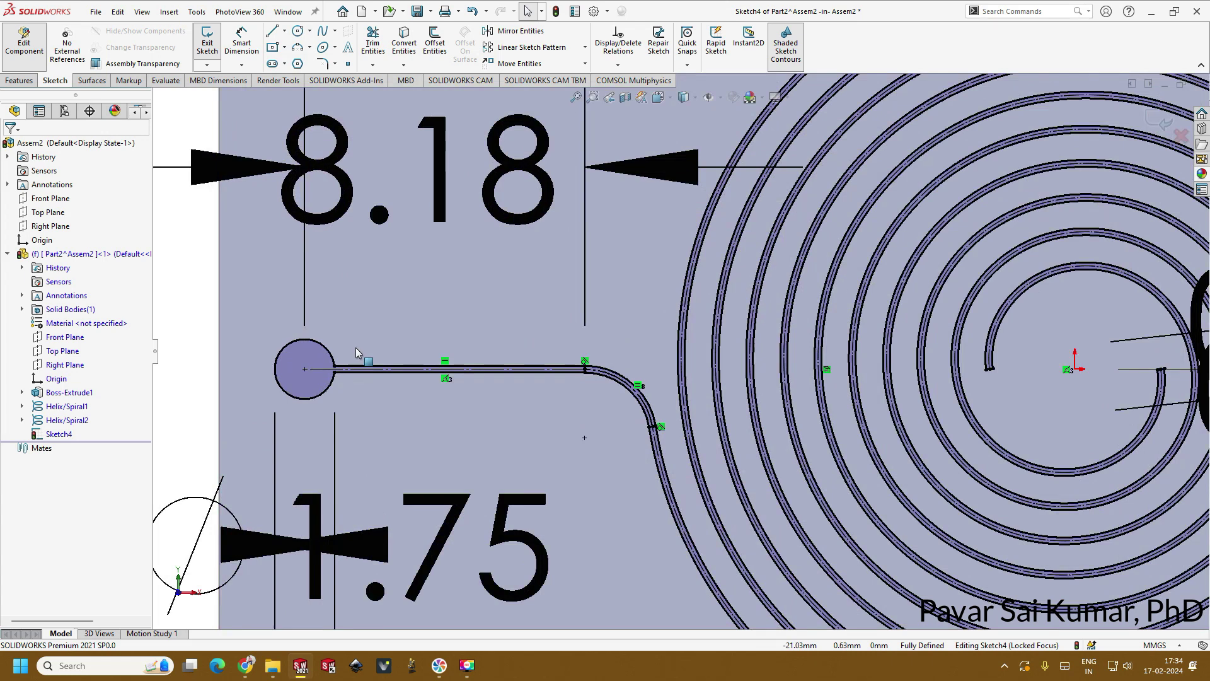
{"action": "scroll", "coordinate": [387, 358], "scroll_direction": "down", "scroll_amount": 2}
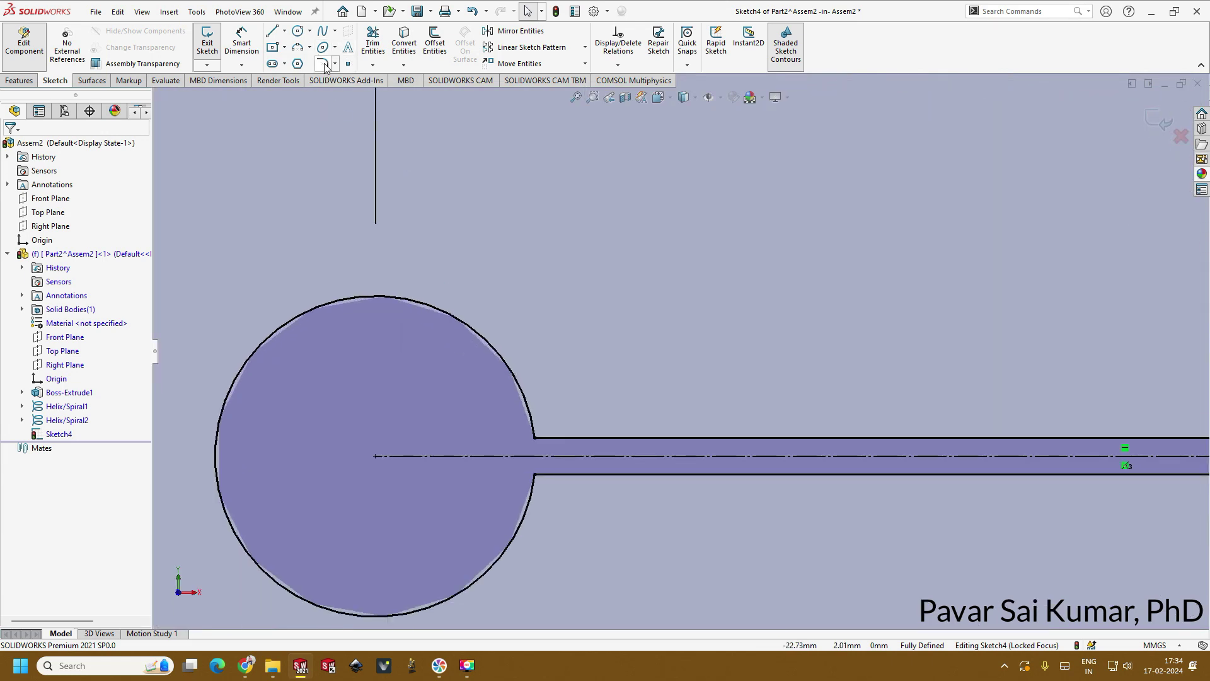
{"action": "left_click", "coordinate": [322, 64]}
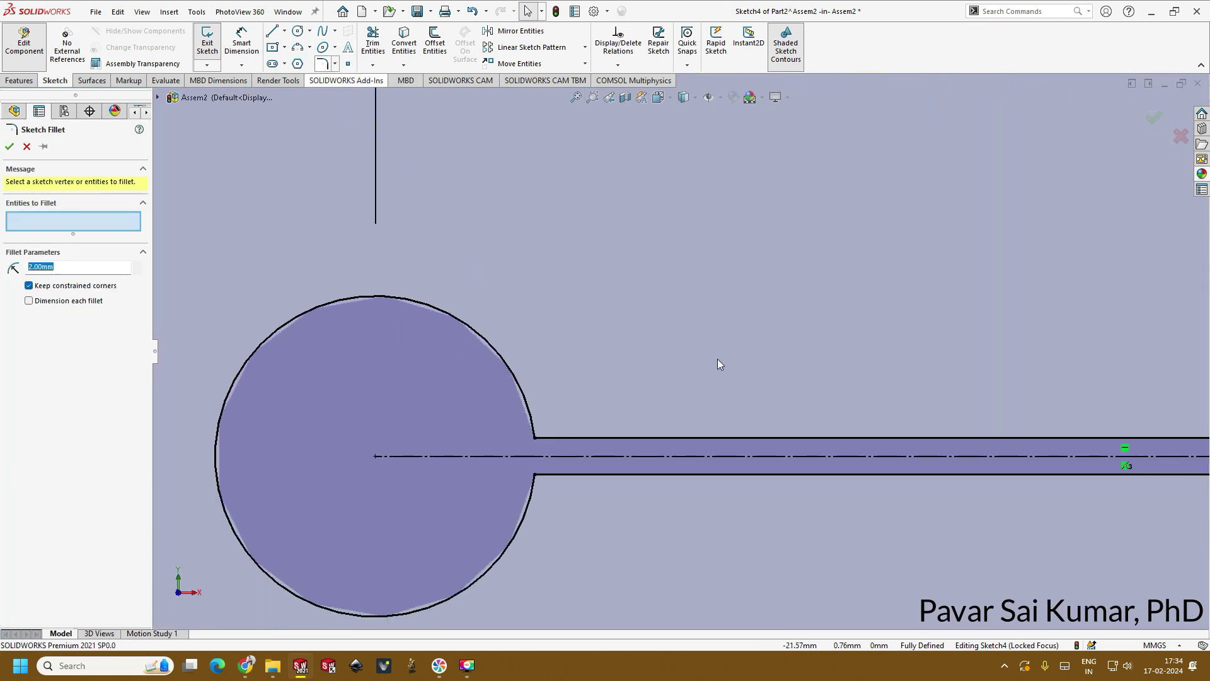
{"action": "left_click", "coordinate": [535, 438]}
{"action": "left_click", "coordinate": [534, 475]}
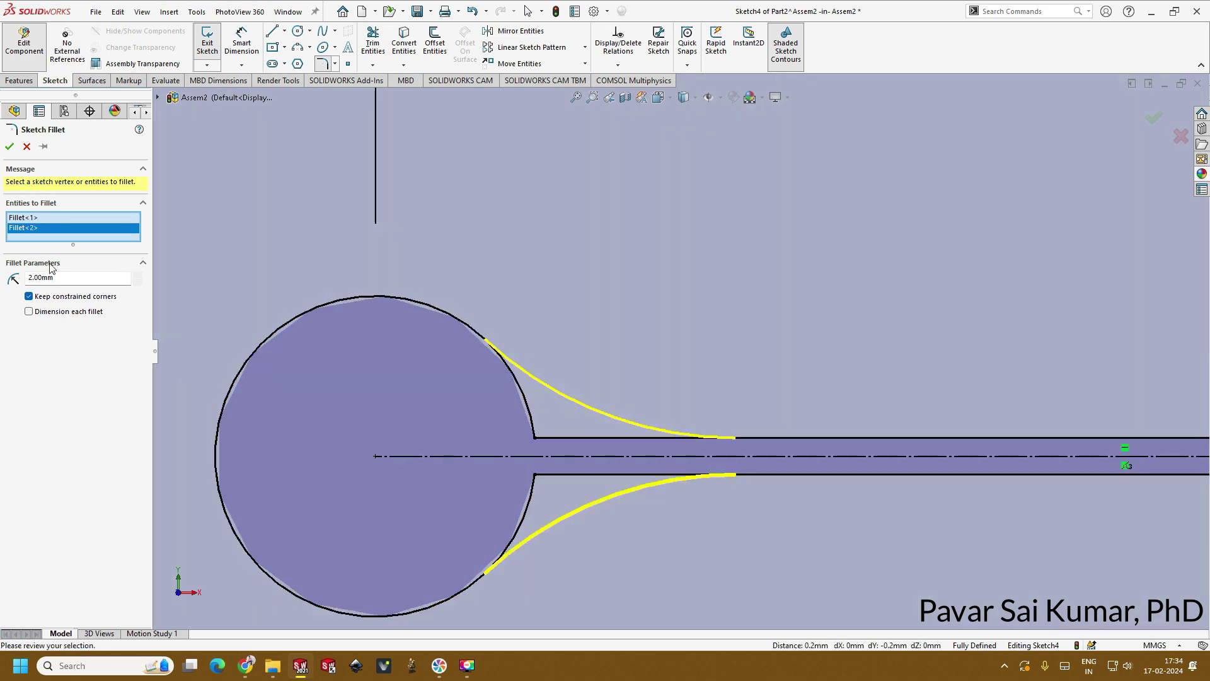
{"action": "type", "text": "0.5"}
{"action": "key", "text": "Return"}
Add the two corners where the right port meets its channel to the 0.5 mm sketch fillet and apply it
{"action": "scroll", "coordinate": [668, 415], "scroll_direction": "up", "scroll_amount": 10}
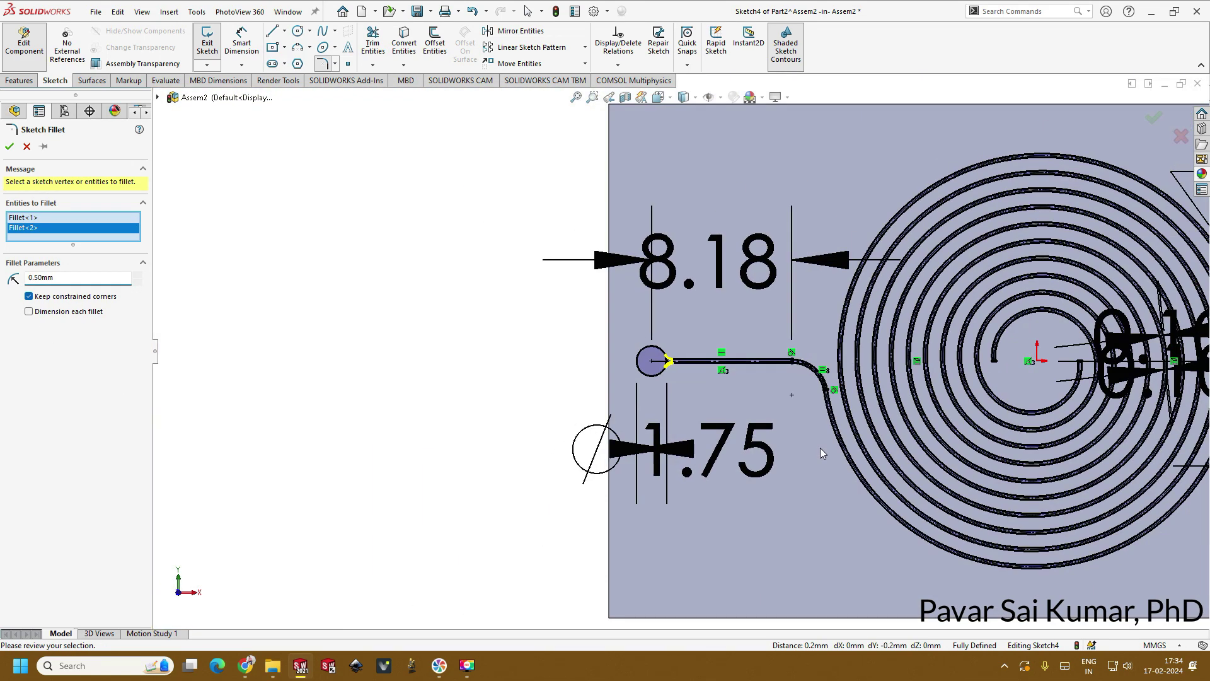
{"action": "scroll", "coordinate": [1121, 376], "scroll_direction": "down", "scroll_amount": 6}
{"action": "scroll", "coordinate": [1121, 376], "scroll_direction": "down", "scroll_amount": 5}
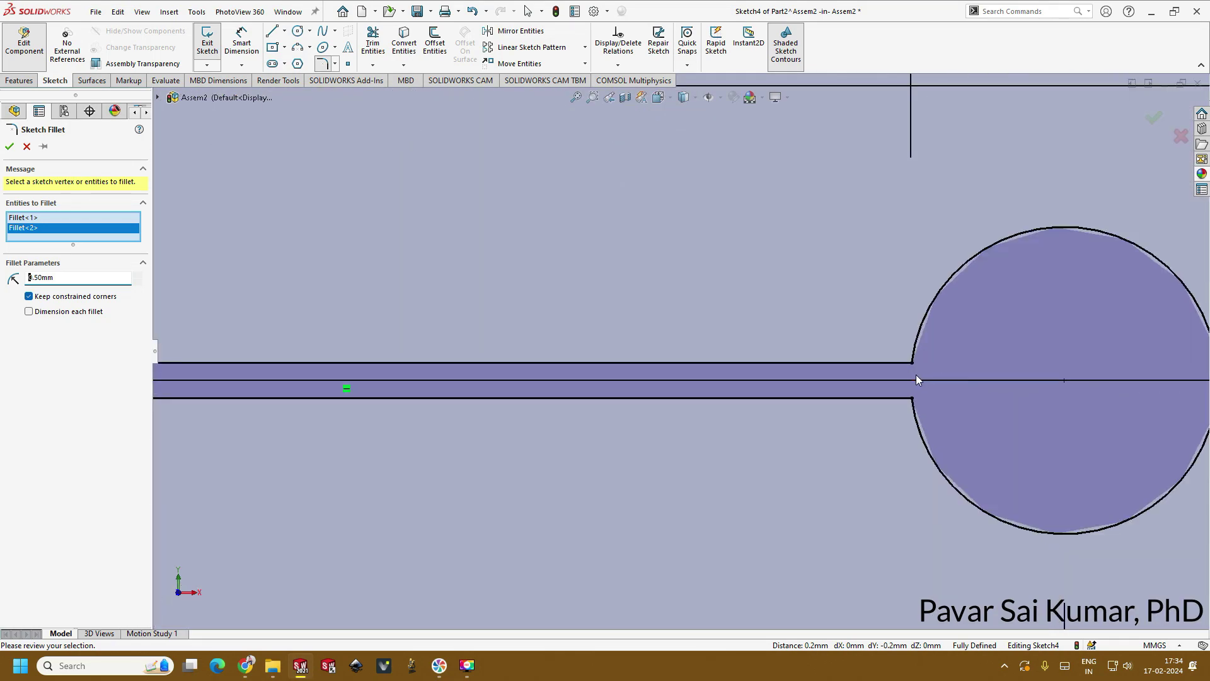
{"action": "left_click", "coordinate": [913, 362]}
{"action": "left_click", "coordinate": [913, 398]}
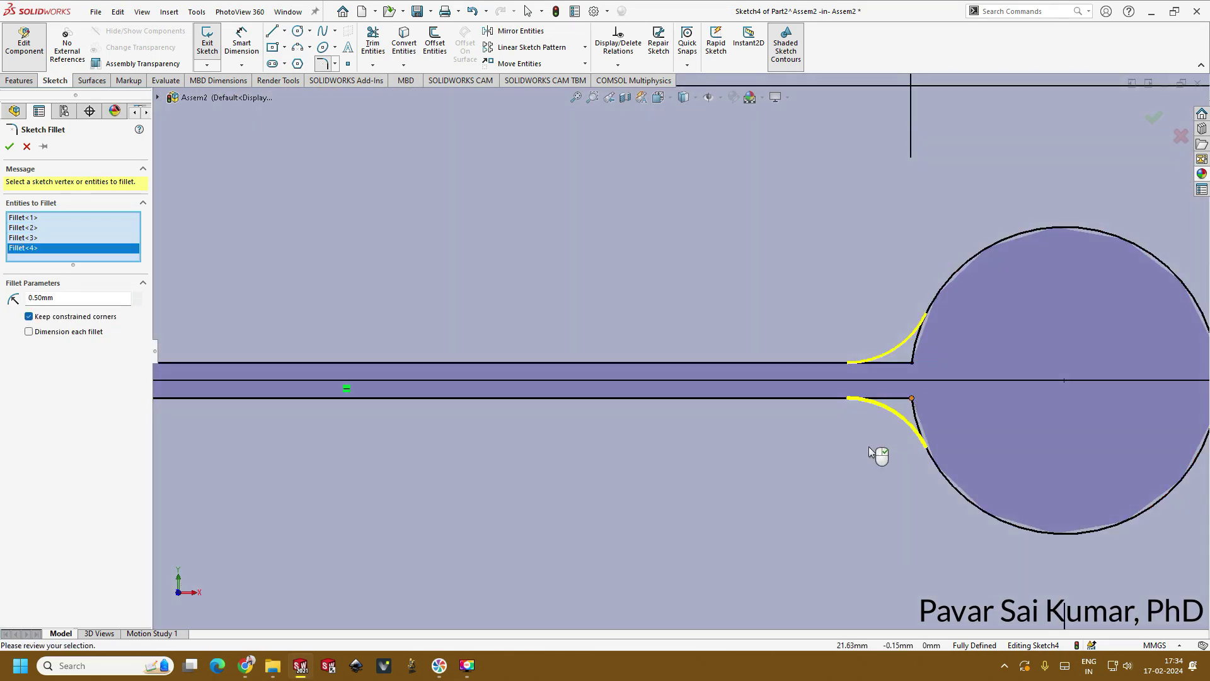
{"action": "scroll", "coordinate": [820, 455], "scroll_direction": "up", "scroll_amount": 8}
{"action": "key", "text": "f"}
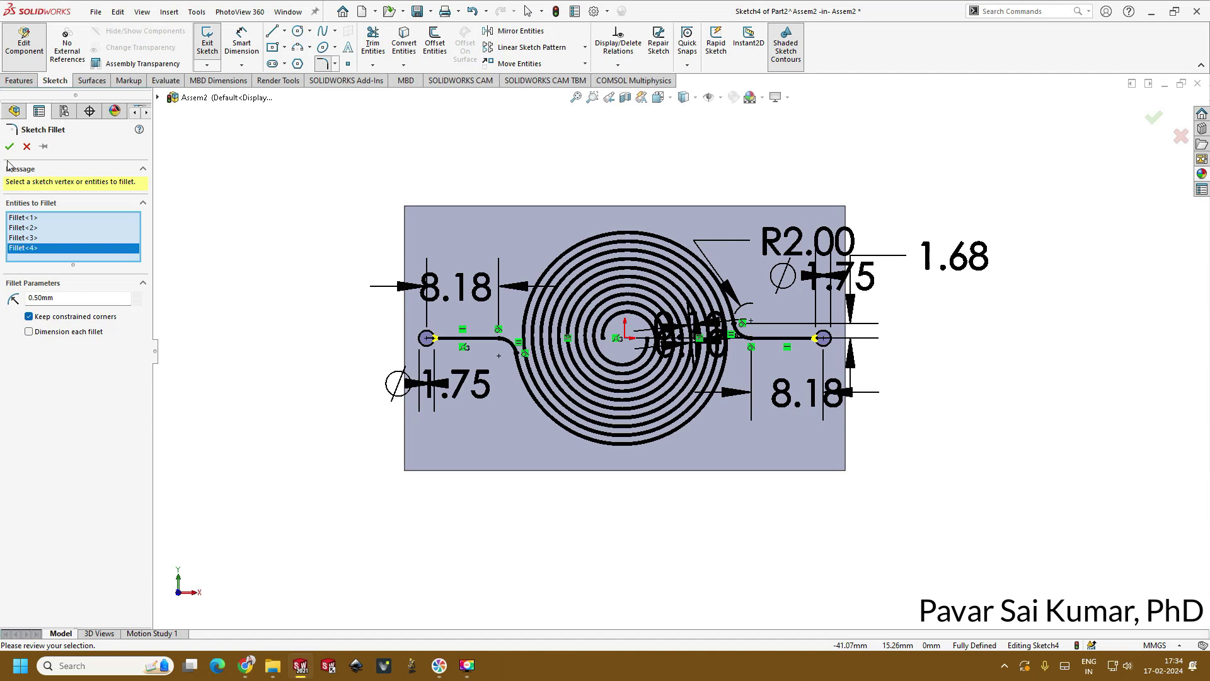
{"action": "key", "text": "Return"}
Cut-extrude the spiral channel and port profile into the plate to a blind depth of 0.5 mm
{"action": "scroll", "coordinate": [666, 347], "scroll_direction": "down", "scroll_amount": 3}
{"action": "scroll", "coordinate": [693, 391], "scroll_direction": "up", "scroll_amount": 4}
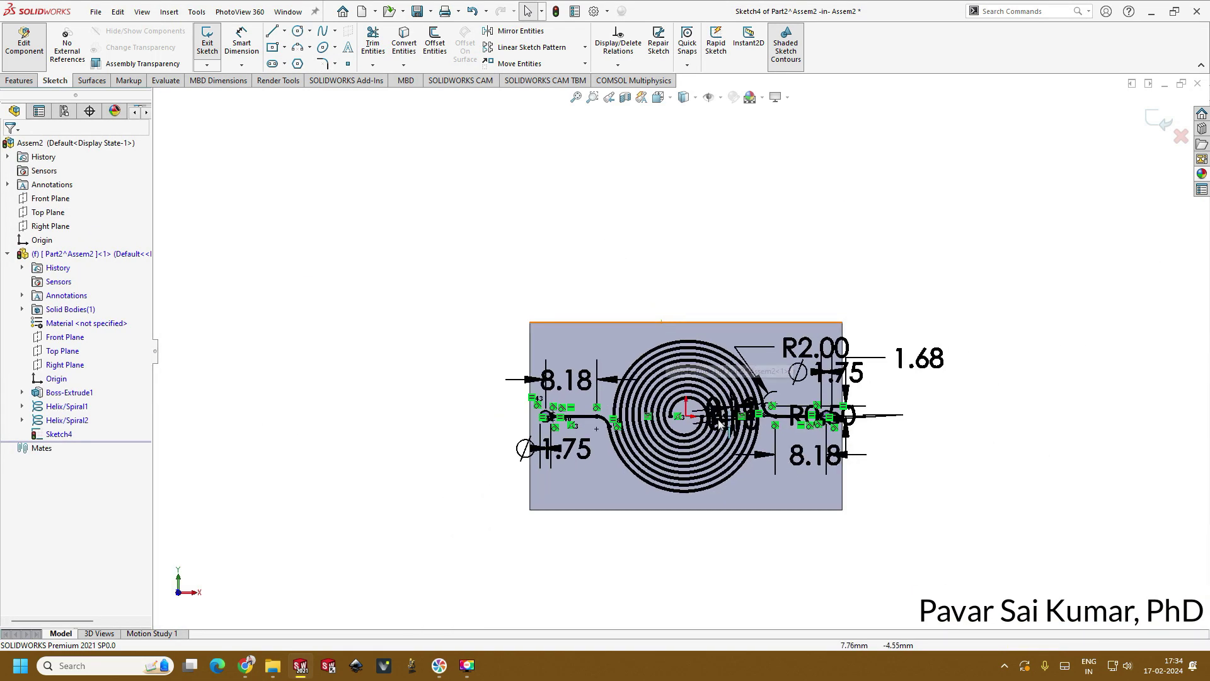
{"action": "scroll", "coordinate": [720, 425], "scroll_direction": "down", "scroll_amount": 1}
{"action": "left_click", "coordinate": [19, 81]}
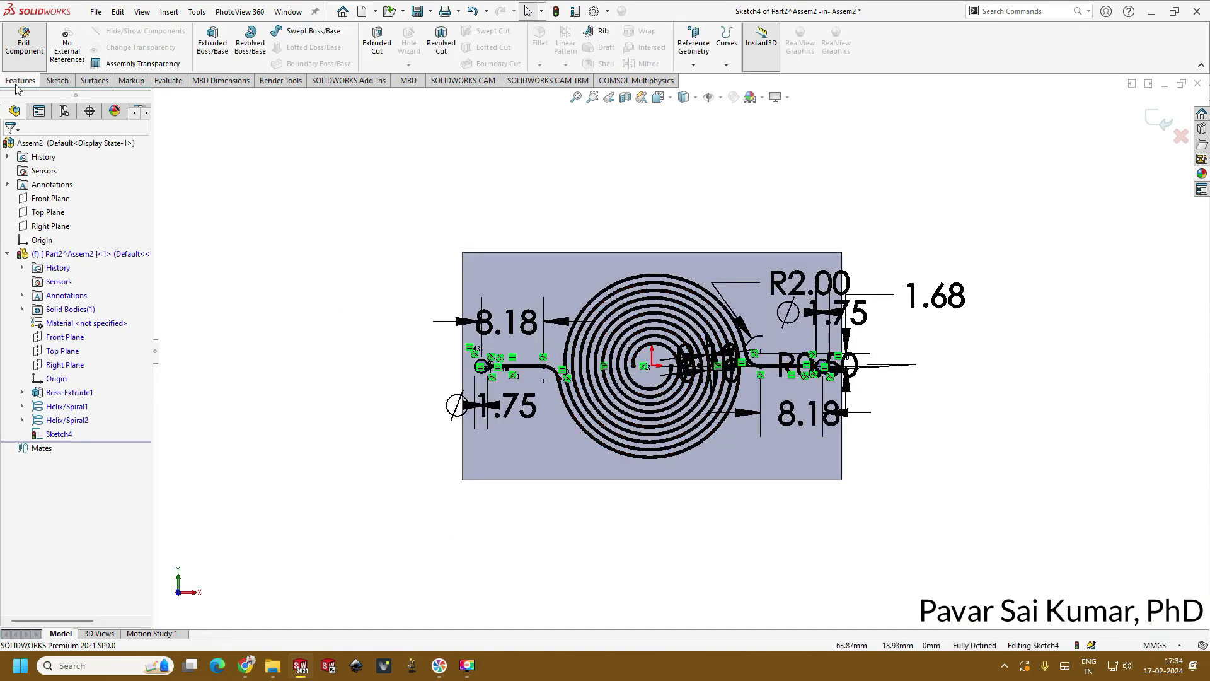
{"action": "left_click", "coordinate": [378, 43]}
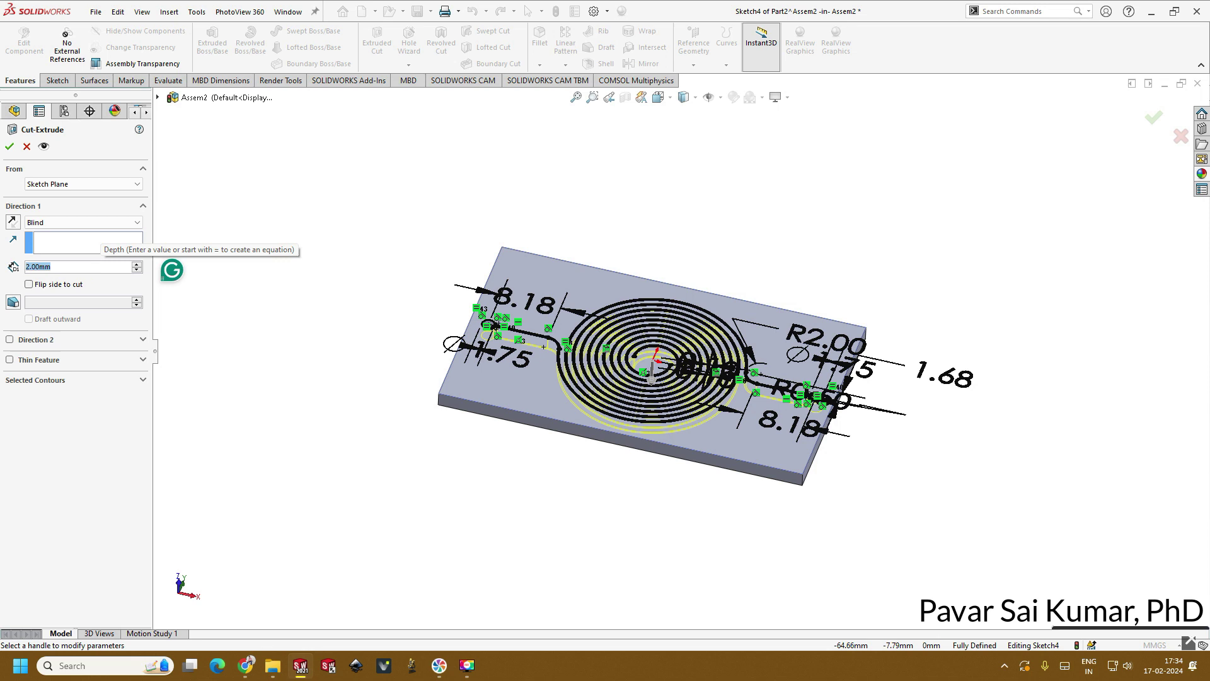
{"action": "type", "text": "0.5"}
{"action": "key", "text": "Return"}
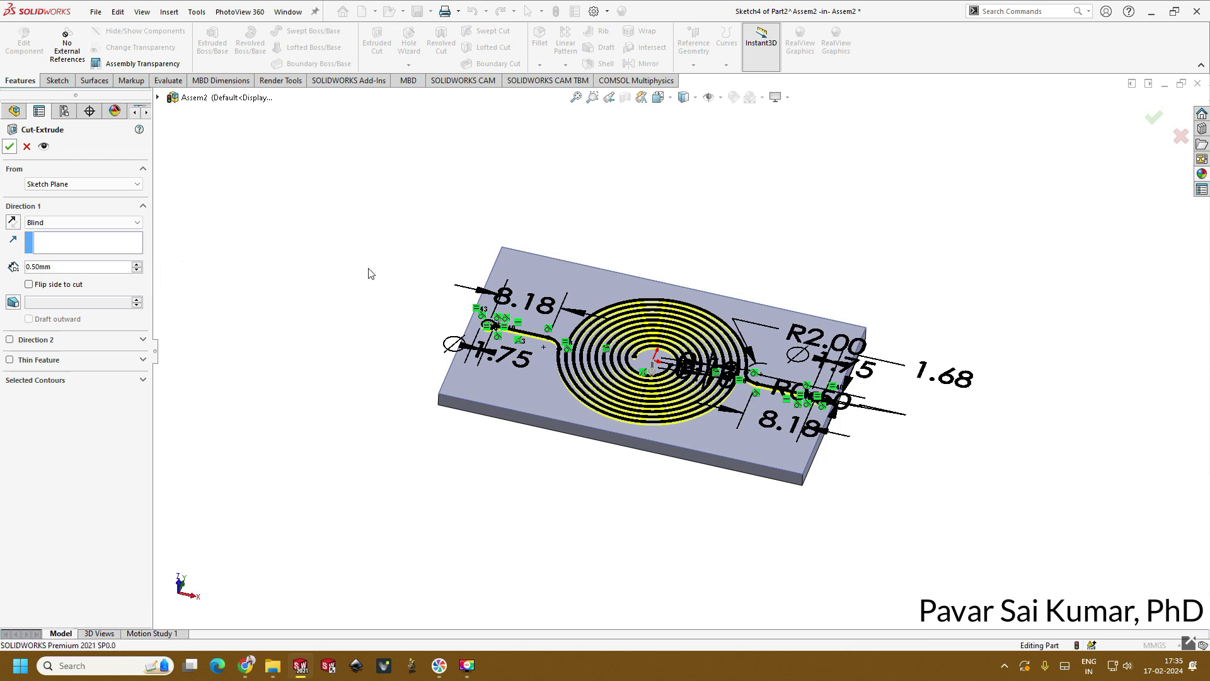
{"action": "middle_click_drag", "start_coordinate": [422, 256], "coordinate": [402, 462]}
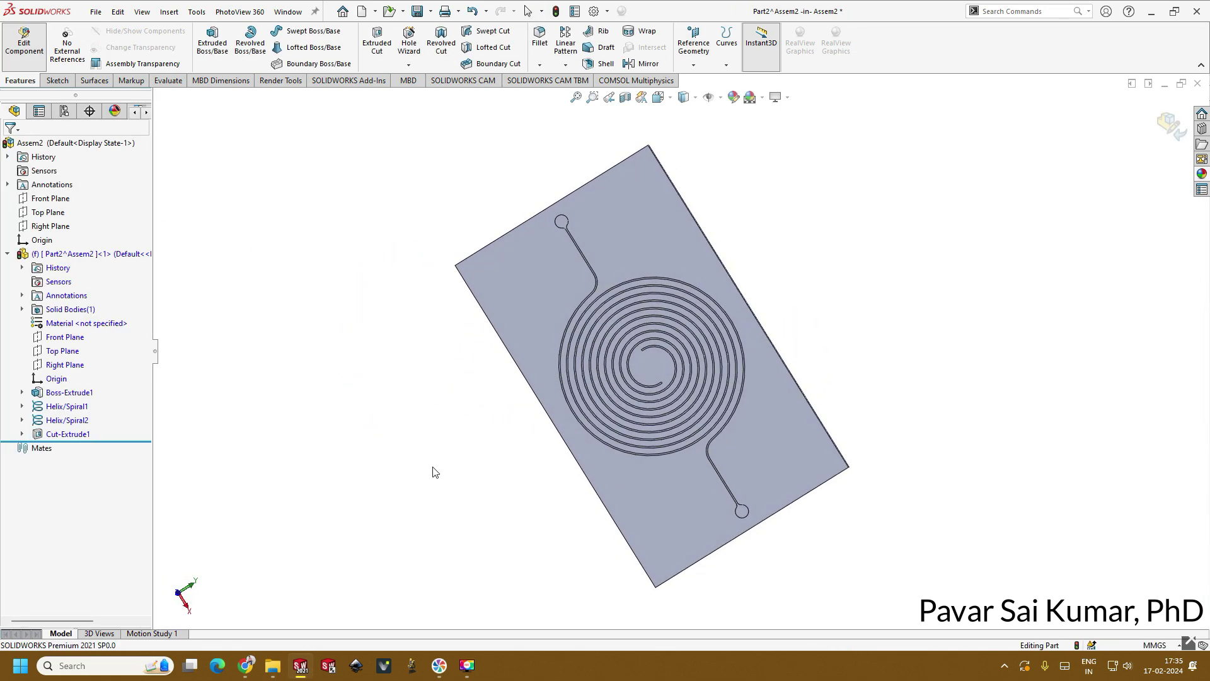
{"action": "scroll", "coordinate": [687, 393], "scroll_direction": "down", "scroll_amount": 5}
{"action": "scroll", "coordinate": [661, 394], "scroll_direction": "up", "scroll_amount": 3}
{"action": "middle_click_drag", "start_coordinate": [660, 394], "coordinate": [808, 459]}
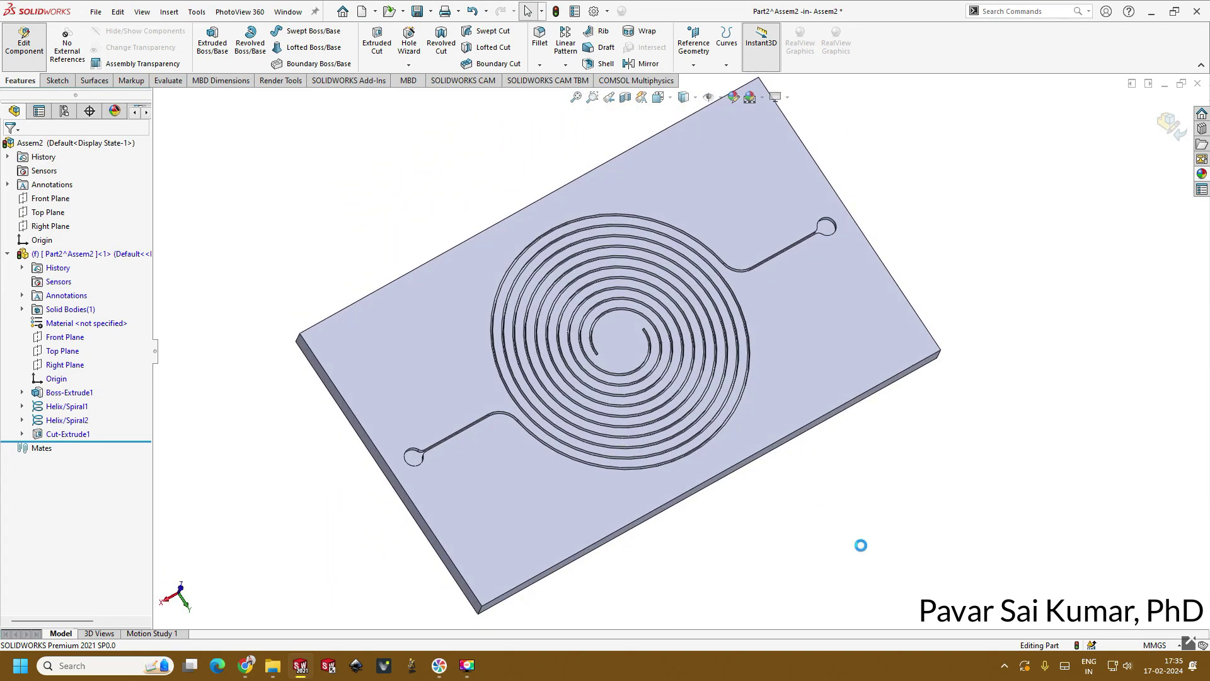
{"action": "middle_click_drag", "start_coordinate": [799, 501], "coordinate": [724, 454]}
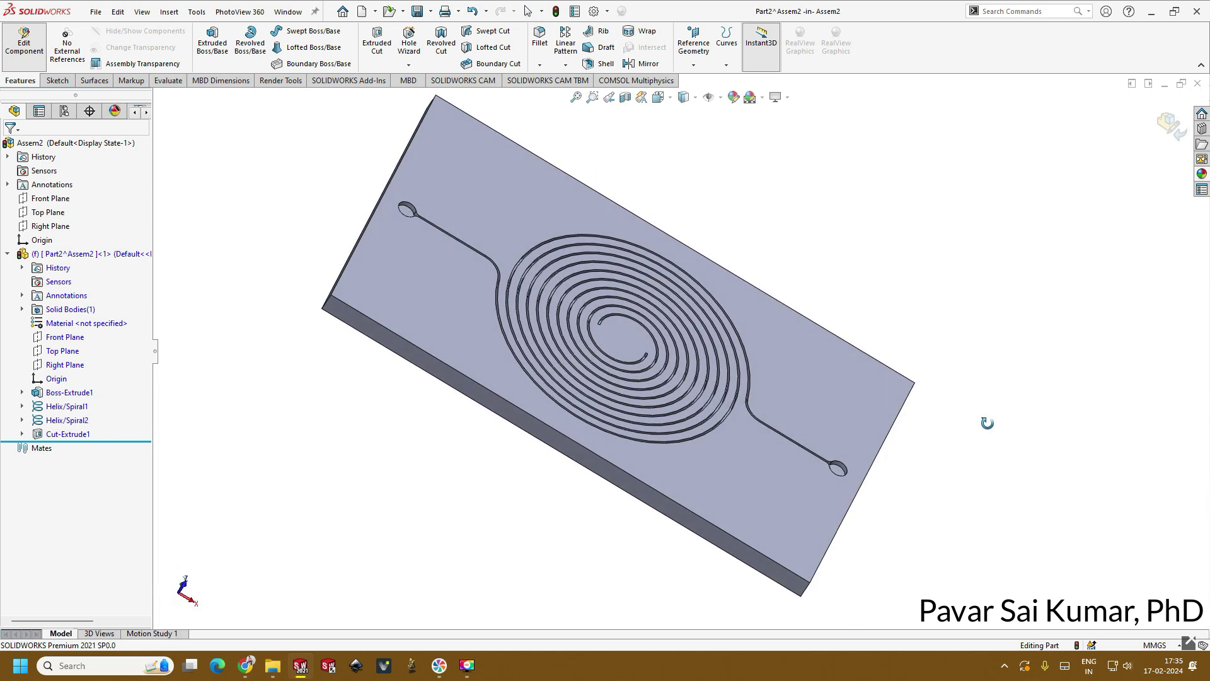
{"action": "left_click", "coordinate": [431, 11]}
{"action": "left_click", "coordinate": [441, 42]}
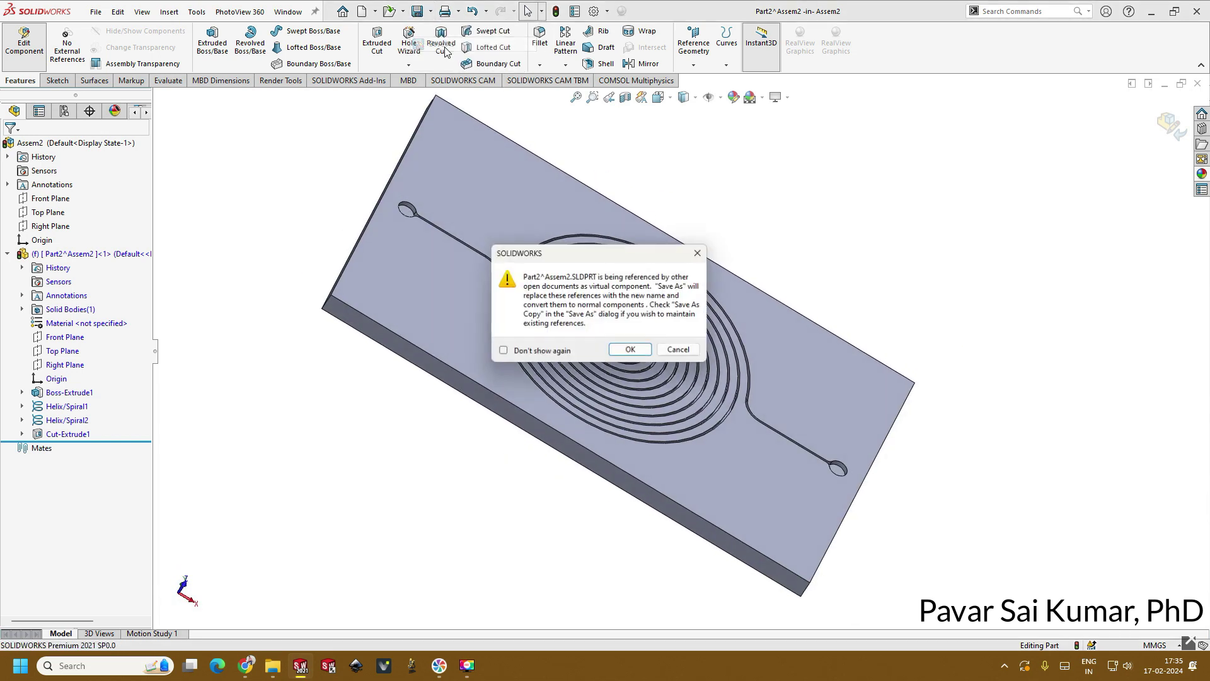
{"action": "left_click", "coordinate": [632, 351]}
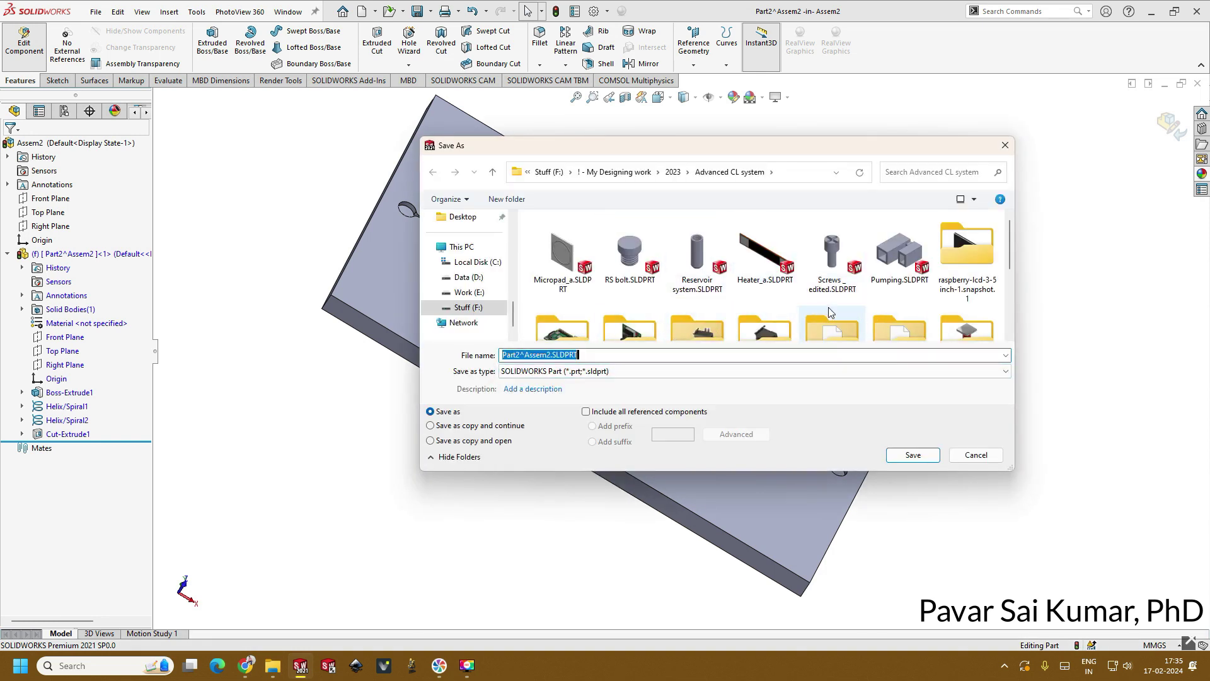
{"action": "left_click", "coordinate": [976, 455]}
Inspect the cut channel and port on the plate, and finish editing the part to return to the assembly
{"action": "middle_click_drag", "start_coordinate": [965, 478], "coordinate": [675, 505]}
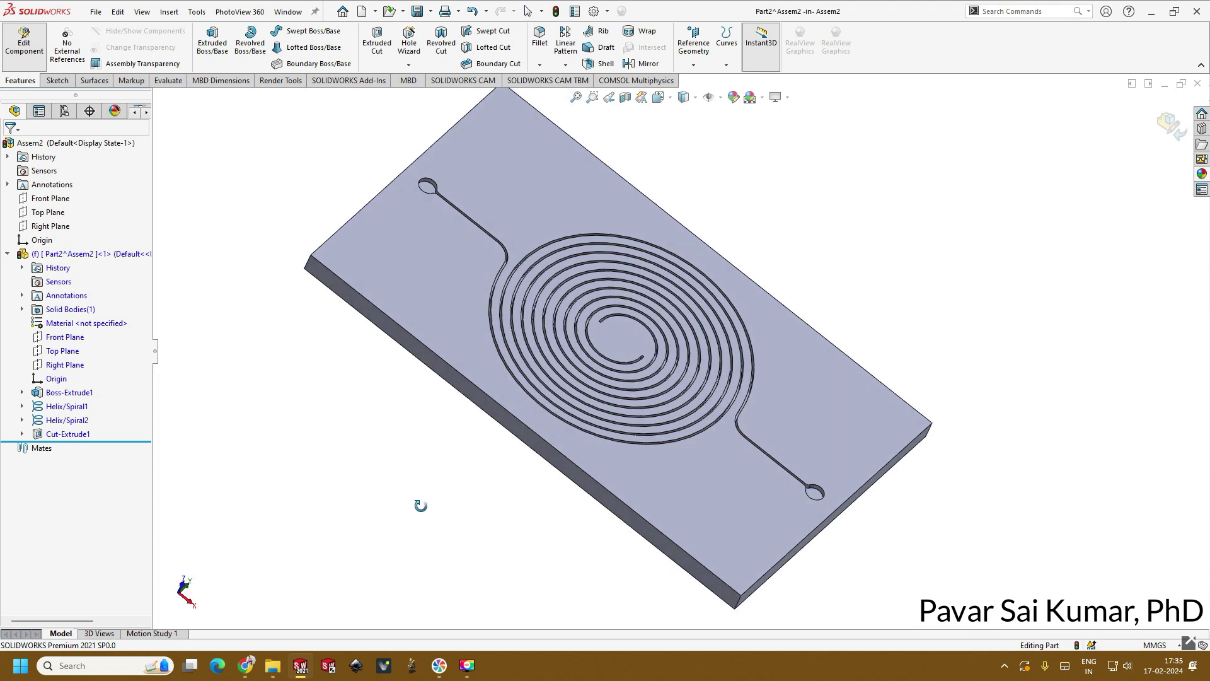
{"action": "middle_click_drag", "start_coordinate": [765, 494], "coordinate": [737, 433]}
{"action": "scroll", "coordinate": [738, 432], "scroll_direction": "down", "scroll_amount": 8}
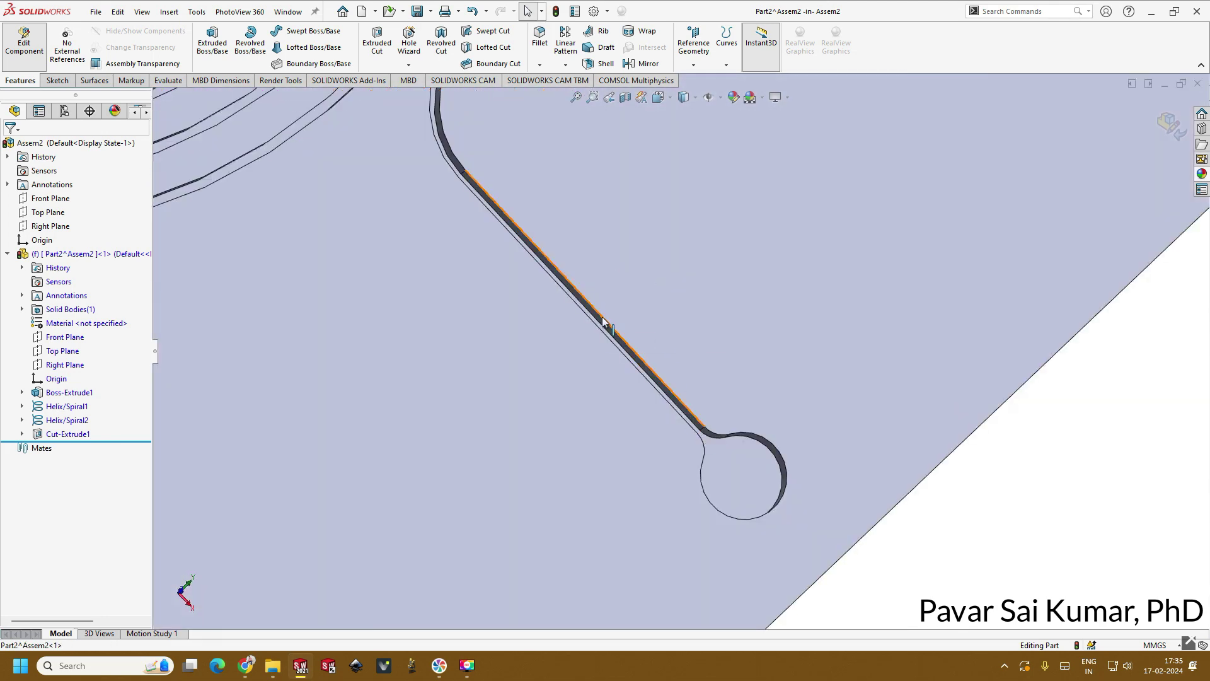
{"action": "scroll", "coordinate": [605, 353], "scroll_direction": "up", "scroll_amount": 8}
{"action": "scroll", "coordinate": [543, 265], "scroll_direction": "up", "scroll_amount": 5}
{"action": "middle_click_drag", "start_coordinate": [542, 265], "coordinate": [445, 145]}
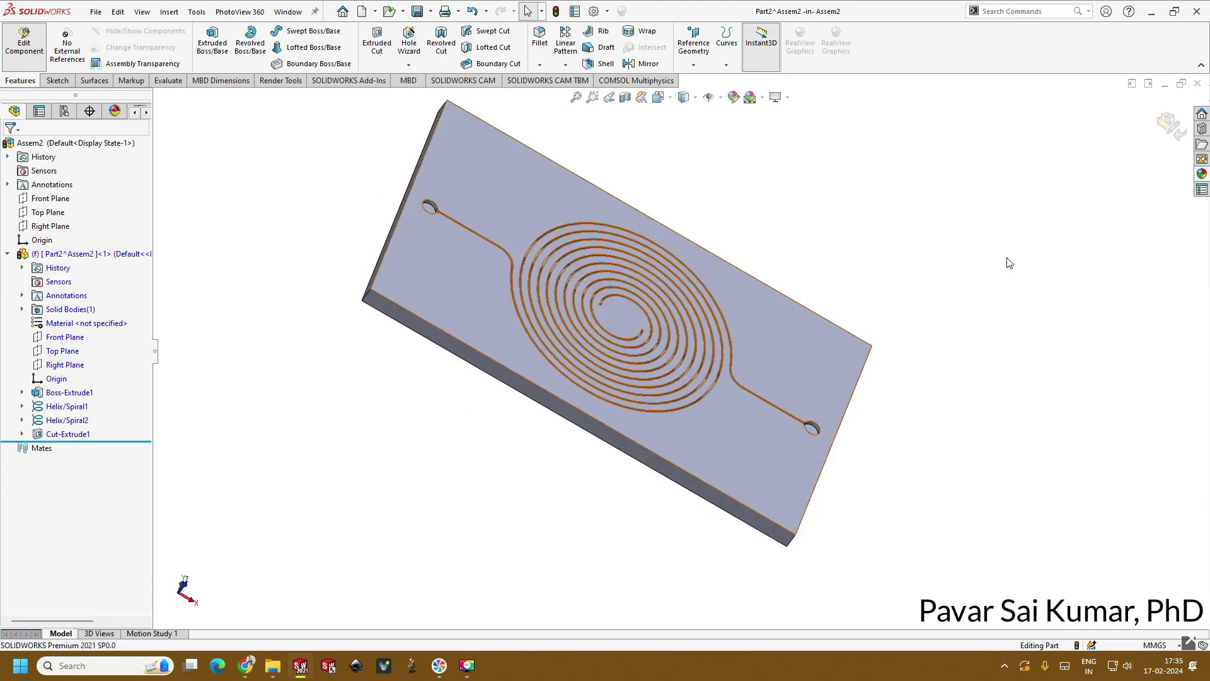
{"action": "left_click", "coordinate": [1173, 132]}
{"action": "middle_click_drag", "start_coordinate": [1071, 258], "coordinate": [464, 498]}
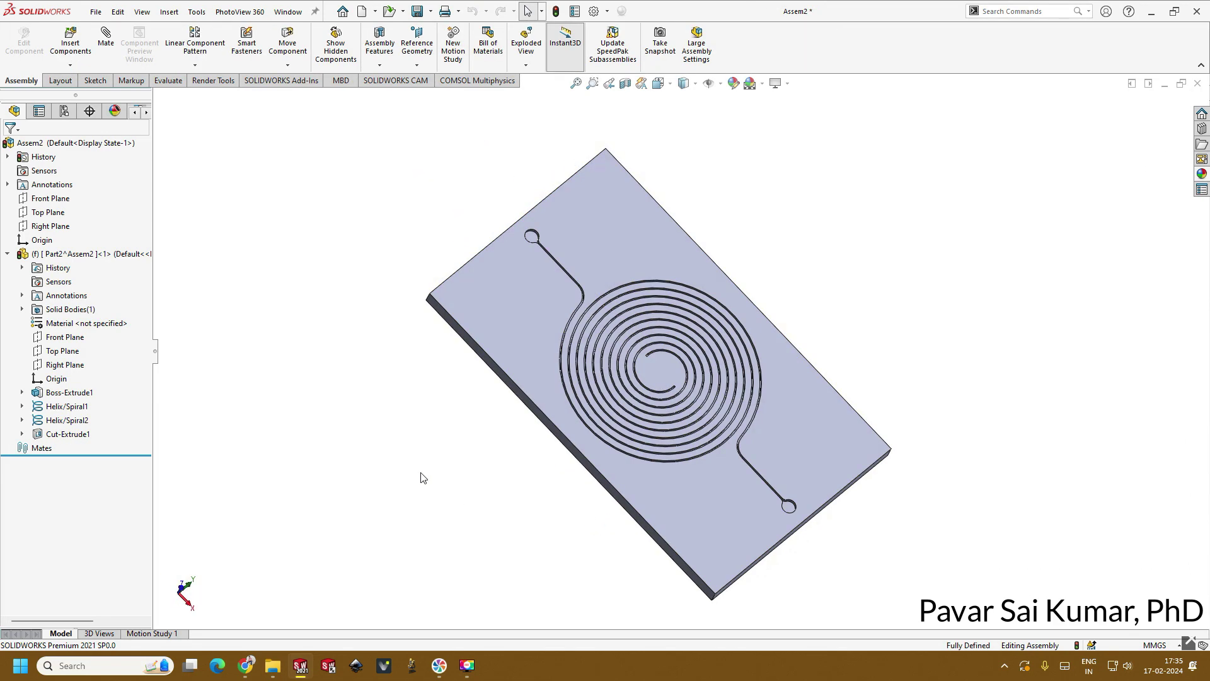
Insert a new part into the assembly and open it for in-context editing
{"action": "left_click", "coordinate": [70, 66]}
{"action": "left_click", "coordinate": [80, 98]}
{"action": "left_click", "coordinate": [337, 375]}
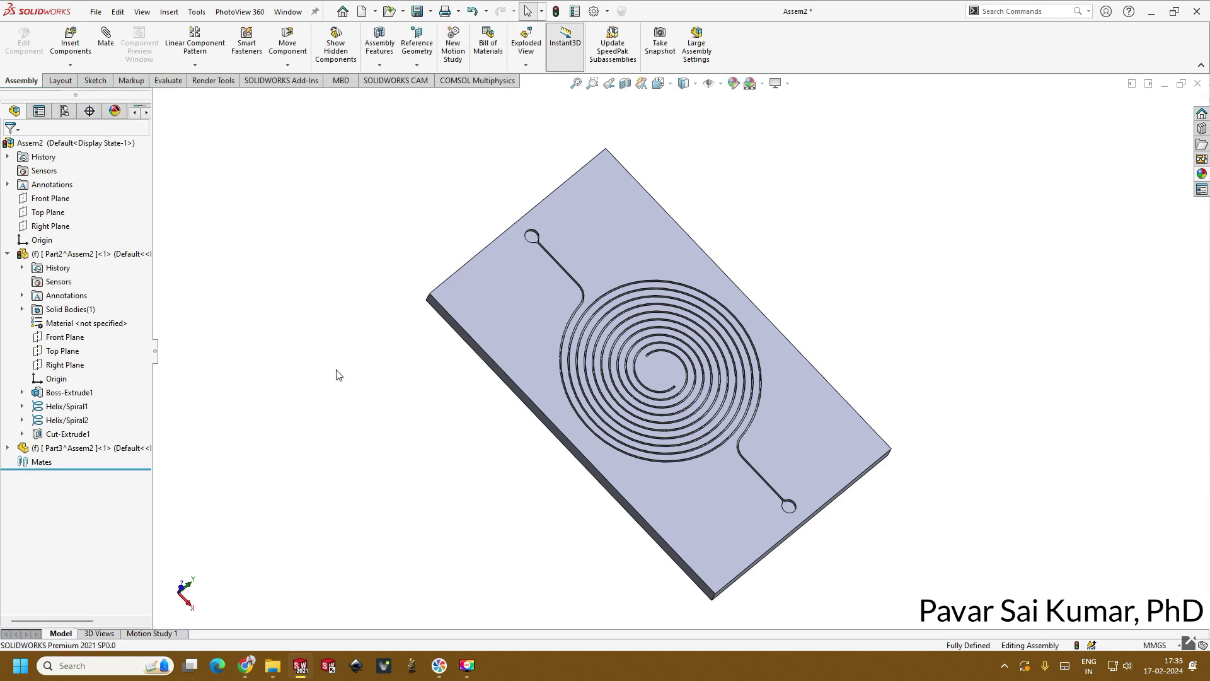
{"action": "left_click", "coordinate": [101, 448]}
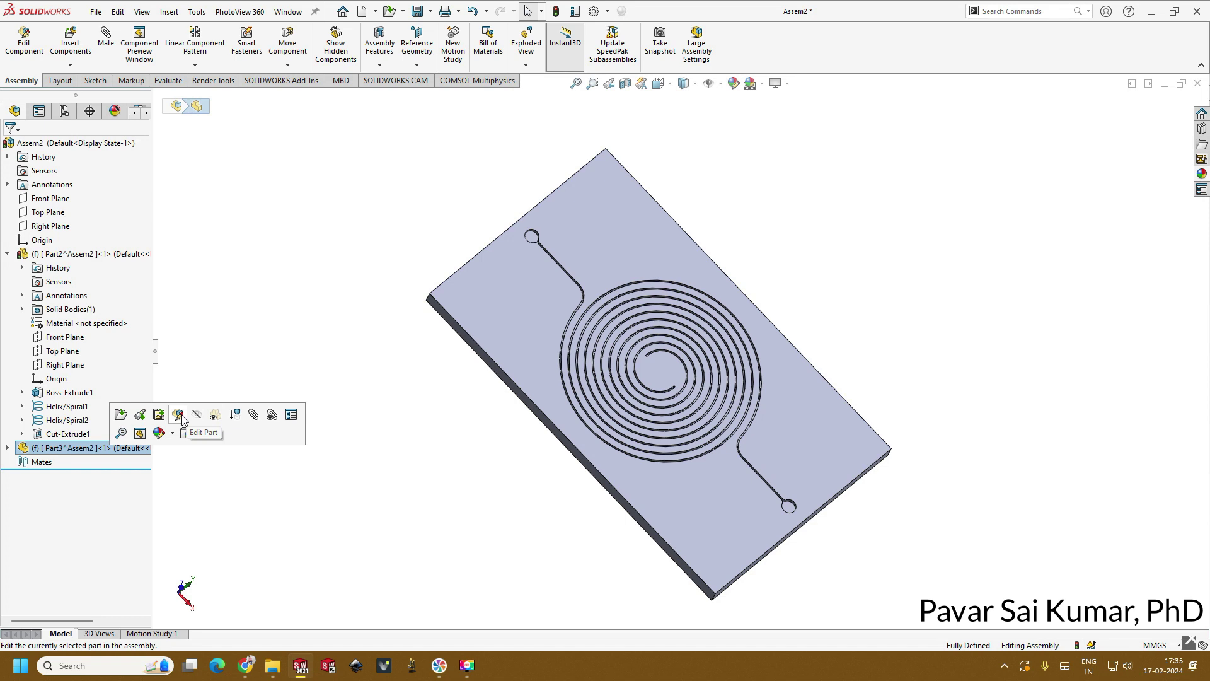
{"action": "left_click", "coordinate": [180, 416]}
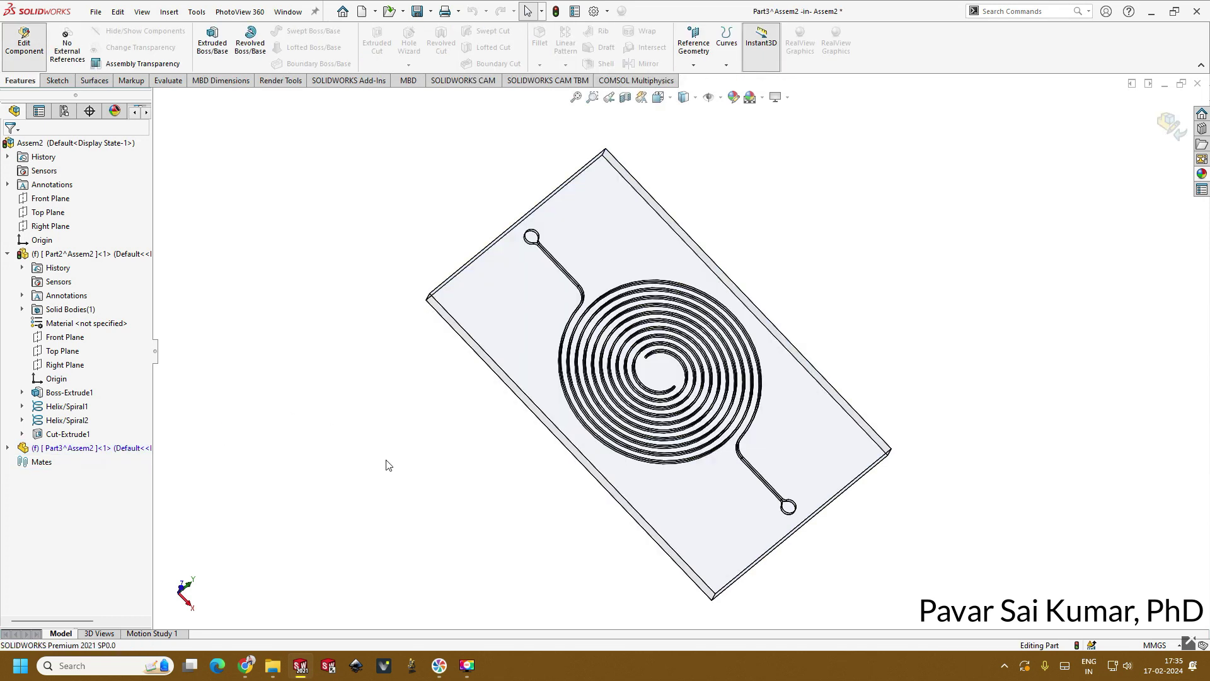
Start a sketch on the base plate's channelled face and draw a 50 x 30 mm corner rectangle over the plate's outline
{"action": "left_click", "coordinate": [508, 316]}
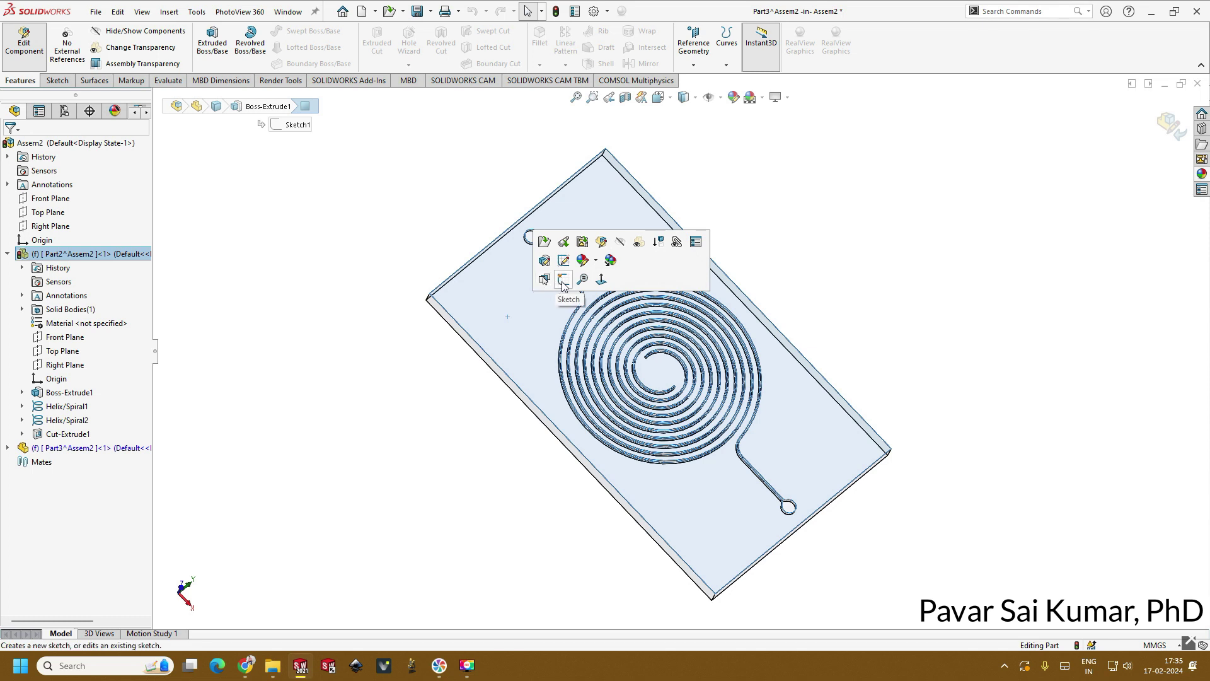
{"action": "left_click", "coordinate": [563, 280]}
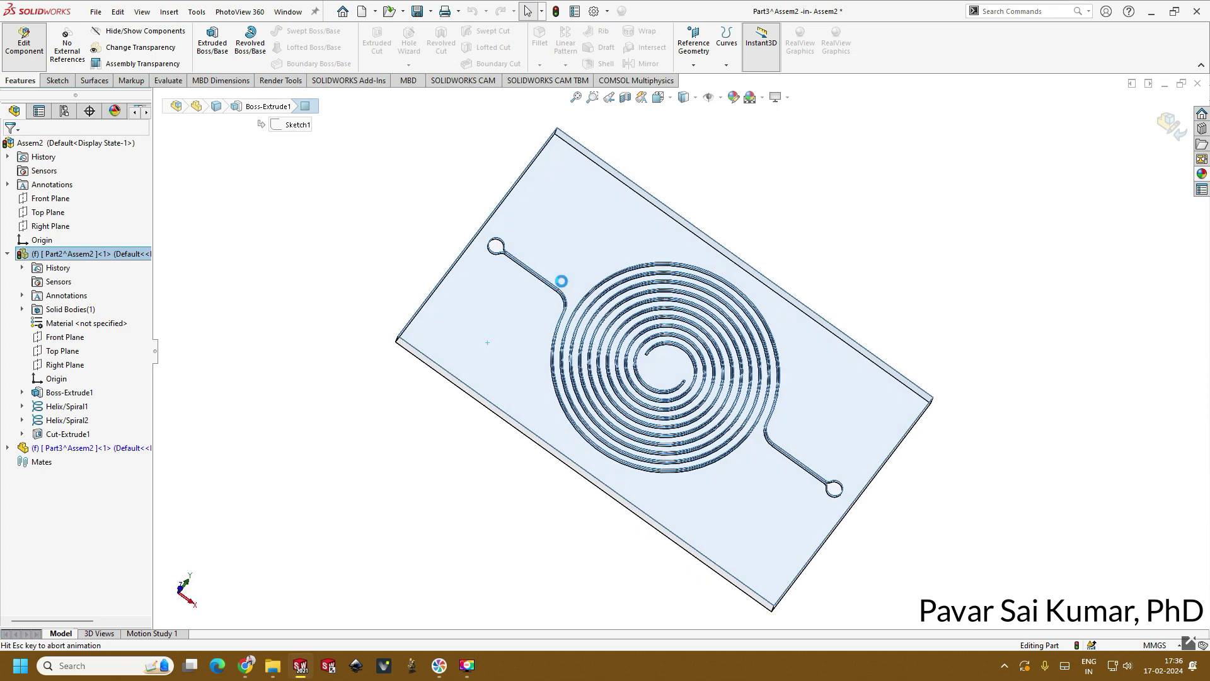
{"action": "left_click", "coordinate": [272, 196]}
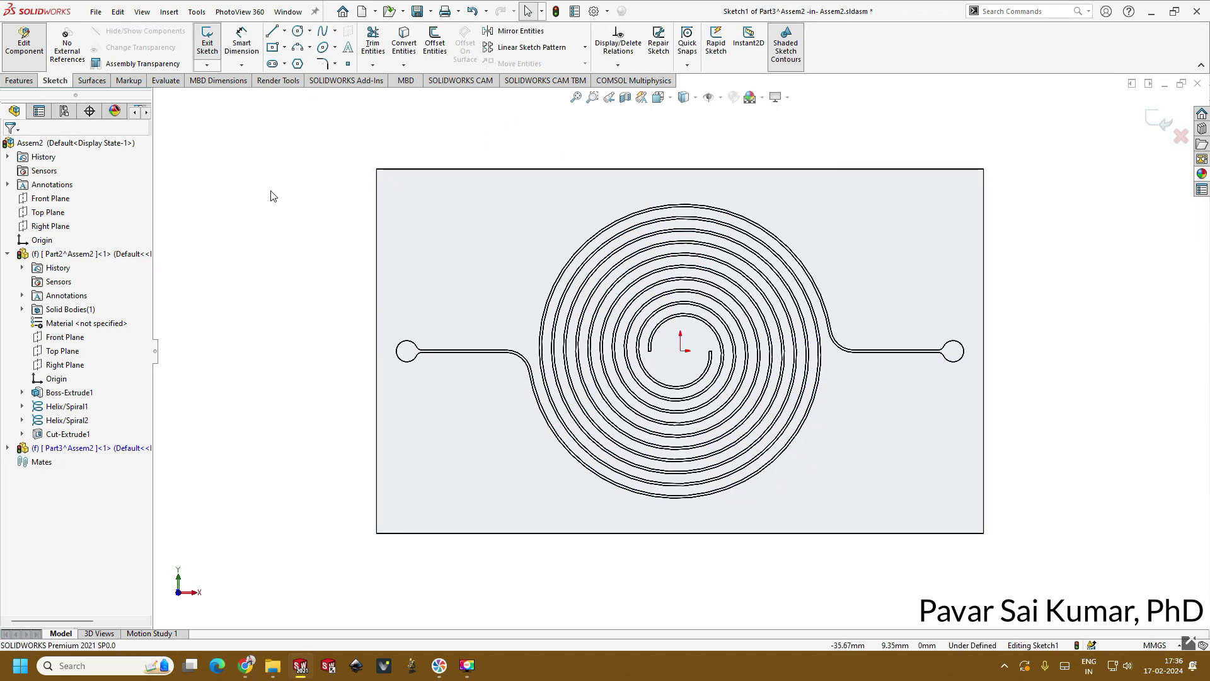
{"action": "left_click", "coordinate": [284, 48]}
{"action": "left_click", "coordinate": [329, 61]}
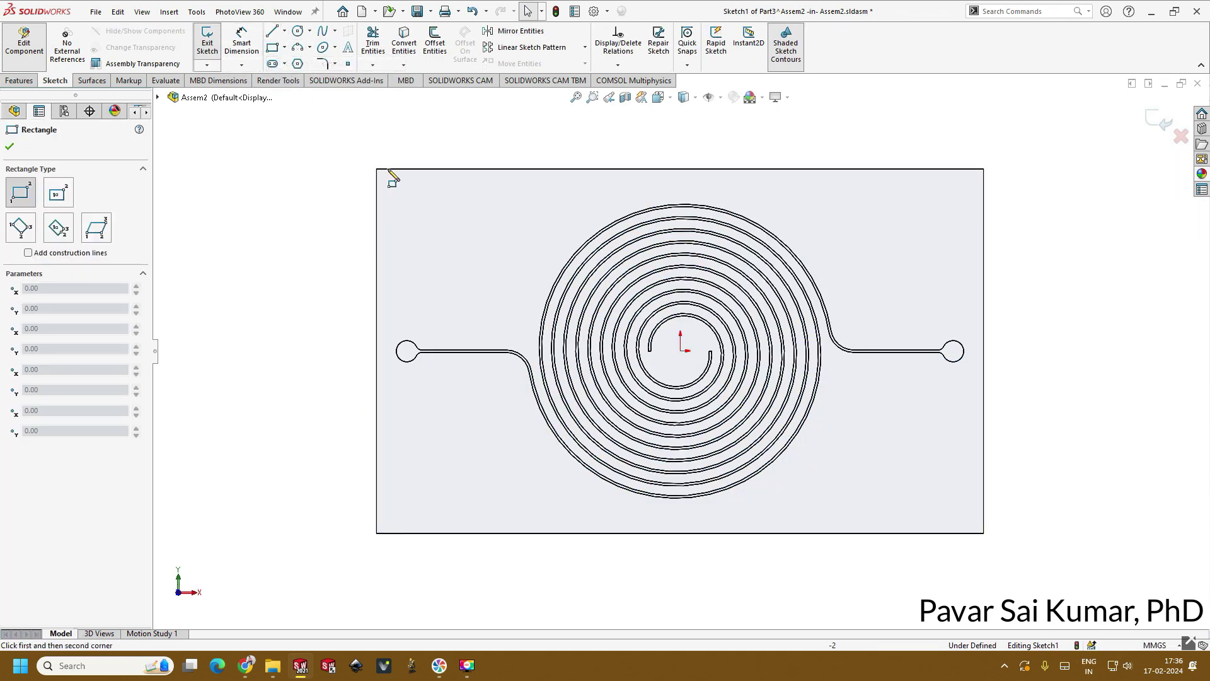
{"action": "left_click", "coordinate": [377, 169]}
{"action": "left_click", "coordinate": [984, 533]}
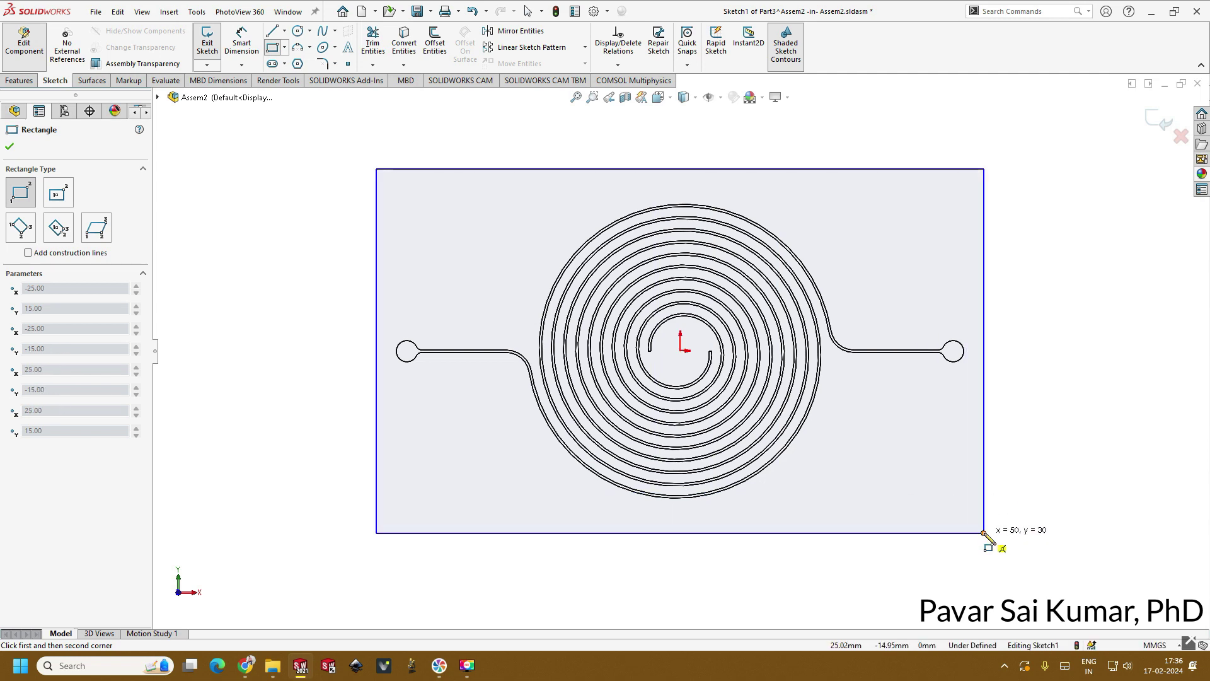
{"action": "key", "text": "Escape"}
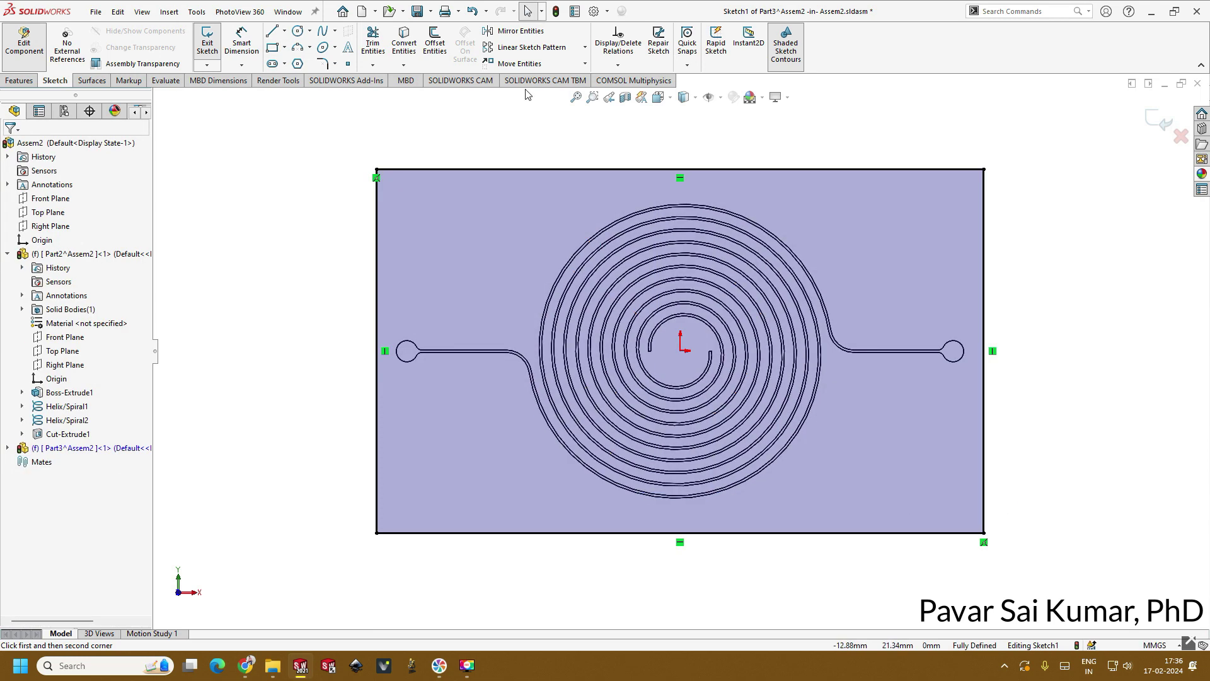
Sketch a 0.875 mm radius circle on the left port and a matching circle on the right port, both concentric with the ports
{"action": "left_click", "coordinate": [297, 31]}
{"action": "scroll", "coordinate": [437, 375], "scroll_direction": "down", "scroll_amount": 5}
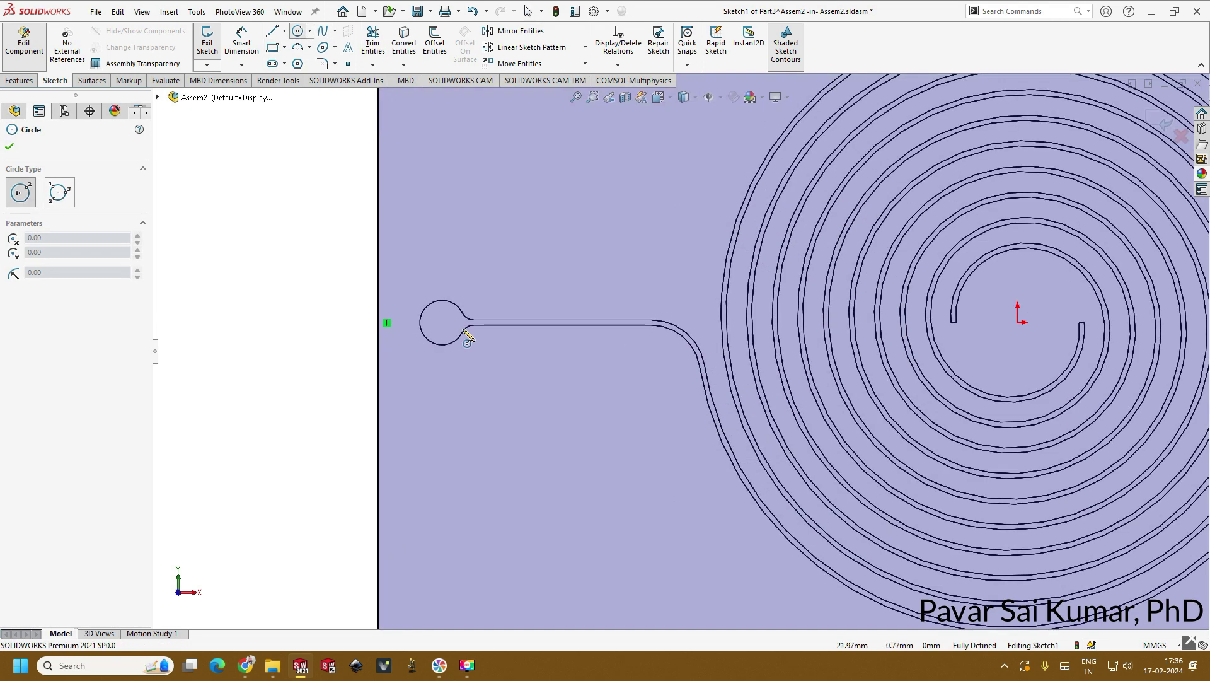
{"action": "left_click", "coordinate": [442, 322]}
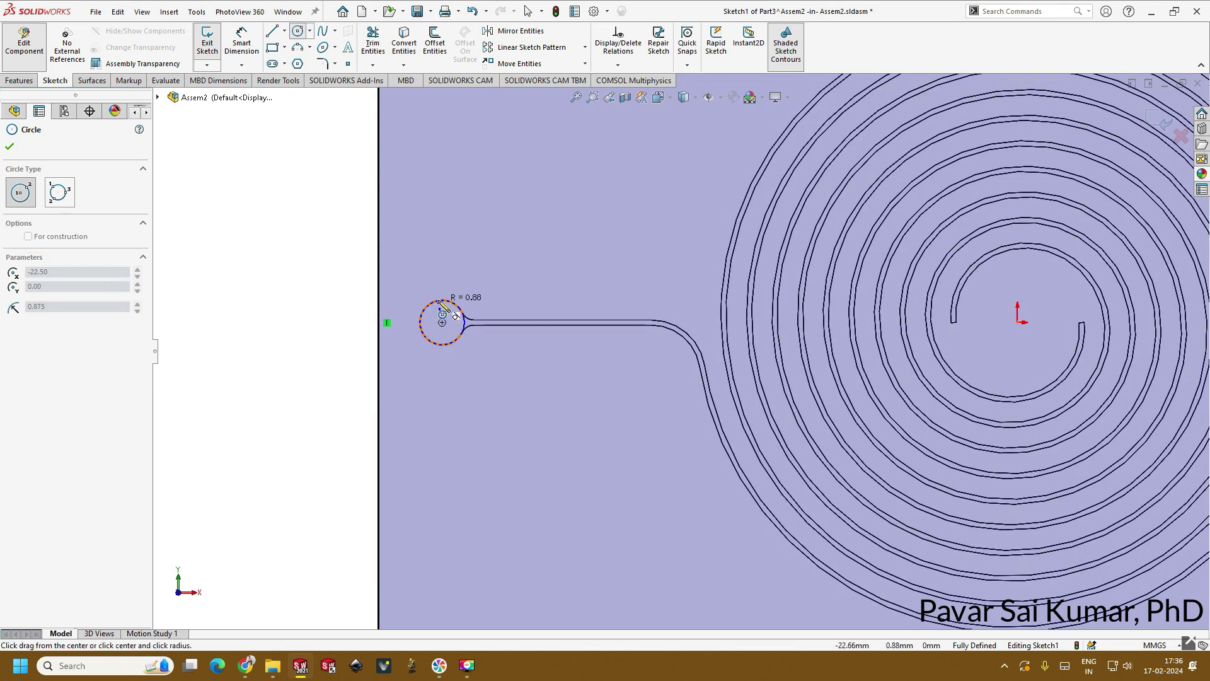
{"action": "left_click", "coordinate": [441, 302]}
{"action": "scroll", "coordinate": [908, 389], "scroll_direction": "up", "scroll_amount": 5}
{"action": "scroll", "coordinate": [924, 395], "scroll_direction": "down", "scroll_amount": 6}
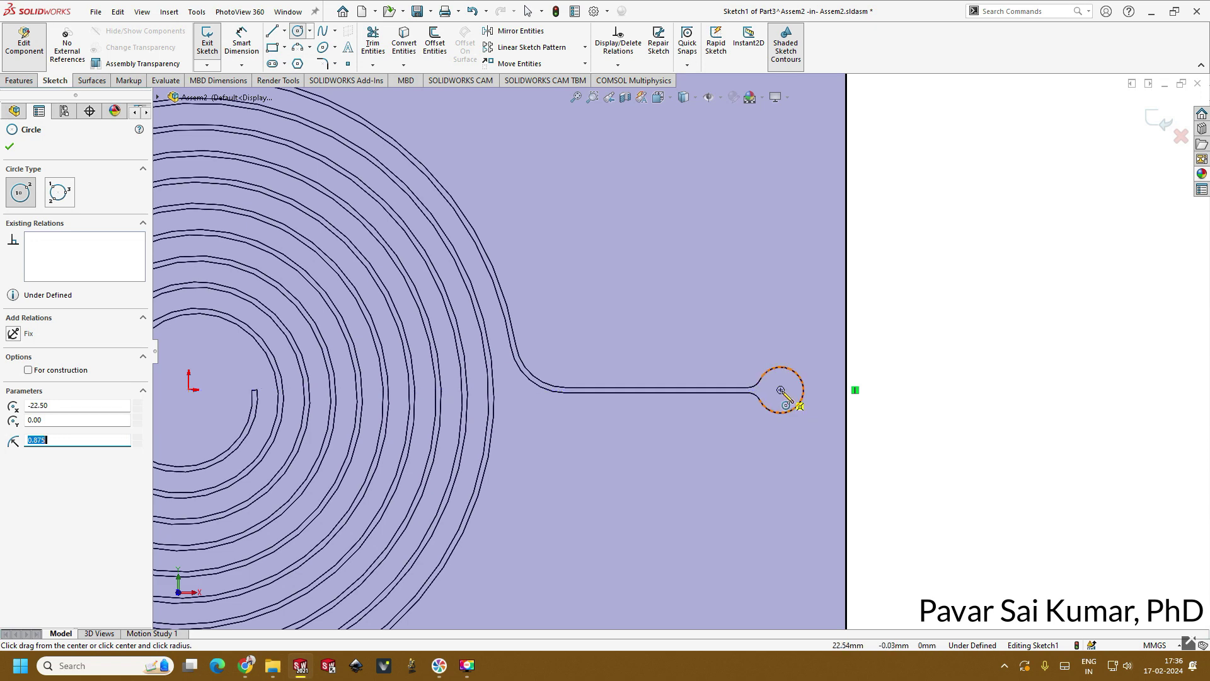
{"action": "left_click", "coordinate": [782, 390]}
{"action": "left_click", "coordinate": [785, 373]}
{"action": "key", "text": "Escape"}
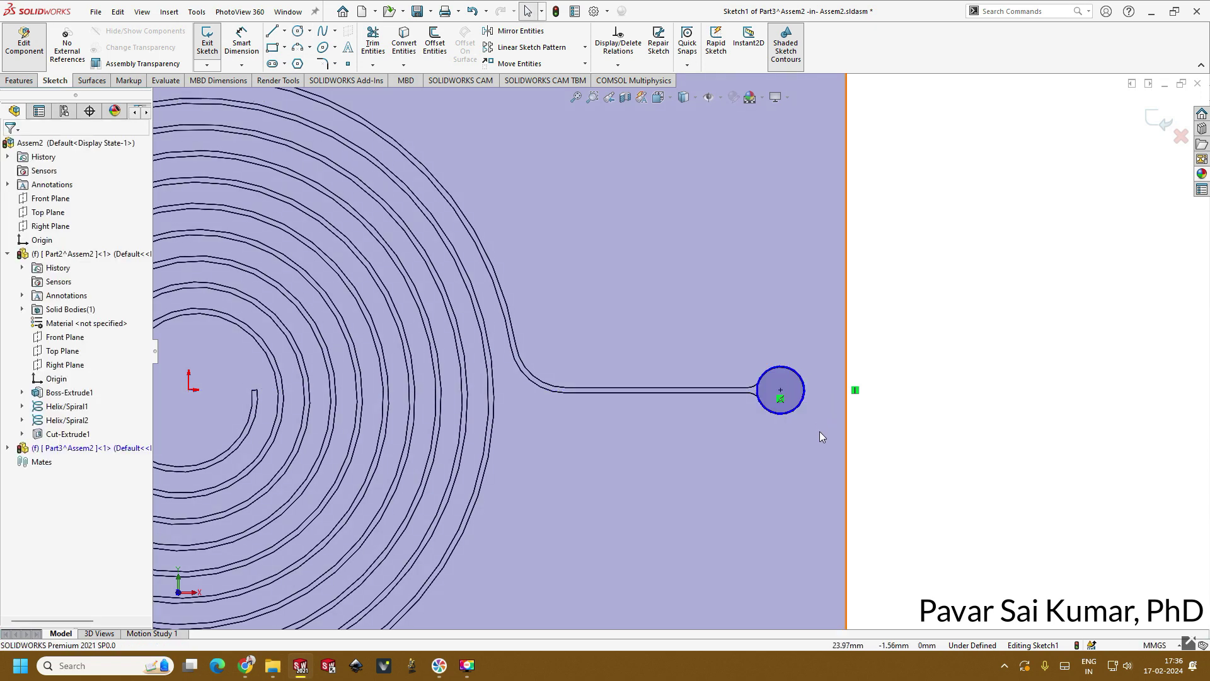
Dimension the diameter of the left port circle at 1.75 mm in the cover sketch
{"action": "key", "text": "f"}
{"action": "key", "text": "d"}
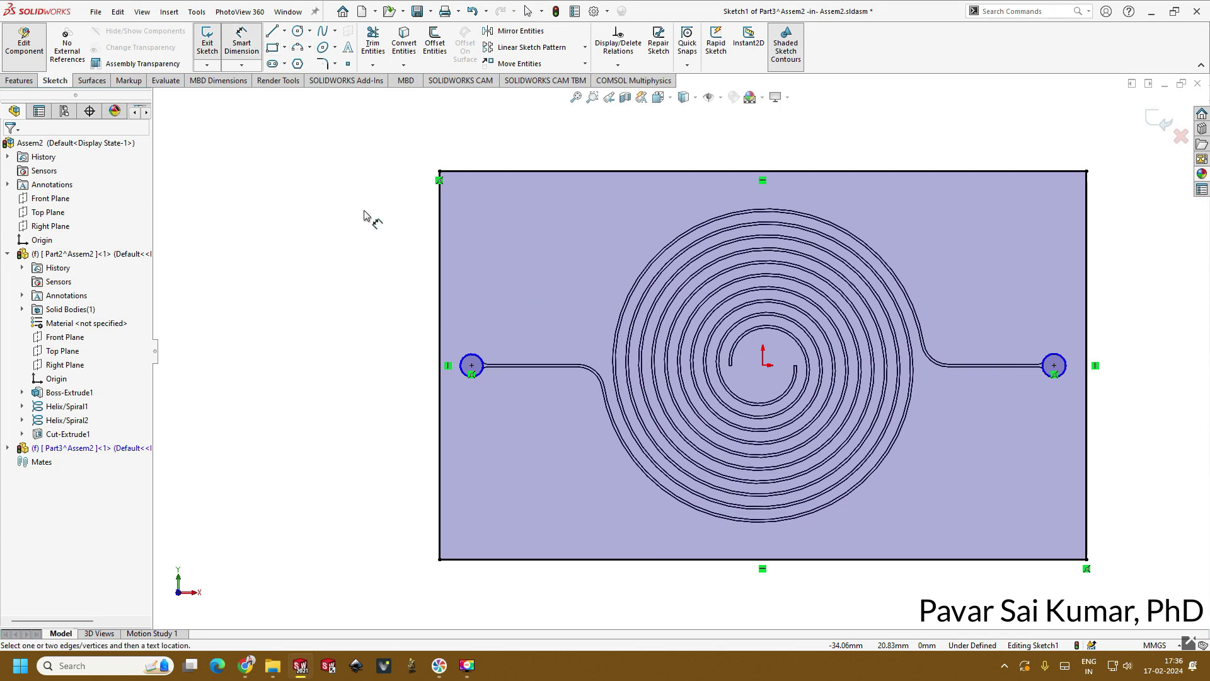
{"action": "scroll", "coordinate": [475, 359], "scroll_direction": "down", "scroll_amount": 7}
{"action": "left_click", "coordinate": [476, 362]}
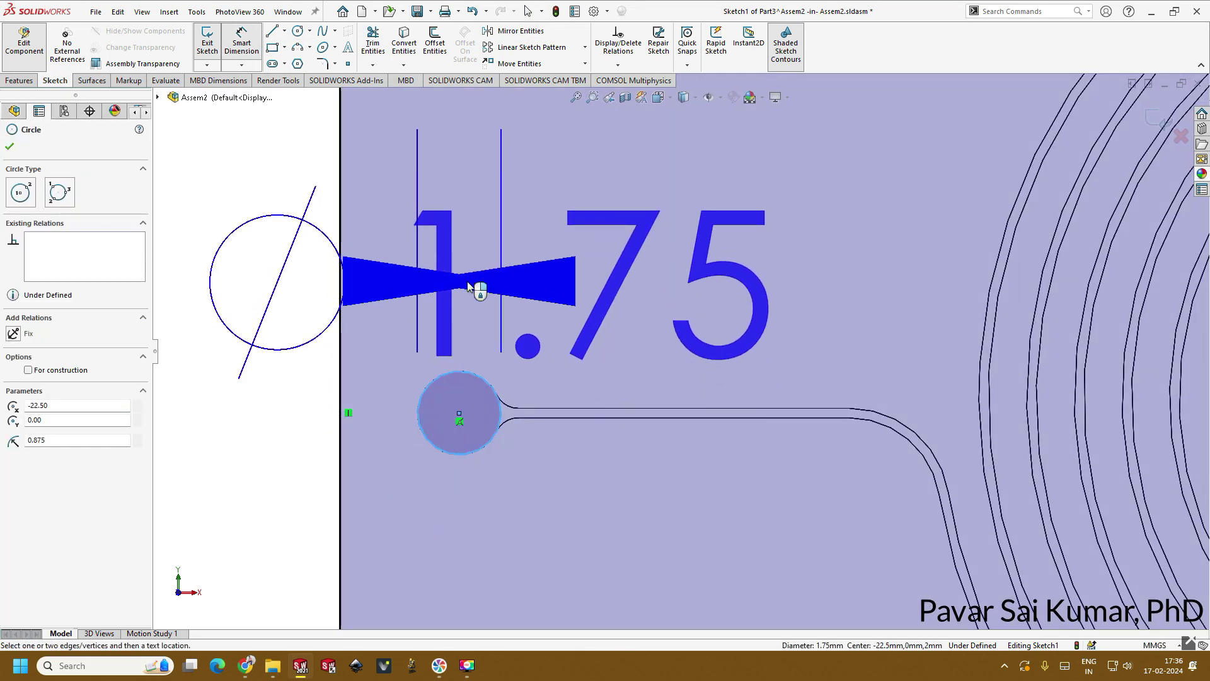
{"action": "left_click", "coordinate": [473, 292]}
{"action": "left_click", "coordinate": [414, 263]}
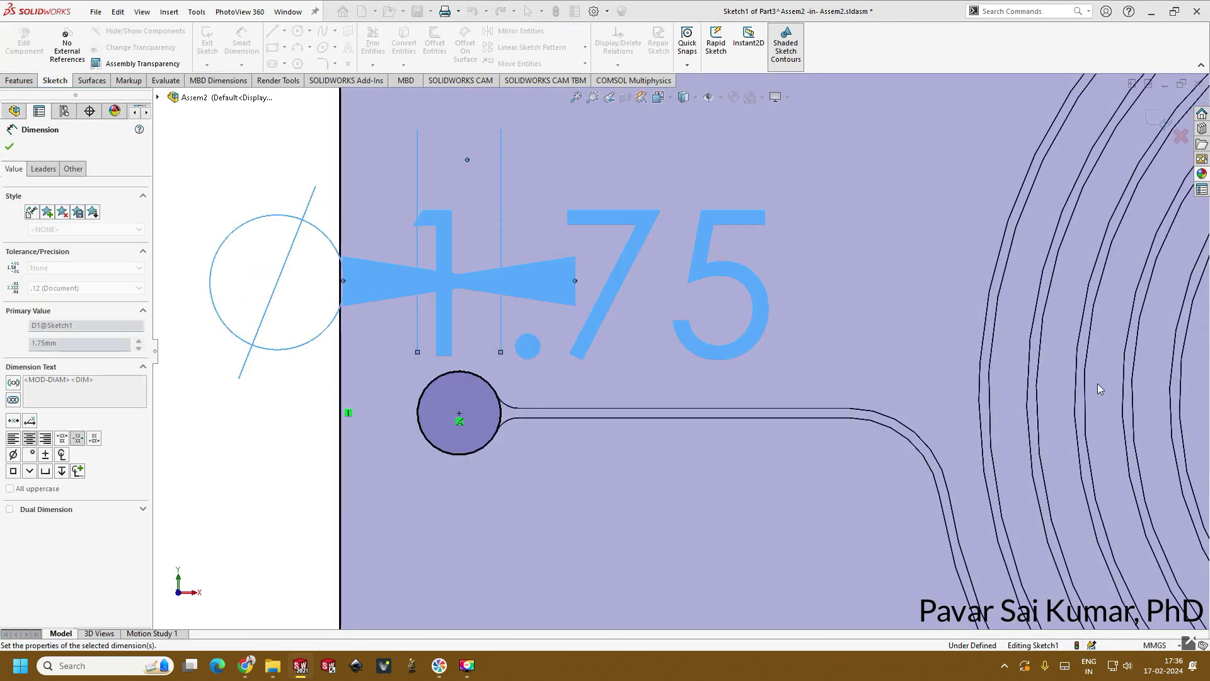
Dimension the right port circle and set its diameter to 1.75 mm
{"action": "key", "text": "f"}
{"action": "scroll", "coordinate": [1056, 377], "scroll_direction": "down", "scroll_amount": 5}
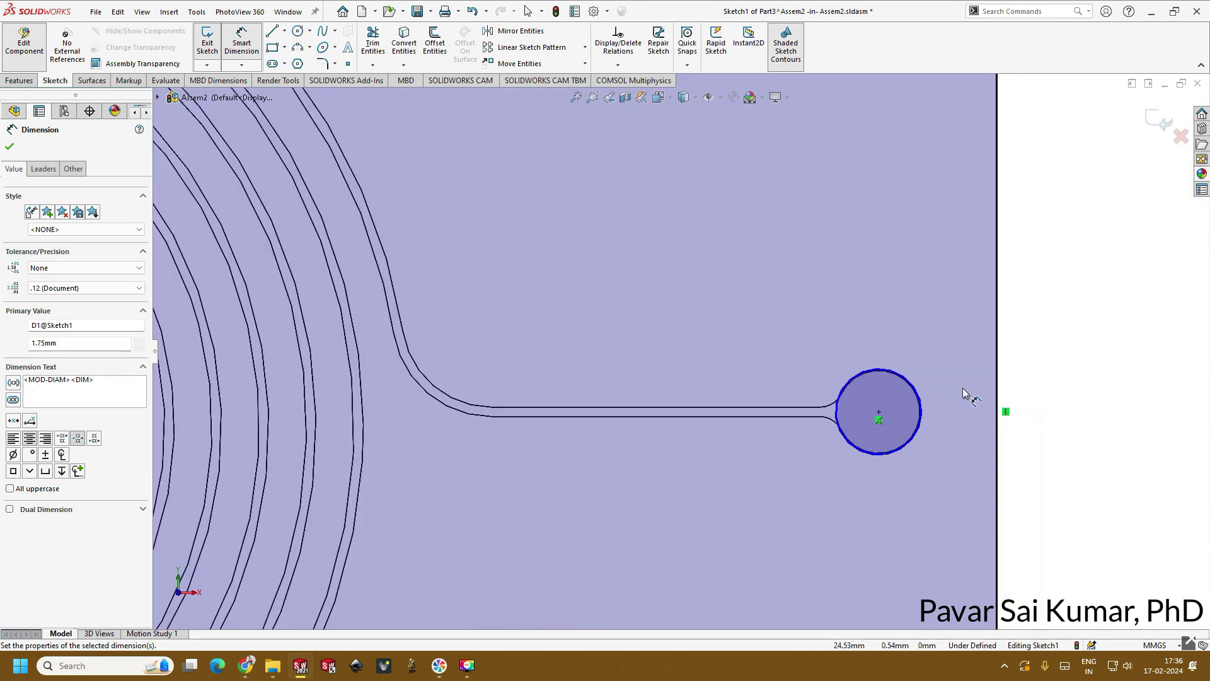
{"action": "left_click", "coordinate": [912, 385]}
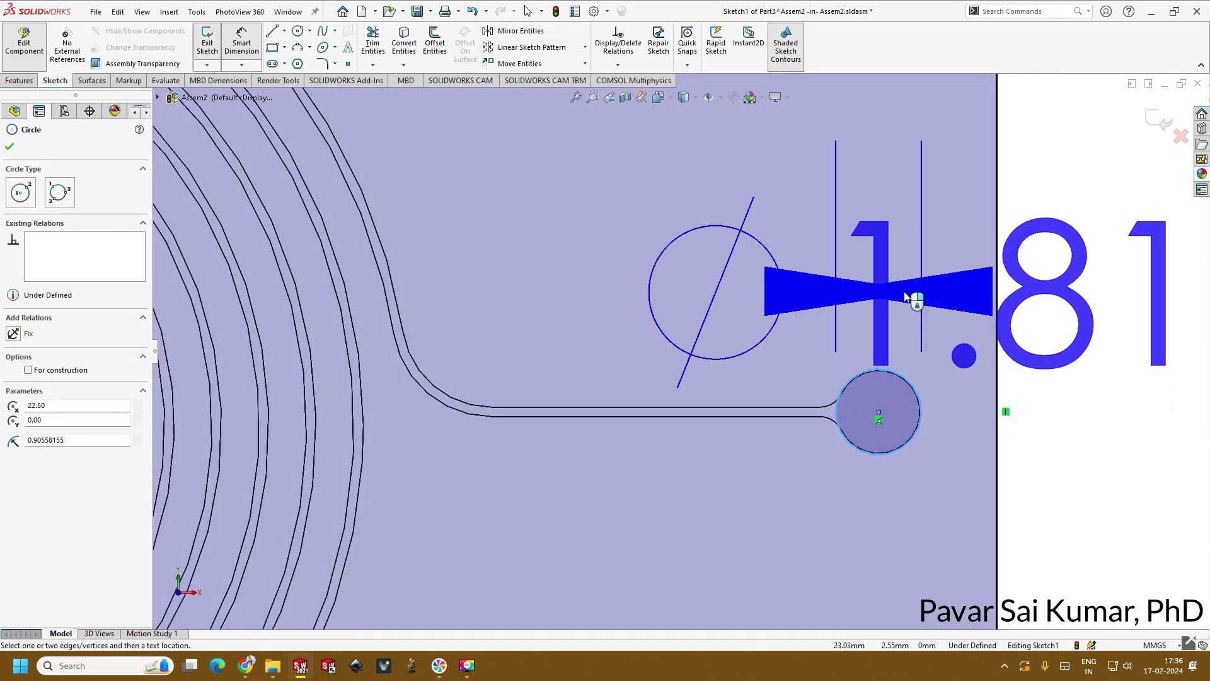
{"action": "left_click", "coordinate": [913, 310]}
{"action": "type", "text": "1.75"}
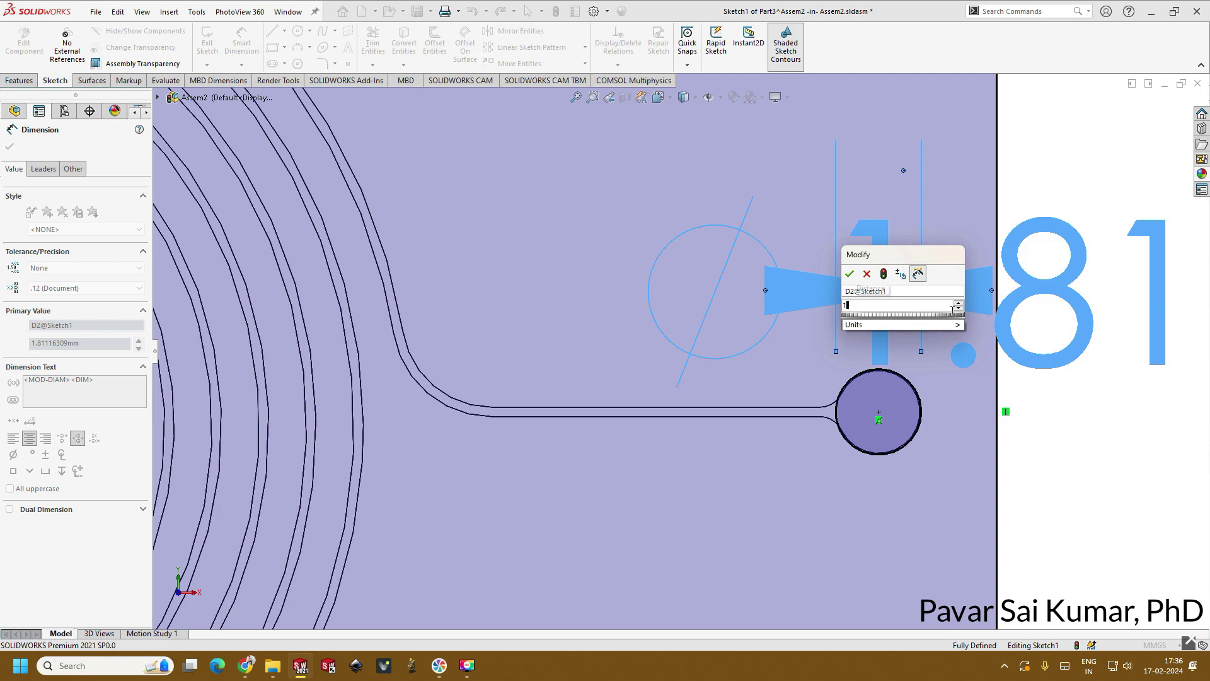
{"action": "key", "text": "Return"}
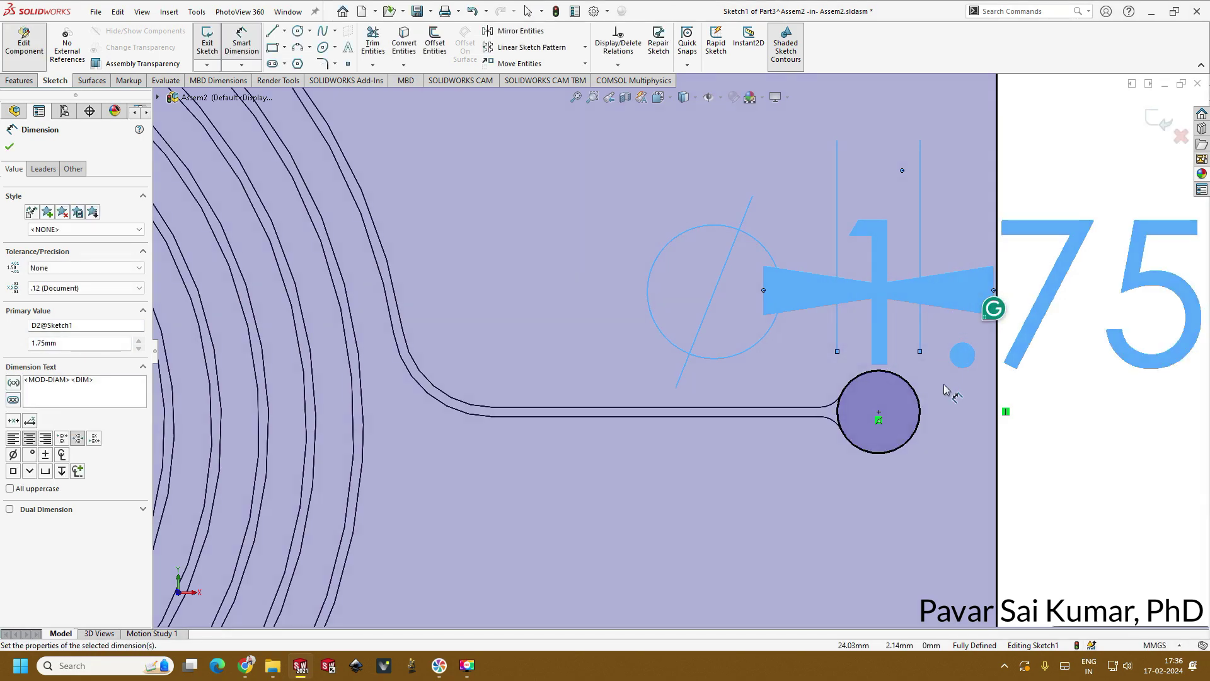
{"action": "key", "text": "Escape"}
{"action": "scroll", "coordinate": [630, 410], "scroll_direction": "up", "scroll_amount": 5}
{"action": "scroll", "coordinate": [616, 416], "scroll_direction": "up", "scroll_amount": 3}
{"action": "scroll", "coordinate": [616, 416], "scroll_direction": "down", "scroll_amount": 3}
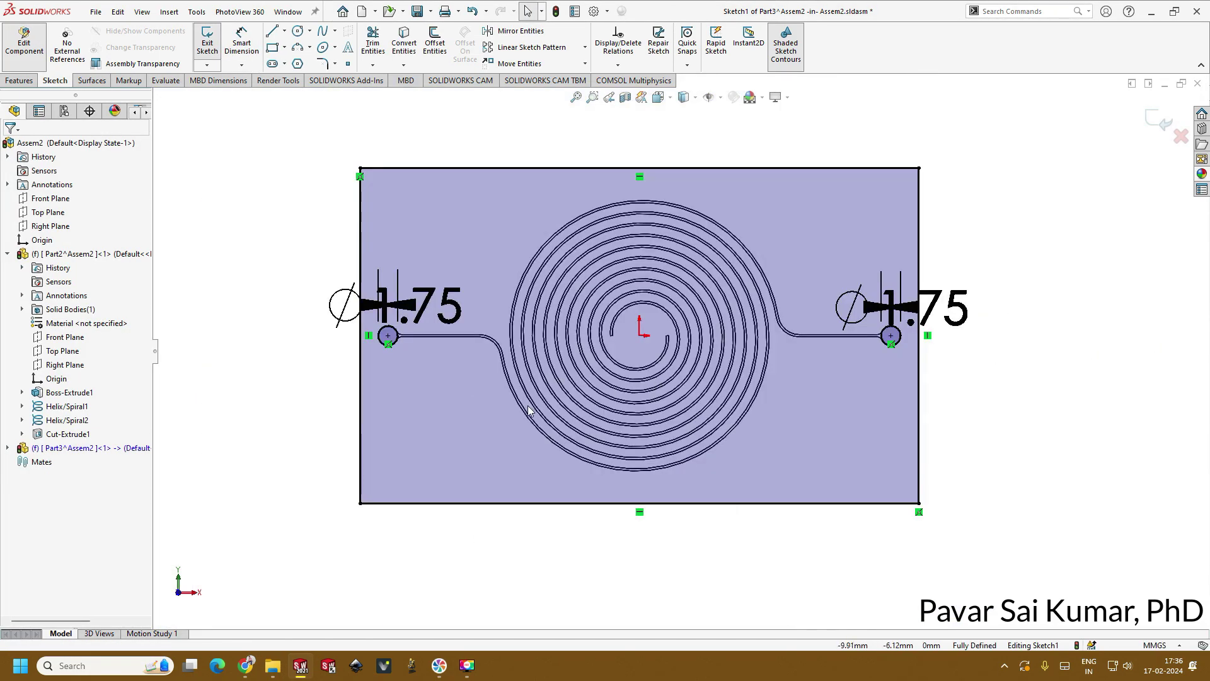
Extrude the cover sketch 0.50 mm blind from the sketch plane, leaving the two port circles open as holes
{"action": "mouse_move", "coordinate": [617, 416]}
{"action": "middle_mouse_down"}
{"action": "mouse_move", "coordinate": [471, 255]}
{"action": "mouse_move", "coordinate": [441, 240]}
{"action": "middle_mouse_up"}
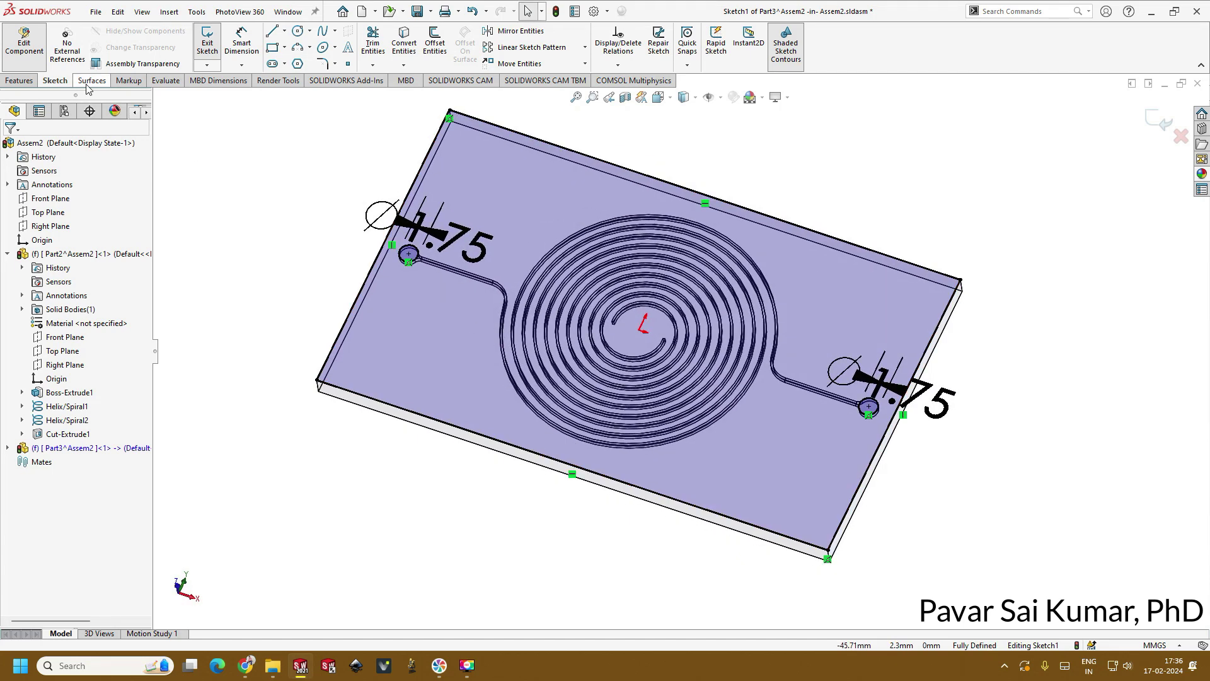
{"action": "left_click", "coordinate": [18, 81]}
{"action": "left_click", "coordinate": [212, 44]}
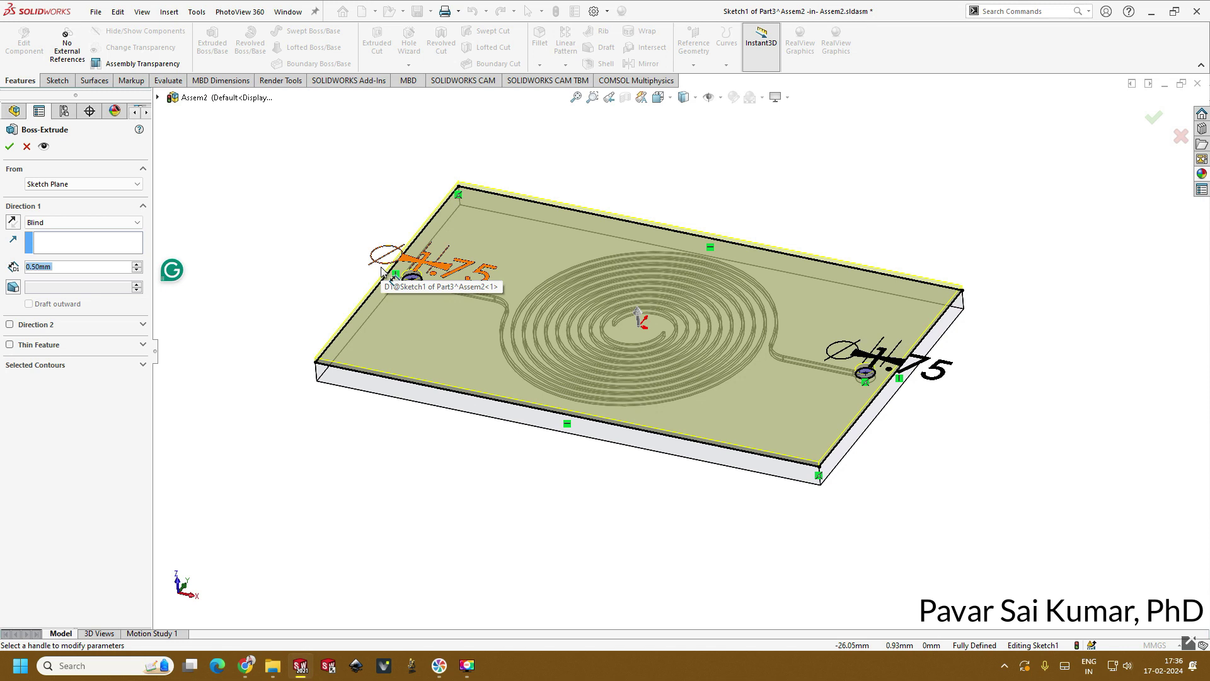
{"action": "left_click", "coordinate": [9, 149]}
Start a sketch on the upper face of the extruded cover plate
{"action": "middle_click_drag", "start_coordinate": [328, 138], "coordinate": [664, 312]}
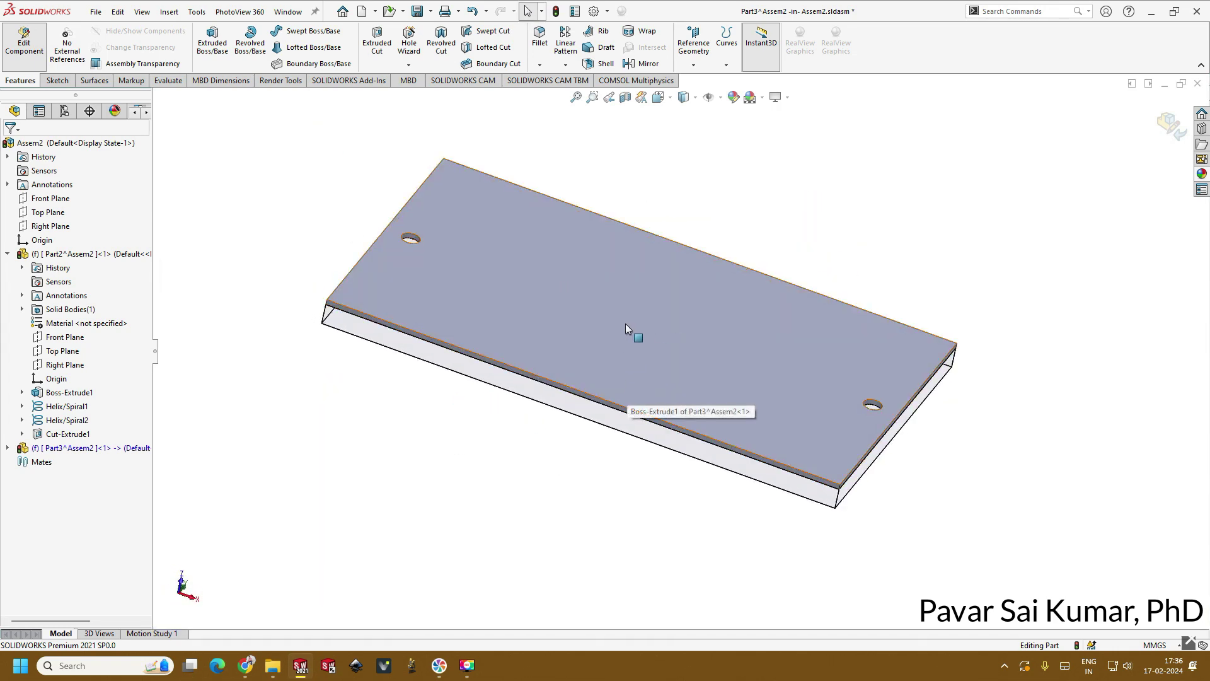
{"action": "left_click", "coordinate": [626, 325]}
{"action": "left_click", "coordinate": [681, 287]}
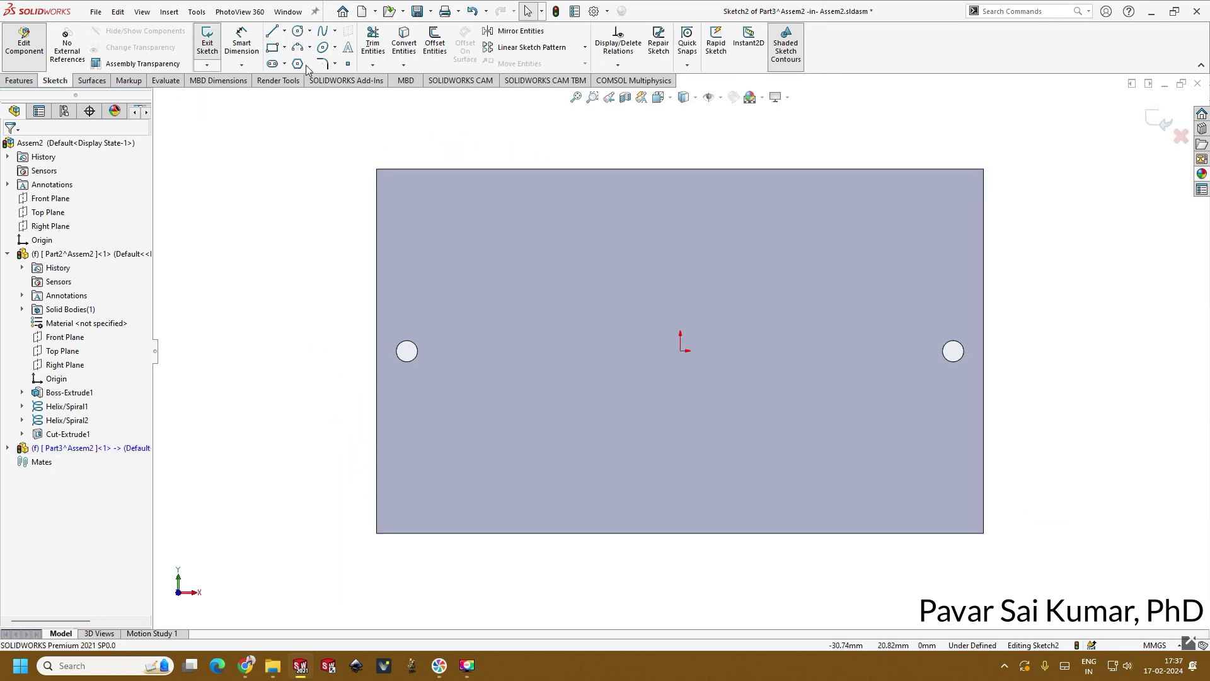
{"action": "left_click", "coordinate": [285, 48]}
{"action": "left_click", "coordinate": [286, 50]}
{"action": "left_click", "coordinate": [297, 31]}
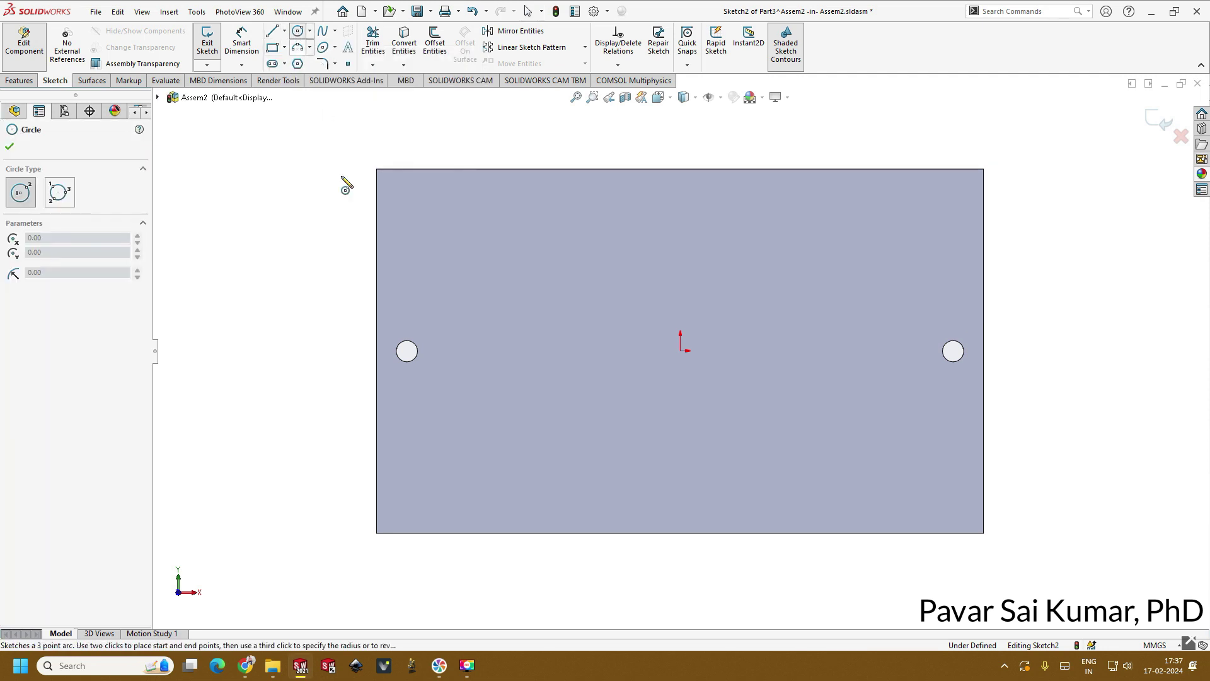
{"action": "left_click", "coordinate": [407, 351]}
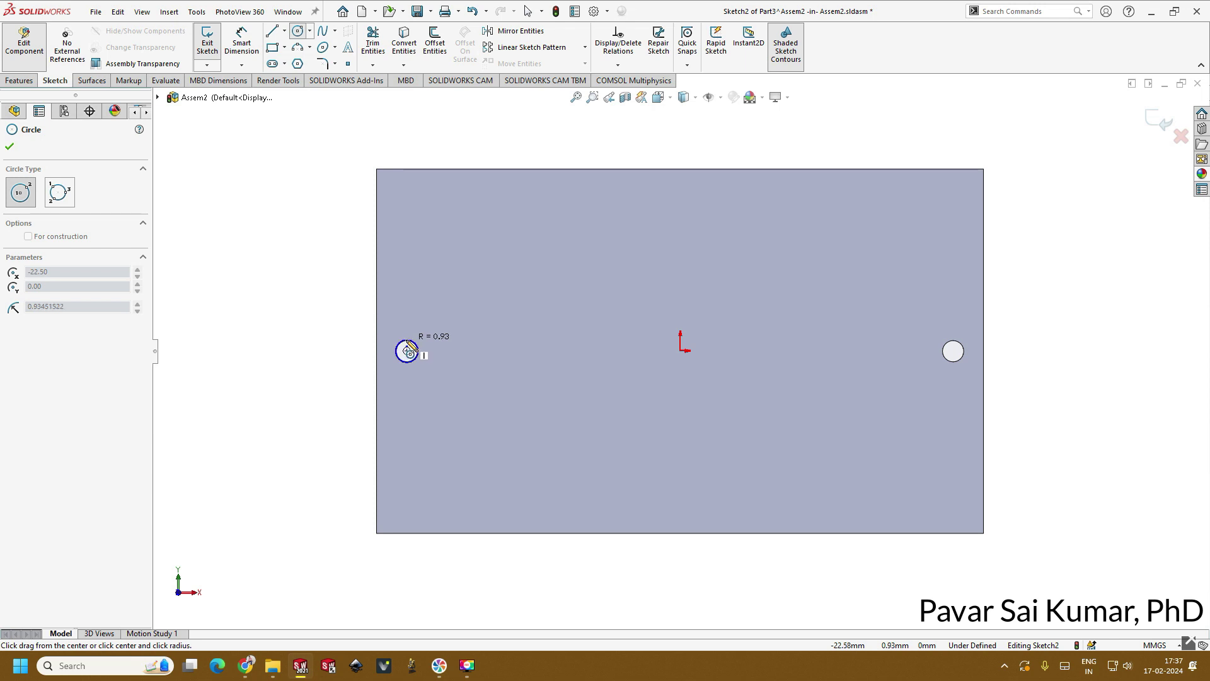
{"action": "scroll", "coordinate": [410, 359], "scroll_direction": "down", "scroll_amount": 5}
{"action": "left_click", "coordinate": [670, 408]}
{"action": "key", "text": "Escape"}
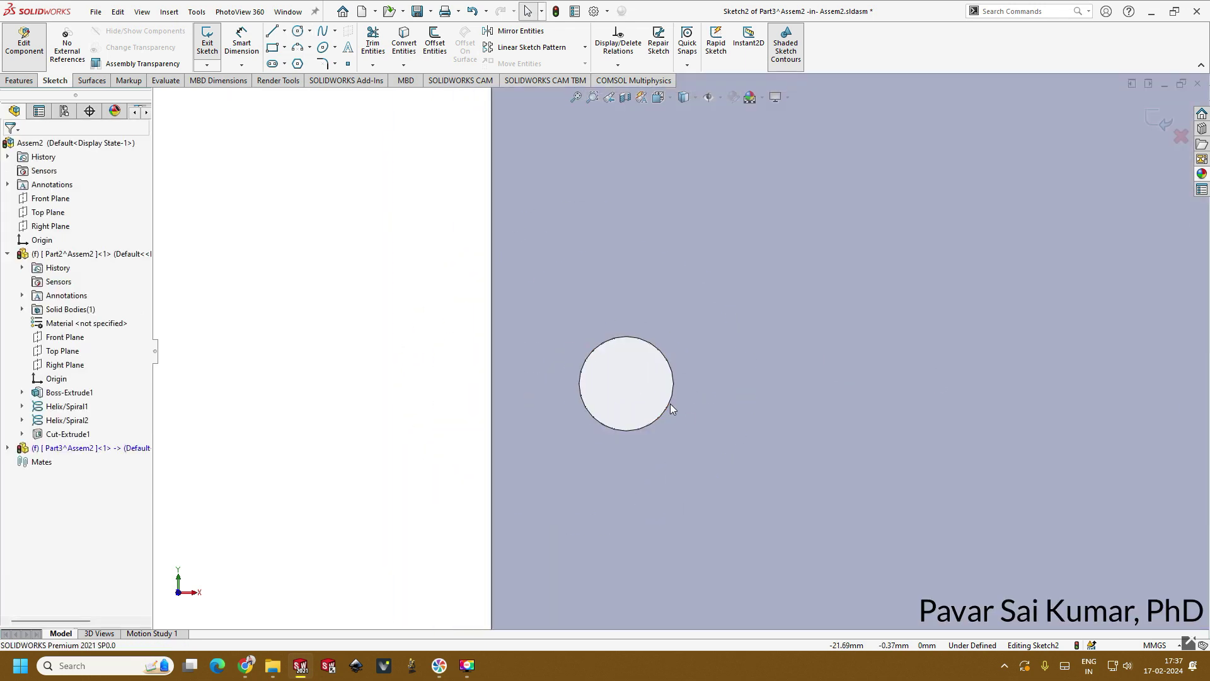
Sketch a circle of about 0.87 mm radius on the left port hole and a matching one on the right, both concentric with the holes
{"action": "left_click", "coordinate": [301, 33]}
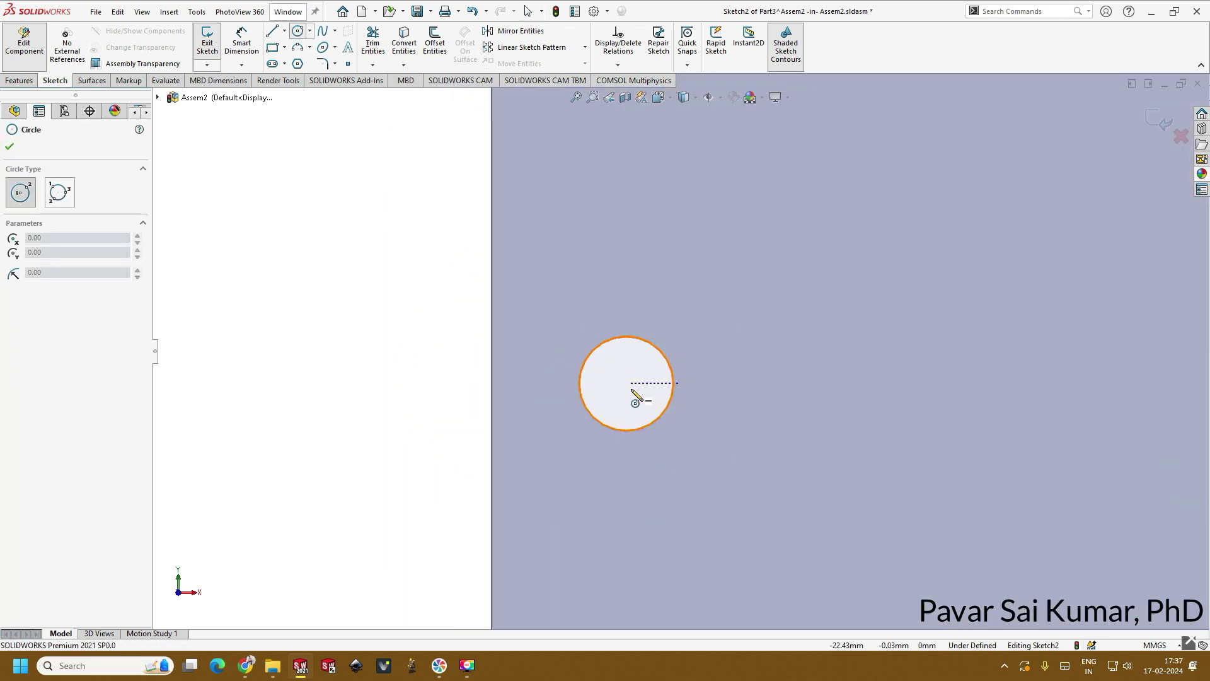
{"action": "left_click", "coordinate": [626, 384]}
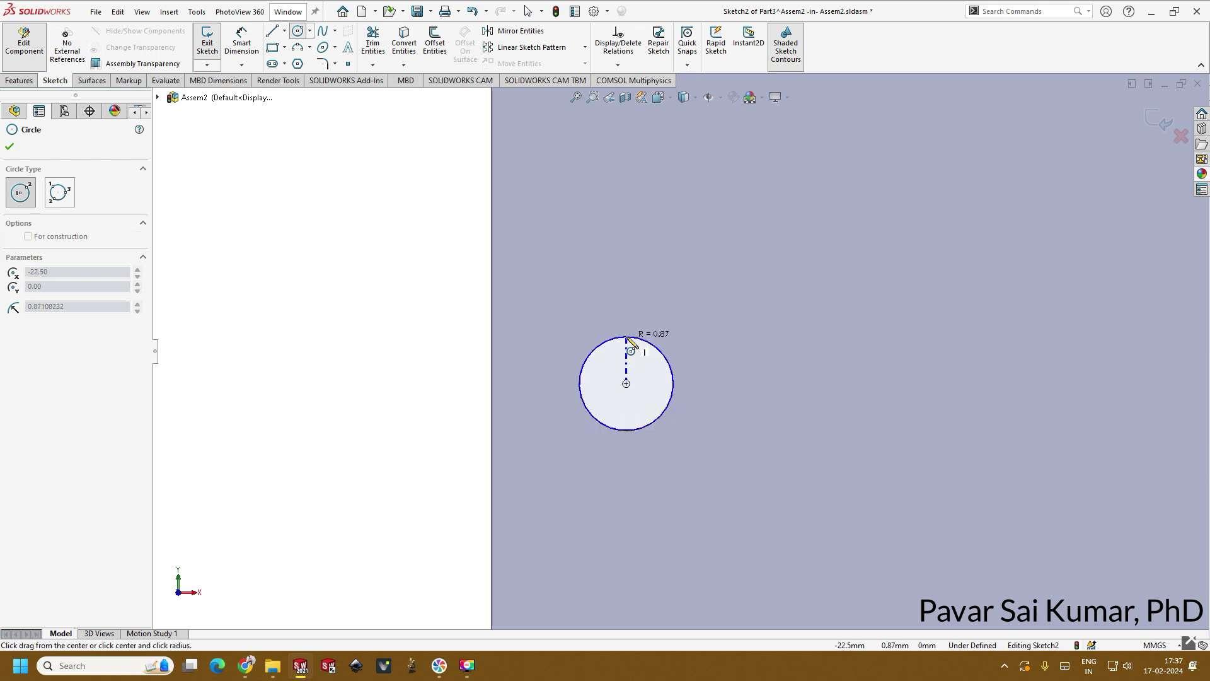
{"action": "left_click", "coordinate": [630, 342]}
{"action": "key", "text": "Escape"}
{"action": "scroll", "coordinate": [762, 403], "scroll_direction": "up", "scroll_amount": 3}
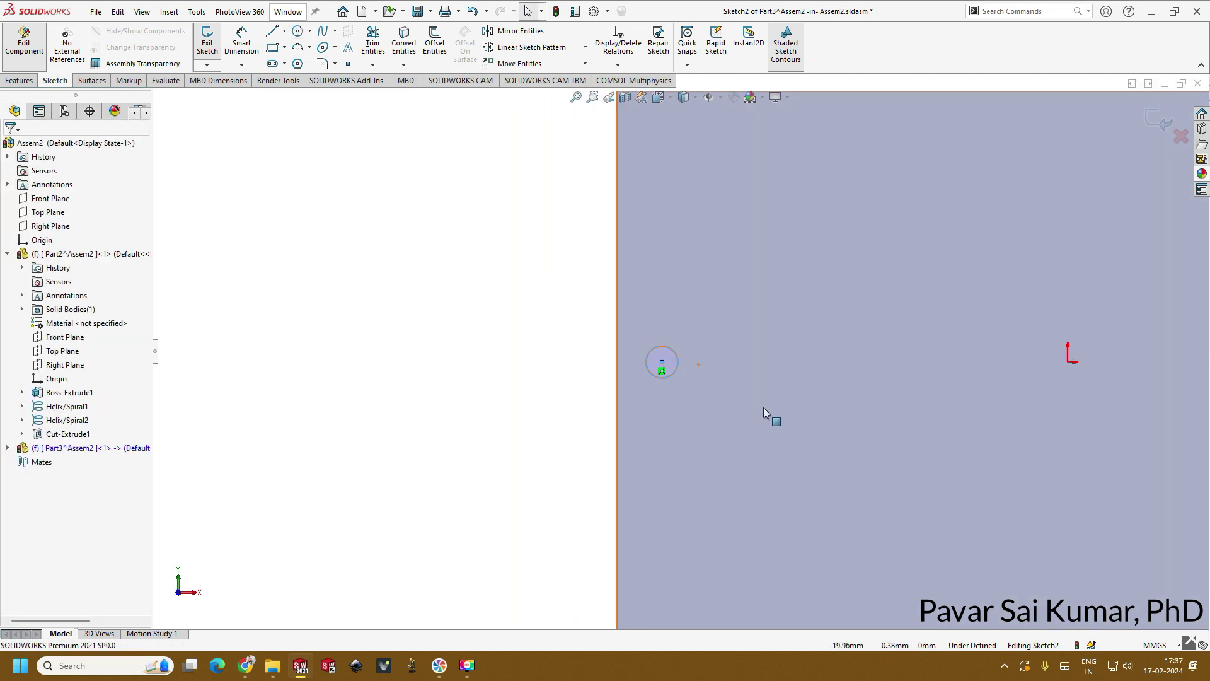
{"action": "scroll", "coordinate": [882, 384], "scroll_direction": "down", "scroll_amount": 5}
{"action": "scroll", "coordinate": [938, 378], "scroll_direction": "down", "scroll_amount": 1}
{"action": "key", "text": "c"}
{"action": "left_click", "coordinate": [770, 407]}
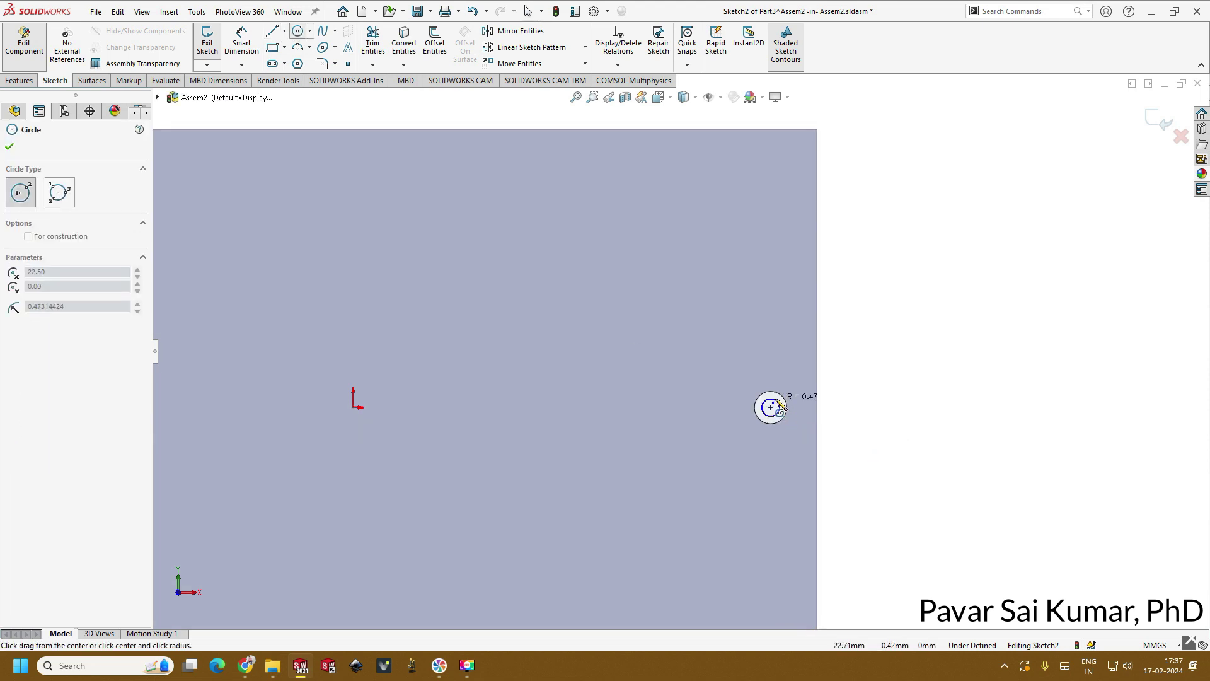
{"action": "left_click", "coordinate": [781, 403]}
{"action": "key", "text": "Escape"}
Dimension the left port circle on the cover face and set its diameter to 1.75 mm
{"action": "scroll", "coordinate": [742, 475], "scroll_direction": "up", "scroll_amount": 3}
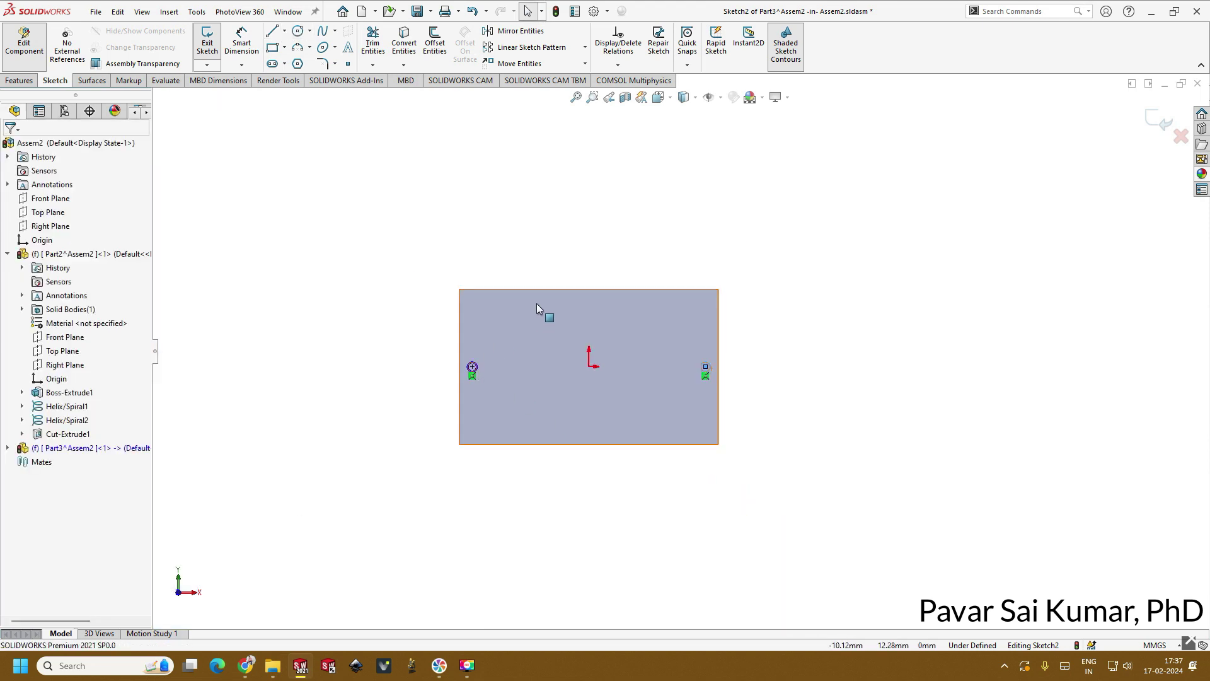
{"action": "scroll", "coordinate": [492, 315], "scroll_direction": "down", "scroll_amount": 4}
{"action": "scroll", "coordinate": [480, 327], "scroll_direction": "down", "scroll_amount": 3}
{"action": "key", "text": "d"}
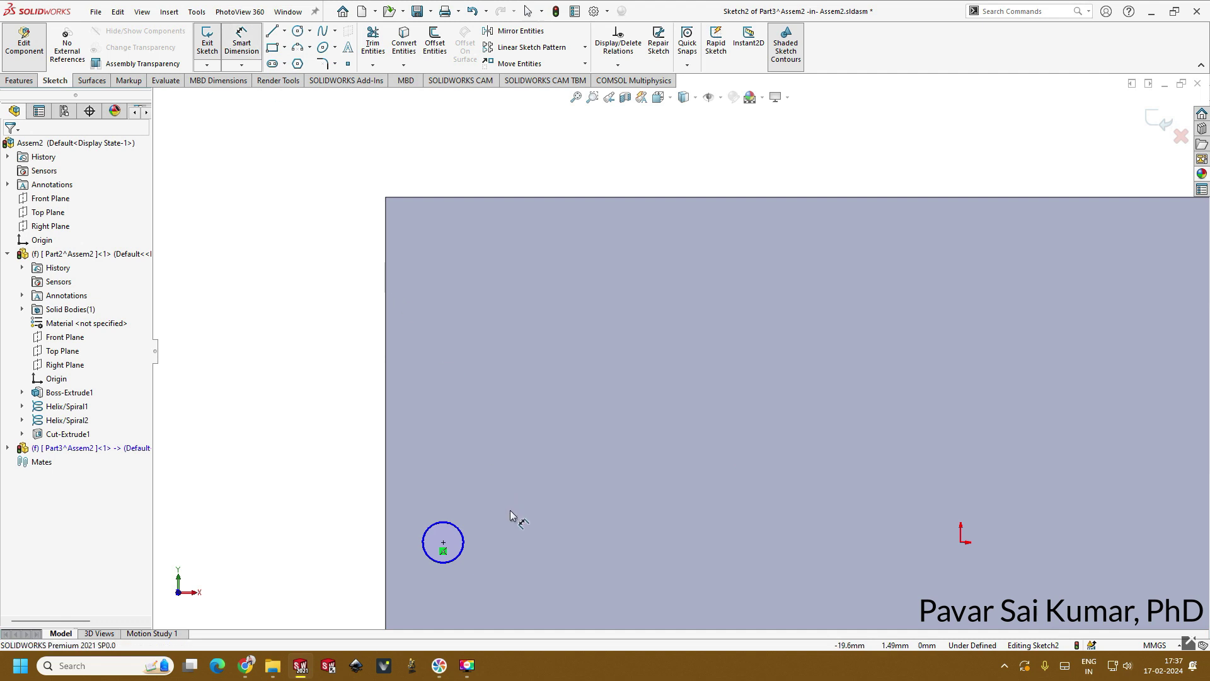
{"action": "left_click", "coordinate": [462, 536]}
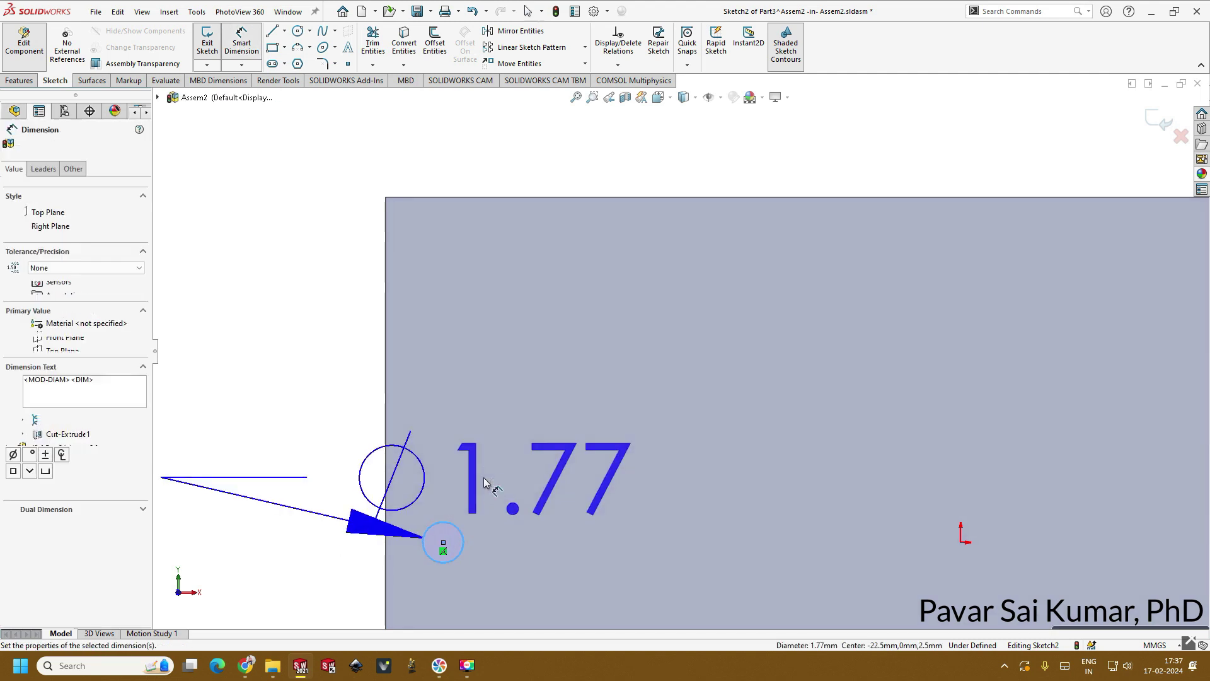
{"action": "left_click", "coordinate": [483, 477]}
{"action": "type", "text": "1.75"}
{"action": "key", "text": "Return"}
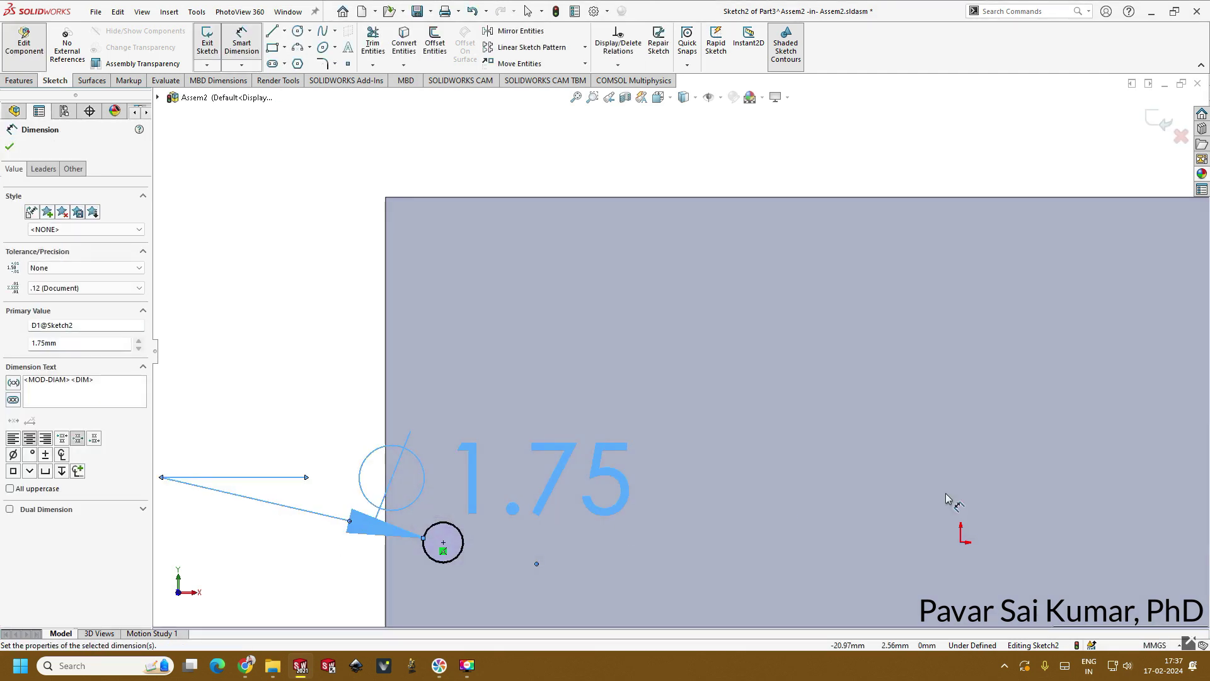
Dimension the right port circle on the cover face with a 1.75 mm diameter
{"action": "scroll", "coordinate": [945, 493], "scroll_direction": "up", "scroll_amount": 4}
{"action": "scroll", "coordinate": [932, 430], "scroll_direction": "down", "scroll_amount": 4}
{"action": "left_click", "coordinate": [843, 377]}
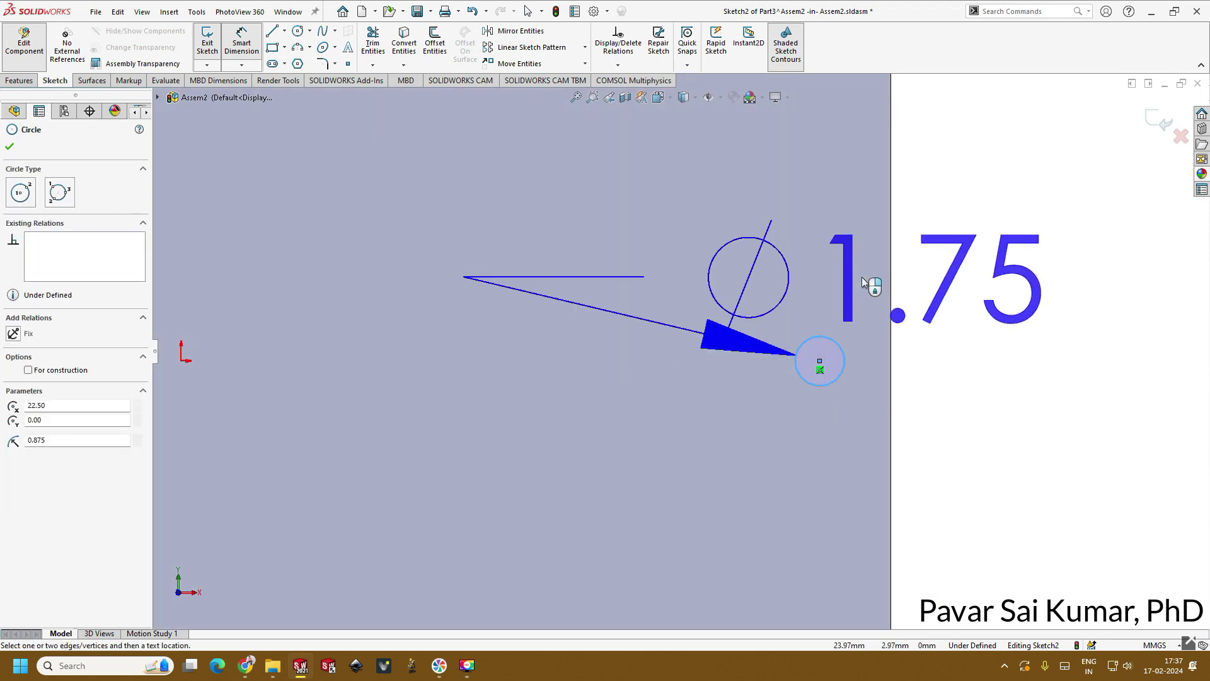
{"action": "left_click", "coordinate": [868, 279]}
{"action": "key", "text": "Return"}
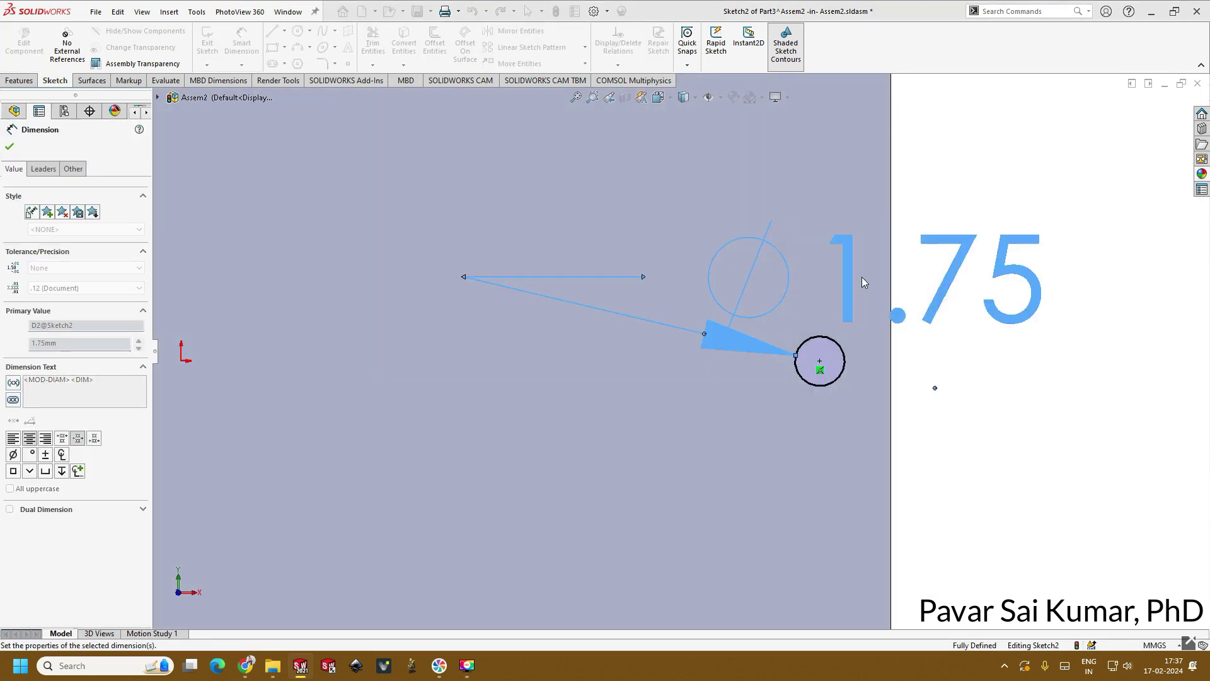
{"action": "scroll", "coordinate": [656, 340], "scroll_direction": "up", "scroll_amount": 5}
{"action": "scroll", "coordinate": [477, 355], "scroll_direction": "down", "scroll_amount": 5}
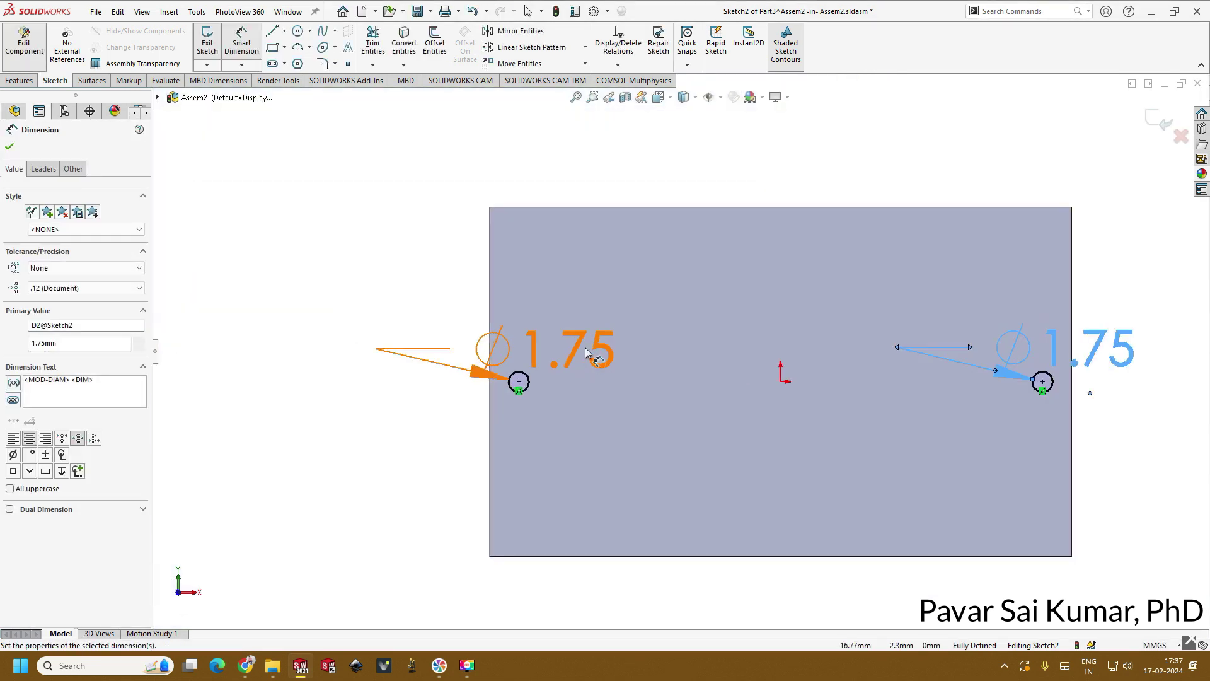
{"action": "scroll", "coordinate": [724, 364], "scroll_direction": "down", "scroll_amount": 3}
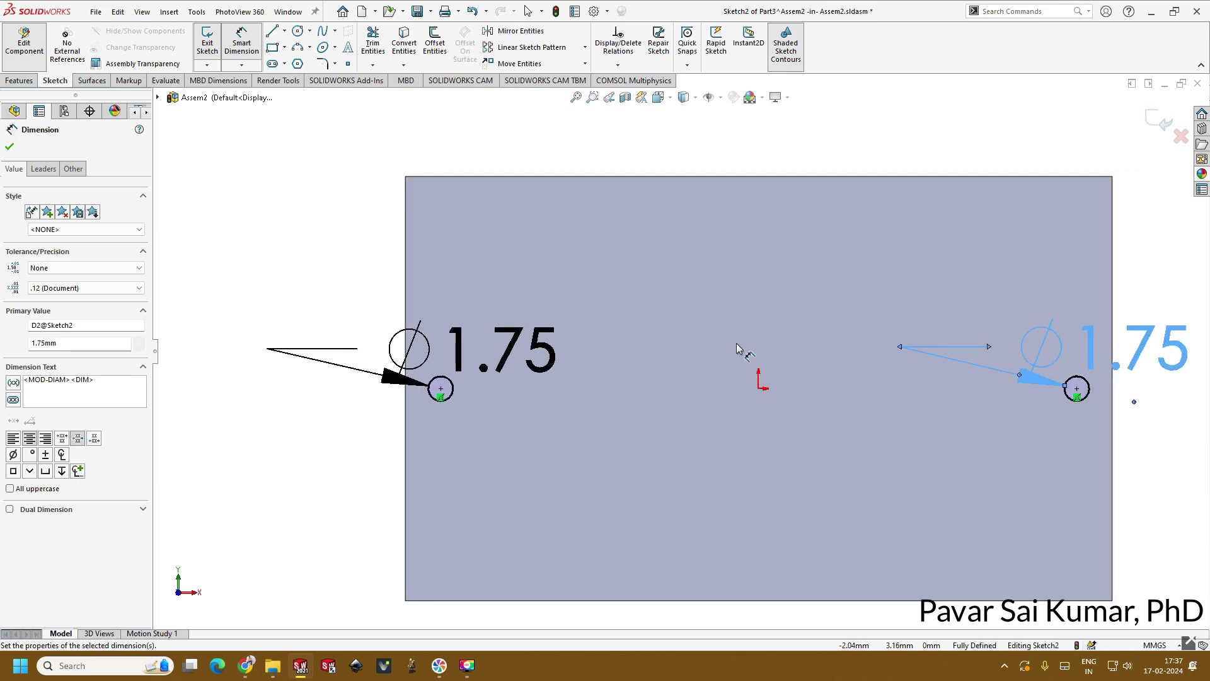
{"action": "left_click", "coordinate": [736, 343]}
Draw a center rectangle of about 4 x 3.2 mm centred on the left port circle
{"action": "left_click", "coordinate": [284, 47]}
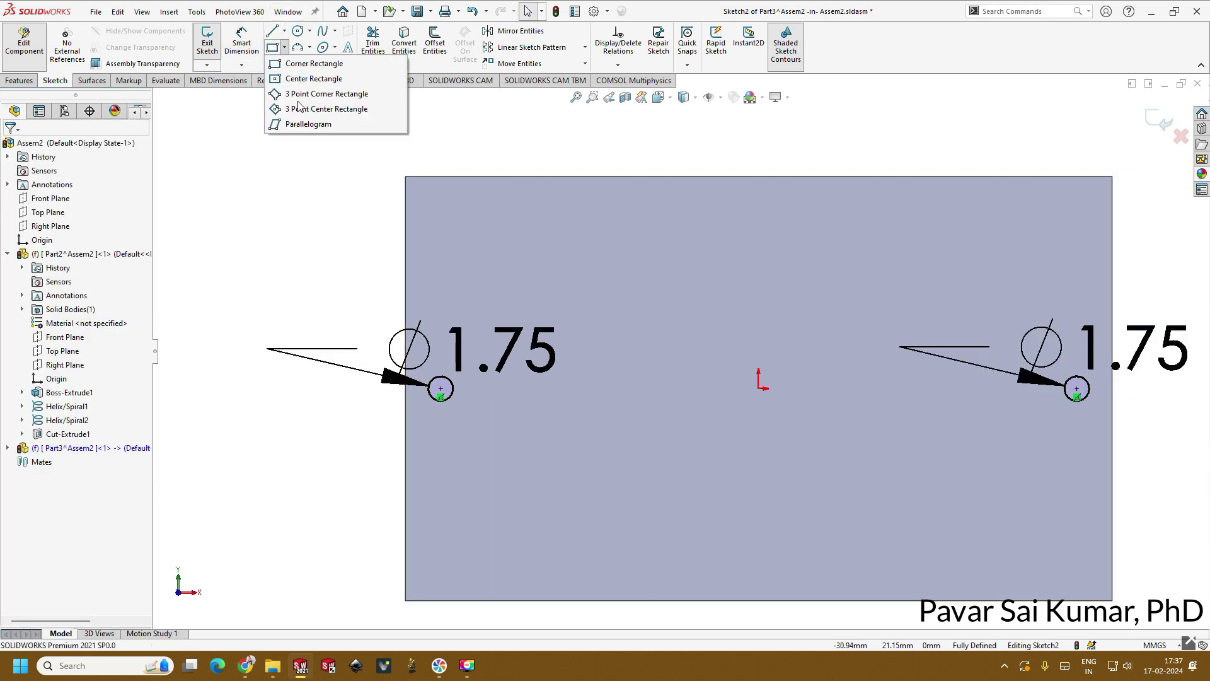
{"action": "left_click", "coordinate": [323, 78]}
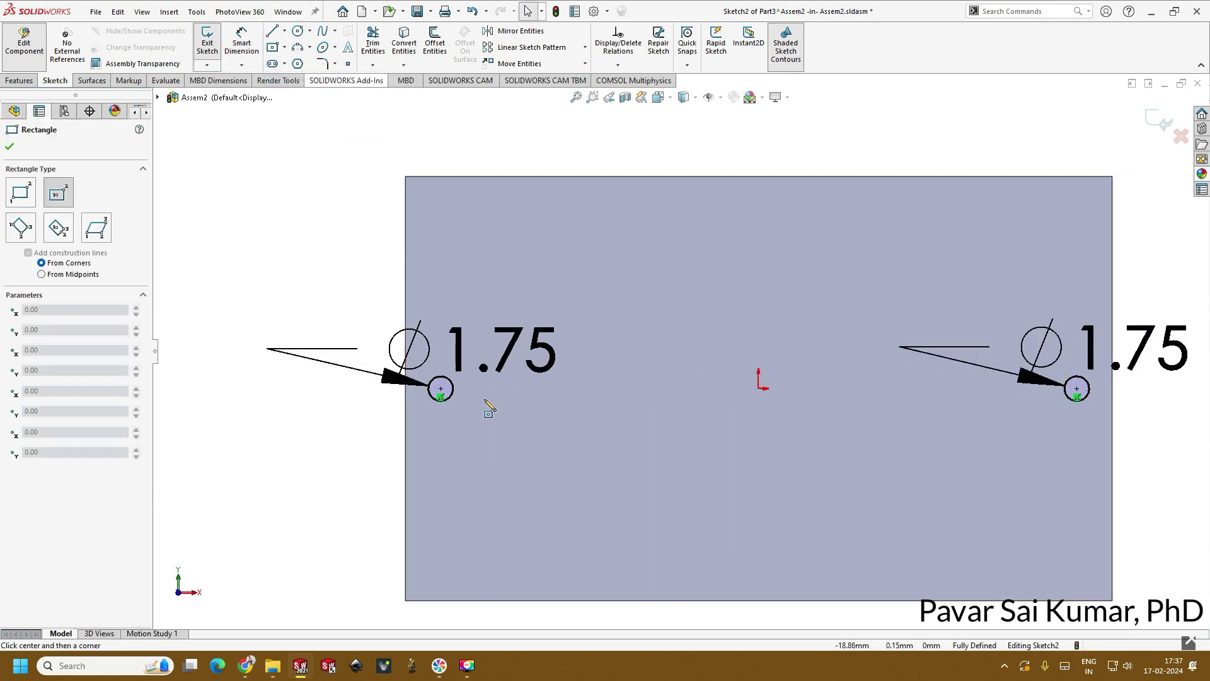
{"action": "left_click", "coordinate": [446, 406]}
{"action": "left_click", "coordinate": [470, 413]}
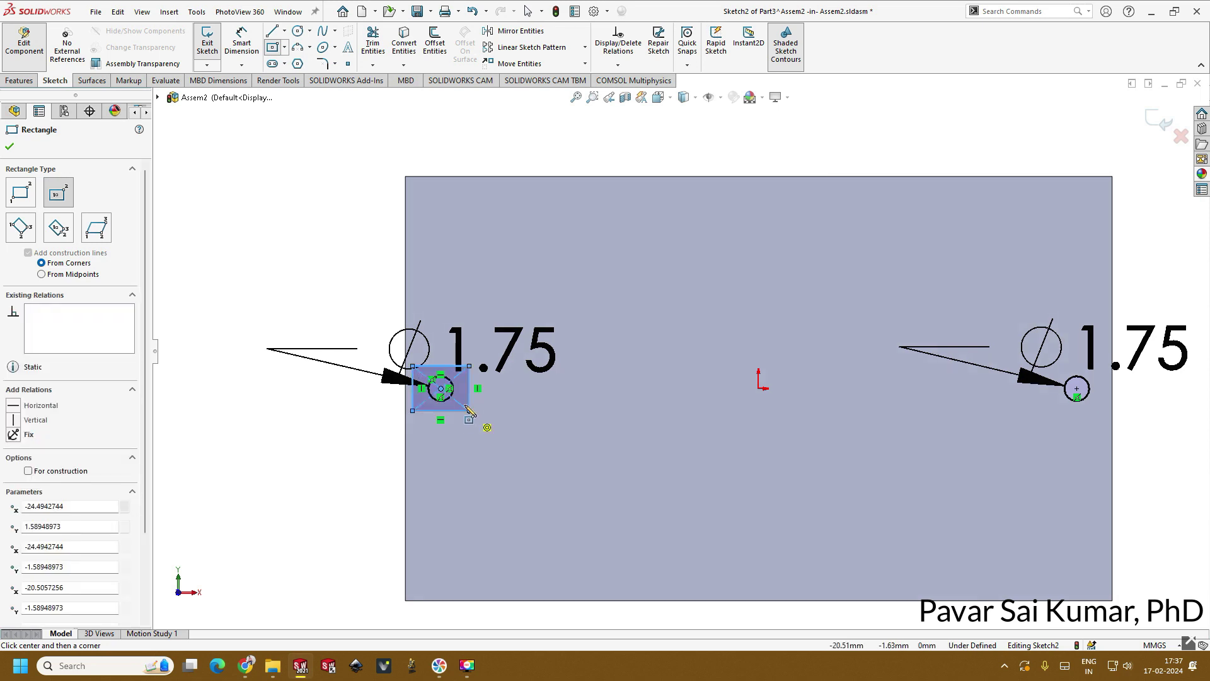
Move the left circle's diameter dimension clear of the rectangle, and set the rectangle's width and height to 3 mm each
{"action": "left_click", "coordinate": [252, 46]}
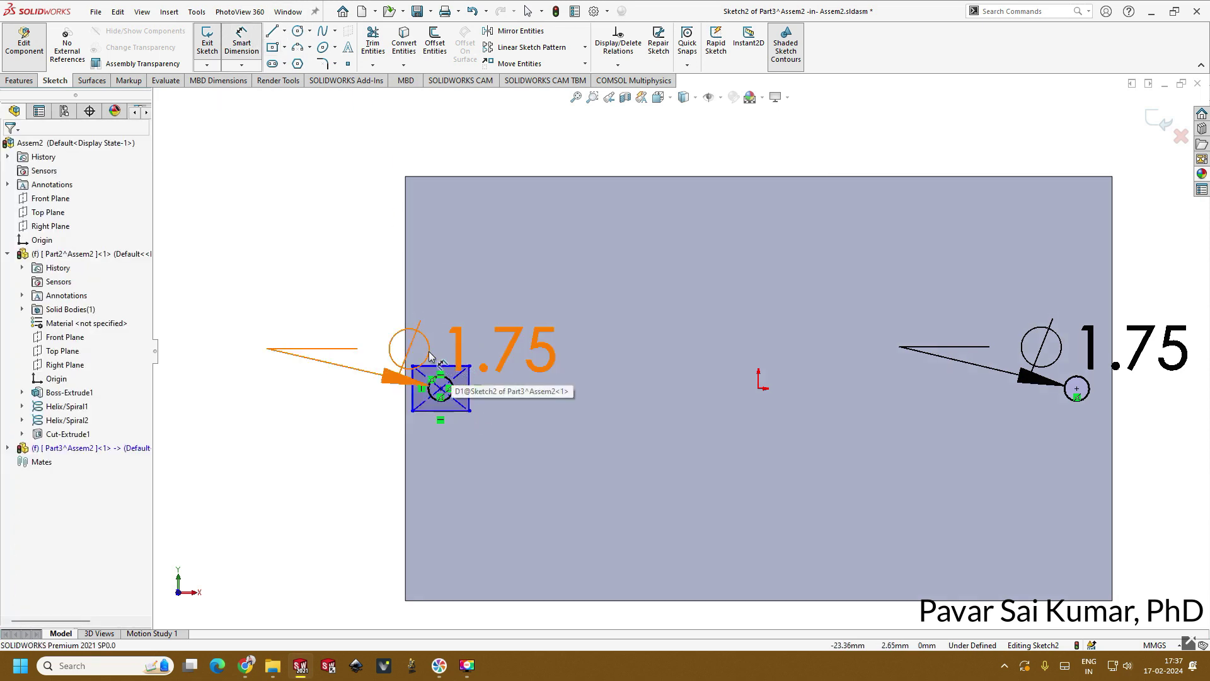
{"action": "left_click_drag", "start_coordinate": [429, 356], "coordinate": [432, 195]}
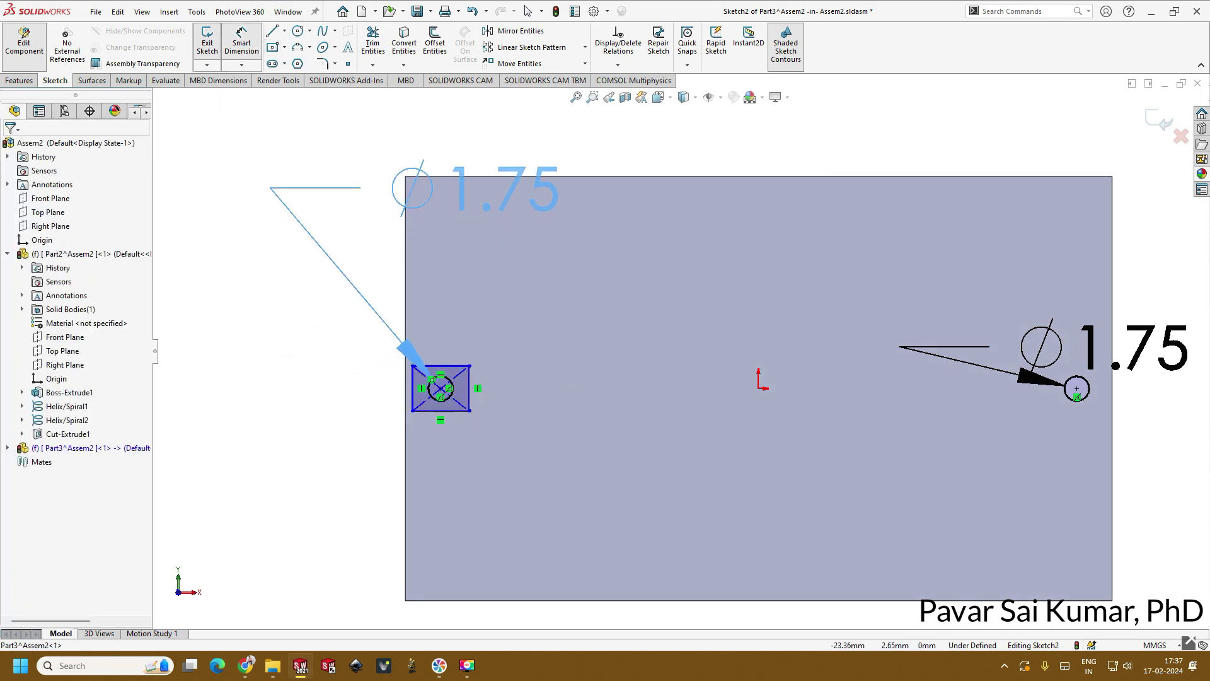
{"action": "left_click", "coordinate": [458, 370]}
{"action": "left_click", "coordinate": [463, 317]}
{"action": "type", "text": "3"}
{"action": "key", "text": "Return"}
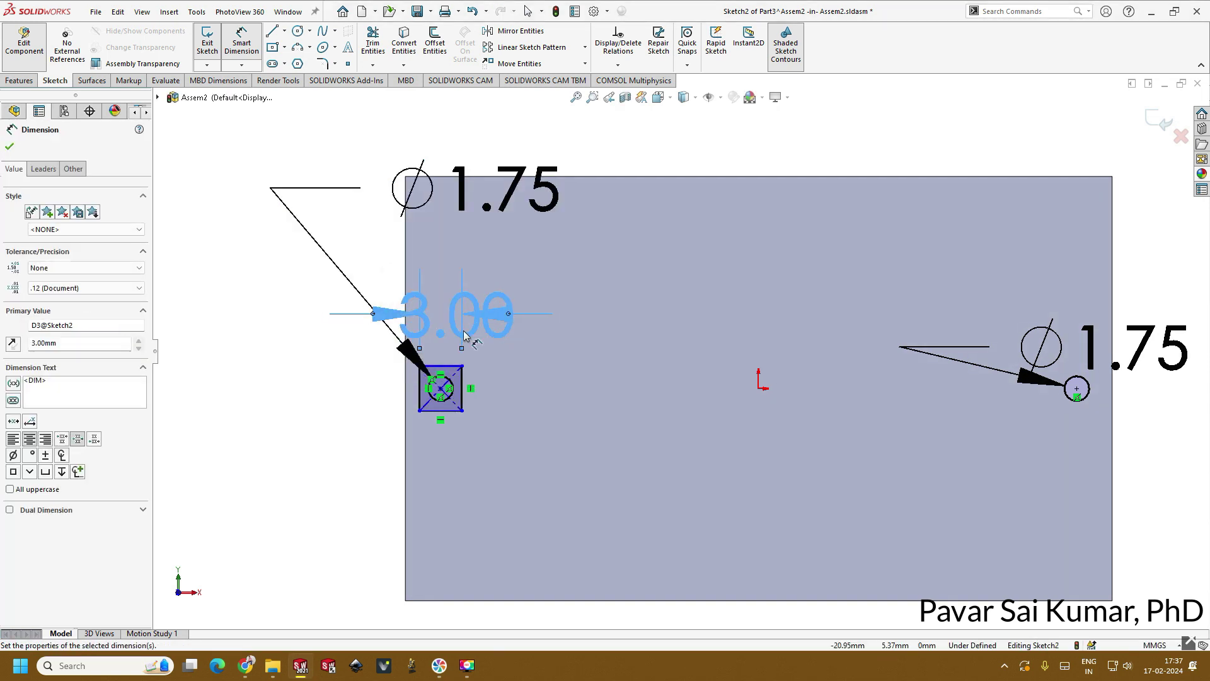
{"action": "left_click", "coordinate": [462, 388]}
{"action": "left_click", "coordinate": [498, 387]}
{"action": "type", "text": "3"}
{"action": "key", "text": "Return"}
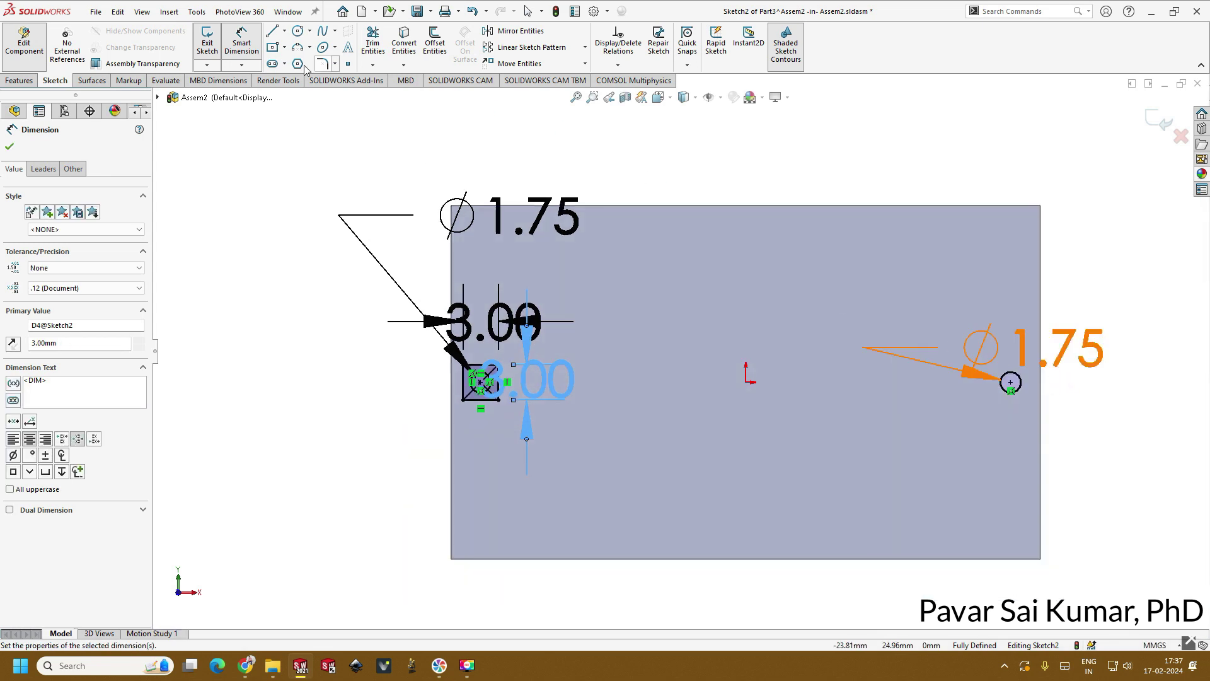
Draw a center rectangle of about 3.7 x 4.4 mm centred on the right port circle
{"action": "left_click", "coordinate": [272, 47]}
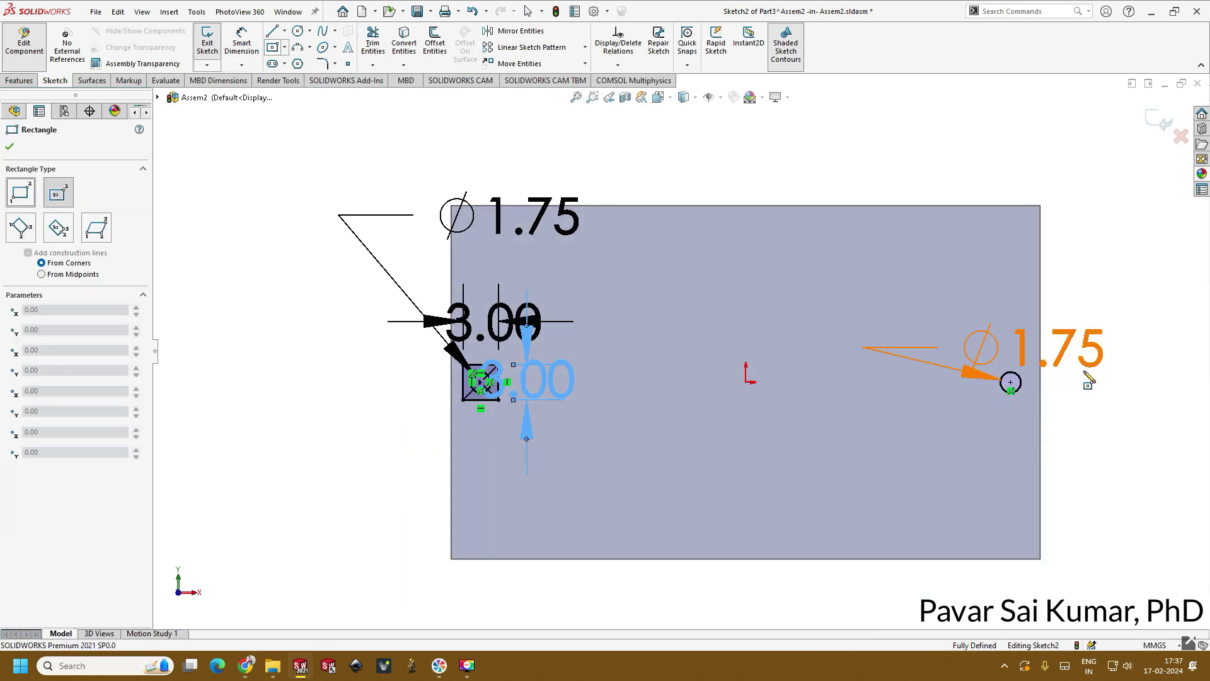
{"action": "left_click", "coordinate": [1010, 382]}
{"action": "left_click", "coordinate": [989, 408]}
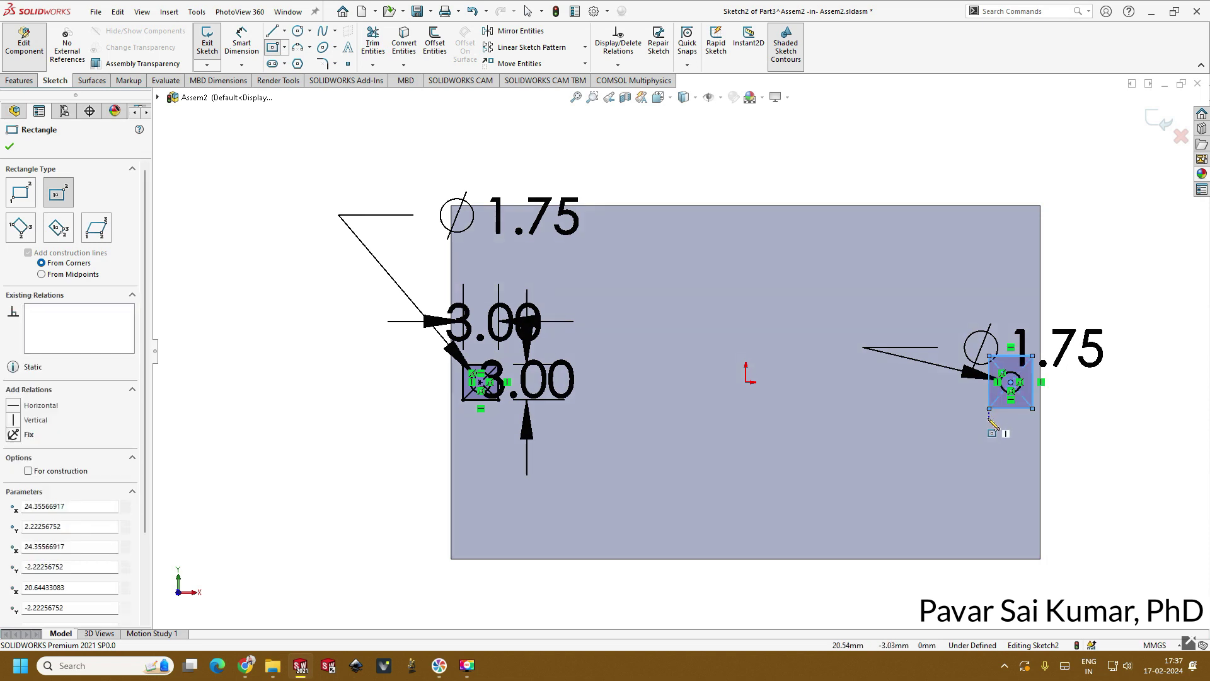
Move the right circle's diameter dimension clear of the rectangle, and set that rectangle's width and height to 3 mm each
{"action": "left_click", "coordinate": [242, 43]}
{"action": "left_click_drag", "start_coordinate": [1003, 354], "coordinate": [987, 128]}
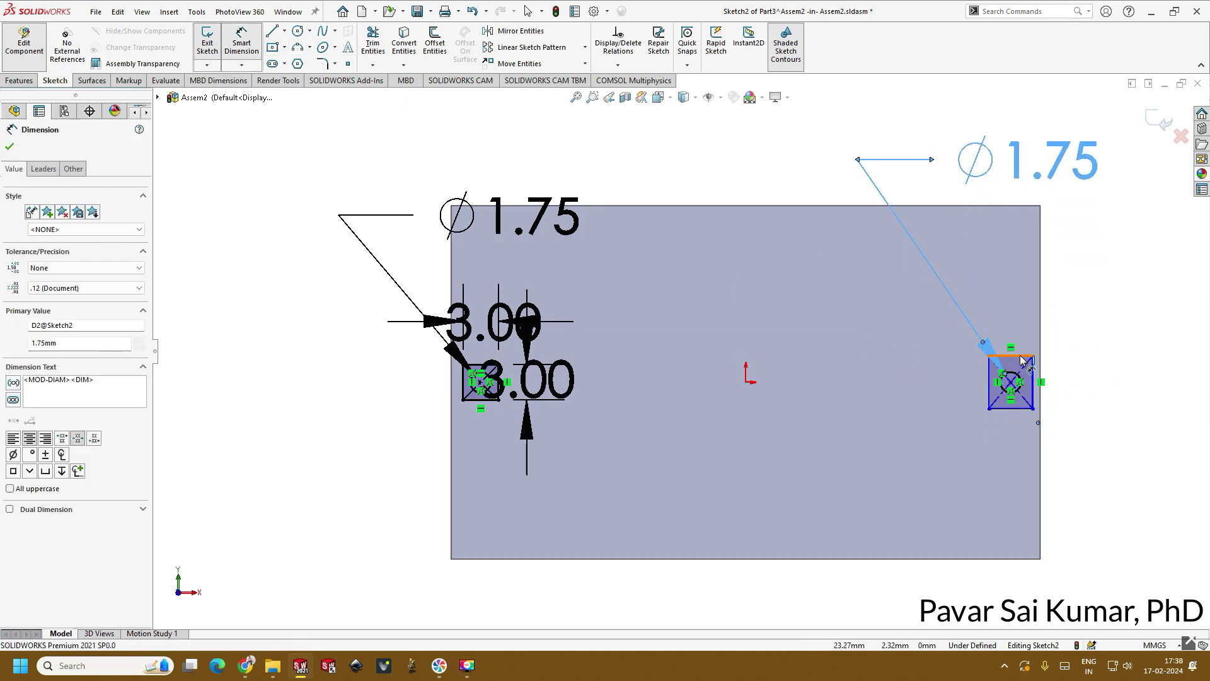
{"action": "left_click", "coordinate": [1022, 361]}
{"action": "left_click", "coordinate": [1018, 296]}
{"action": "type", "text": "3"}
{"action": "key", "text": "Return"}
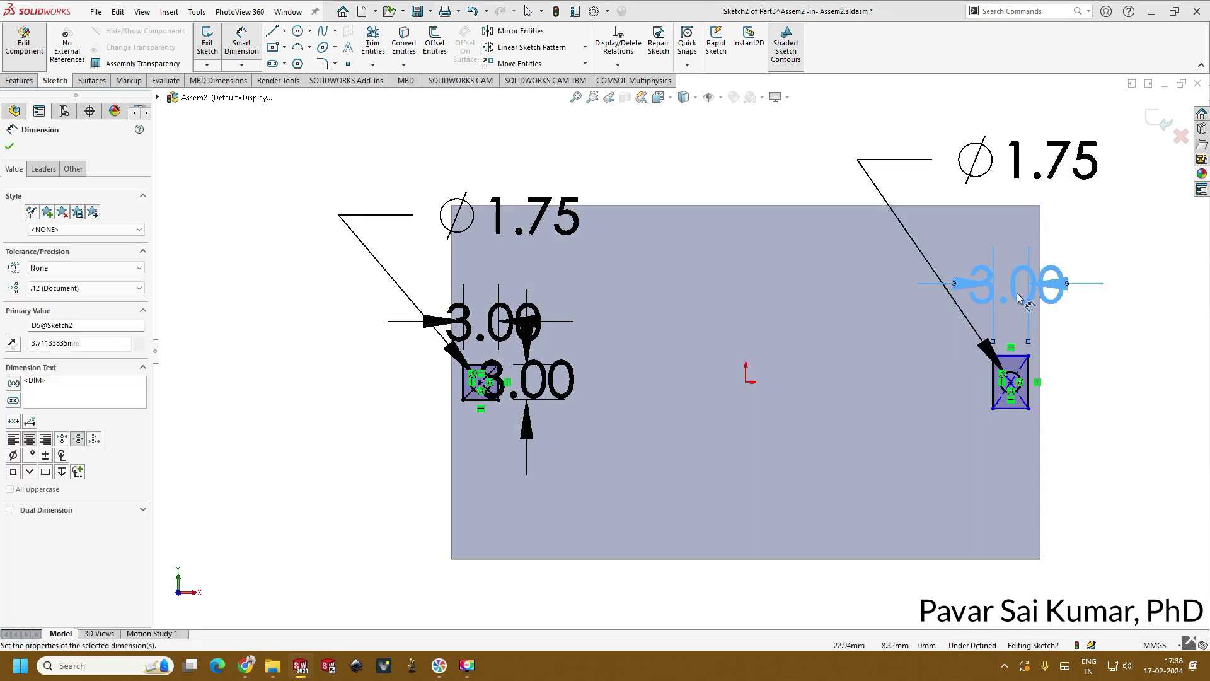
{"action": "left_click", "coordinate": [994, 386]}
{"action": "left_click", "coordinate": [939, 391]}
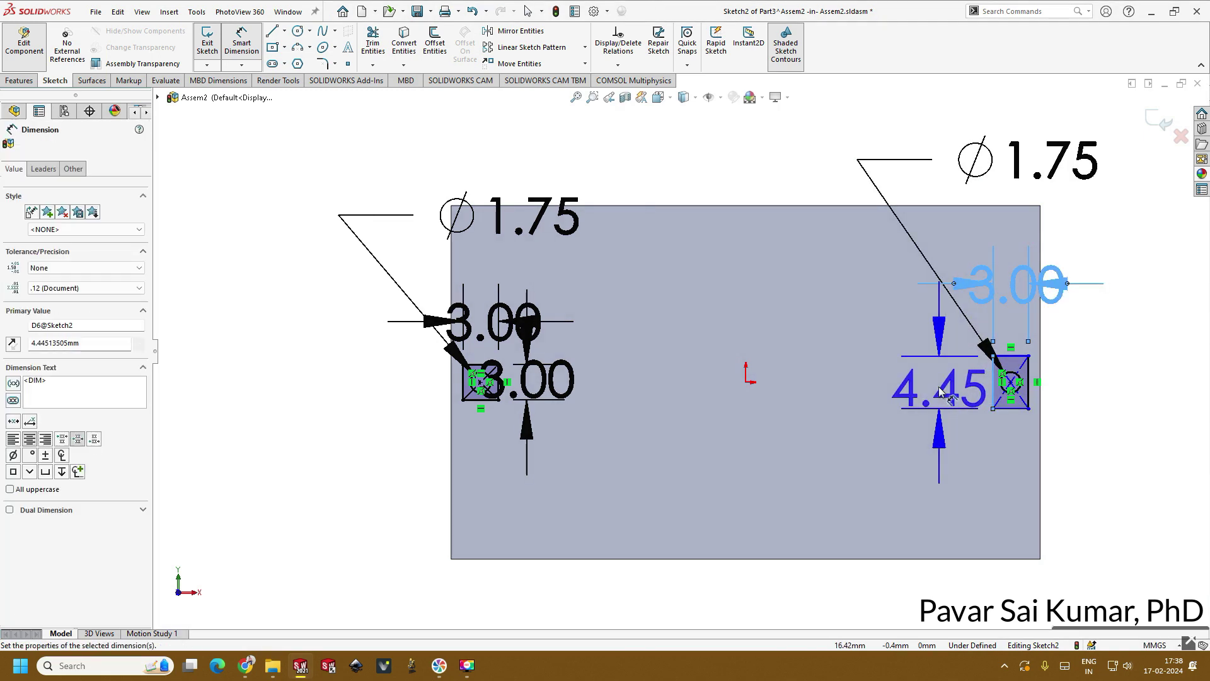
{"action": "type", "text": "3"}
{"action": "key", "text": "Return"}
{"action": "key", "text": "Escape"}
Extrude the square port surrounds 3 mm blind with merged result, and return to editing the assembly
{"action": "left_click", "coordinate": [10, 80]}
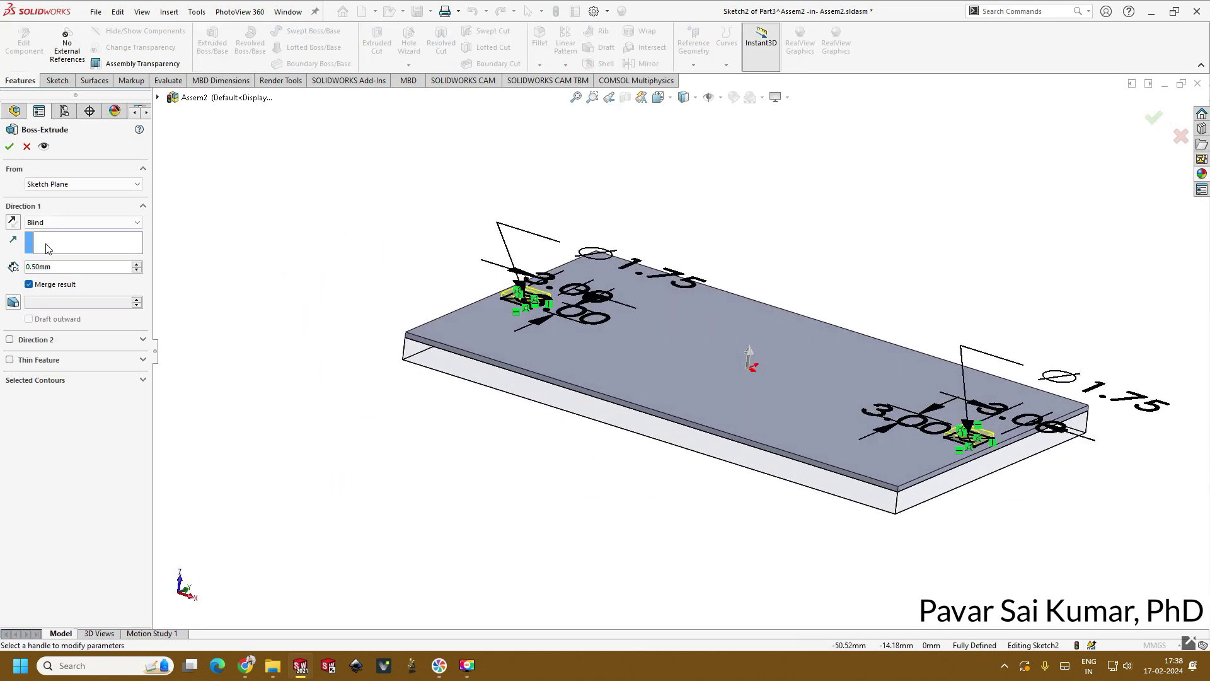
{"action": "type", "text": "3"}
{"action": "key", "text": "Return"}
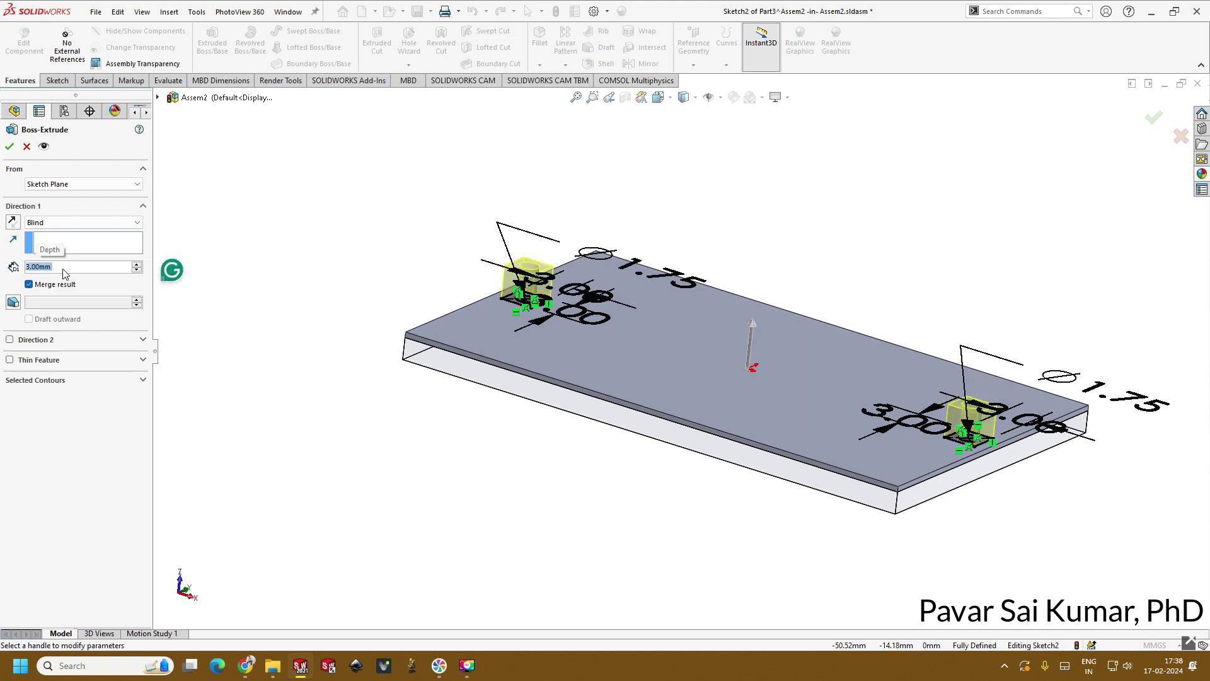
{"action": "left_click", "coordinate": [10, 146]}
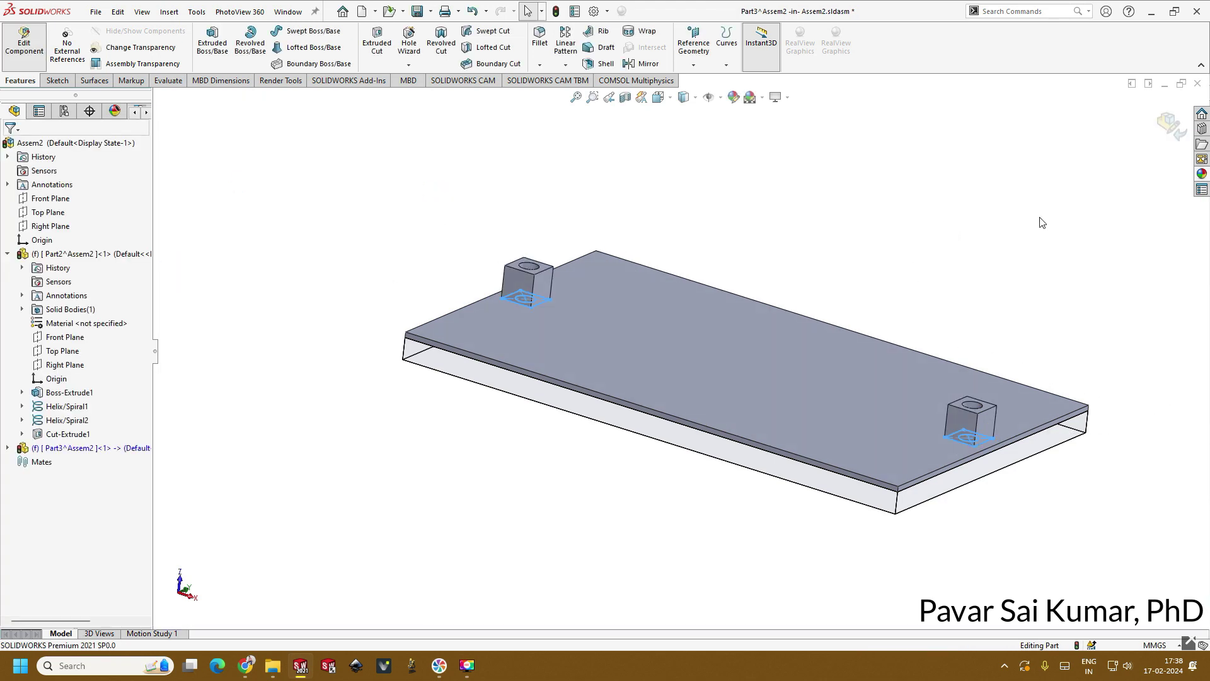
{"action": "left_click", "coordinate": [1173, 129]}
Make the cover part transparent to show the spiral channel beneath it
{"action": "middle_click_drag", "start_coordinate": [962, 246], "coordinate": [764, 372]}
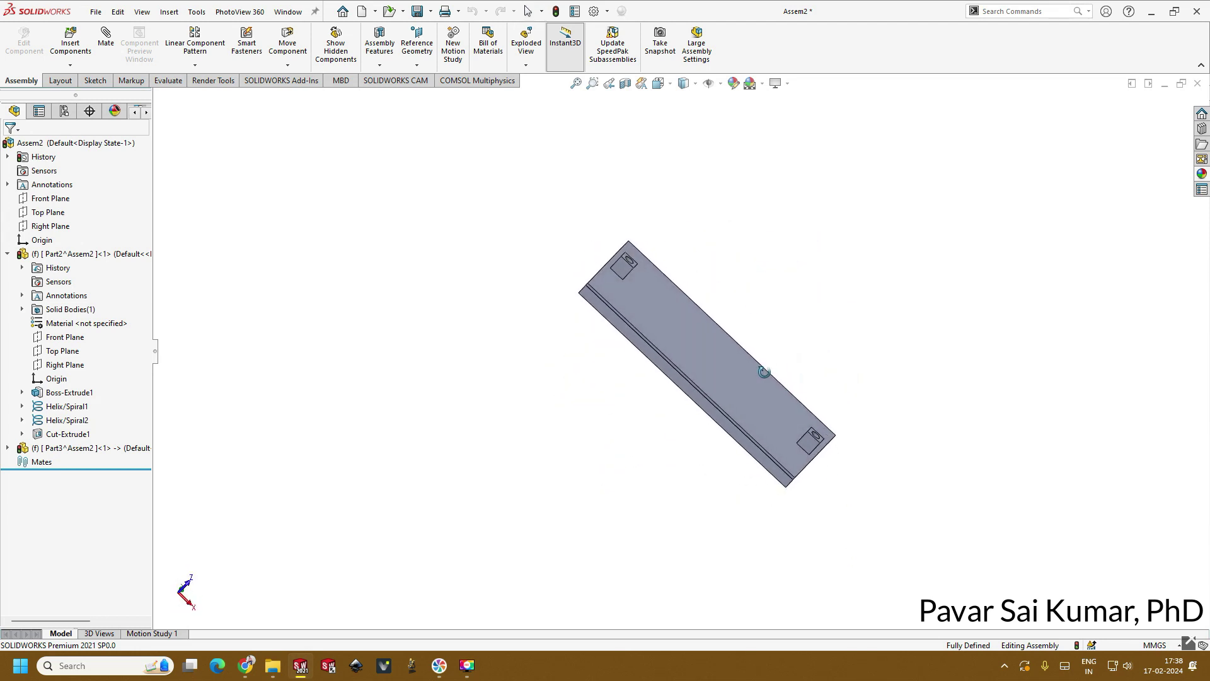
{"action": "scroll", "coordinate": [732, 351], "scroll_direction": "down", "scroll_amount": 3}
{"action": "mouse_move", "coordinate": [777, 440]}
{"action": "middle_mouse_down"}
{"action": "mouse_move", "coordinate": [731, 407]}
{"action": "mouse_move", "coordinate": [762, 343]}
{"action": "mouse_move", "coordinate": [759, 441]}
{"action": "middle_mouse_up"}
{"action": "left_click", "coordinate": [743, 362]}
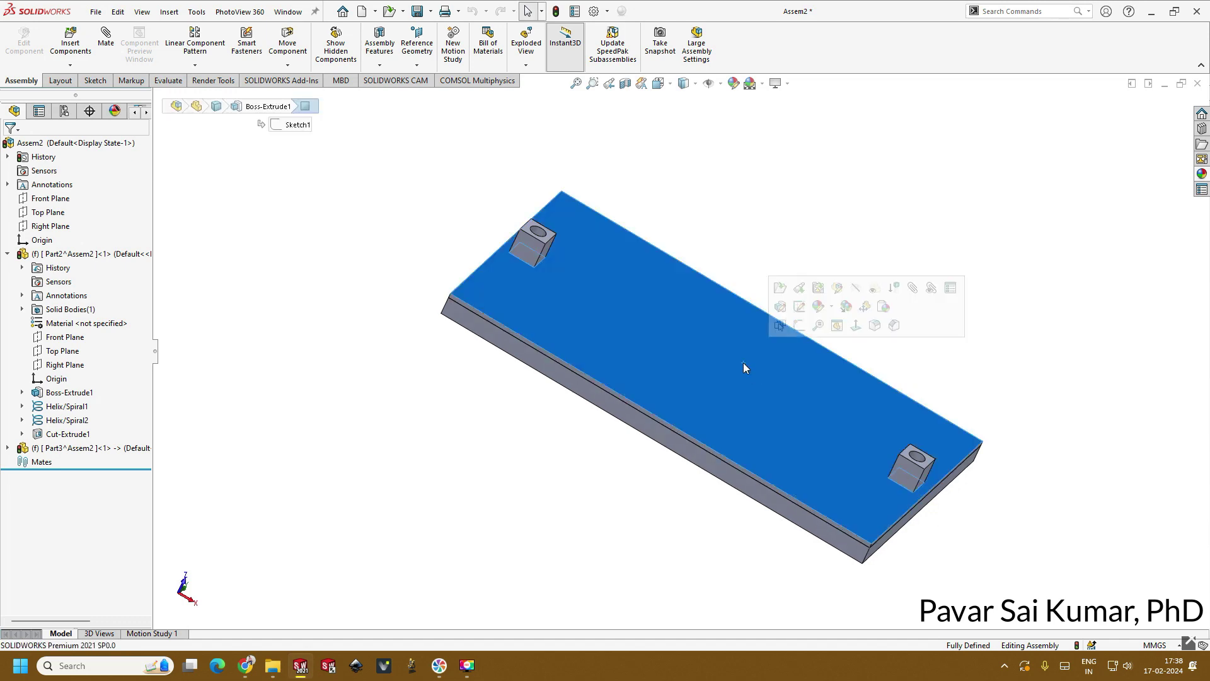
{"action": "left_click", "coordinate": [873, 288]}
{"action": "middle_click_drag", "start_coordinate": [819, 213], "coordinate": [817, 372]}
Save the assembly and its virtual components as Assem2.SLDASM in the Advanced CL system folder
{"action": "key", "text": "ctrl+s"}
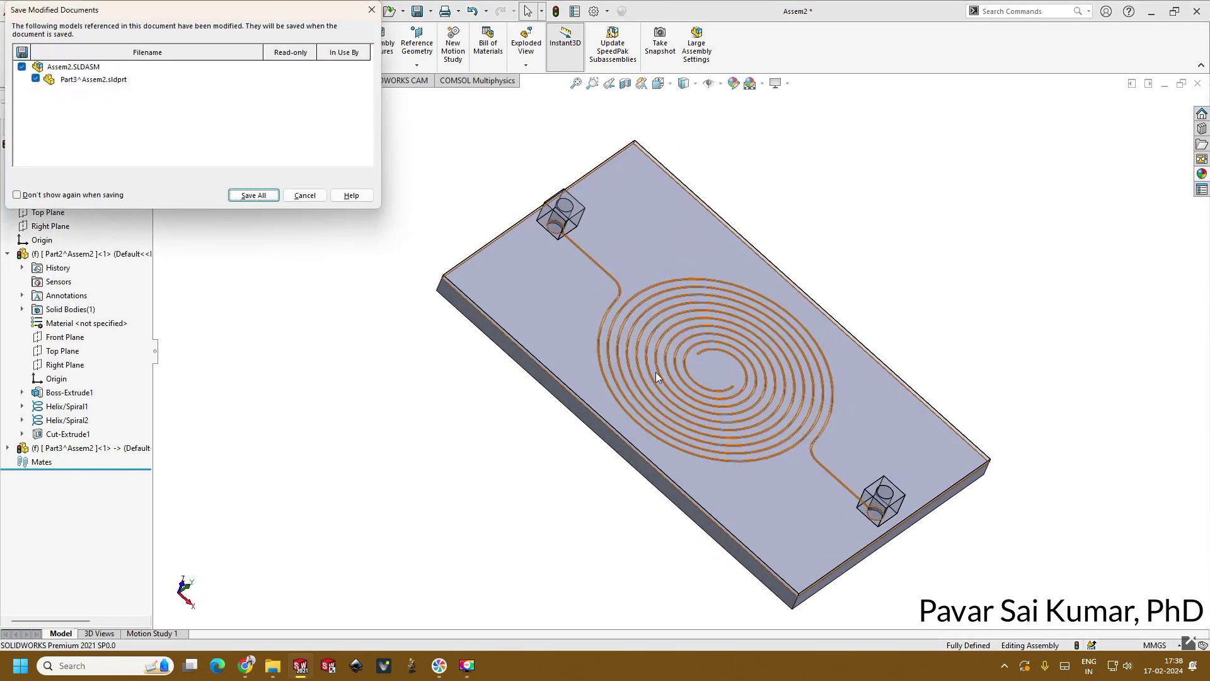
{"action": "left_click", "coordinate": [271, 199]}
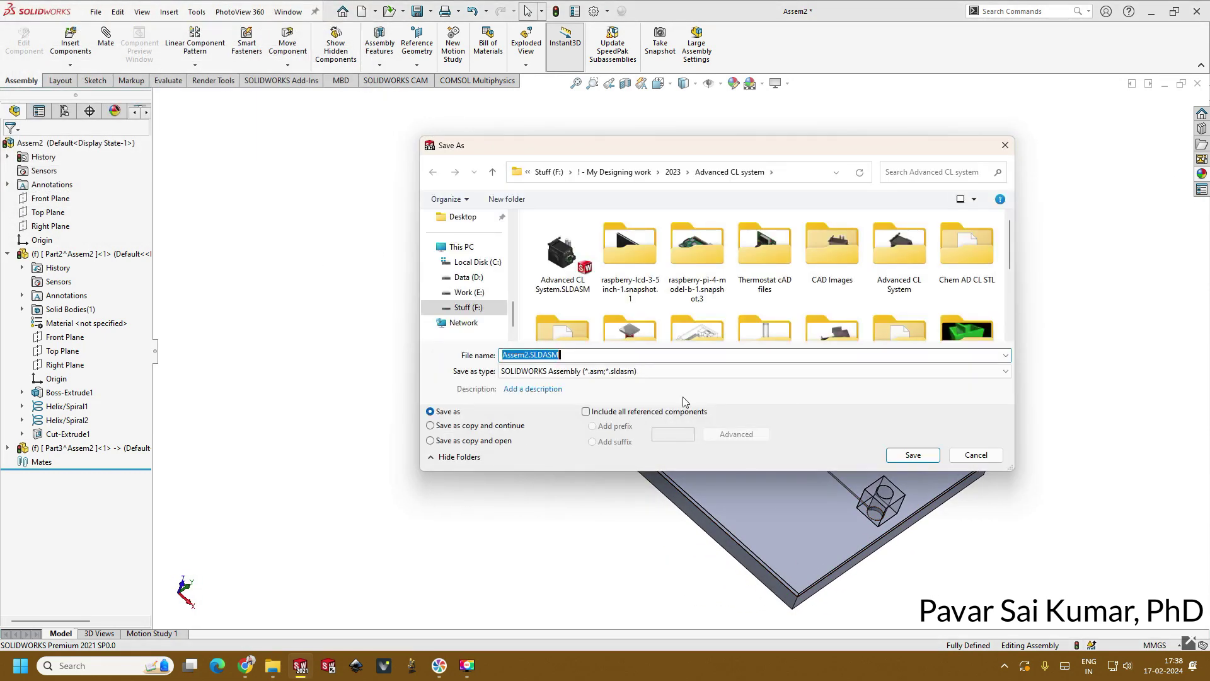
{"action": "scroll", "coordinate": [634, 288], "scroll_direction": "down", "scroll_amount": 5}
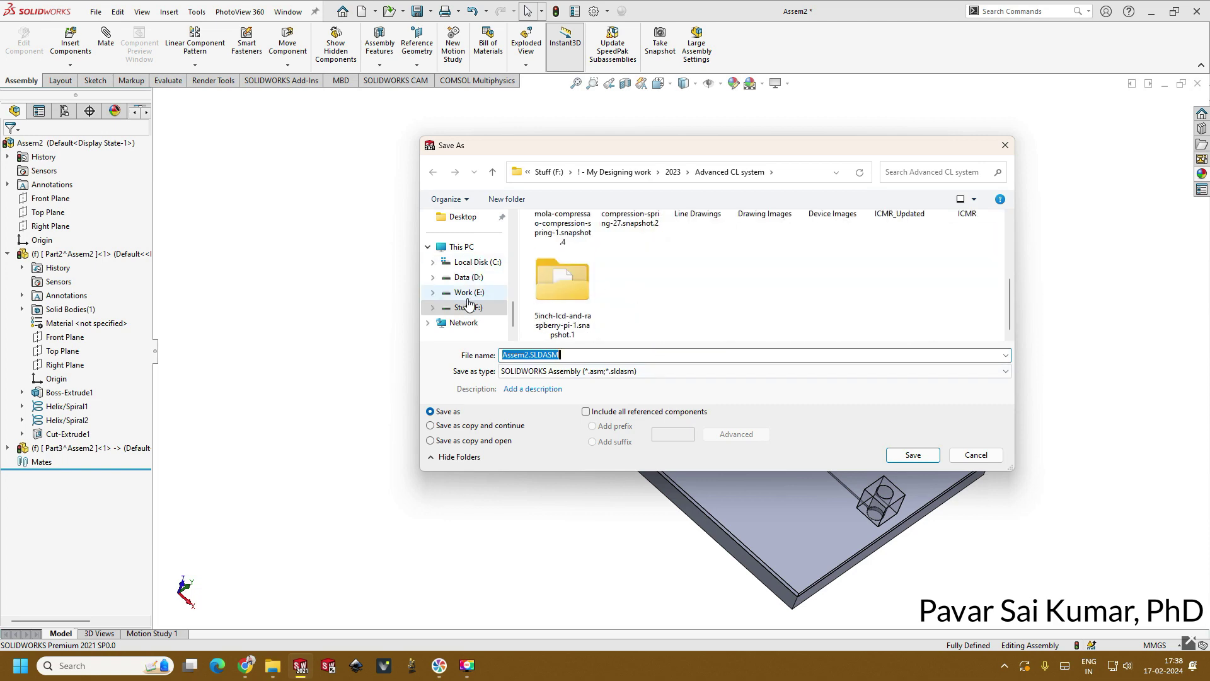
{"action": "left_click", "coordinate": [724, 354]}
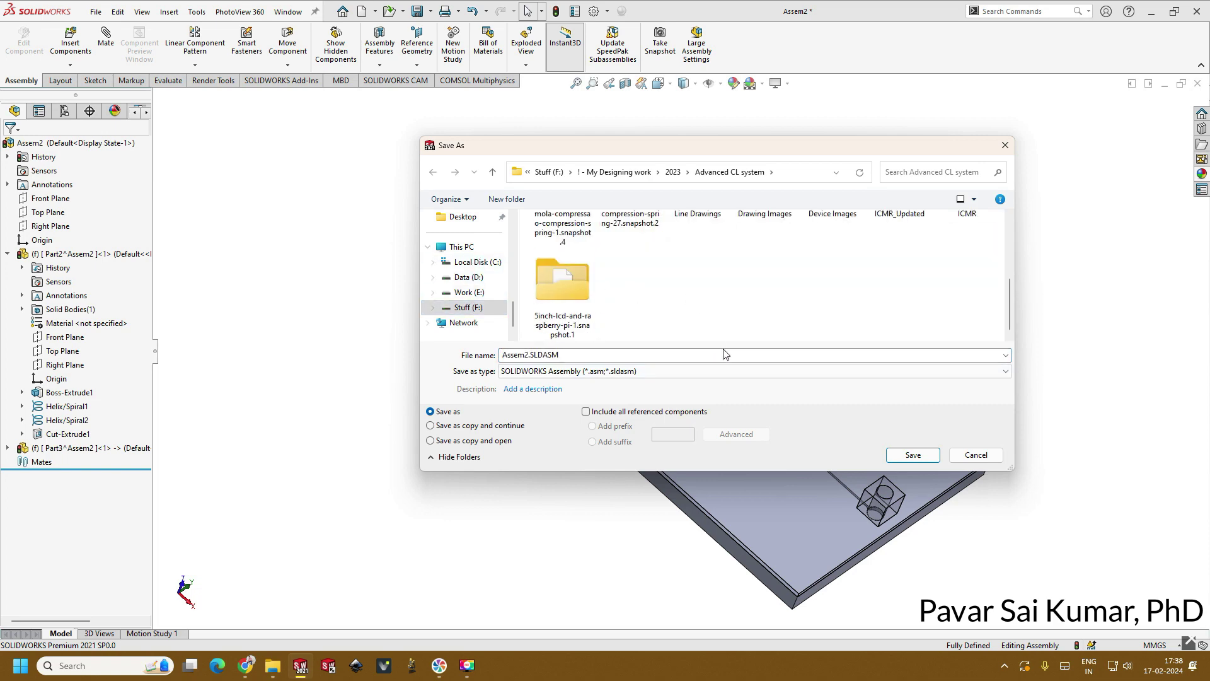
{"action": "left_click", "coordinate": [913, 454]}
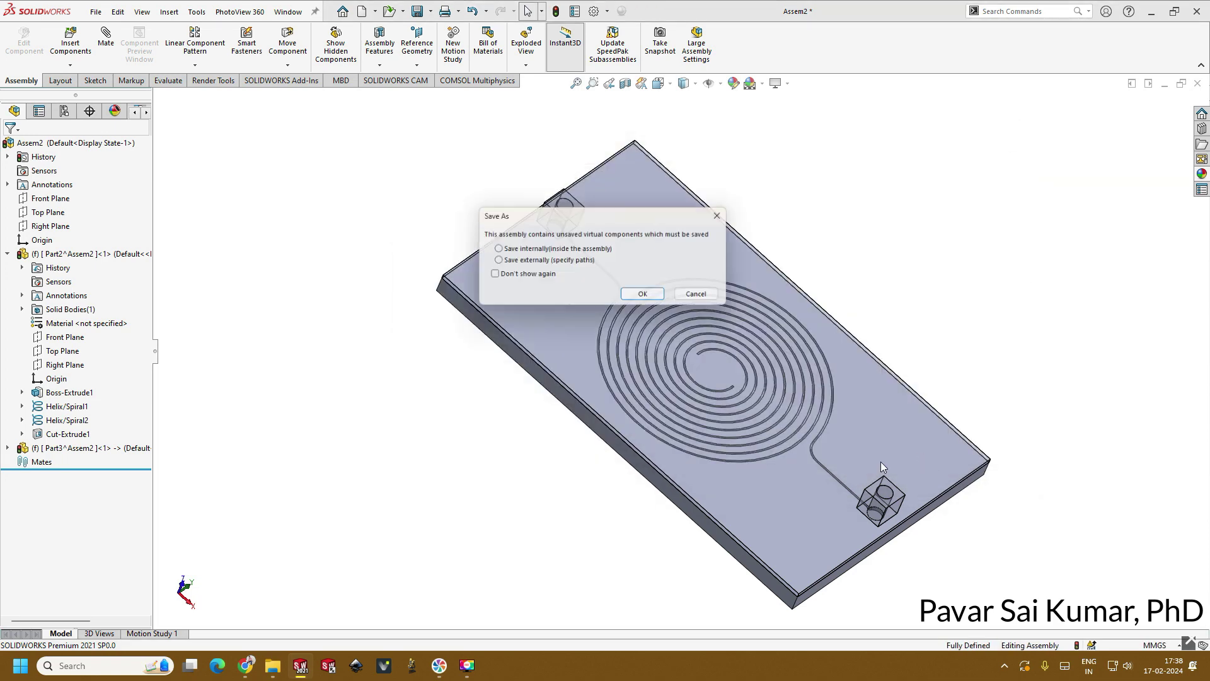
{"action": "left_click", "coordinate": [630, 299]}
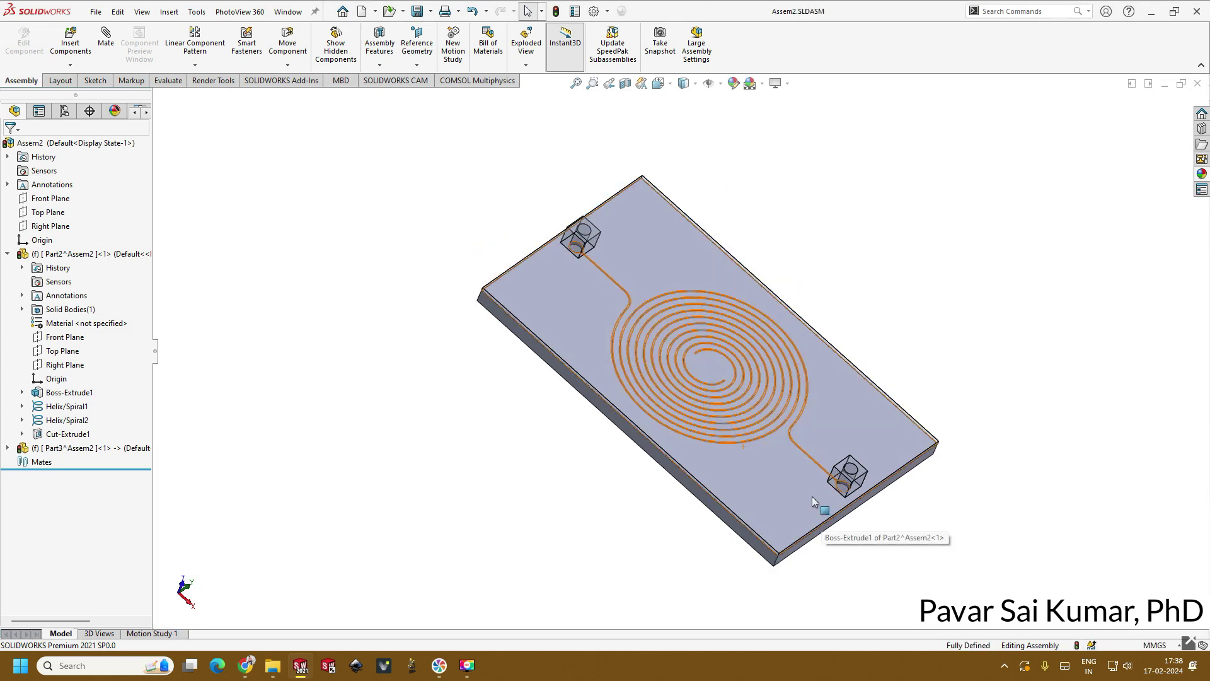
Inspect the chip from several angles, turn off the cover's transparency, and restore the isometric view
{"action": "scroll", "coordinate": [844, 523], "scroll_direction": "down", "scroll_amount": 3}
{"action": "scroll", "coordinate": [851, 517], "scroll_direction": "up", "scroll_amount": 5}
{"action": "scroll", "coordinate": [588, 261], "scroll_direction": "down", "scroll_amount": 4}
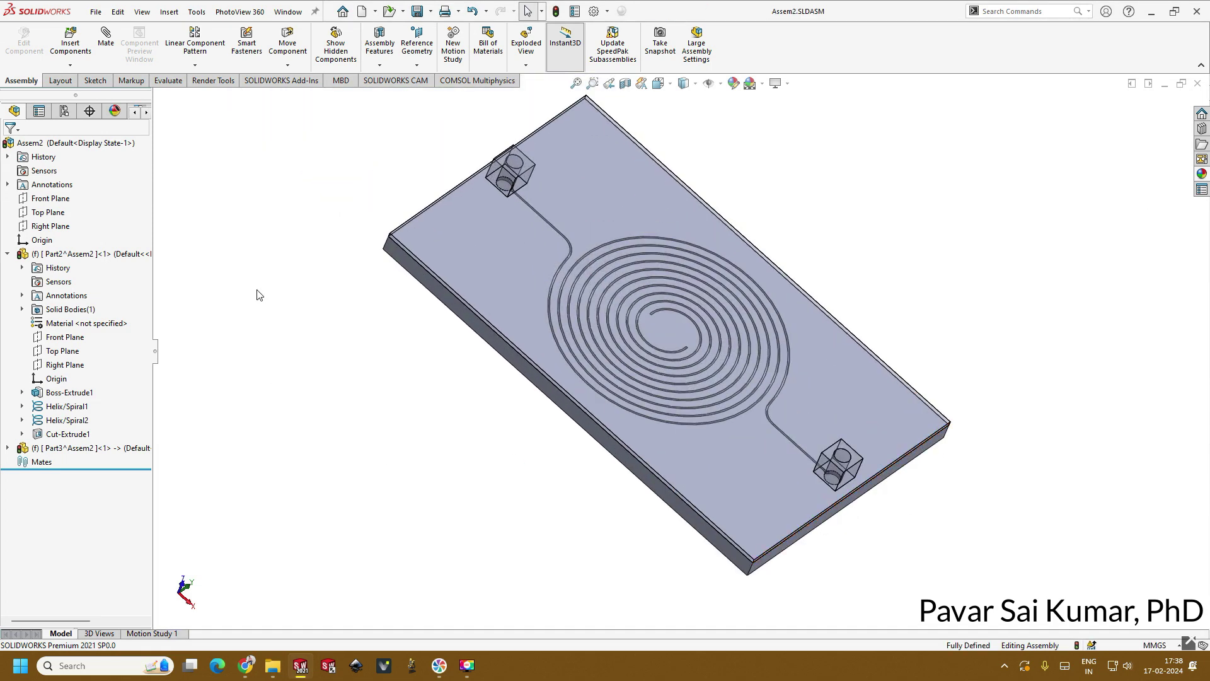
{"action": "middle_click_drag", "start_coordinate": [456, 395], "coordinate": [572, 217]}
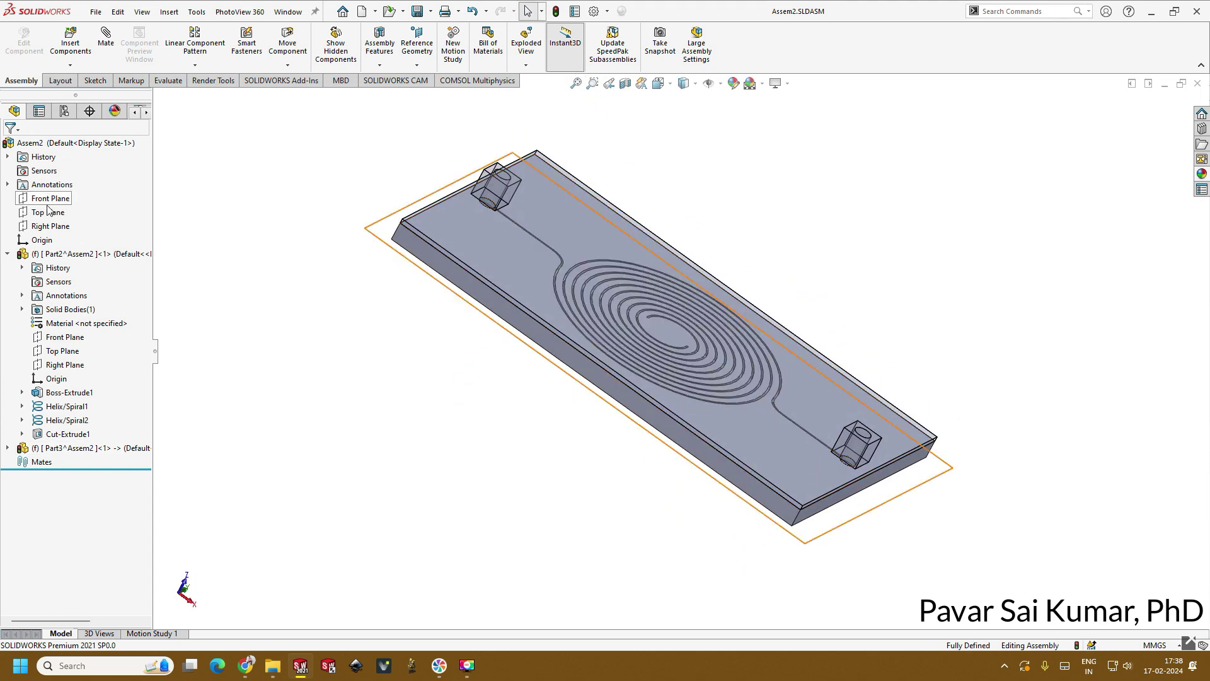
{"action": "middle_click_drag", "start_coordinate": [413, 371], "coordinate": [479, 327]}
{"action": "left_click", "coordinate": [92, 447]}
{"action": "left_click", "coordinate": [245, 409]}
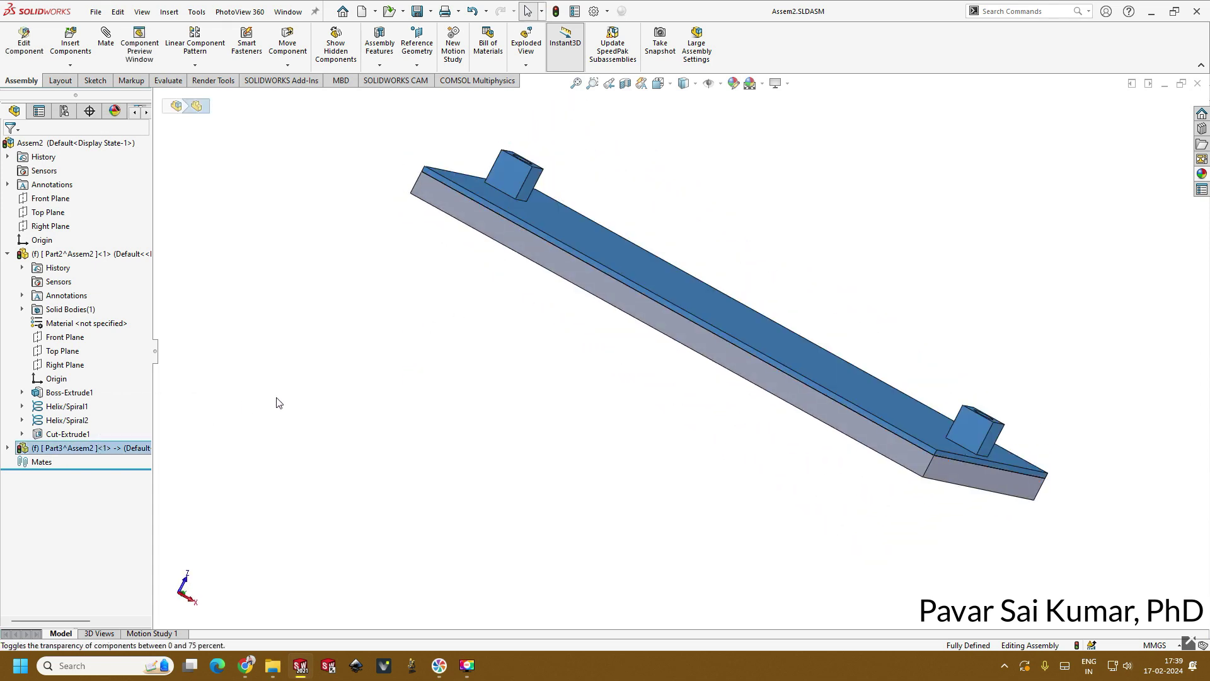
{"action": "left_click", "coordinate": [440, 362]}
{"action": "key", "text": "ctrl+7"}
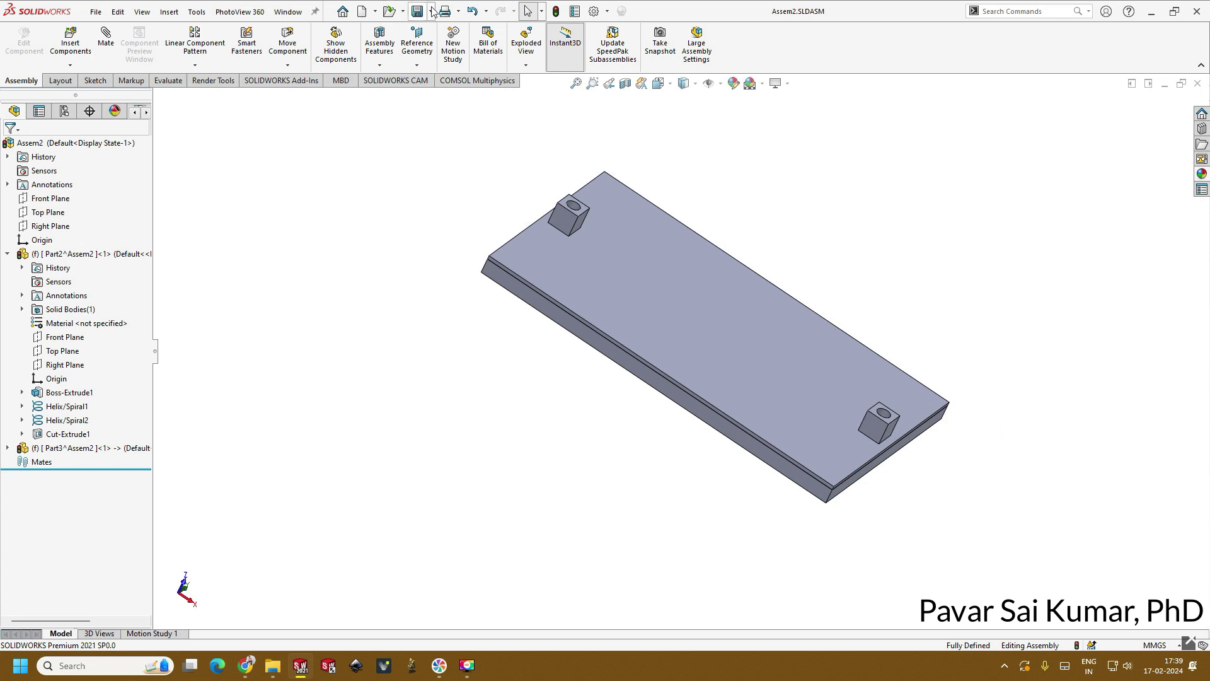
Start saving the assembly under a new format and choose STL (*.stl) as the file type
{"action": "left_click", "coordinate": [431, 11]}
{"action": "left_click", "coordinate": [455, 44]}
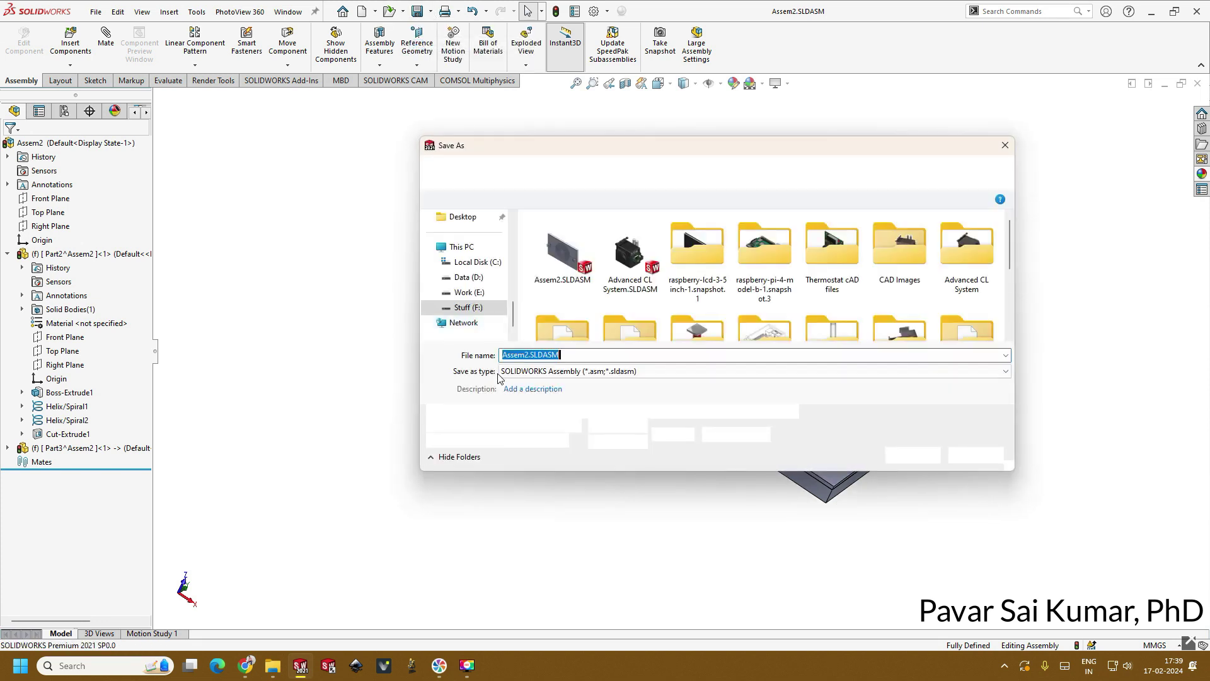
{"action": "left_click", "coordinate": [503, 371]}
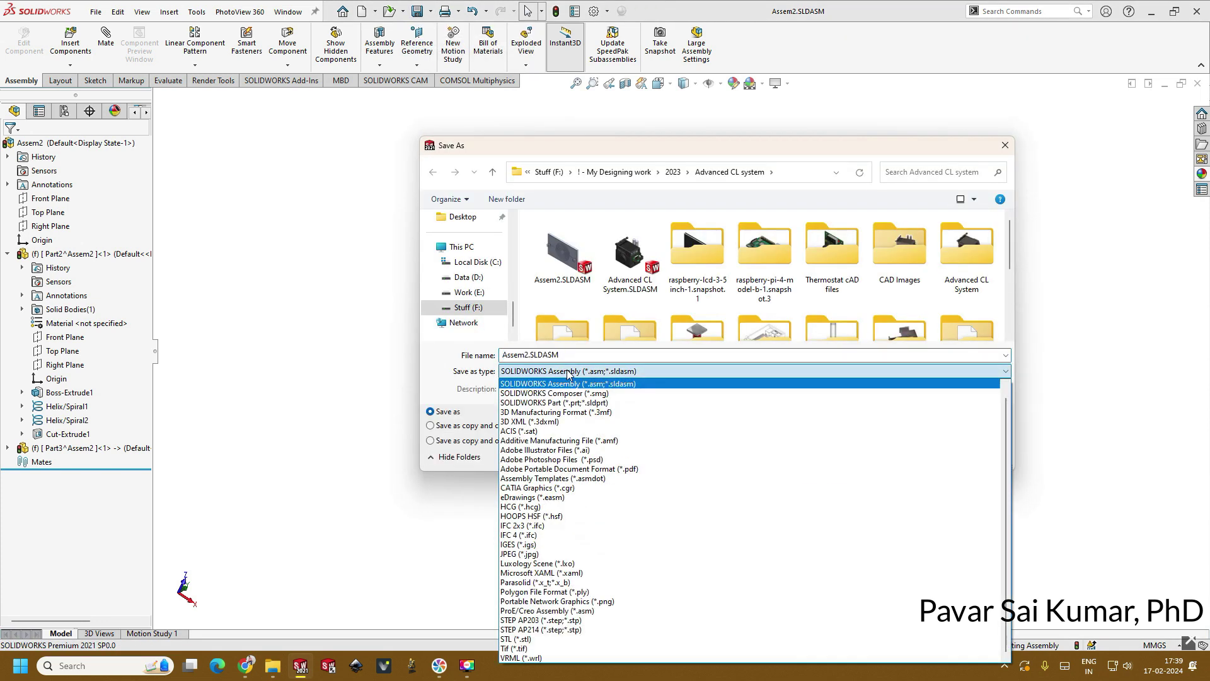
{"action": "left_click", "coordinate": [546, 639]}
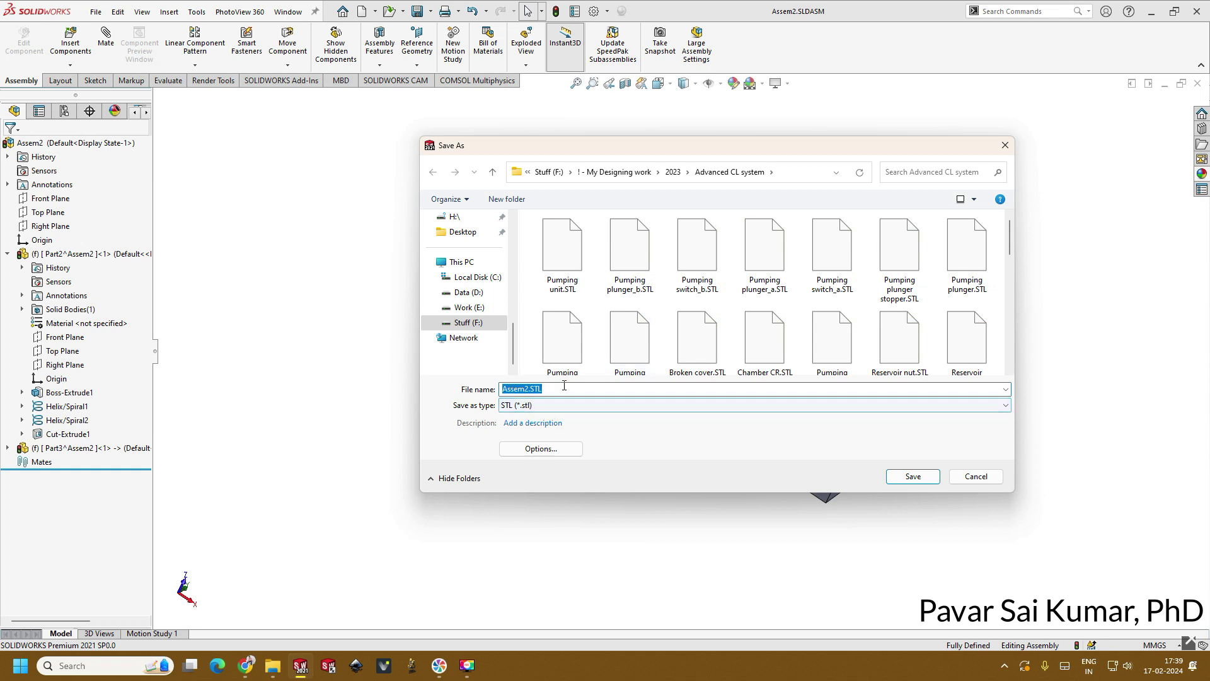
Export Assem2.STL at custom resolution with 0.00290518 mm deviation and 0.5 degree angle tolerances, saving all assembly components in a single file
{"action": "left_click", "coordinate": [554, 449]}
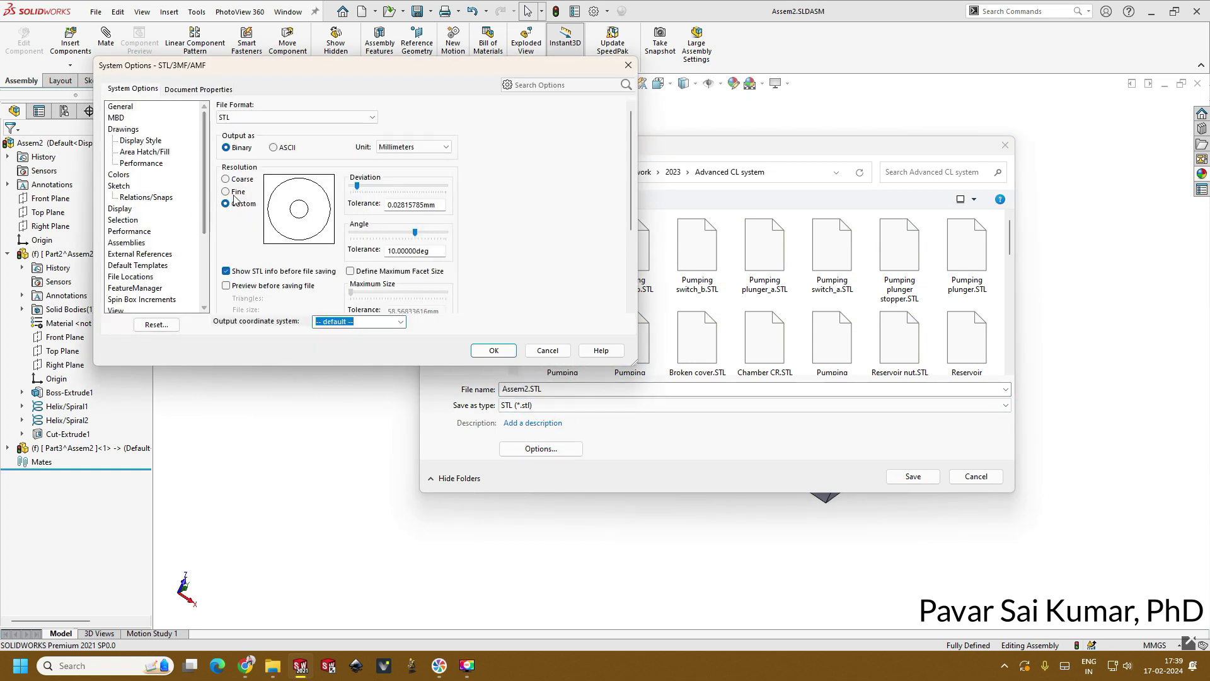
{"action": "left_click_drag", "start_coordinate": [358, 189], "coordinate": [506, 189]}
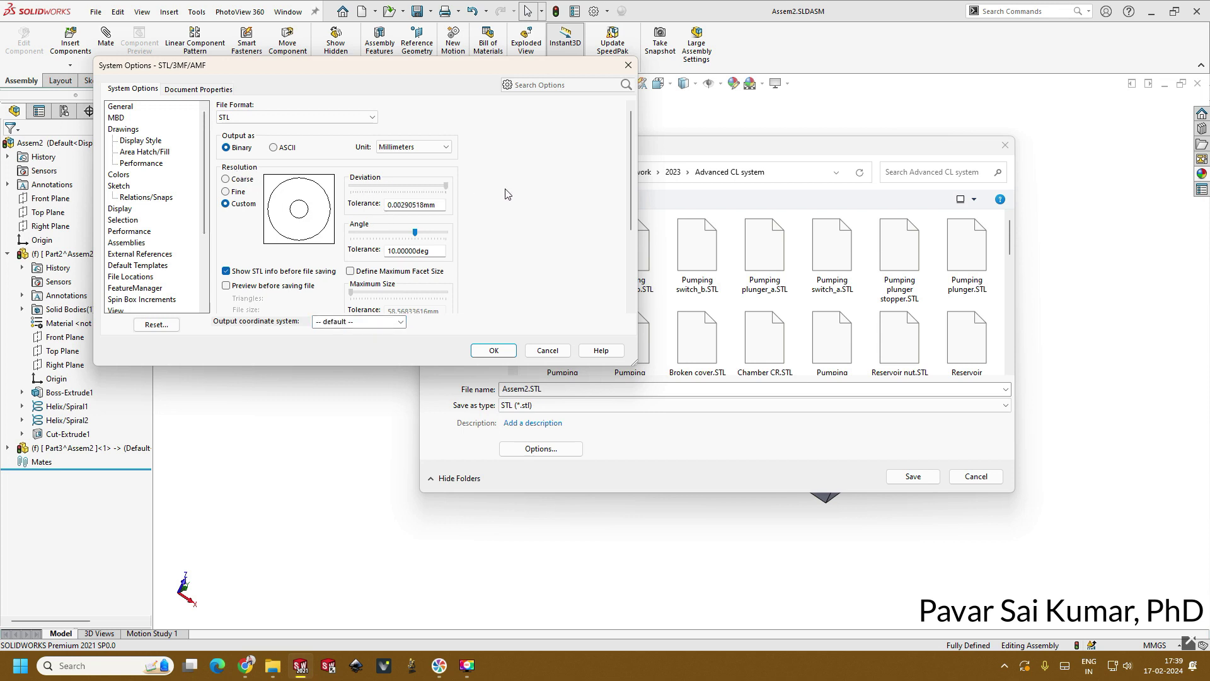
{"action": "left_click_drag", "start_coordinate": [415, 235], "coordinate": [490, 233]}
{"action": "scroll", "coordinate": [502, 212], "scroll_direction": "down", "scroll_amount": 2}
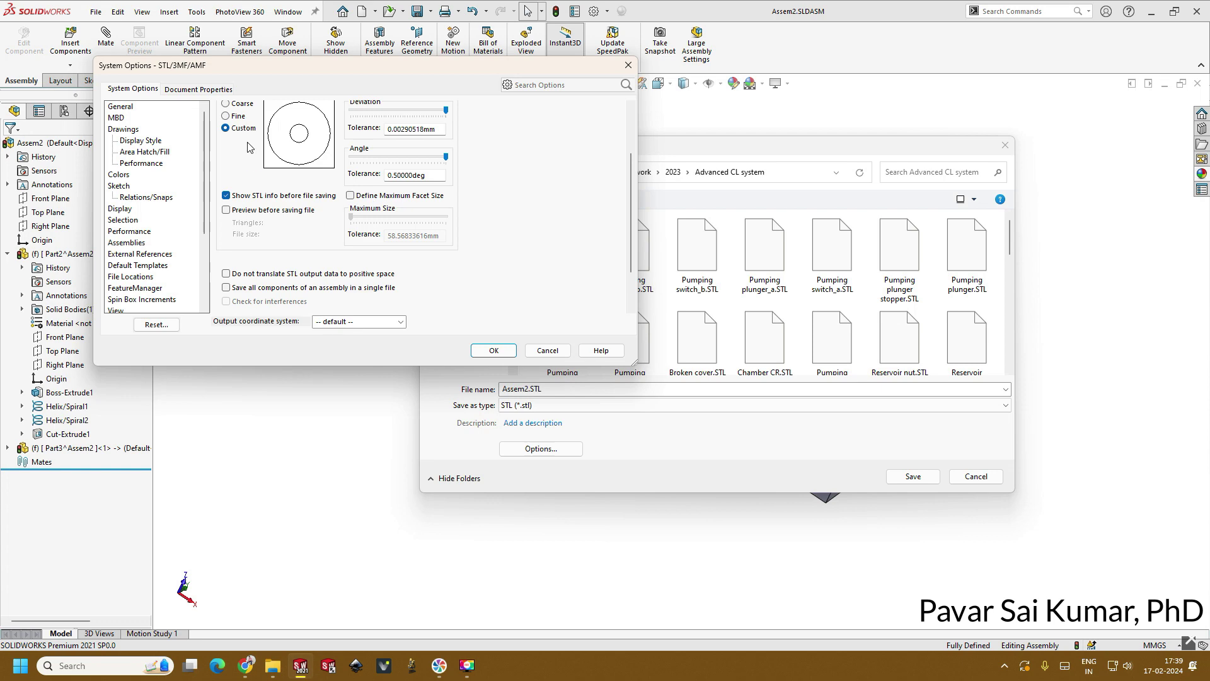
{"action": "left_click", "coordinate": [226, 288]}
{"action": "left_click", "coordinate": [498, 356]}
{"action": "left_click", "coordinate": [924, 481]}
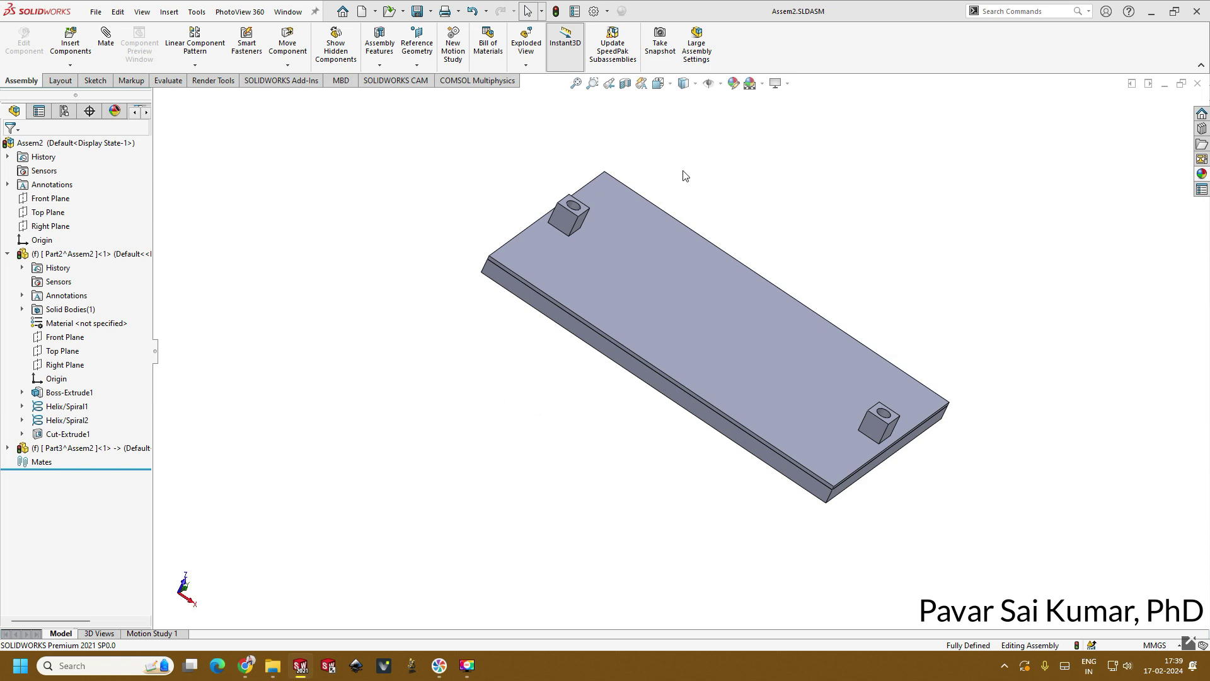
{"action": "left_click", "coordinate": [625, 352]}
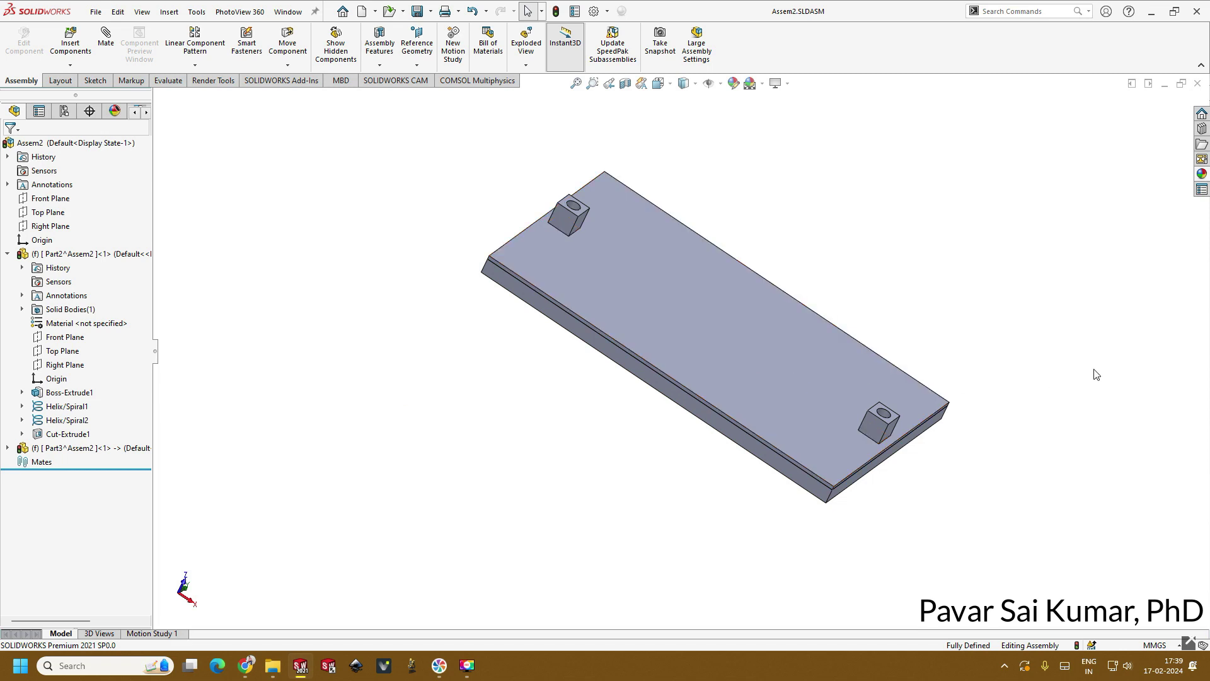